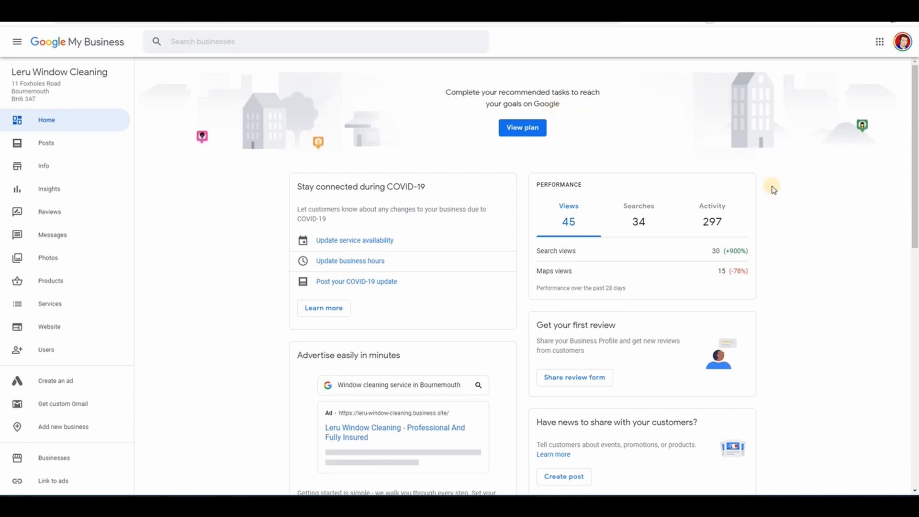
- Open the plan of recommended tasks and browse through the suggested task cards
click(529, 128)
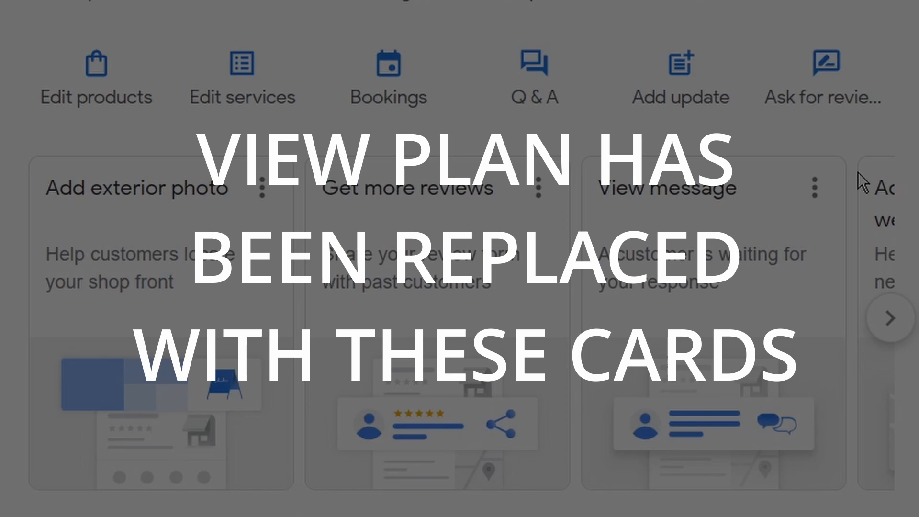
click(889, 318)
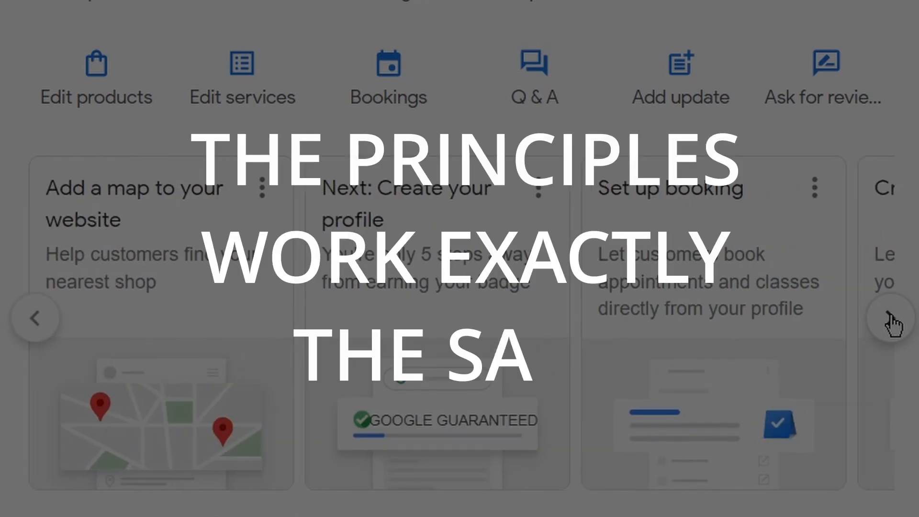
click(890, 317)
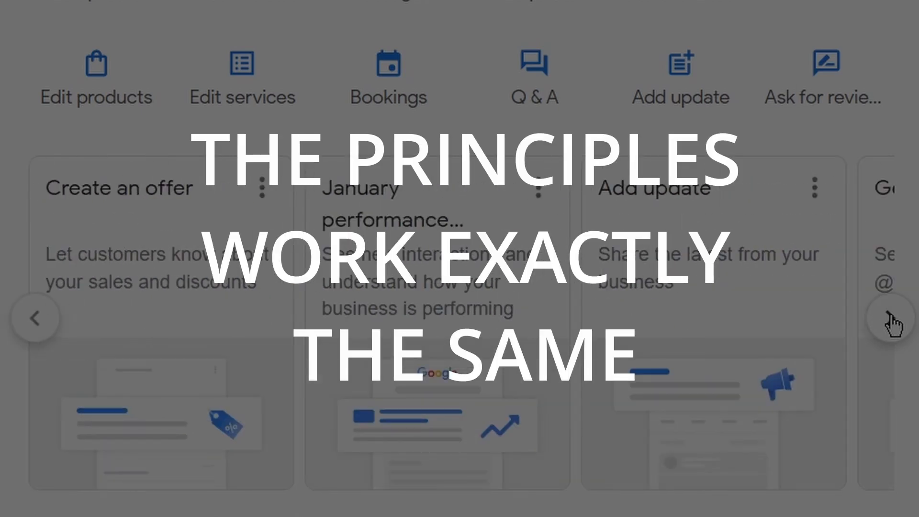
click(891, 320)
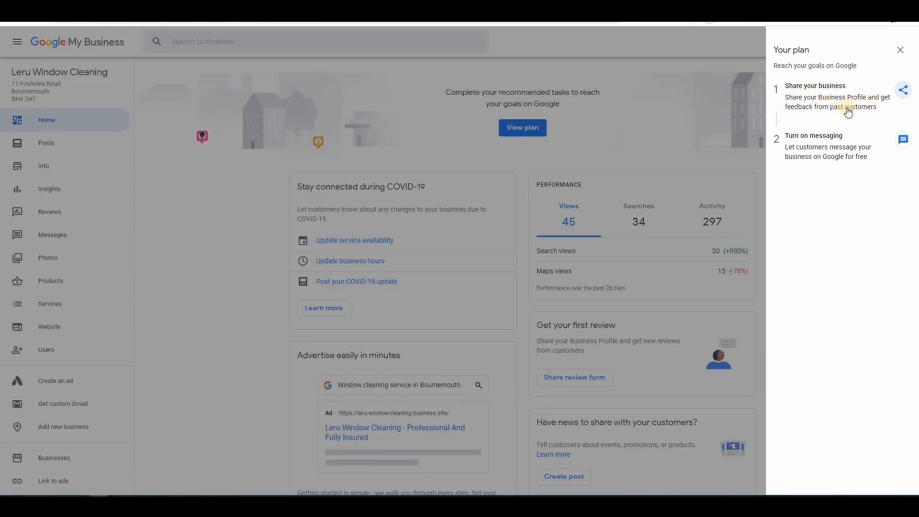
- Open the Share your business task and copy the Business Profile link
click(820, 88)
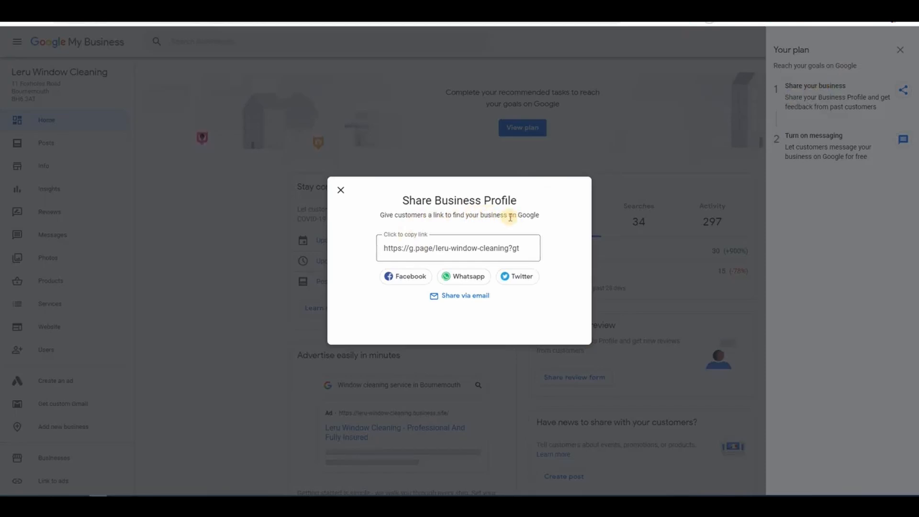
click(443, 248)
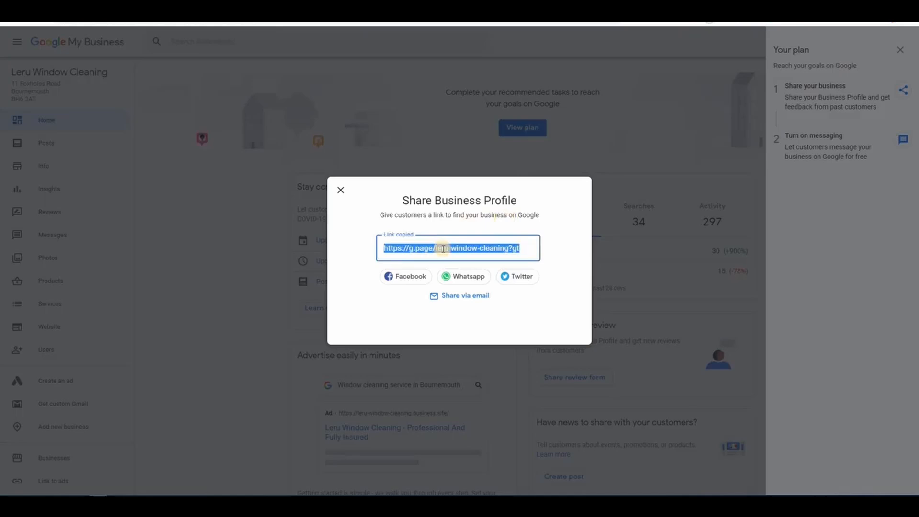
right_click(445, 248)
click(468, 254)
- Preview the Facebook share of the Business Profile without posting it, and open the Twitter share
click(410, 277)
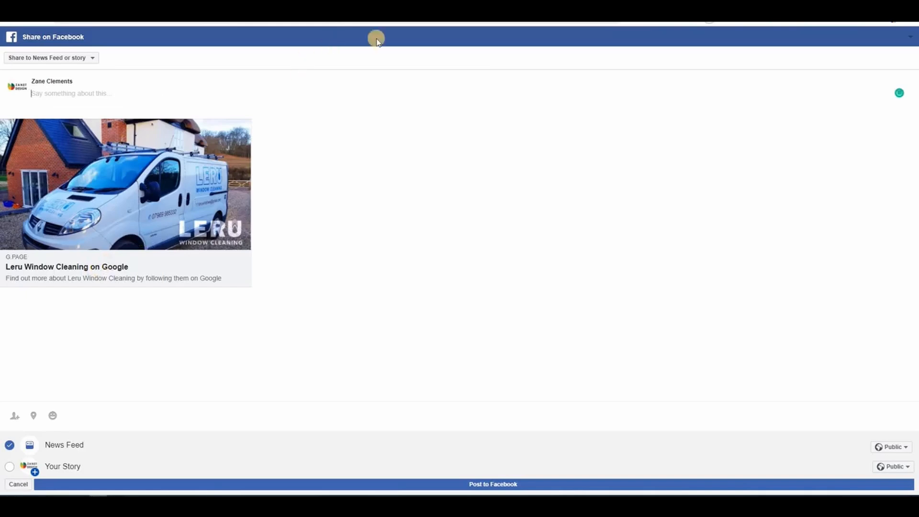
key(ctrl+w)
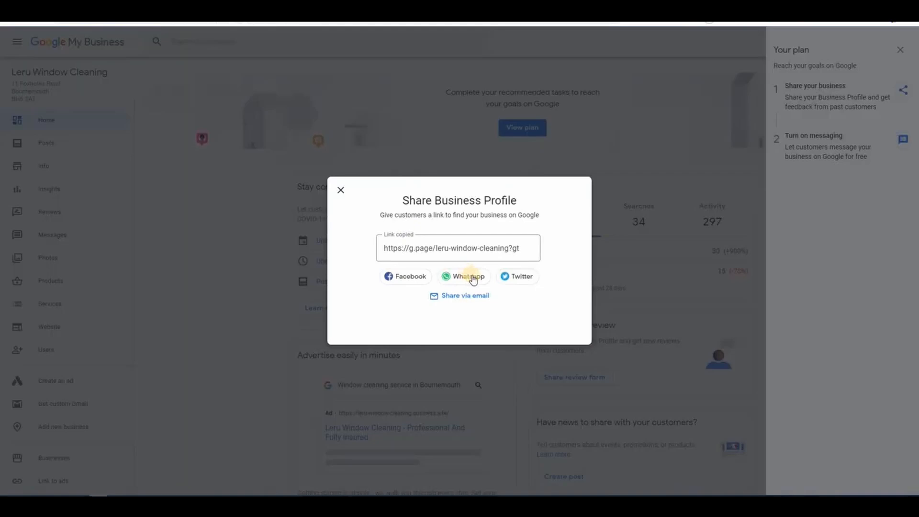
click(528, 279)
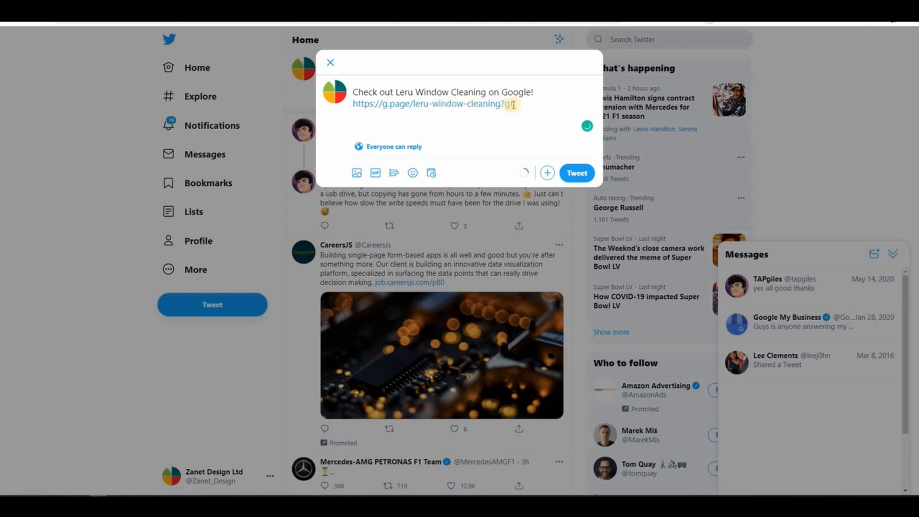
- Go to the profile link in the draft tweet and look through the Leru Window Cleaning listing on Google Maps
drag(513, 104, 357, 104)
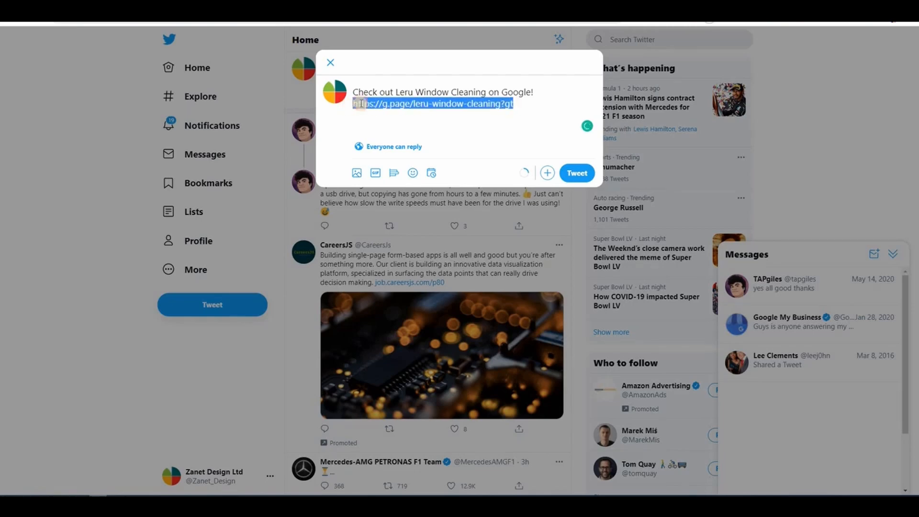
right_click(369, 104)
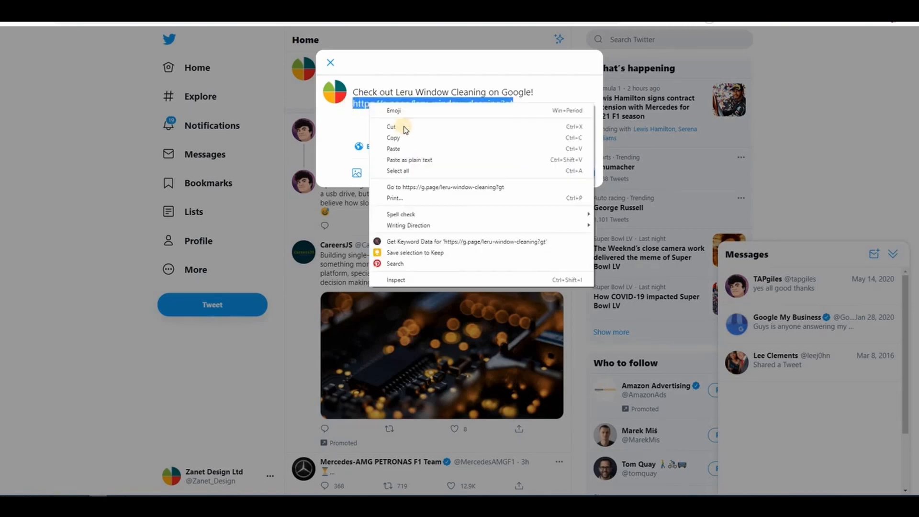
click(438, 187)
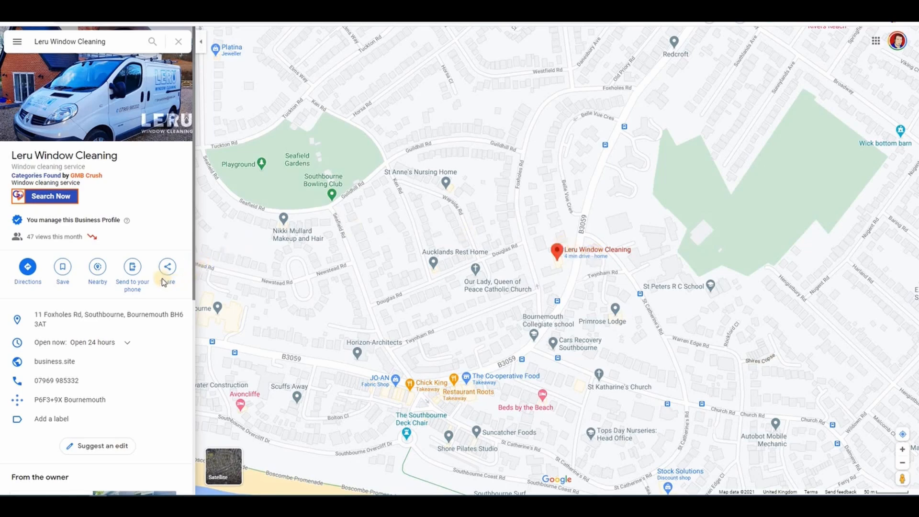
scroll(163, 283, down, 7)
scroll(164, 283, up, 3)
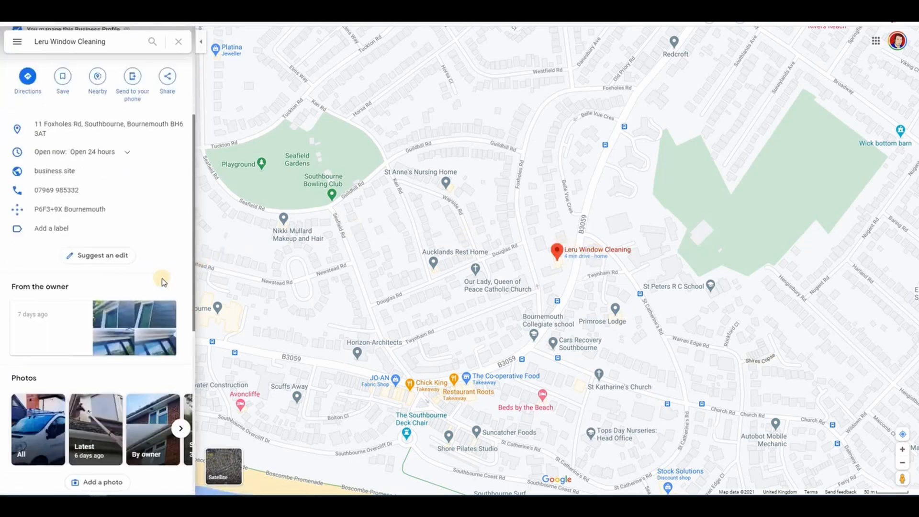
scroll(162, 282, down, 4)
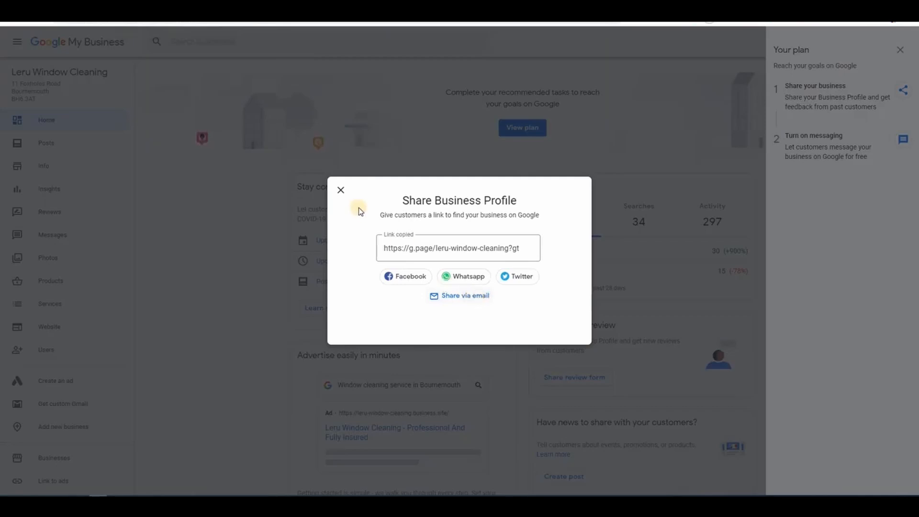
- Close the profile sharing dialog and the plan, and go to the review link from the Get your first review card
click(341, 190)
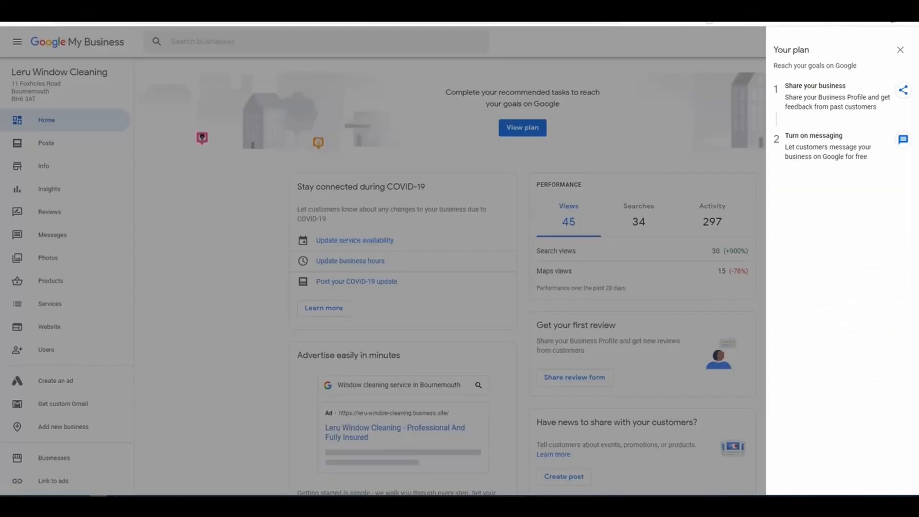
click(289, 284)
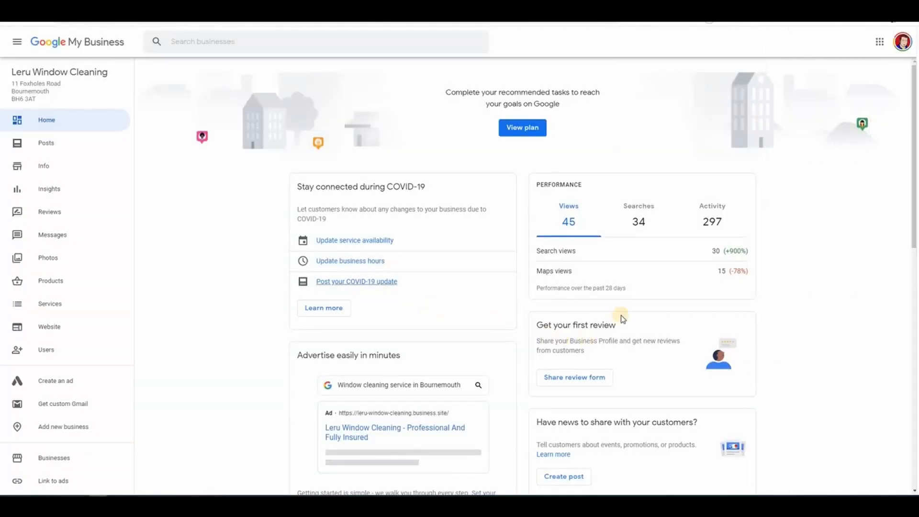
click(579, 378)
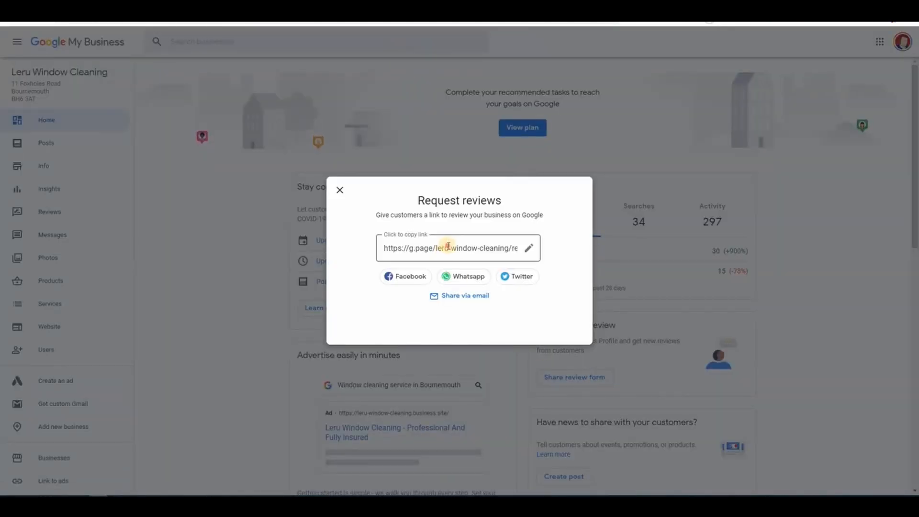
click(507, 248)
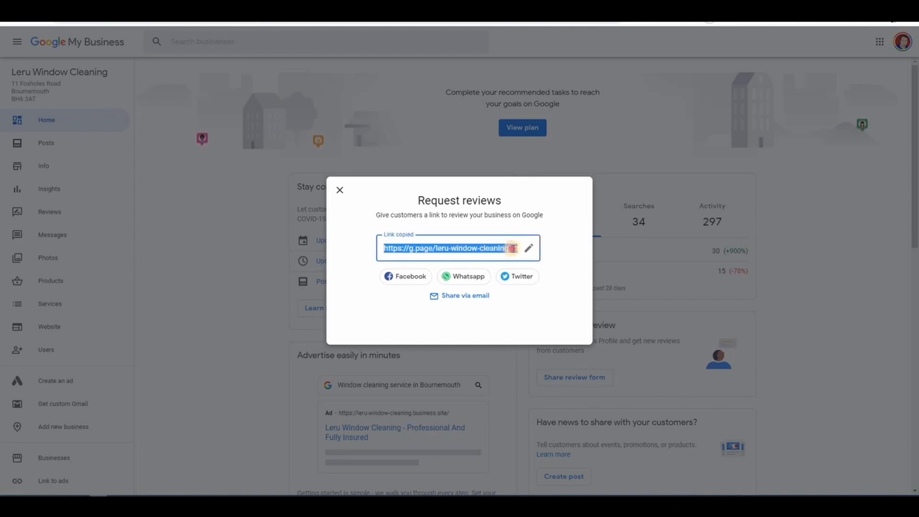
right_click(513, 252)
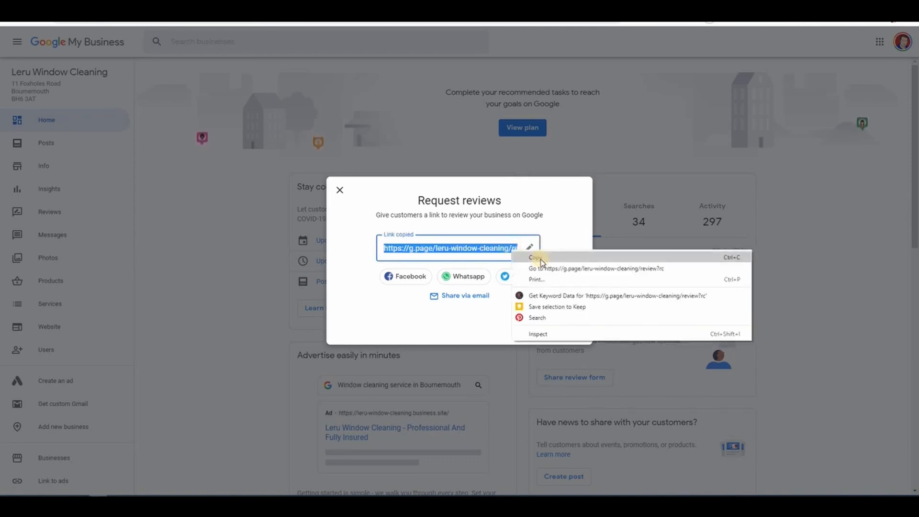
click(568, 268)
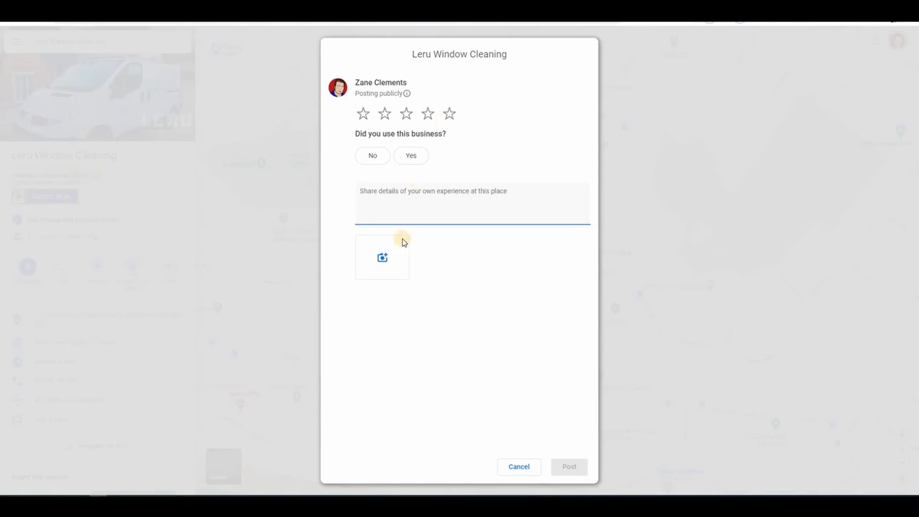
- Check the photo attachment option of the customer review form, and close the Request reviews dialog
click(383, 258)
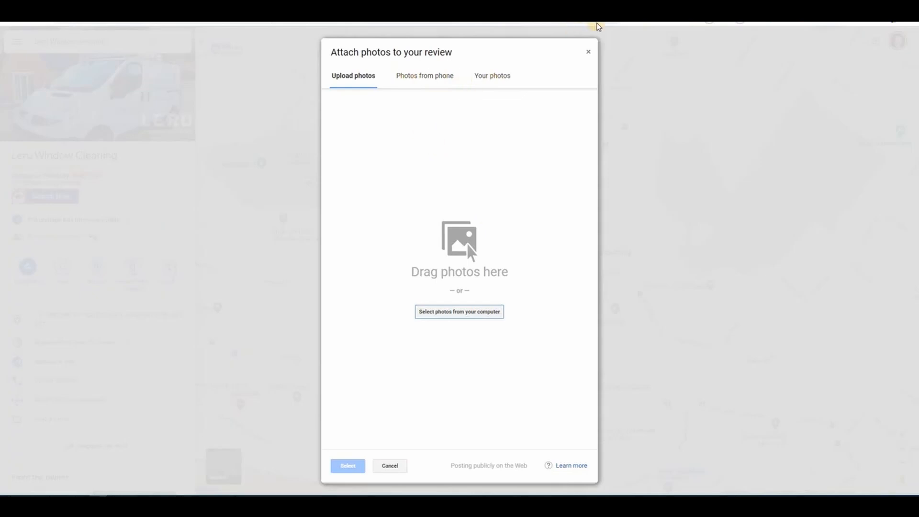
click(588, 52)
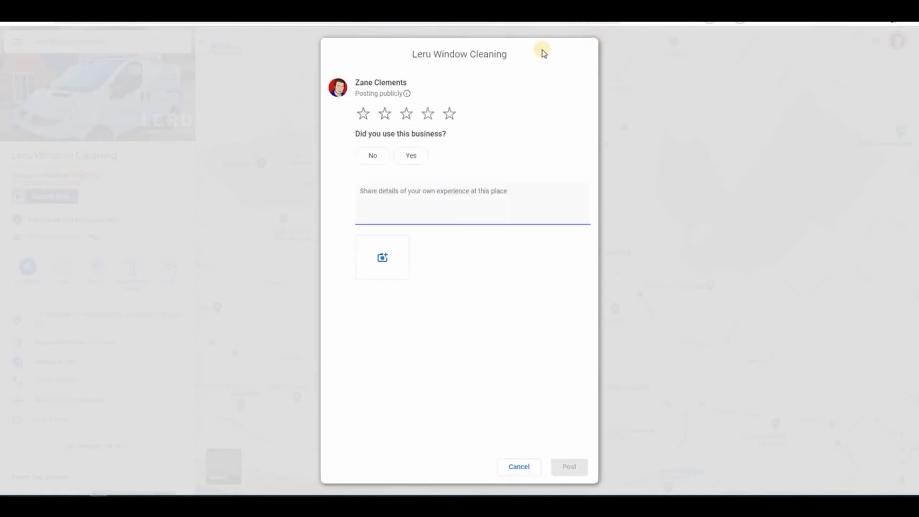
click(274, 115)
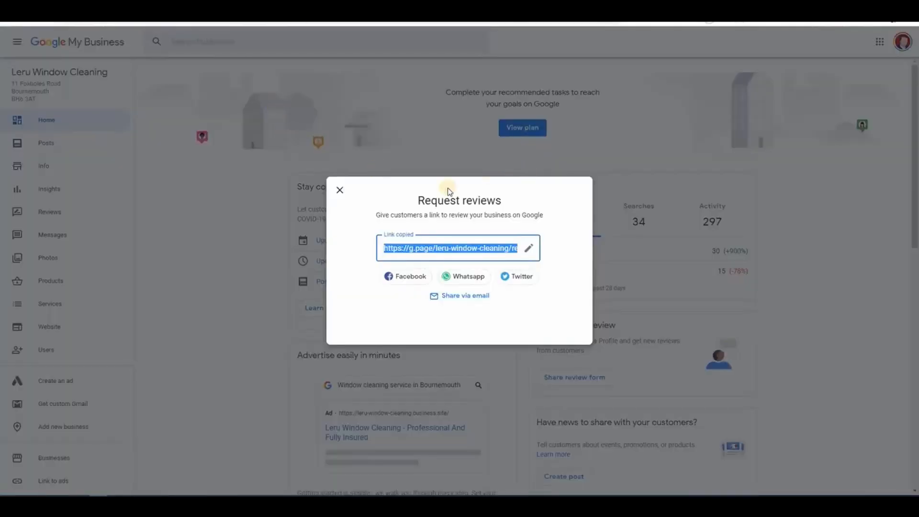
click(81, 244)
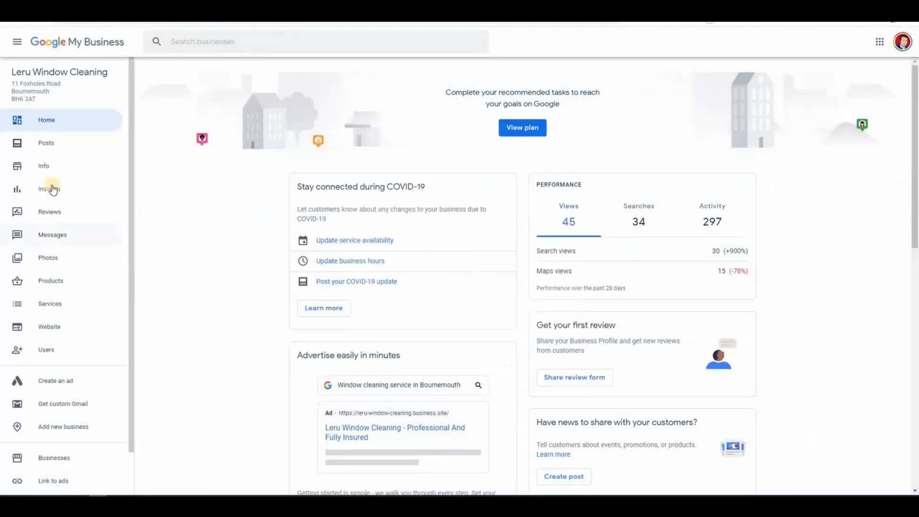
- Examine the business's Insights, including the search, view and photo quantity charts
click(51, 189)
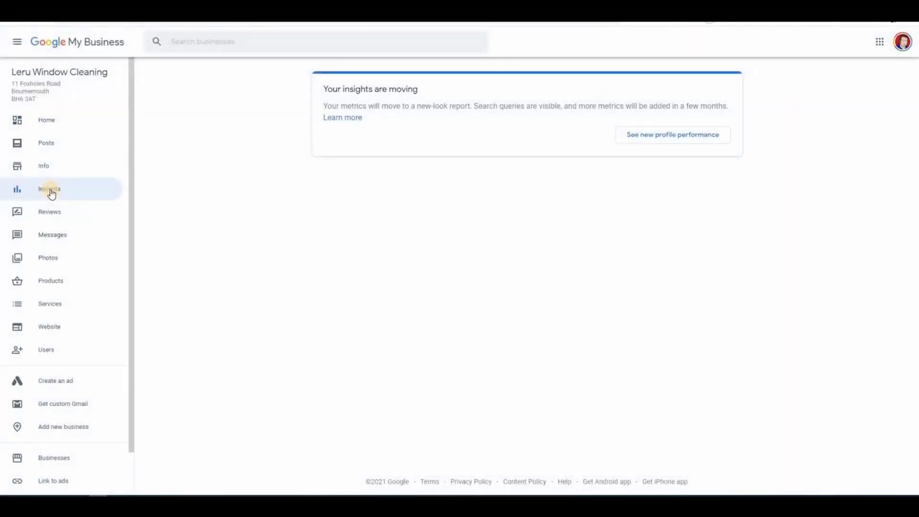
scroll(245, 223, down, 14)
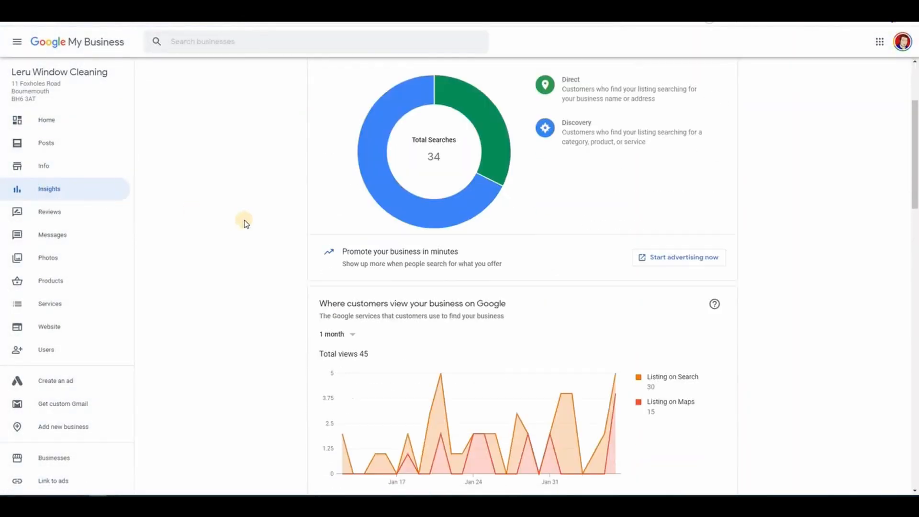
scroll(245, 223, down, 12)
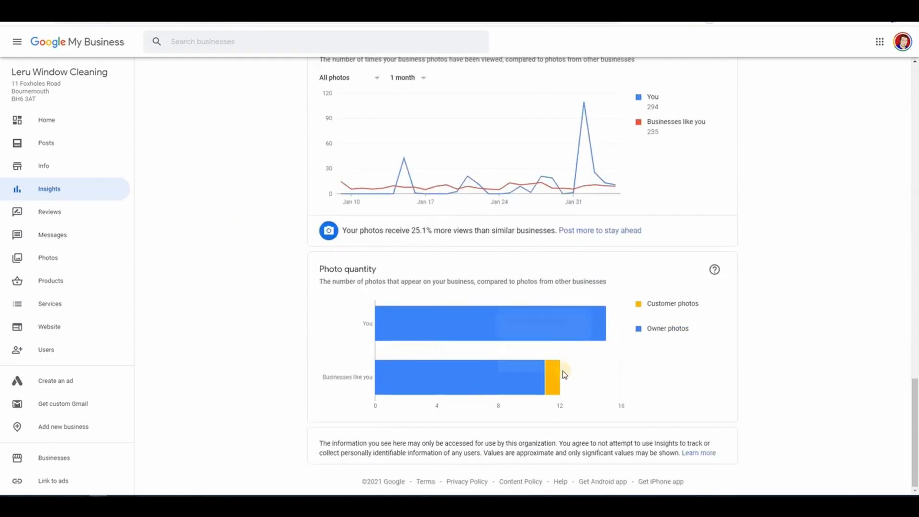
mouse_move(560, 374)
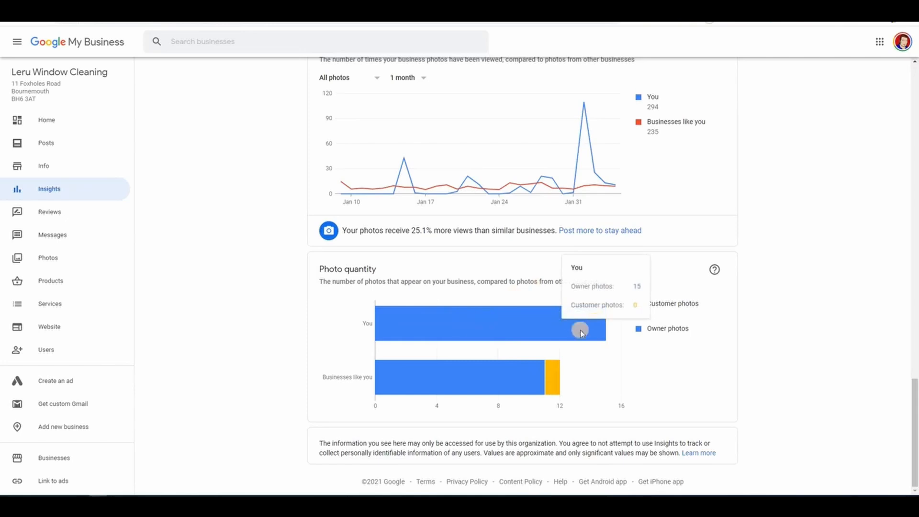
click(638, 286)
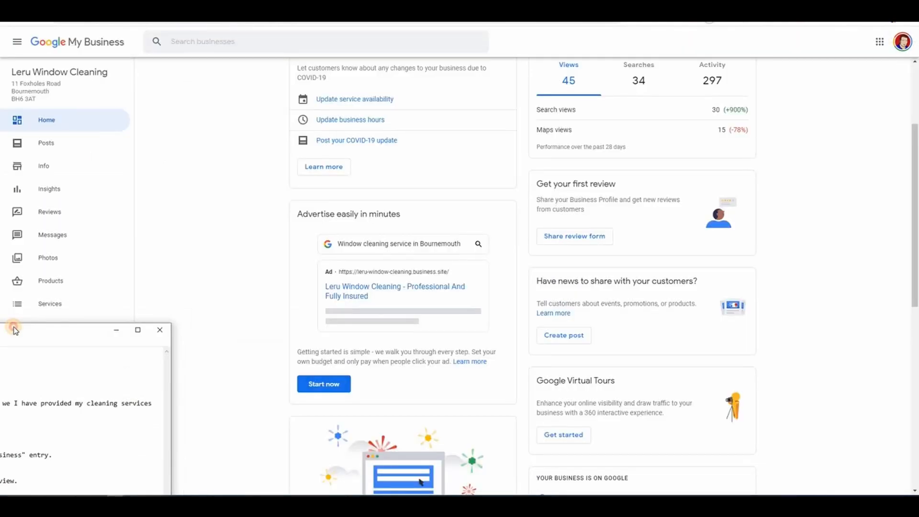
- Switch to the Notepad review request message, narrow its window beside the Get your first review card and highlight the review link
drag(15, 330, 544, 104)
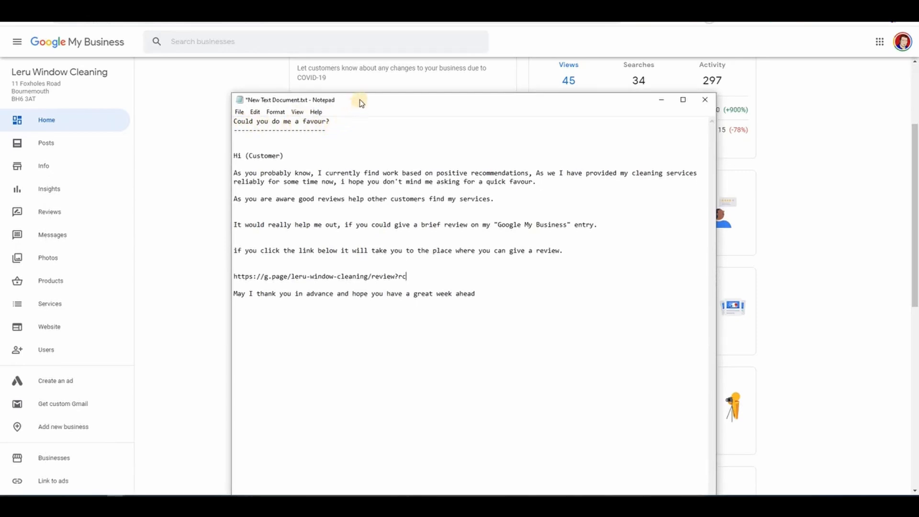
drag(354, 99, 337, 99)
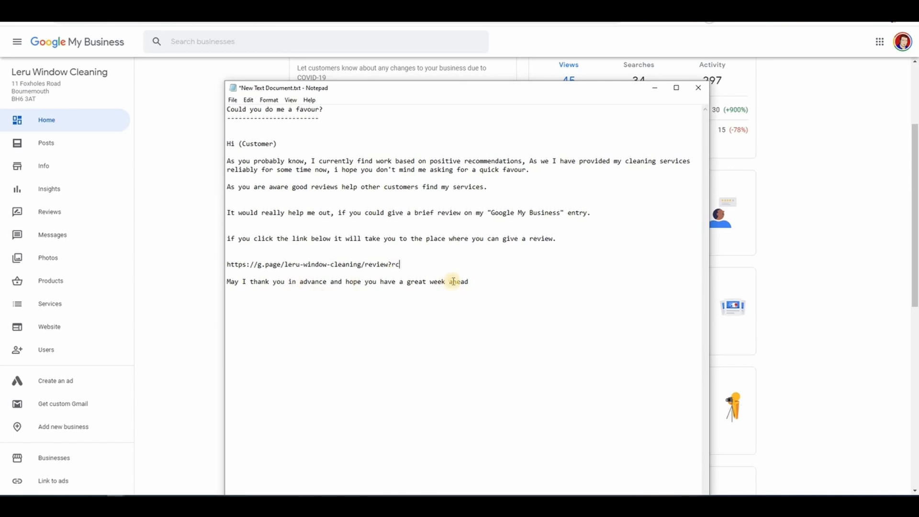
drag(466, 90, 432, 96)
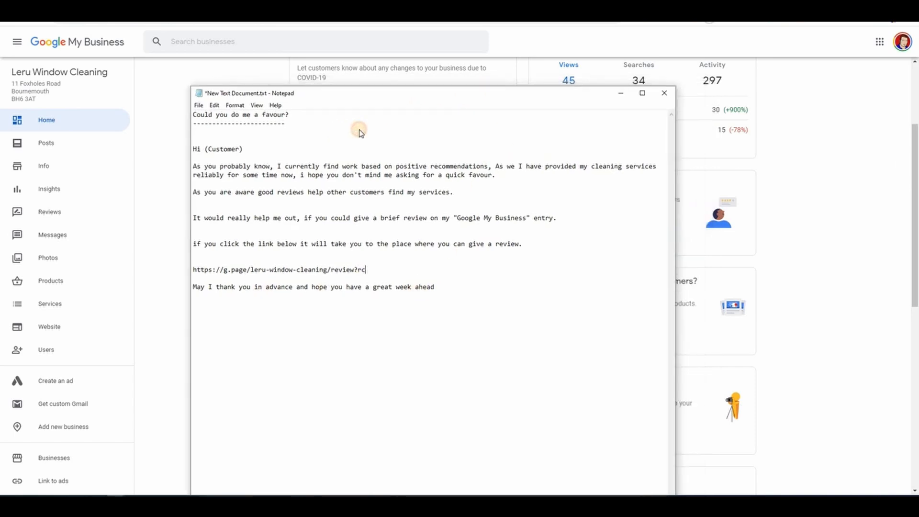
drag(360, 131, 359, 127)
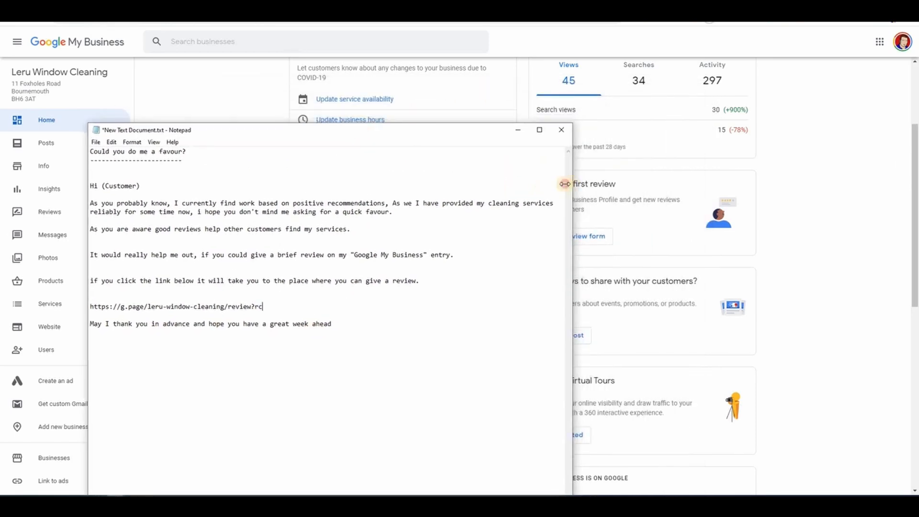
drag(565, 183, 337, 191)
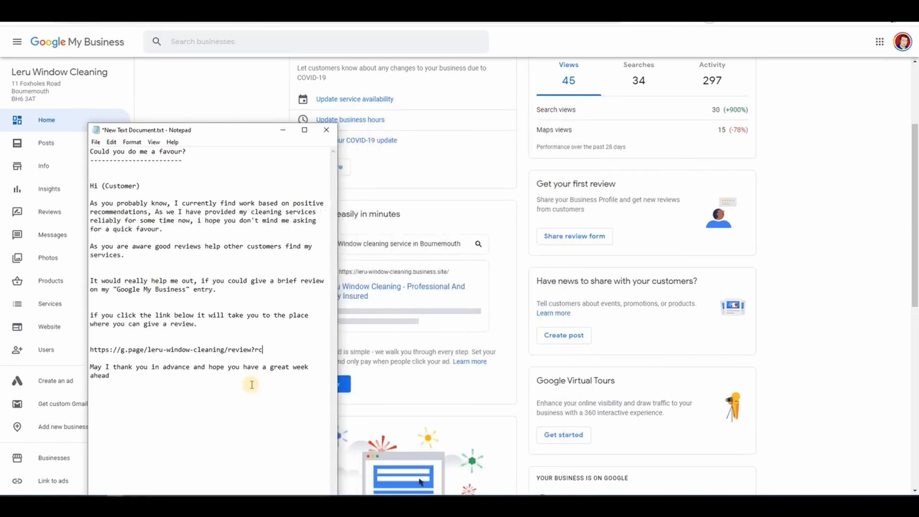
drag(265, 348, 118, 349)
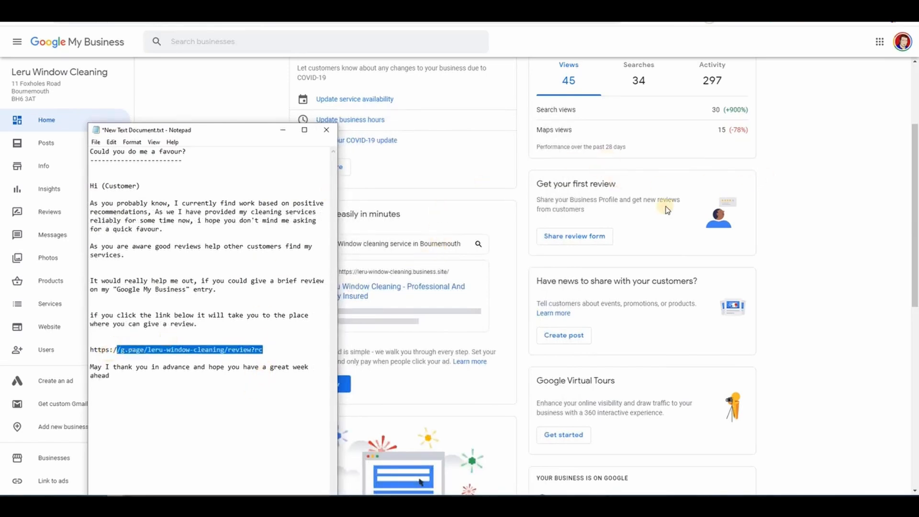
- Copy the customer review link from the Get your first review card's share dialog and close the dialog
click(593, 240)
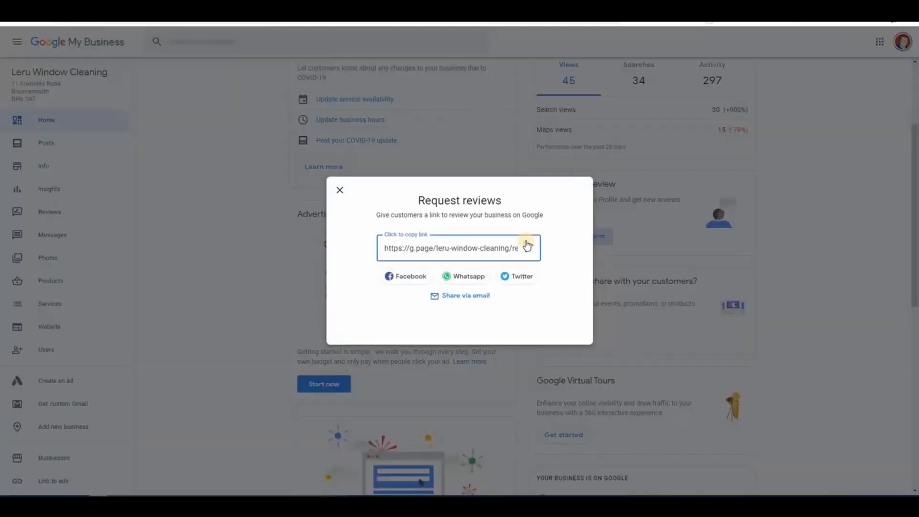
click(493, 248)
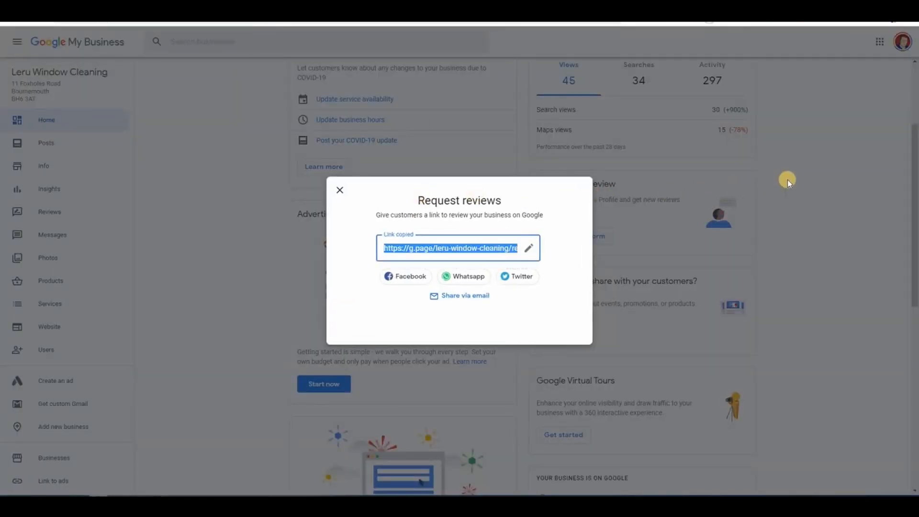
click(670, 189)
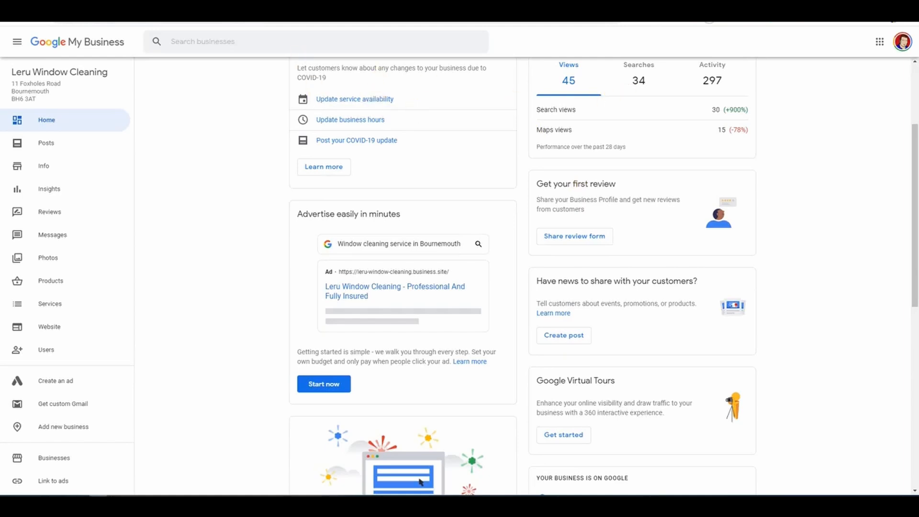
- Search Google for "leru window services" in a new tab and go to the business's Yell listing
key(ctrl+t)
text(leru window services)
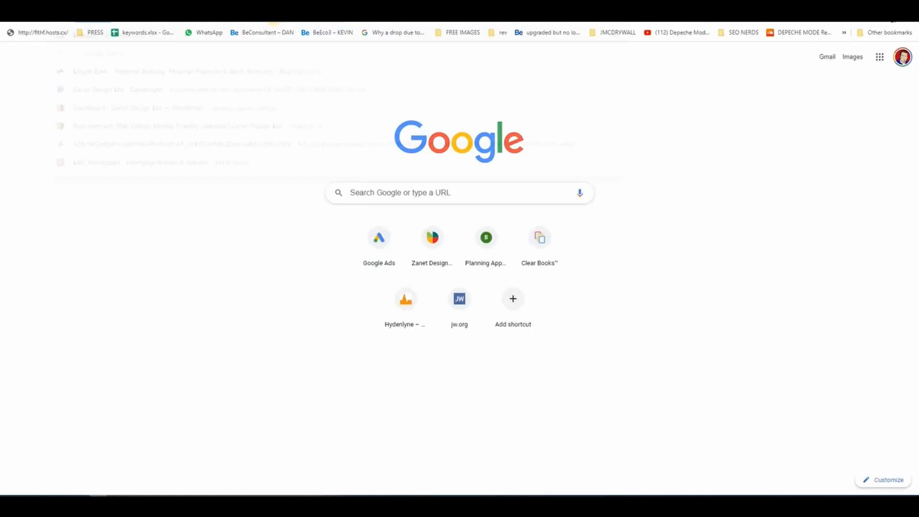
key(Return)
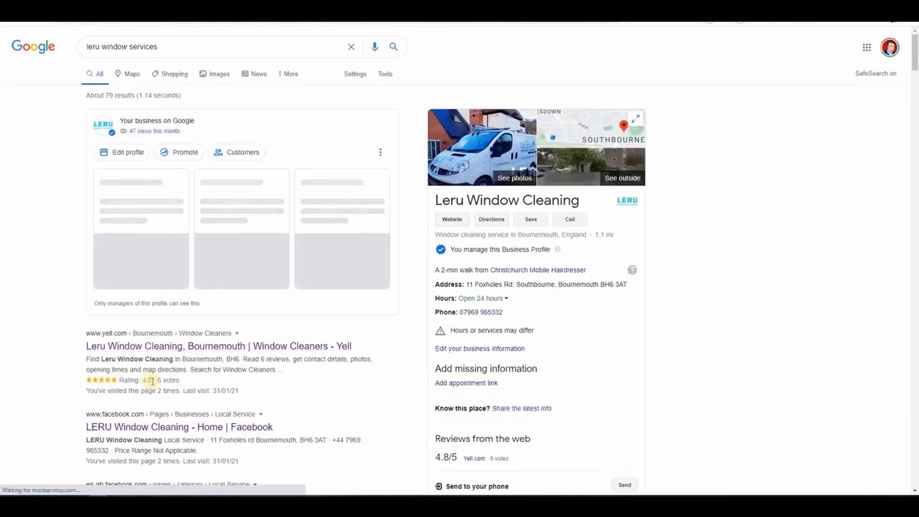
click(199, 349)
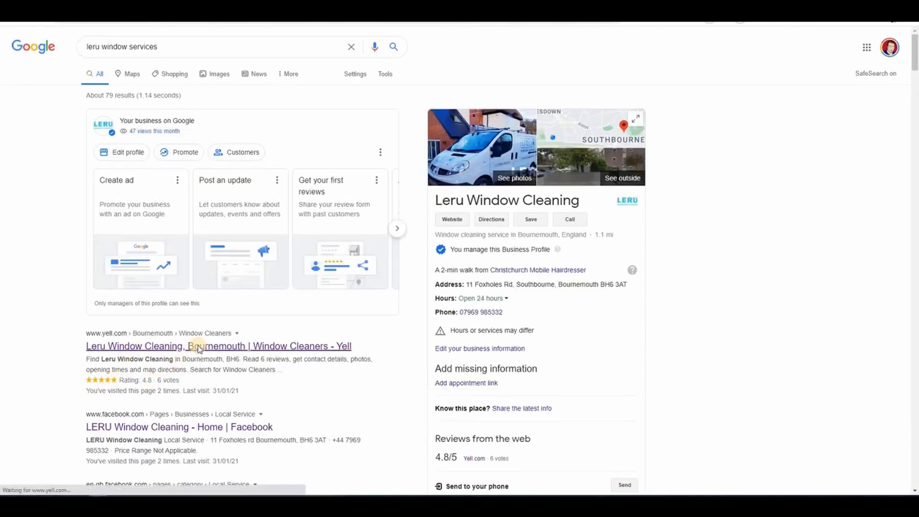
scroll(166, 322, down, 3)
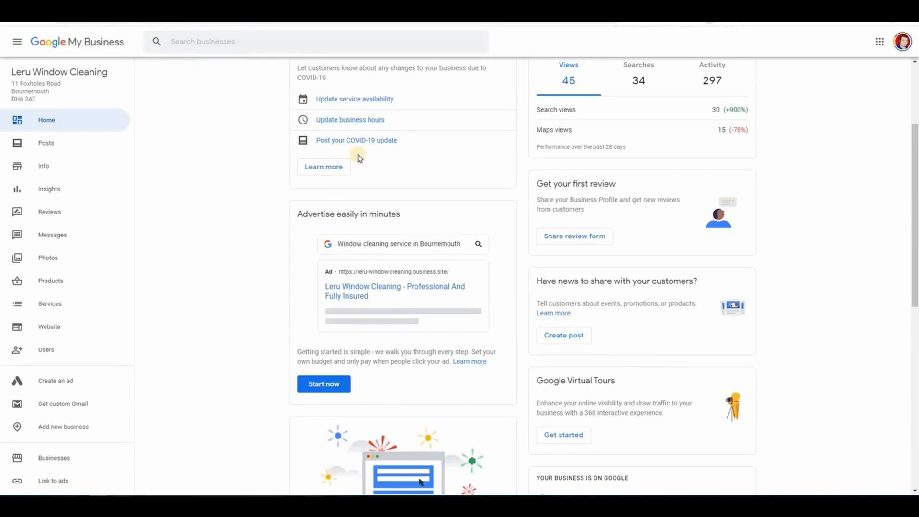
- Return to the Google My Business home page and show the plan of recommended tasks
scroll(915, 163, up, 3)
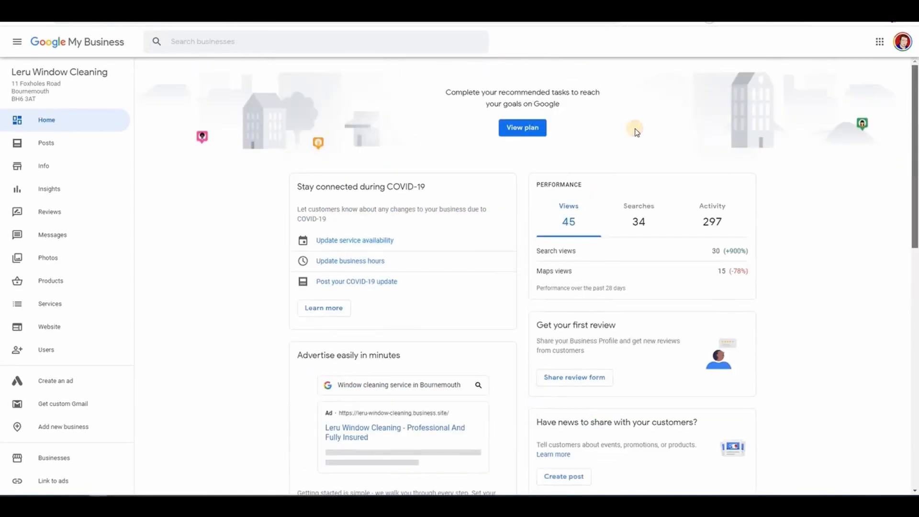
click(526, 127)
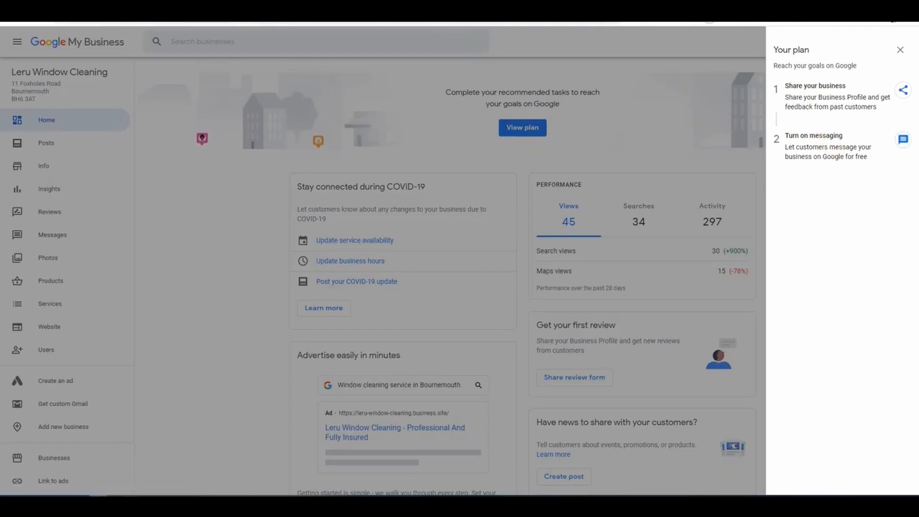
- Search Google for "window services" in a new tab and show the full list of local businesses
key(ctrl+t)
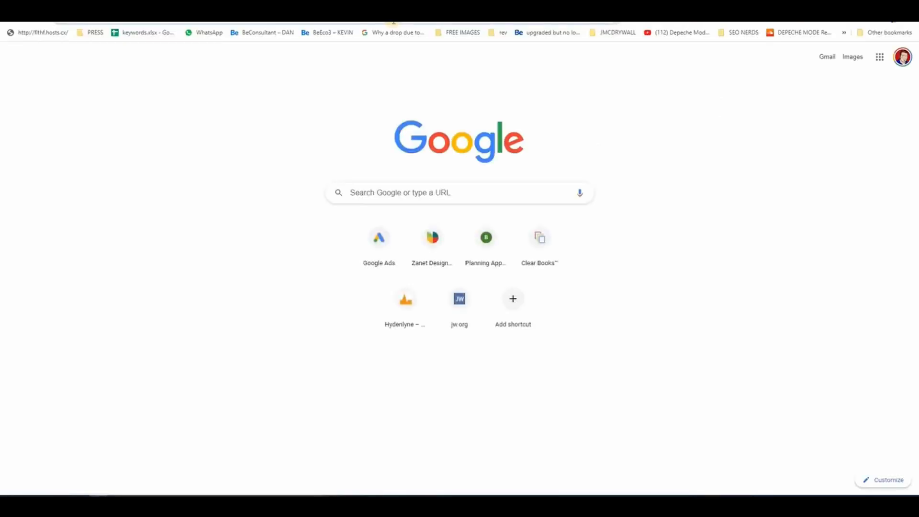
text(window services)
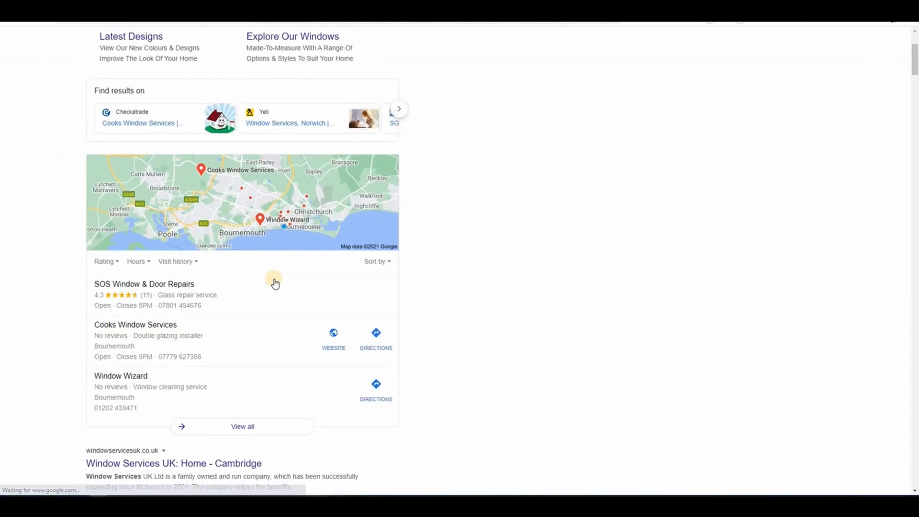
click(269, 298)
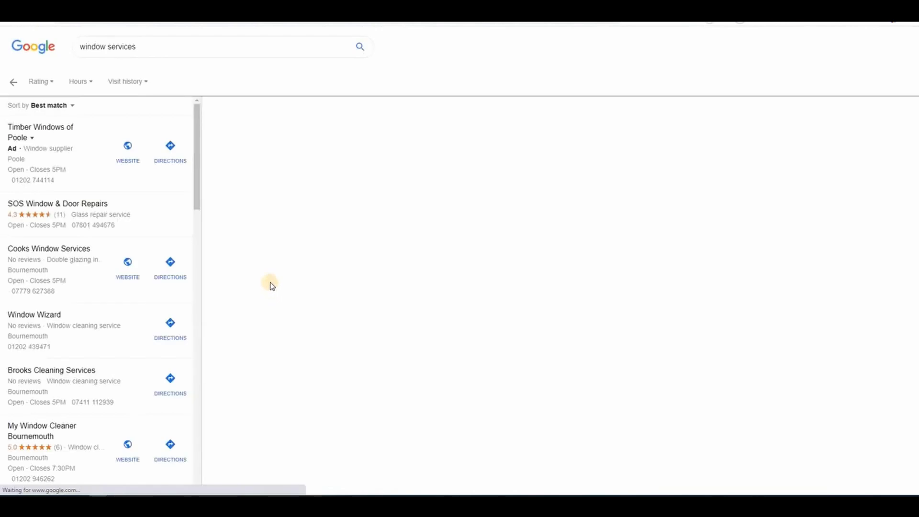
- Look through the local business profiles from Hydra Cleaning Services to Will's Window Cleaning Services, and check the latter's quote request option
click(111, 366)
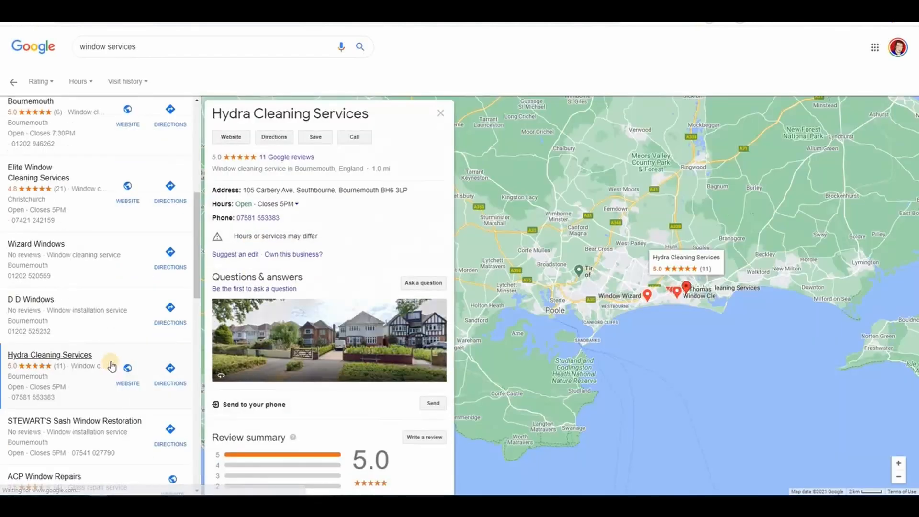
scroll(113, 356, down, 2)
click(114, 347)
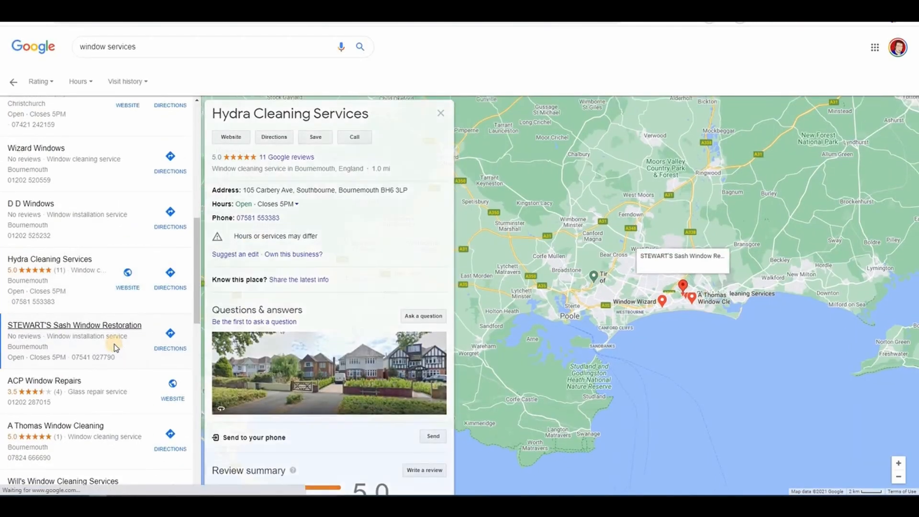
scroll(115, 348, down, 1)
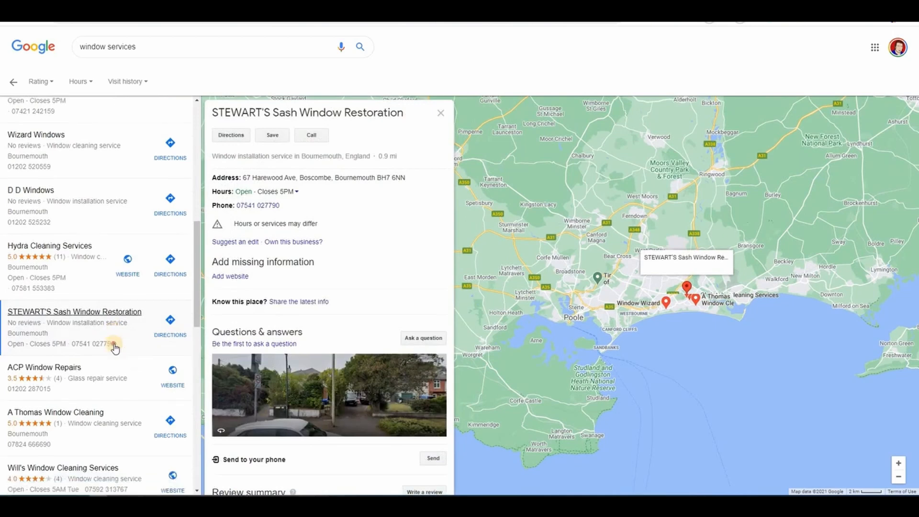
click(115, 347)
scroll(123, 307, down, 2)
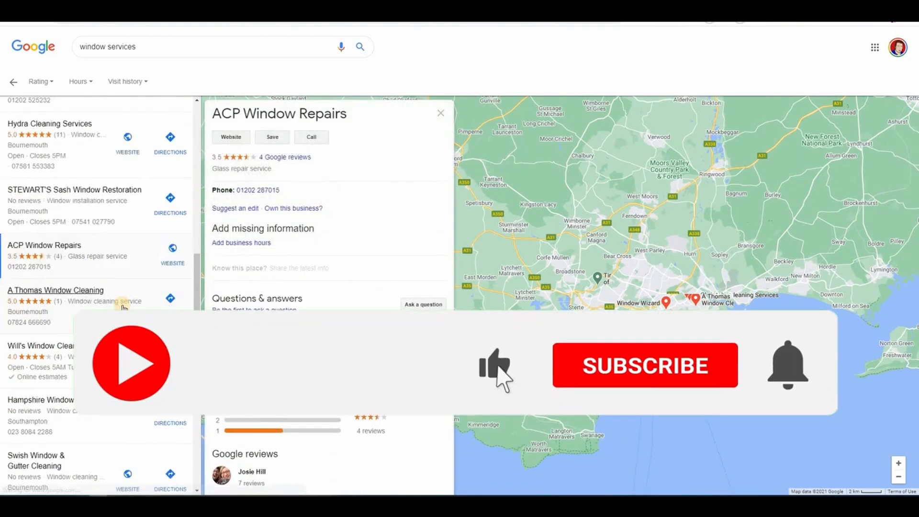
click(124, 307)
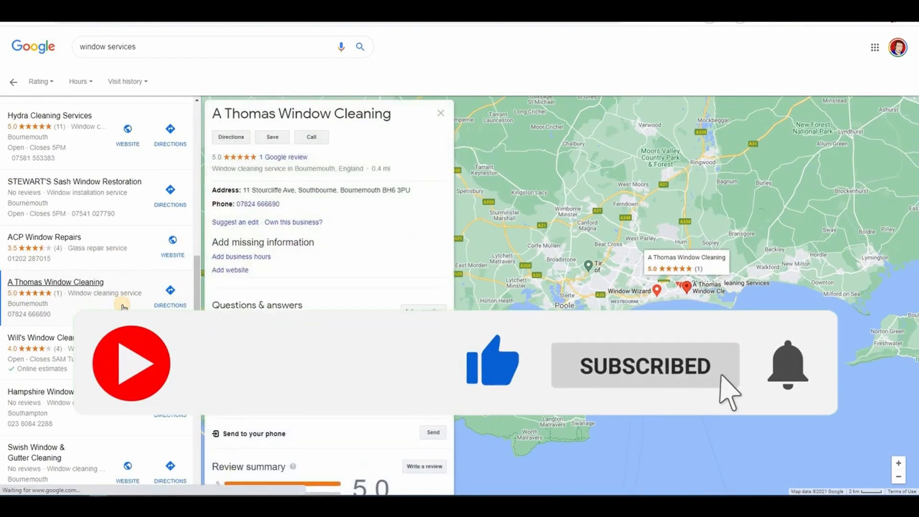
scroll(127, 275, down, 2)
click(131, 272)
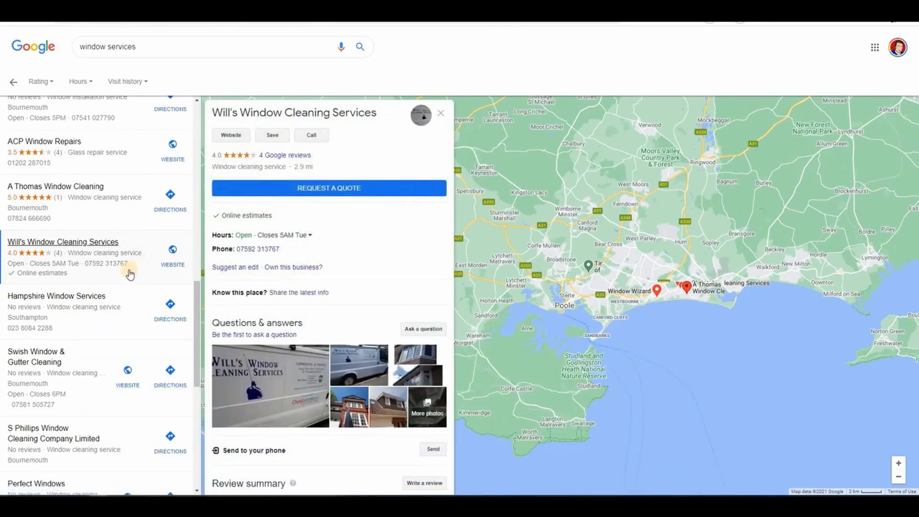
click(350, 189)
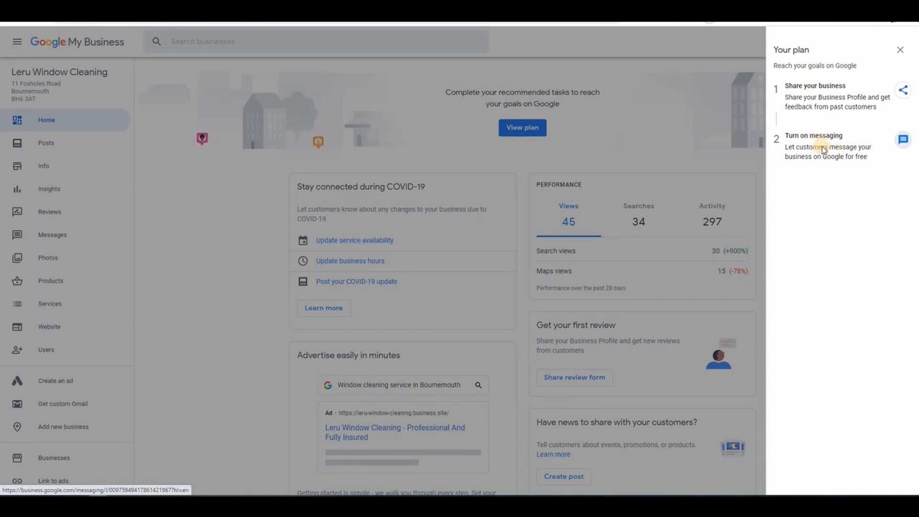
- Follow the plan's Turn on messaging task to the Android app and review its Google Play page
click(825, 150)
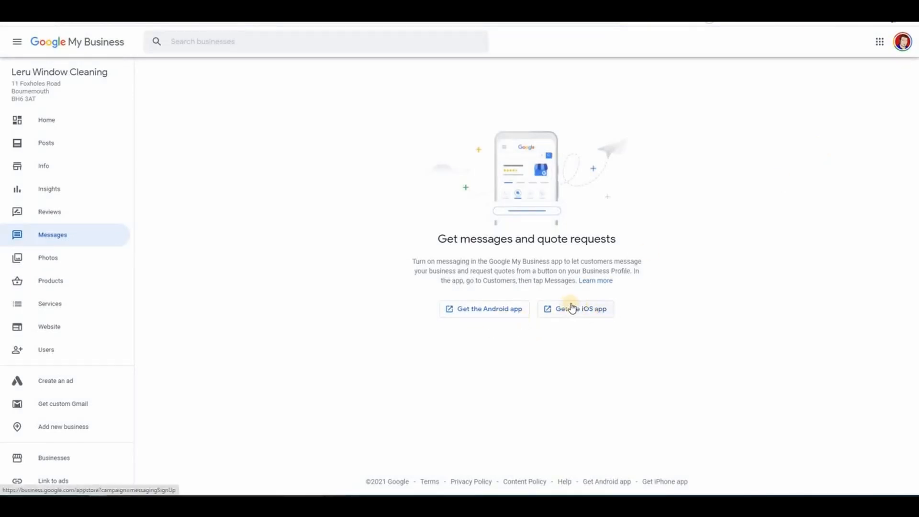
click(504, 310)
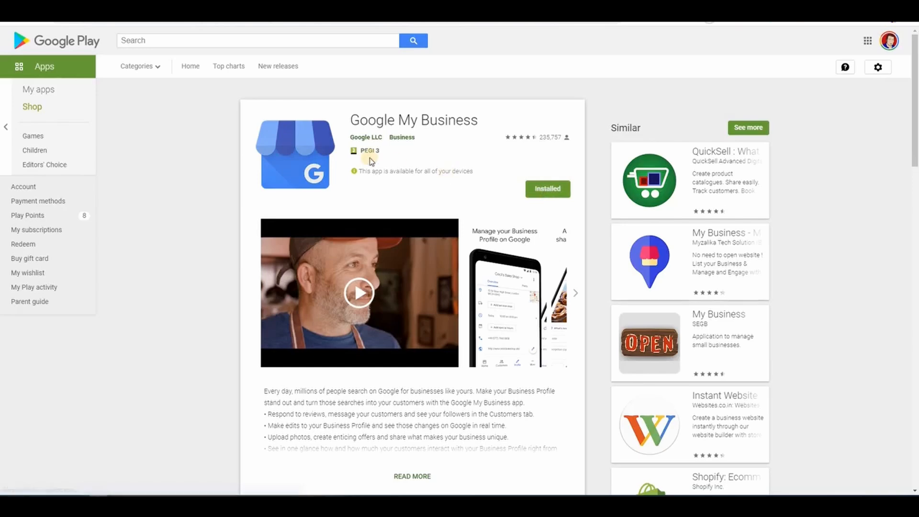
scroll(494, 281, down, 1)
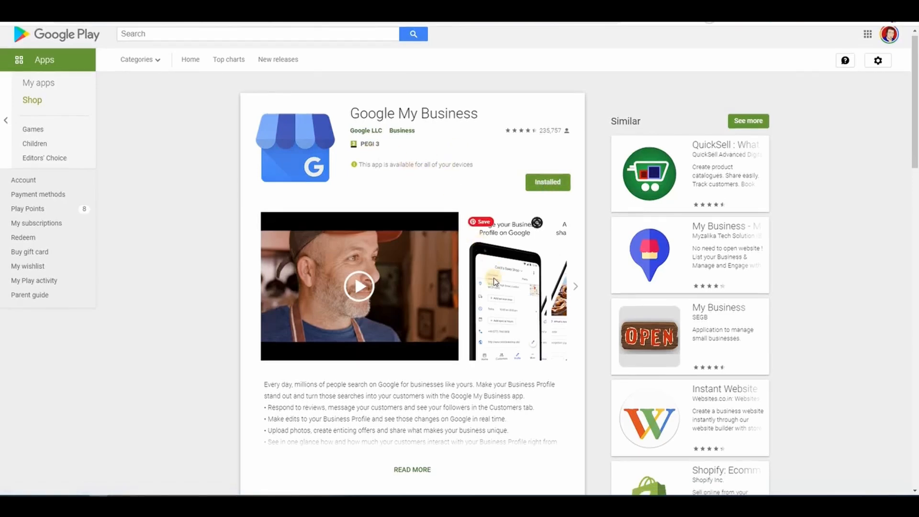
scroll(494, 281, down, 2)
scroll(498, 287, up, 3)
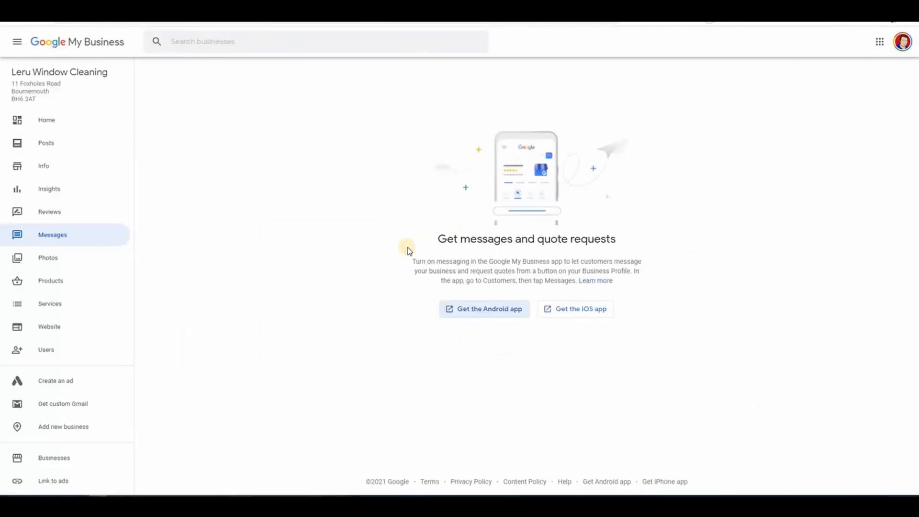
- Return to the Google My Business home page and view the recommended tasks plan again
click(46, 120)
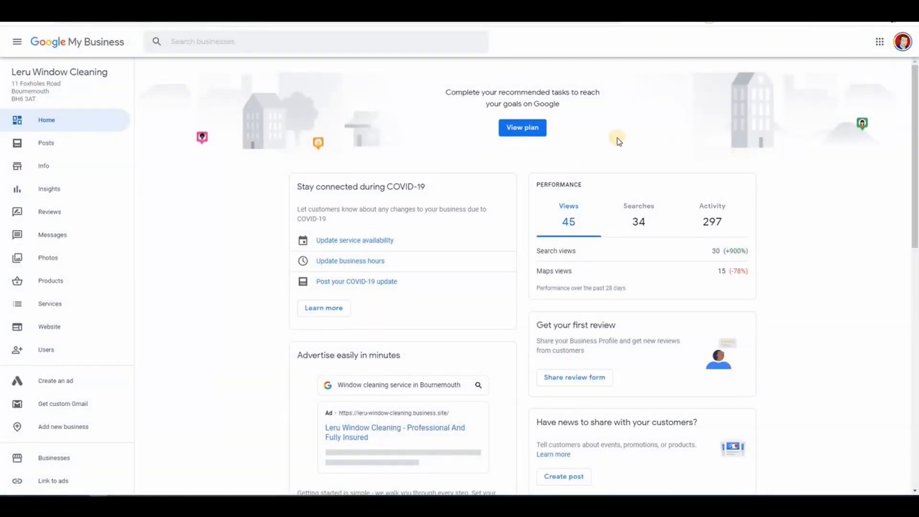
click(539, 134)
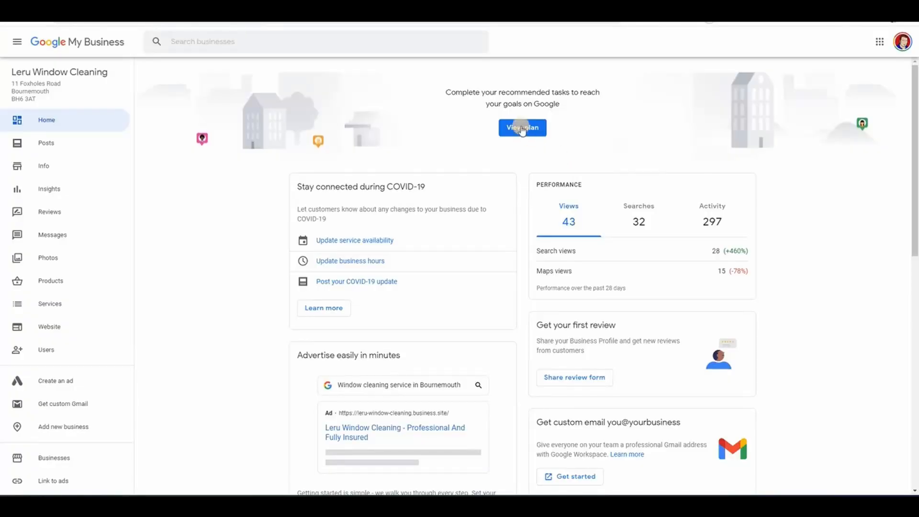
click(522, 128)
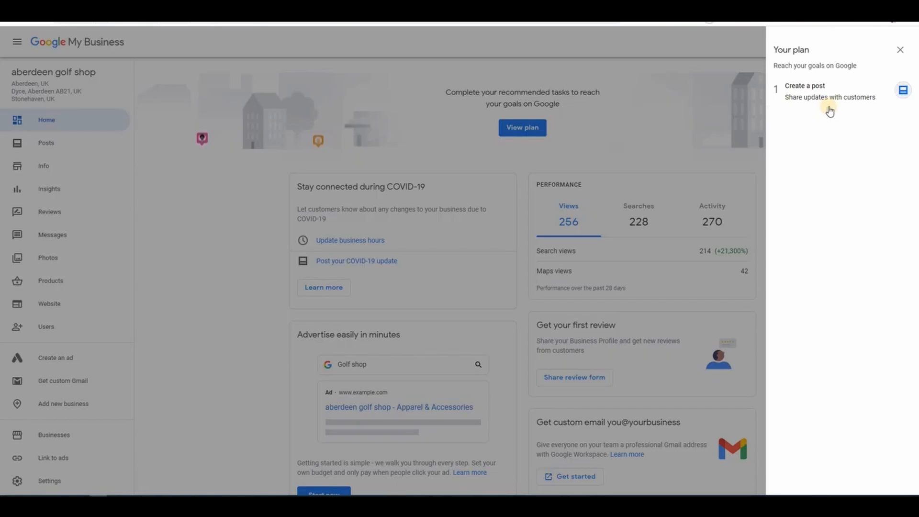
- Start a post from the aberdeen golf shop's plan and check the available post types through to Event
click(903, 93)
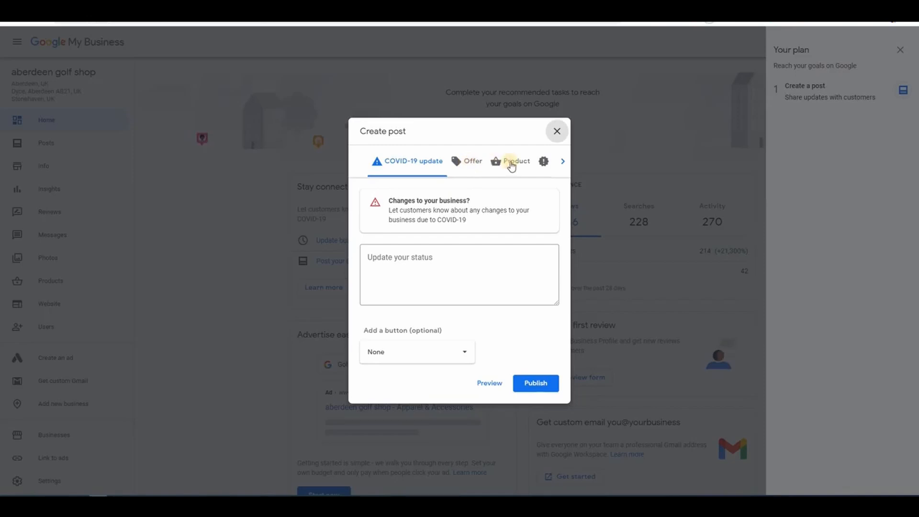
click(562, 164)
click(562, 164)
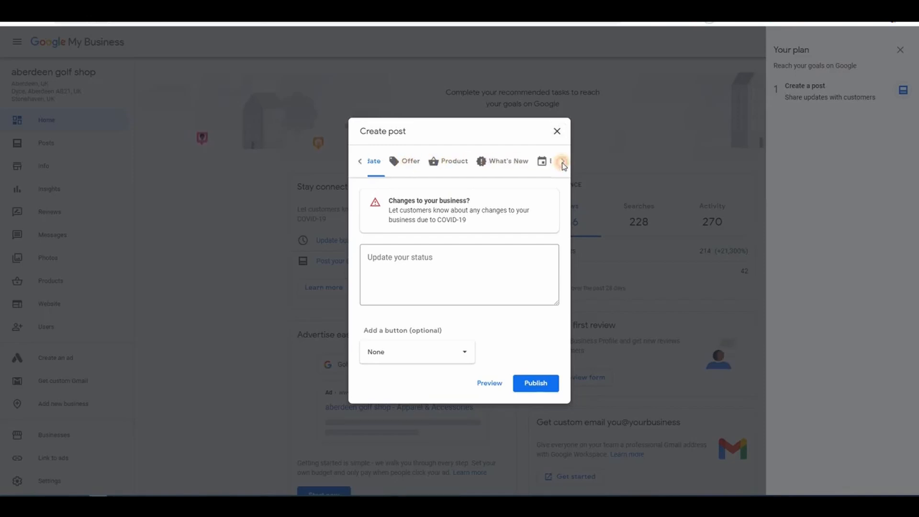
click(563, 164)
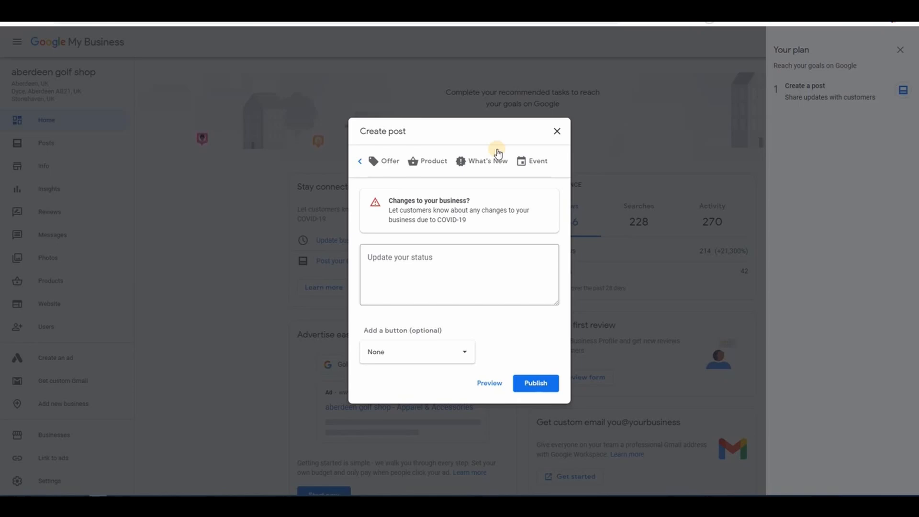
- Examine the Product post form, including its optional button choices, and close the post without publishing
click(434, 165)
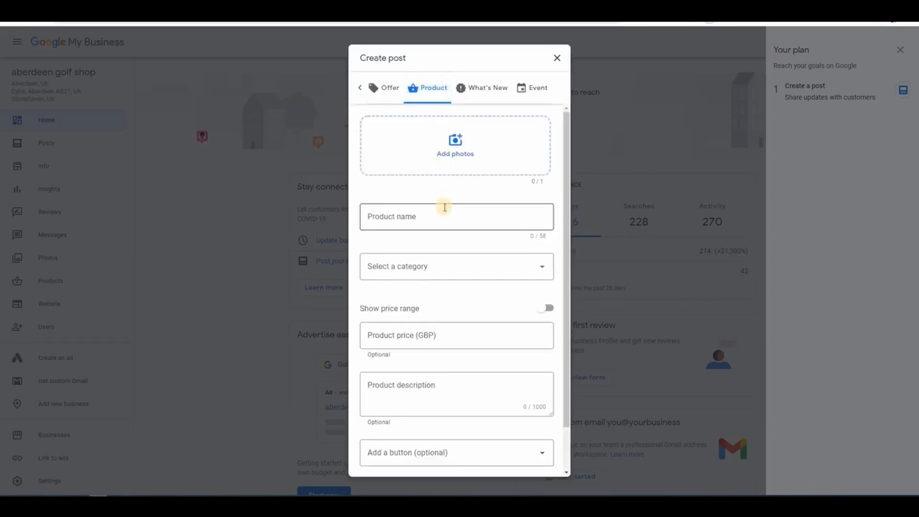
scroll(444, 210, down, 1)
scroll(444, 209, up, 1)
scroll(444, 207, down, 1)
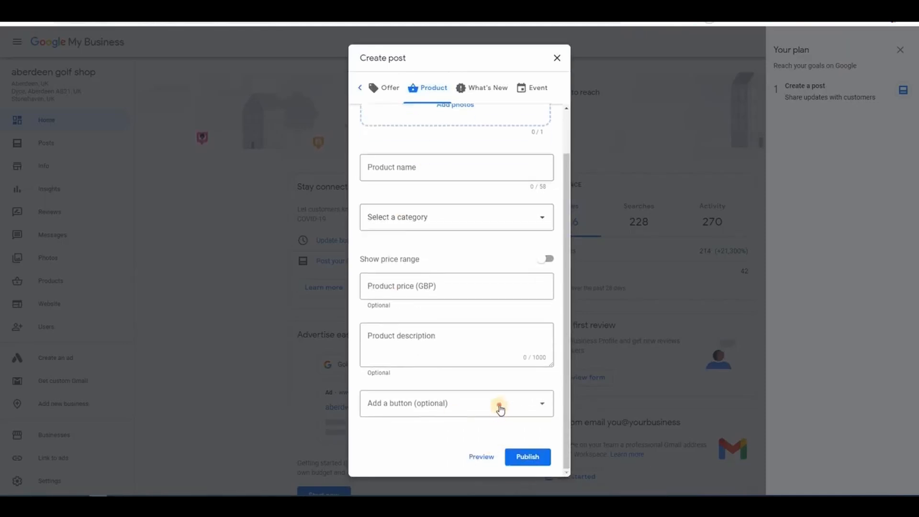
click(483, 398)
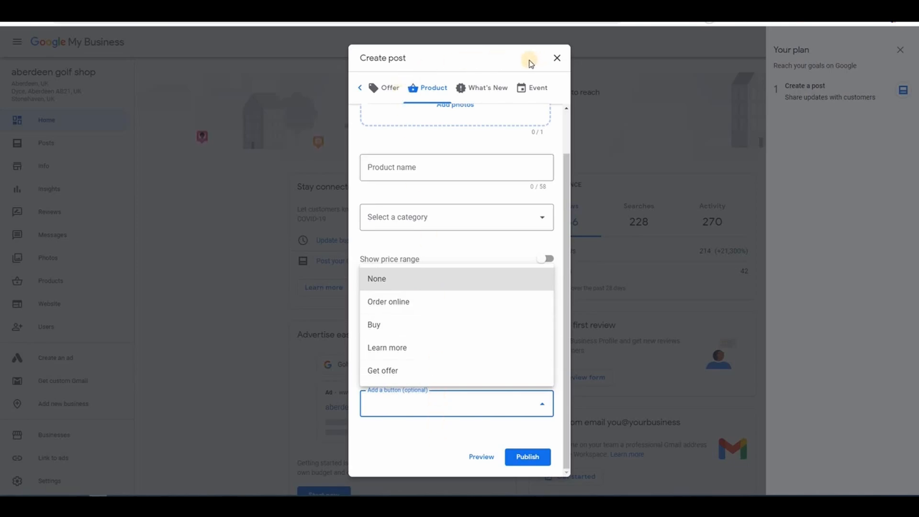
click(555, 59)
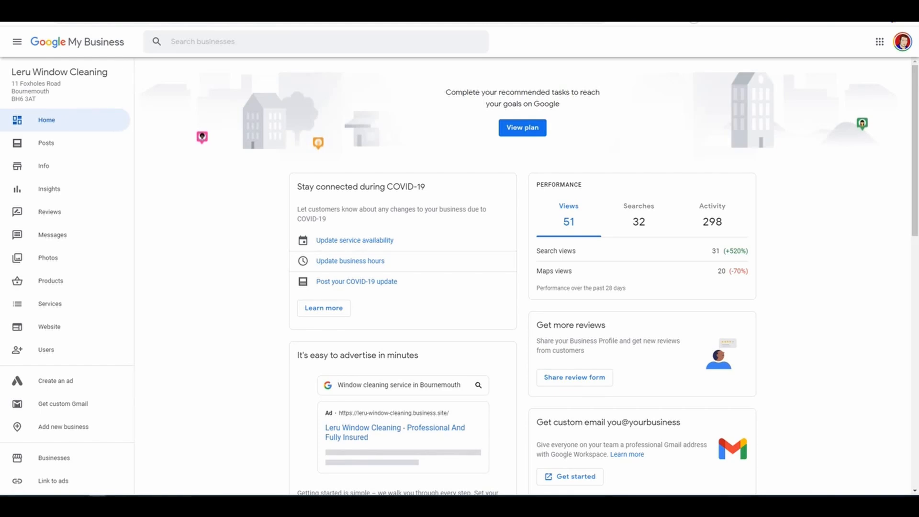
- Go to Leru Window Cleaning's customer reviews through the plan's Reply to your first review task
click(523, 128)
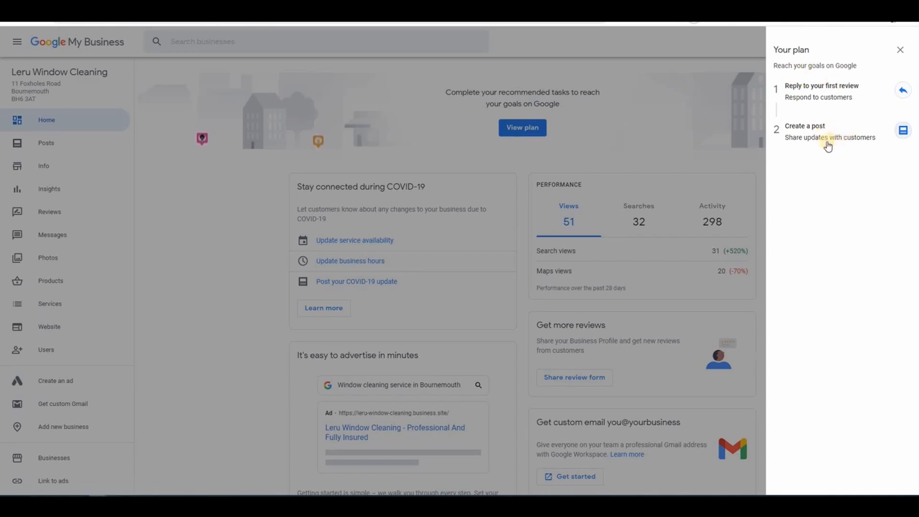
click(840, 89)
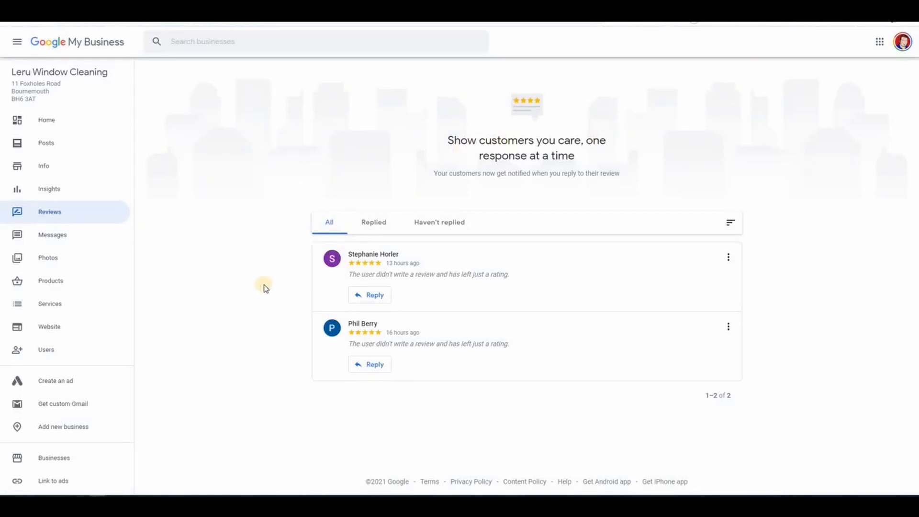
- Check the replied reviews, filter to those not yet replied to, and open a reply to the older of the two
click(375, 224)
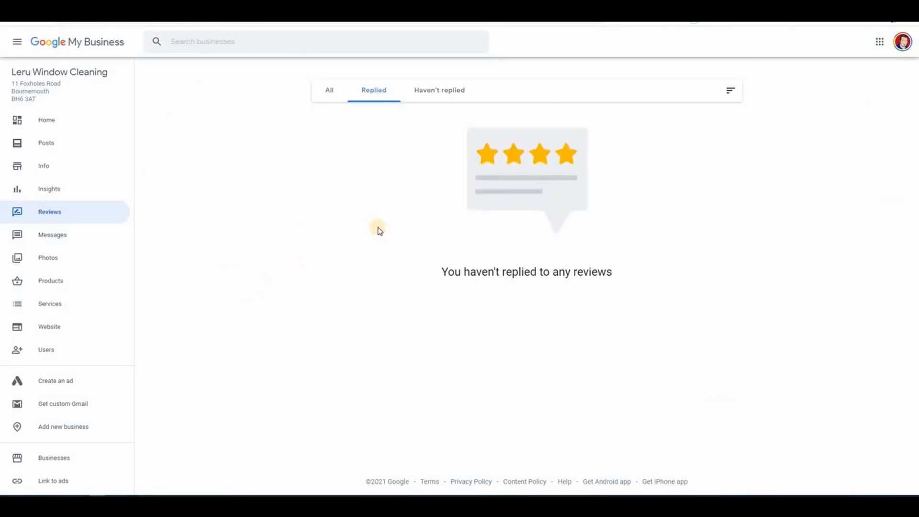
click(449, 94)
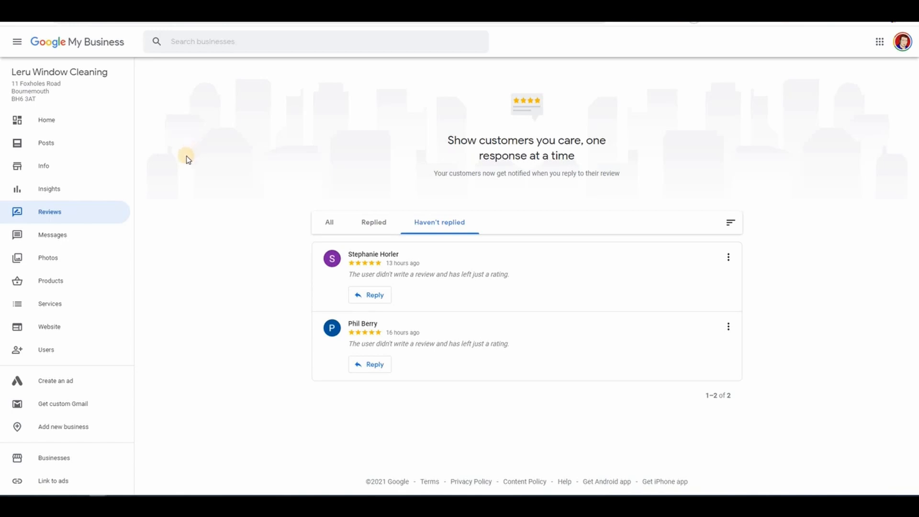
click(368, 360)
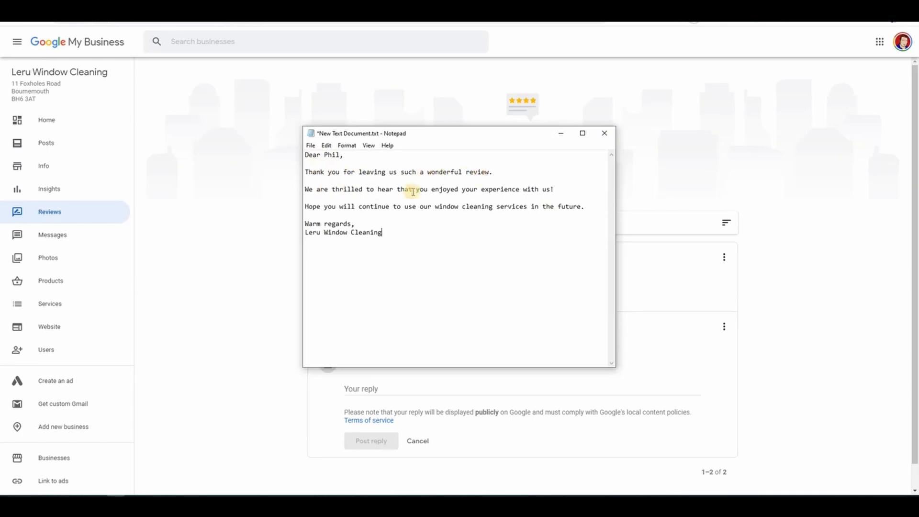
- Switch to the Notepad reply draft and examine its keywords: "experience", "window cleaning services" and the business name in the sign-off
drag(481, 189, 519, 189)
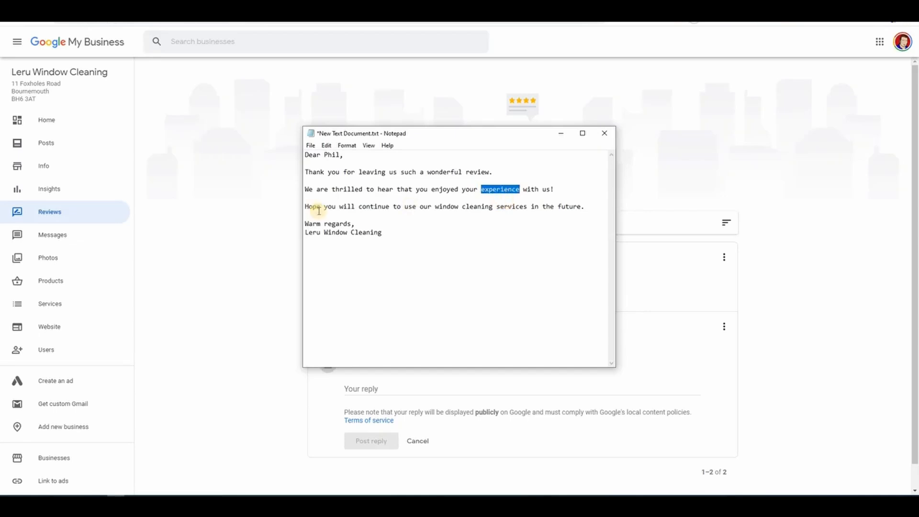
click(339, 206)
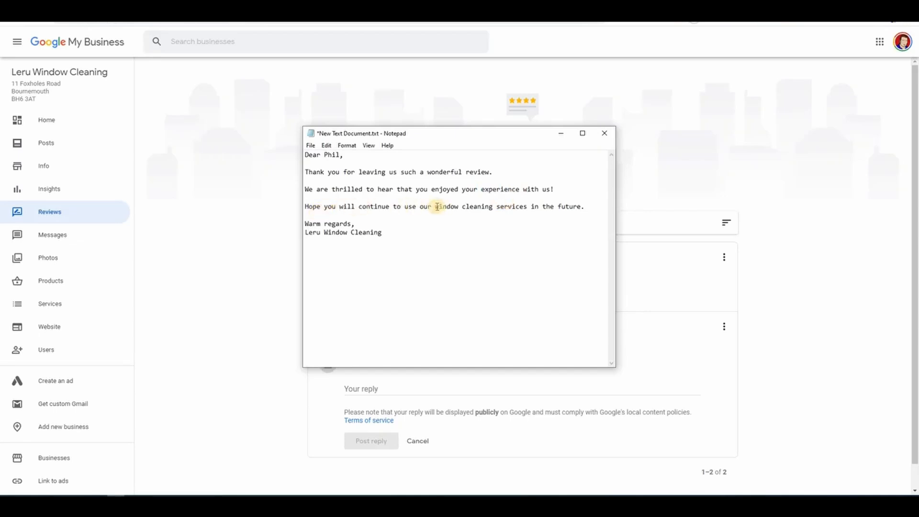
drag(436, 206, 527, 207)
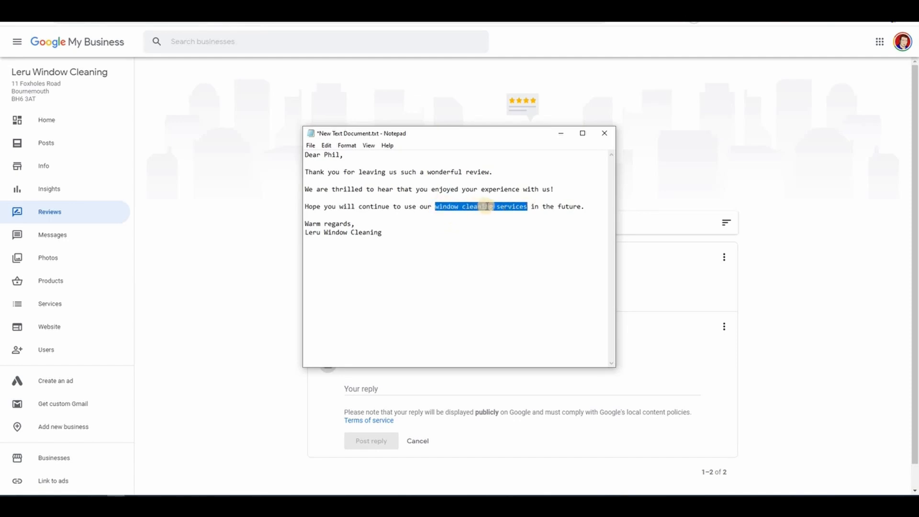
click(524, 205)
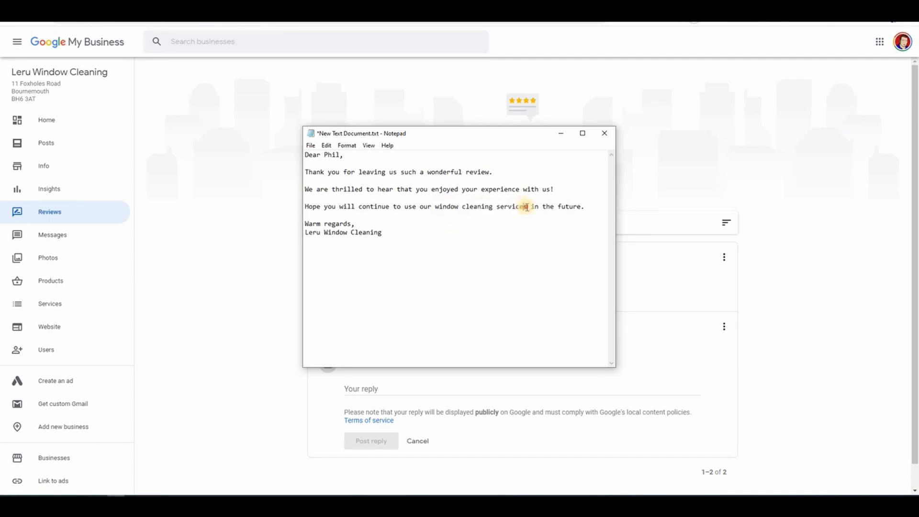
drag(527, 206, 435, 206)
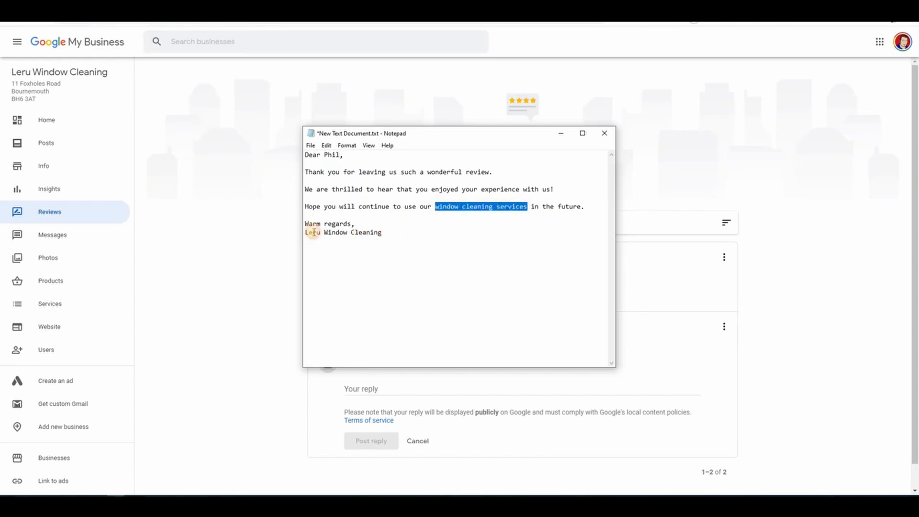
drag(382, 232, 305, 232)
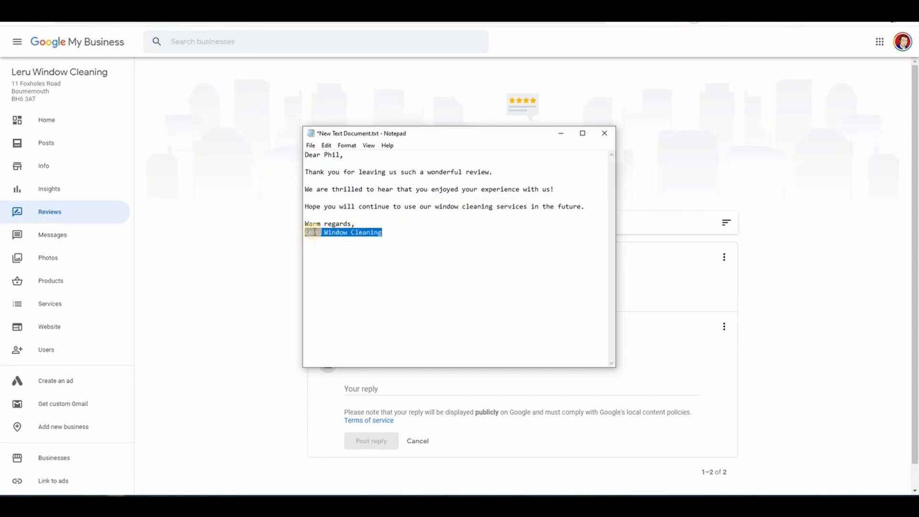
click(405, 243)
drag(325, 233, 378, 232)
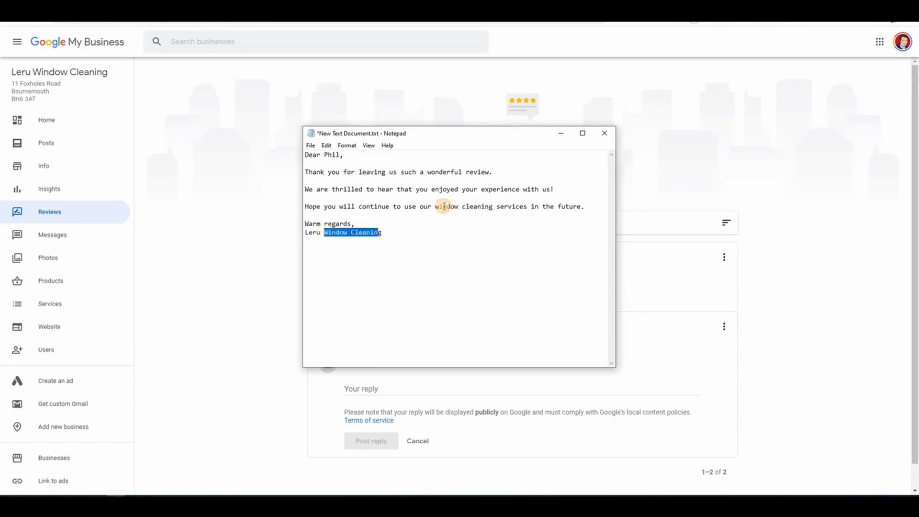
mouse_move(438, 207)
mouse_down()
mouse_move(485, 207)
mouse_move(435, 207)
mouse_up()
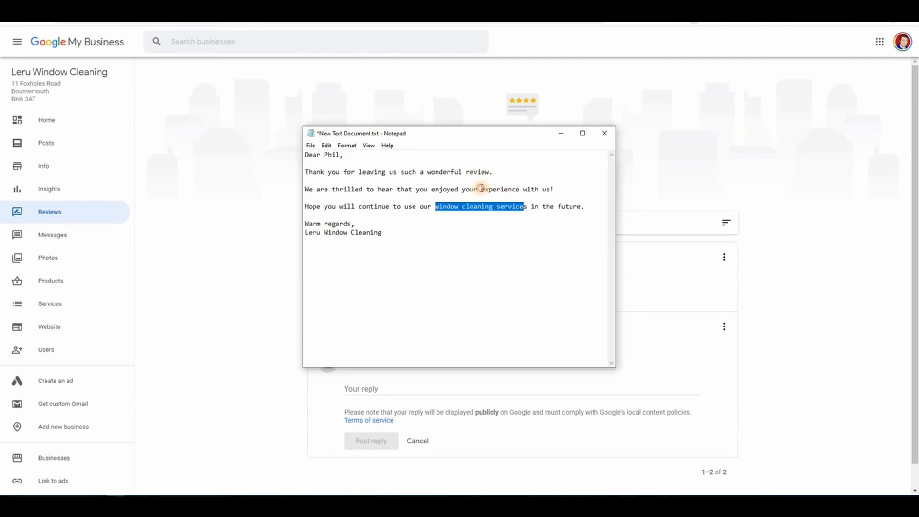
drag(517, 190, 481, 189)
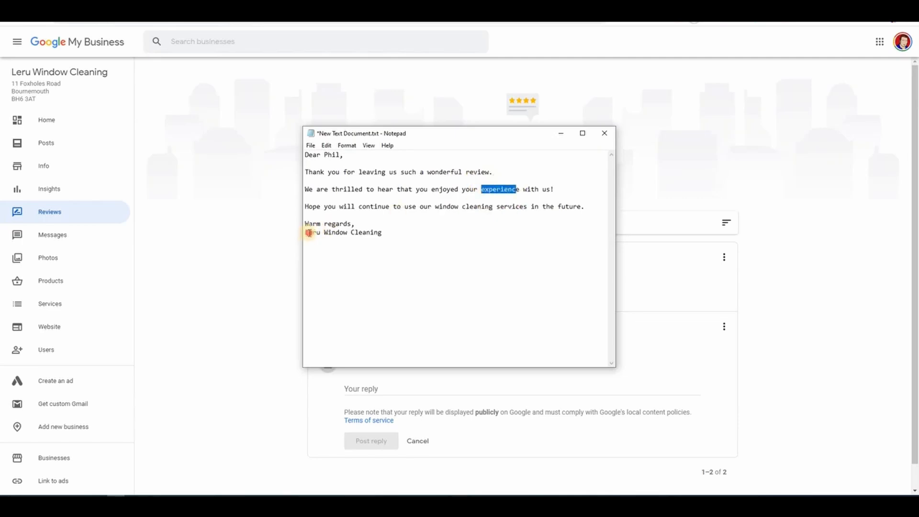
- Copy the whole thank-you message from the Notepad draft and post it as the public reply to the older review
drag(308, 233, 306, 155)
click(392, 230)
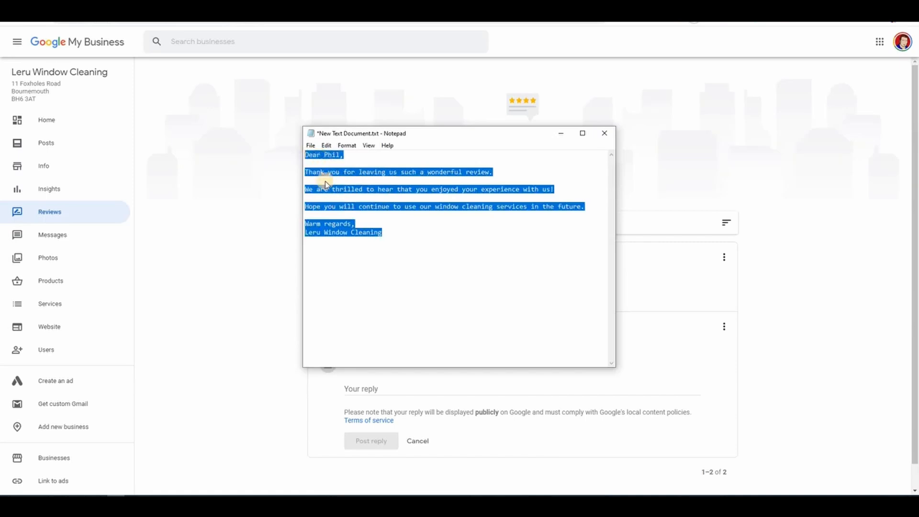
right_click(321, 156)
click(294, 185)
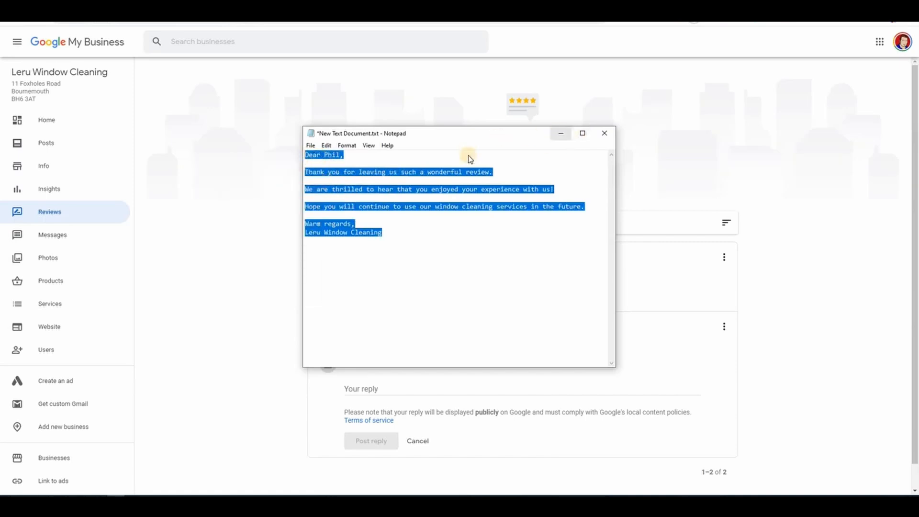
key(alt+Tab)
click(366, 393)
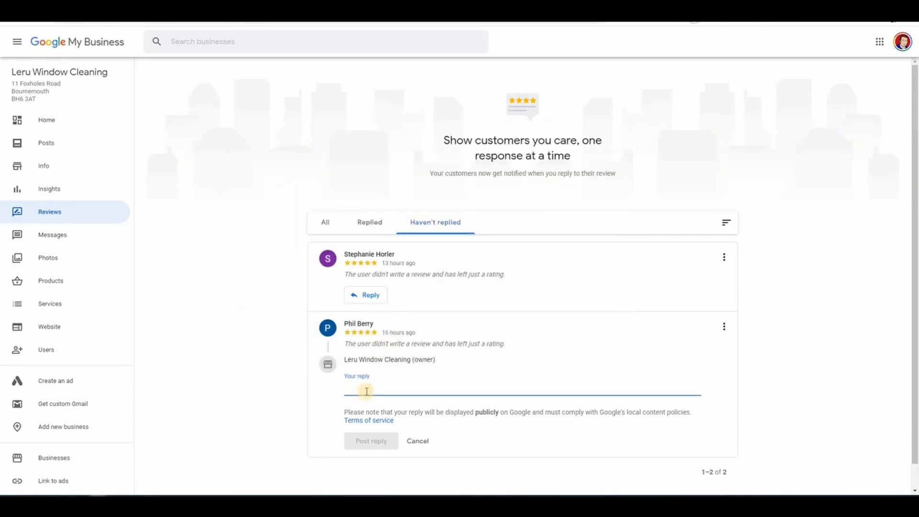
key(ctrl+v)
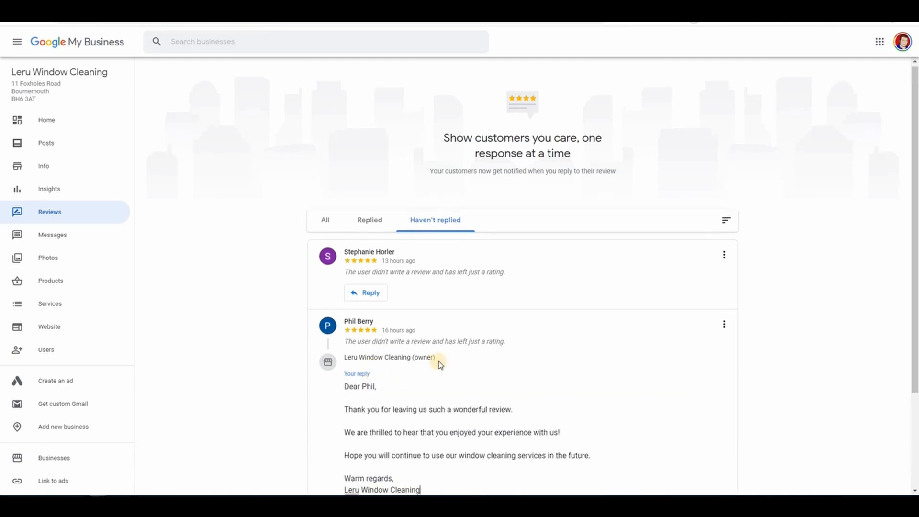
scroll(407, 387, down, 2)
click(376, 413)
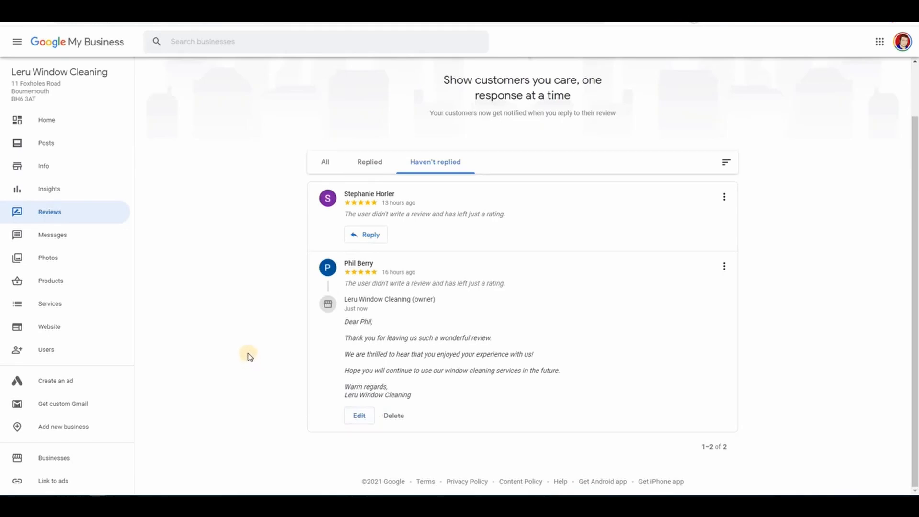
- Return to the business's home page, check the recommended tasks plan again, and close it
click(47, 120)
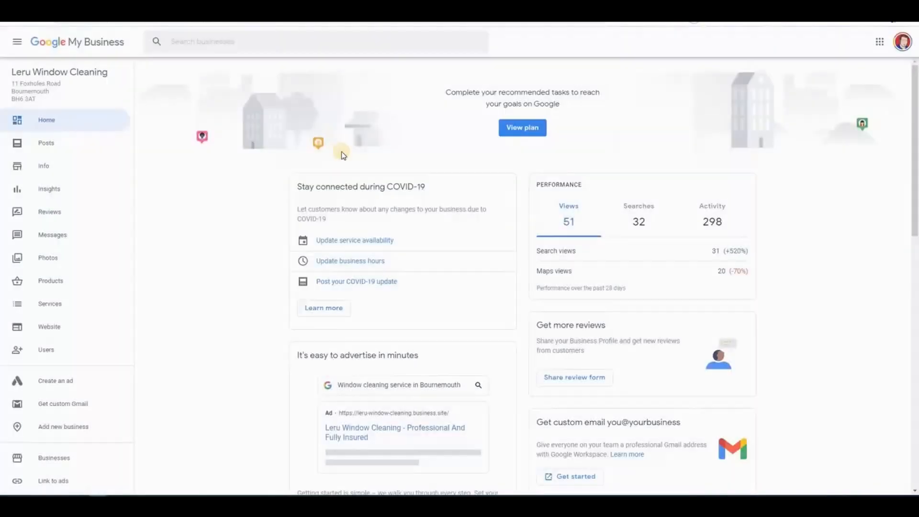
click(532, 128)
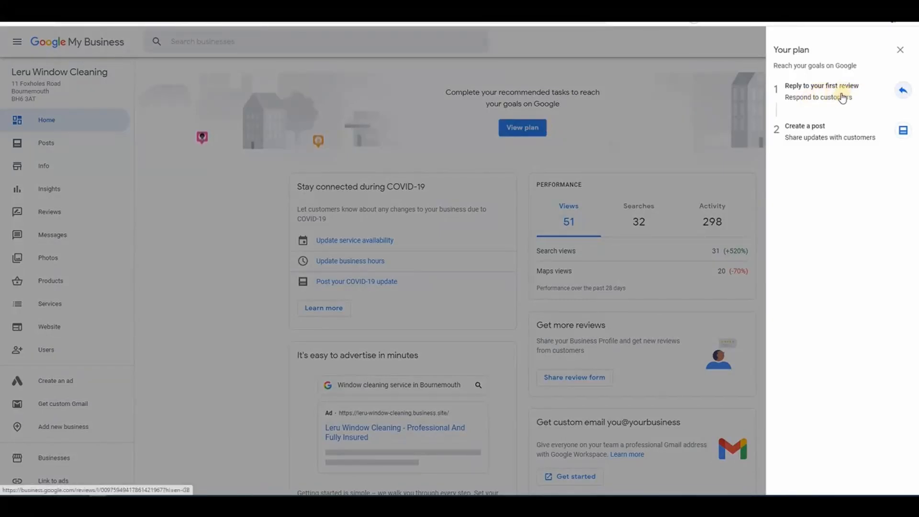
click(666, 116)
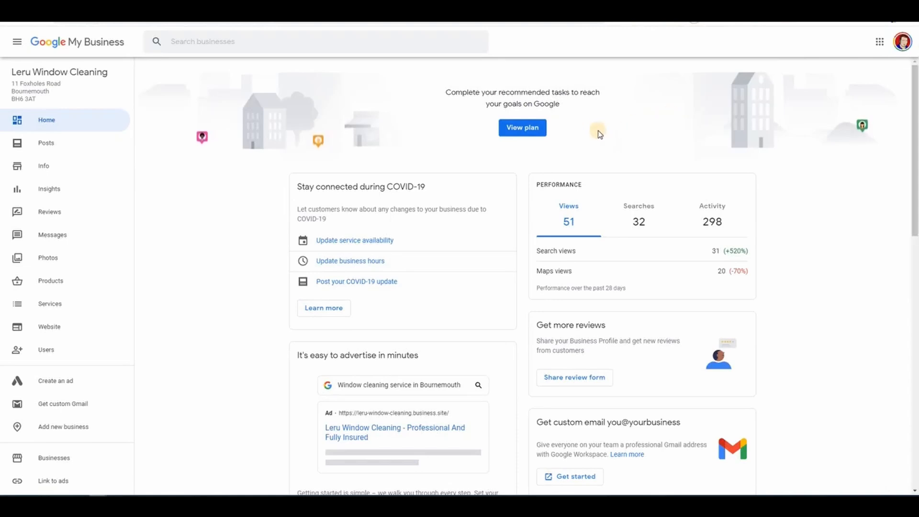
click(532, 130)
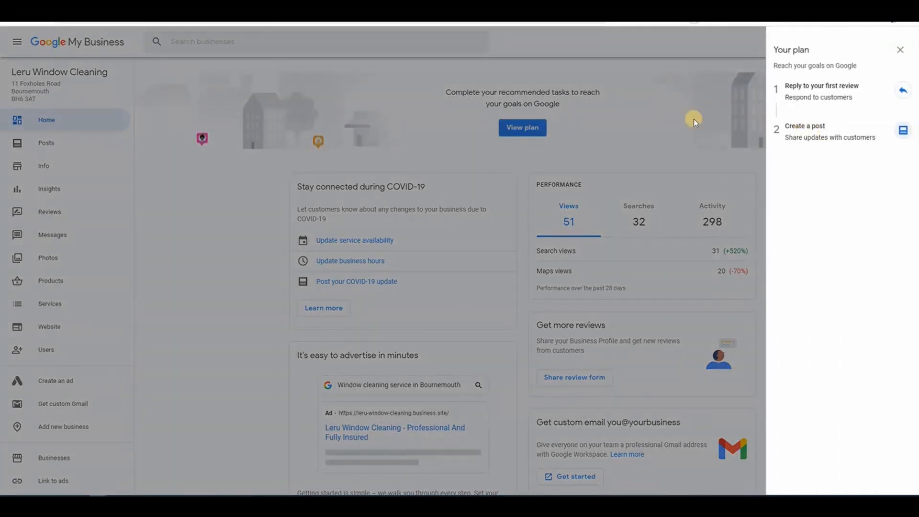
click(639, 122)
- Look over the remaining home page cards down to the profile completion and latest reviews, and view the business's photos
scroll(606, 145, down, 2)
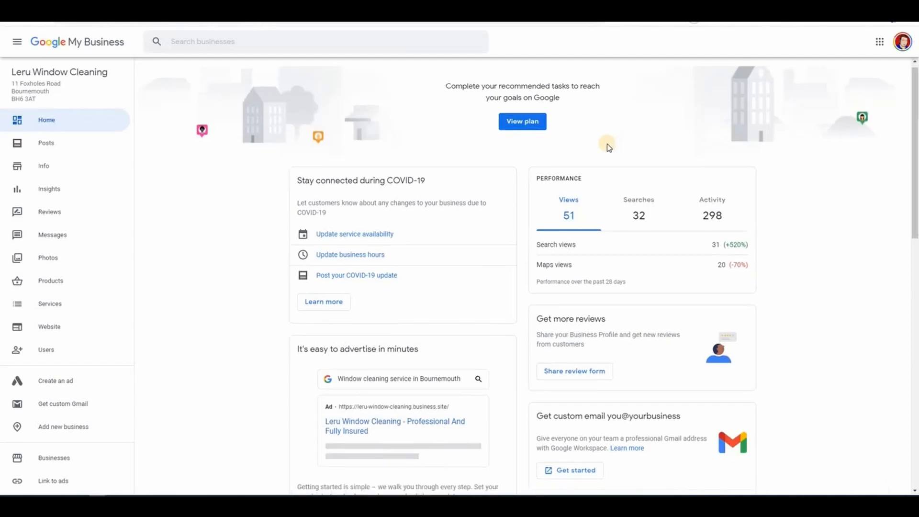
scroll(606, 145, down, 9)
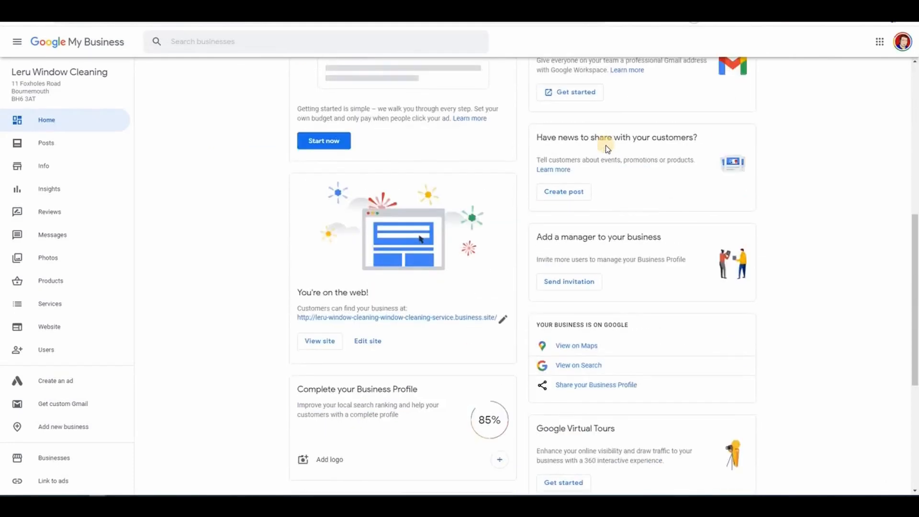
scroll(619, 128, down, 1)
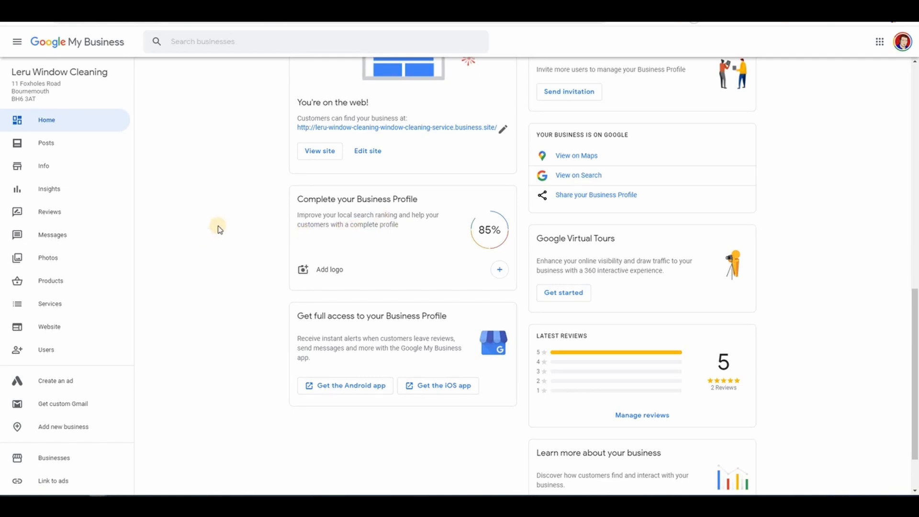
click(54, 262)
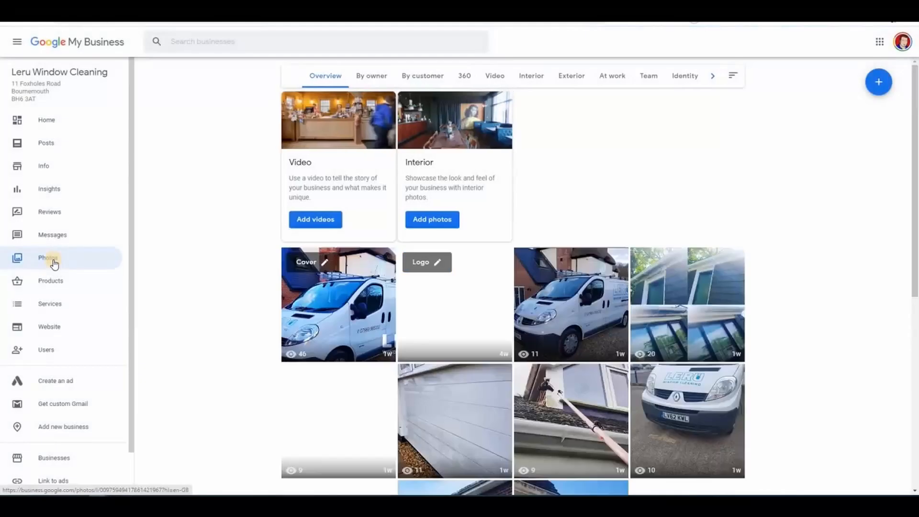
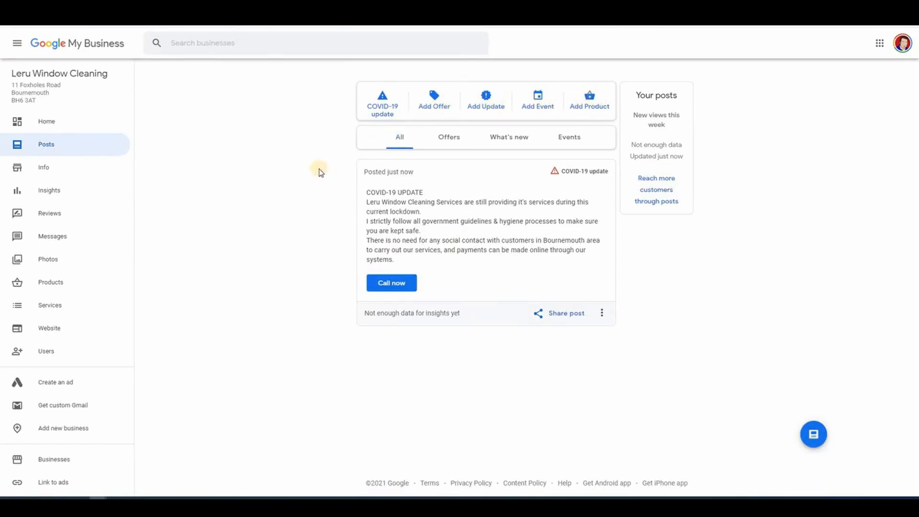
- Start a new Update post from the business's posts page
click(486, 102)
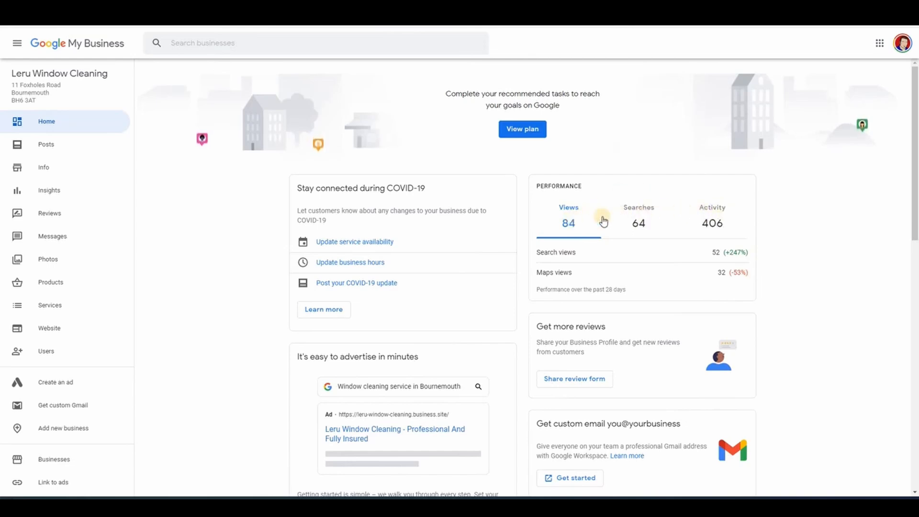
- View the Searches figures in the home page's performance summary and look over the detailed Insights report
click(642, 223)
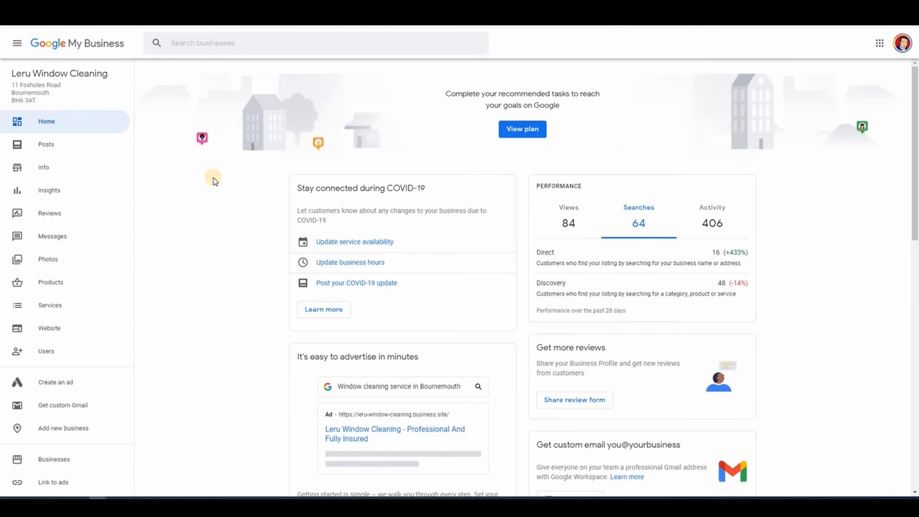
click(50, 191)
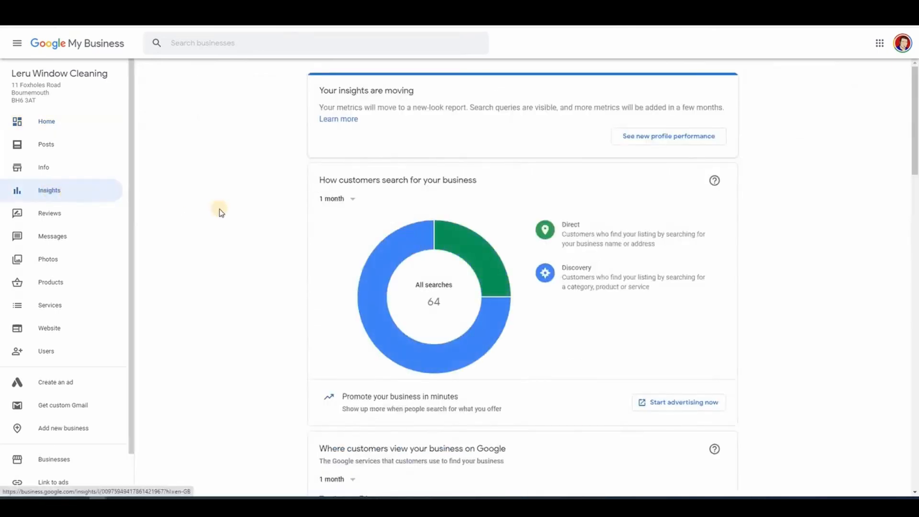
mouse_move(482, 289)
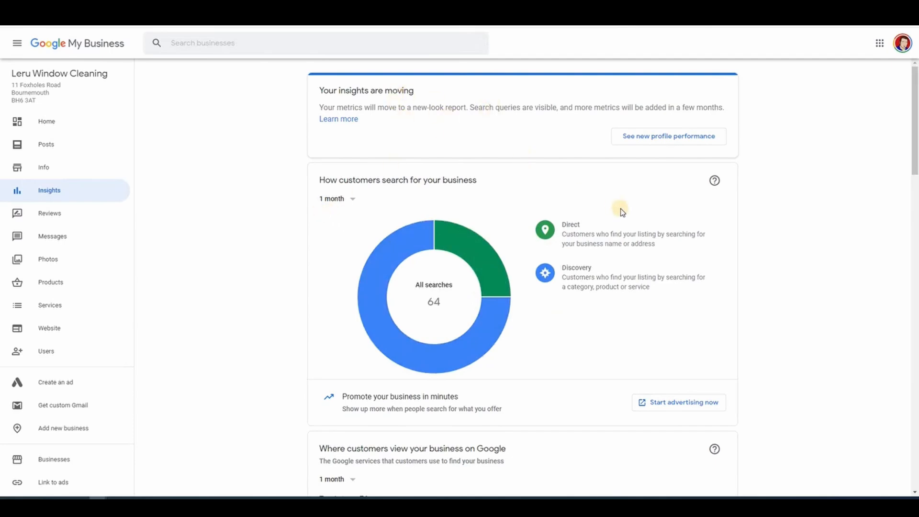
scroll(621, 212, down, 6)
scroll(621, 212, up, 6)
- View the new profile performance report with its full searches breakdown, and close it to return to Insights
click(644, 139)
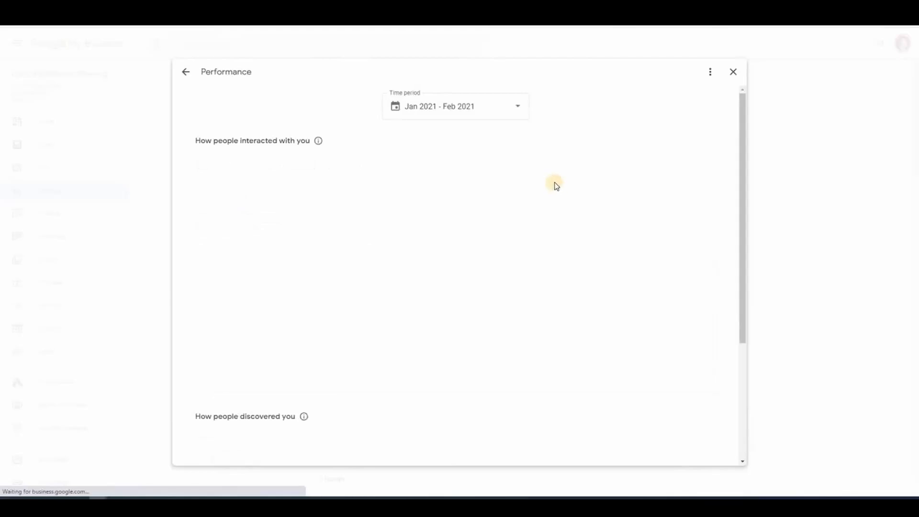
scroll(513, 232, down, 3)
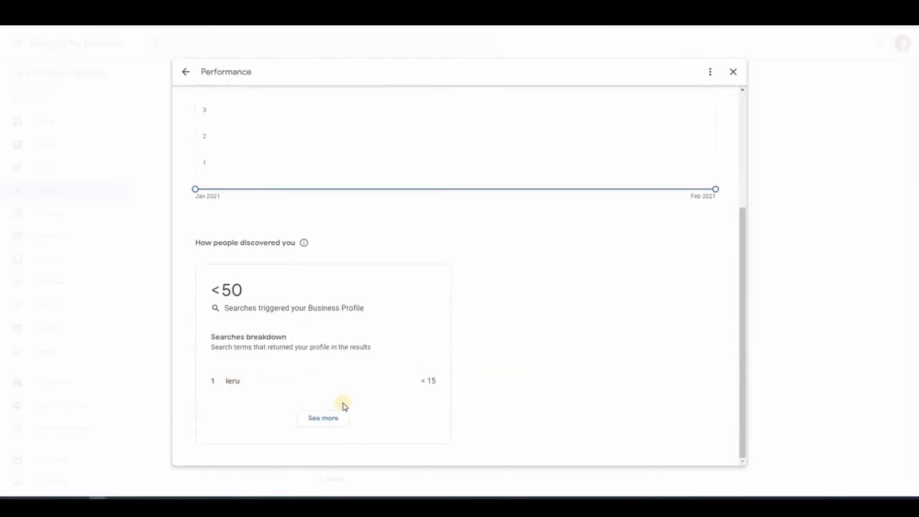
click(330, 417)
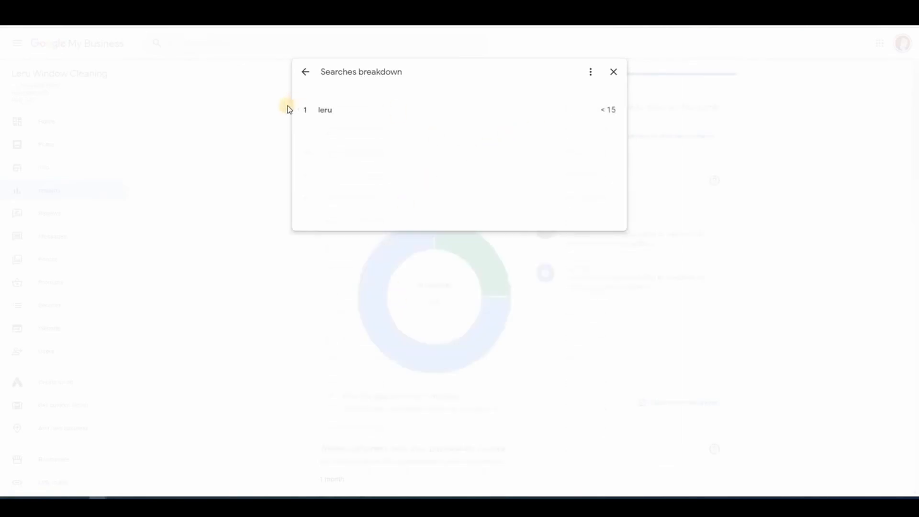
click(614, 72)
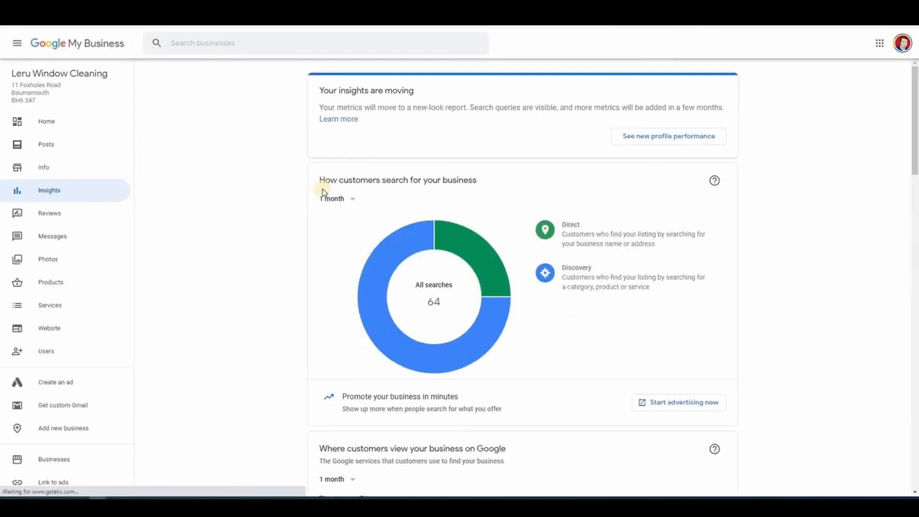
- Look over the Insights report's charts on where customers view the business and which actions they take on the listing
scroll(323, 198, down, 4)
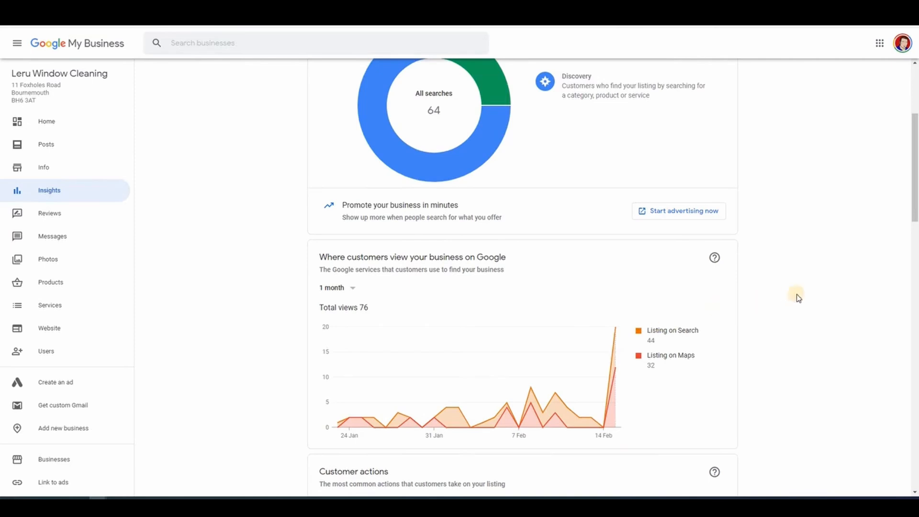
scroll(798, 297, down, 5)
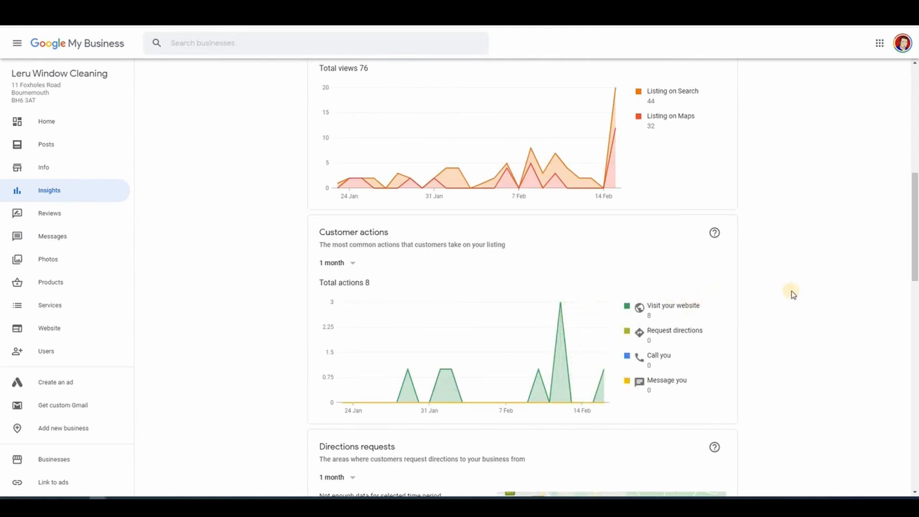
scroll(660, 316, down, 1)
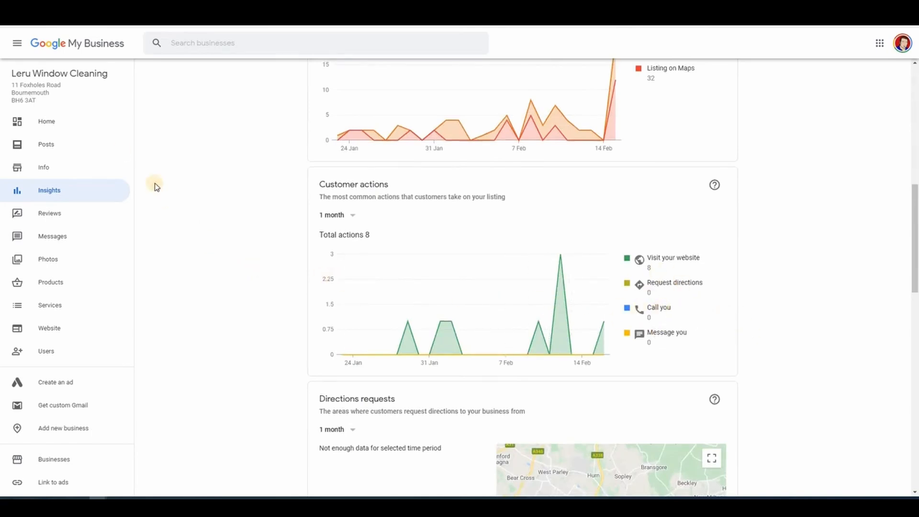
- Start the plan's Create a post task and paste the COVID-19 status text about Leru Window Cleaning Services still operating during the current lockdown
click(60, 124)
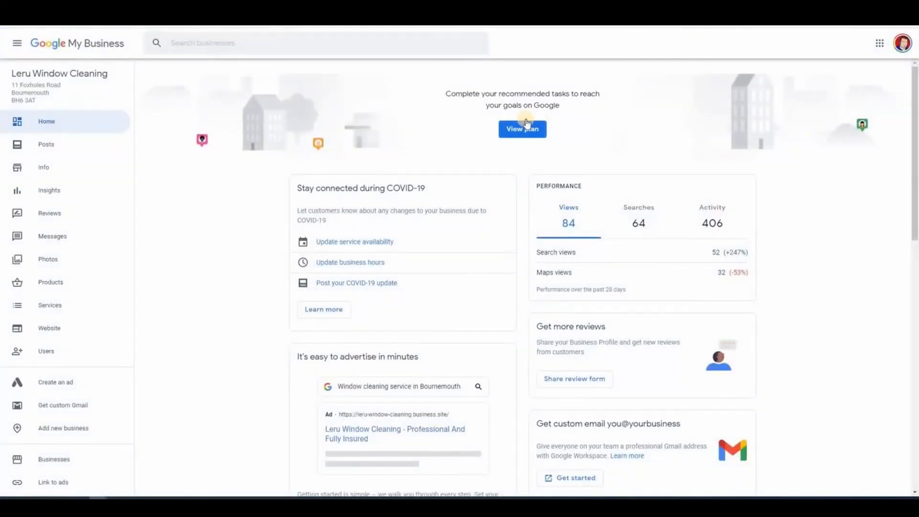
click(526, 126)
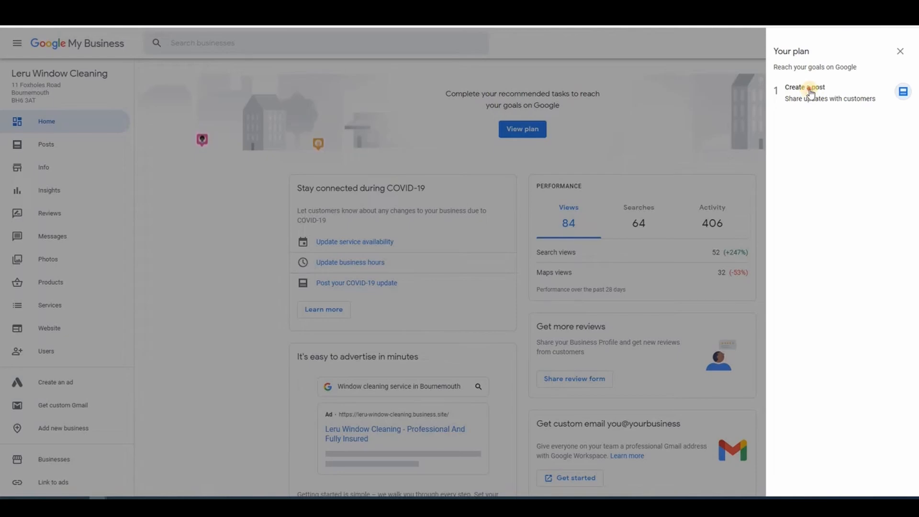
click(809, 89)
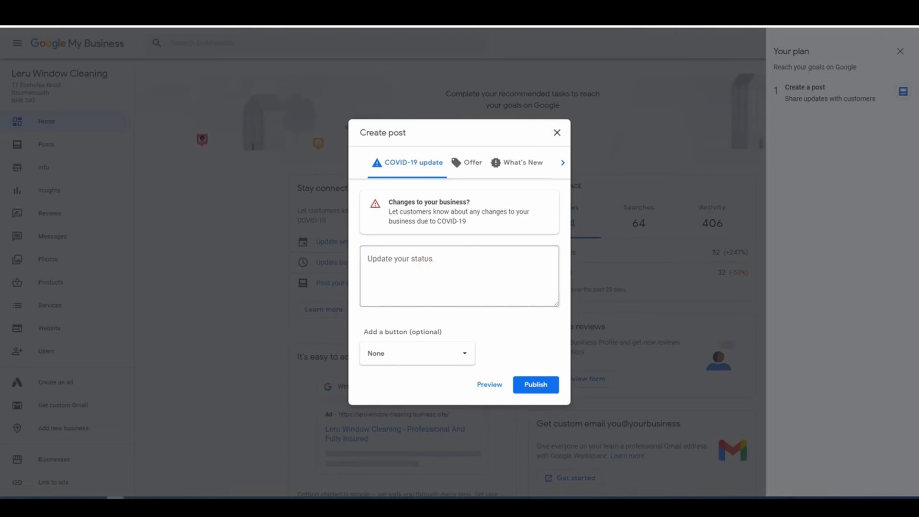
right_click(402, 262)
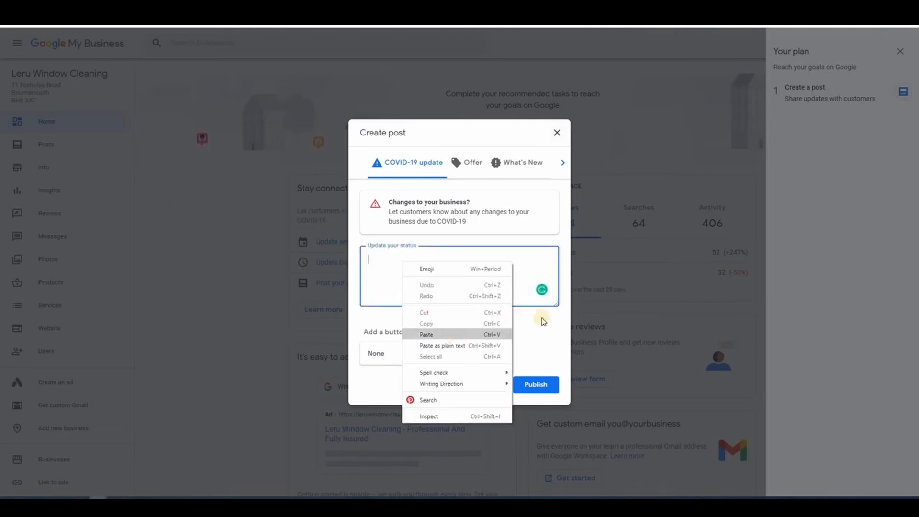
key(ctrl+v)
drag(563, 365, 558, 369)
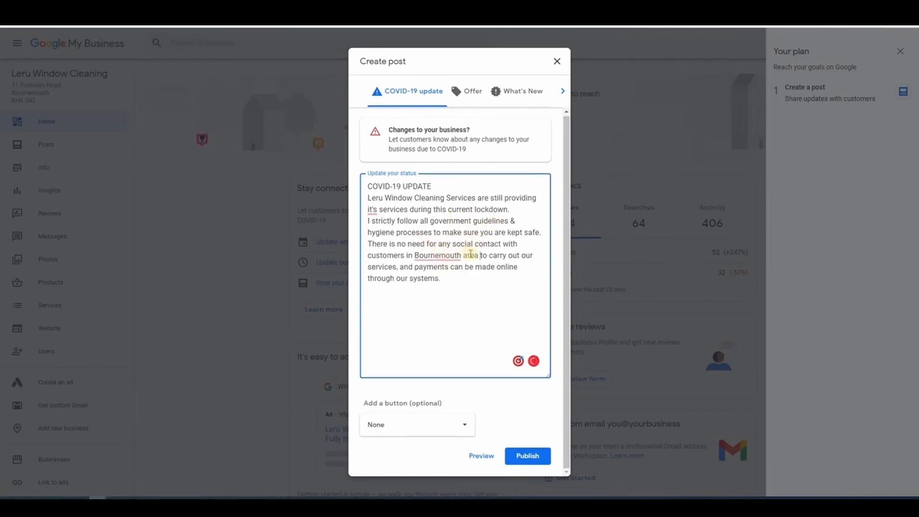
- Add a Call now button to the COVID-19 update and publish the post
mouse_move(450, 261)
click(461, 428)
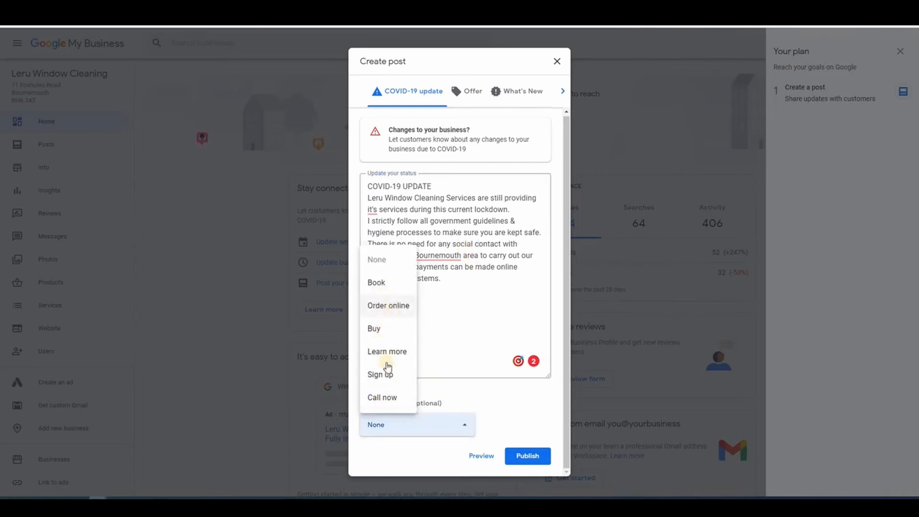
click(389, 398)
scroll(414, 424, down, 1)
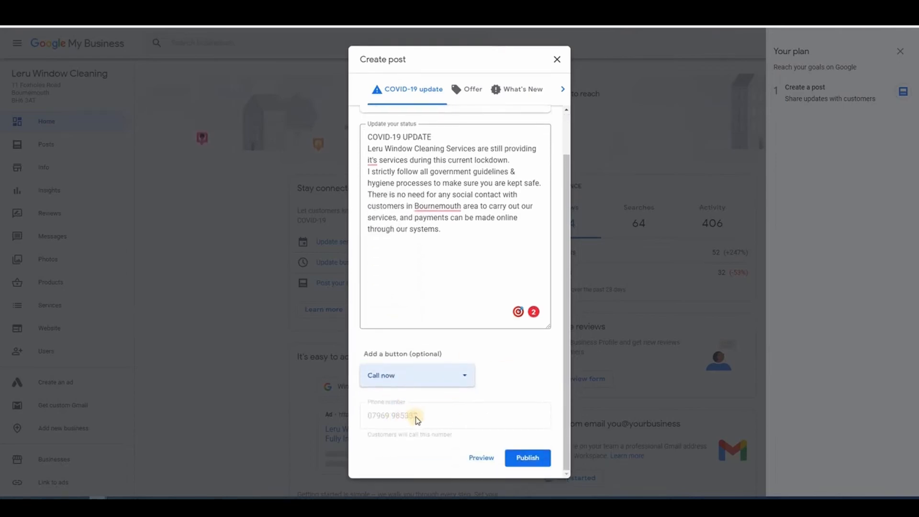
click(529, 459)
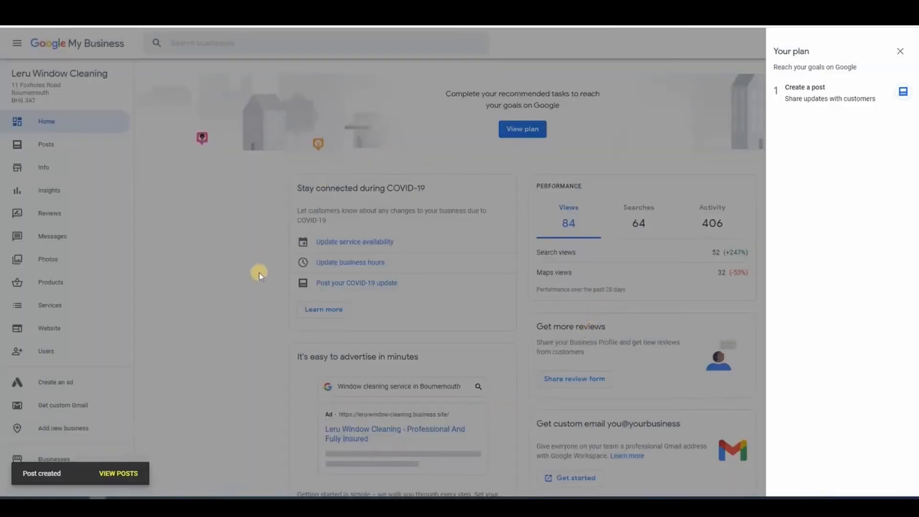
- View the published COVID-19 post, check the home page's plan for remaining tasks, and close the plan
click(122, 474)
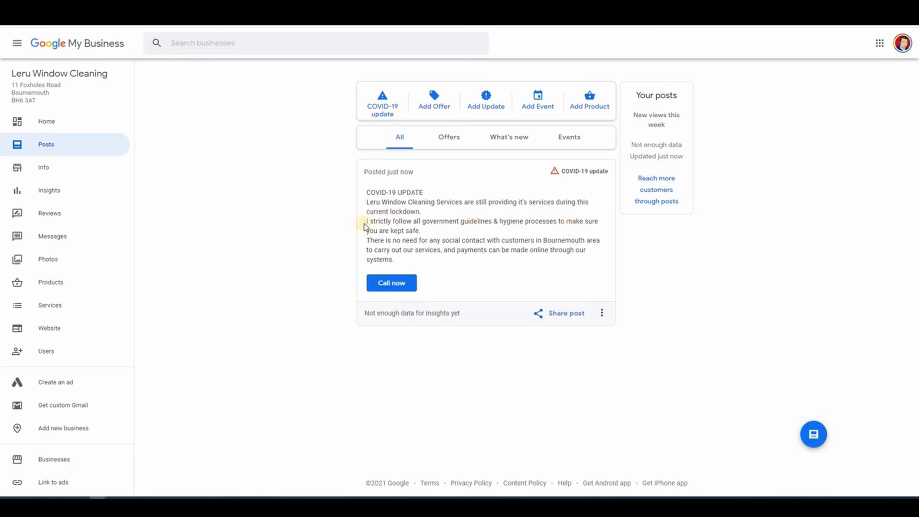
click(44, 124)
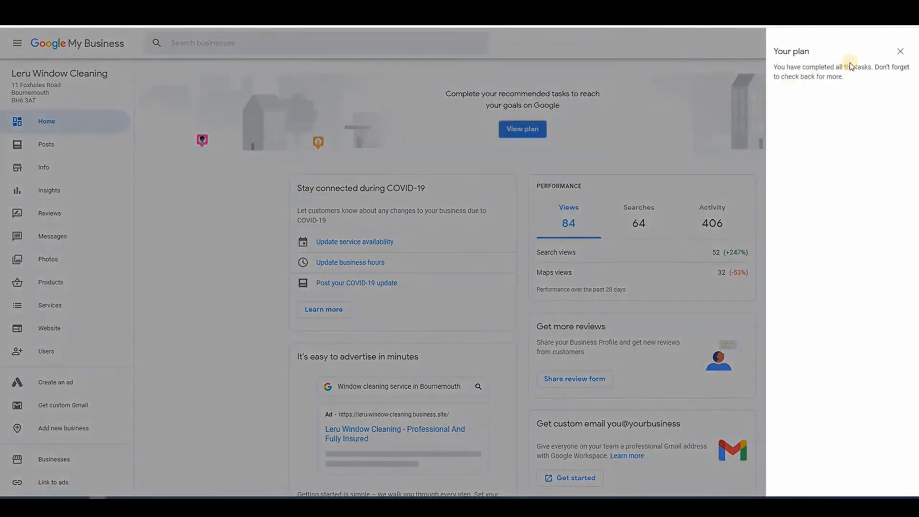
click(901, 53)
- Start a What's New update post and attach the window-cleaning collage next to the last van photo in the Scrapbook Photos album
click(49, 151)
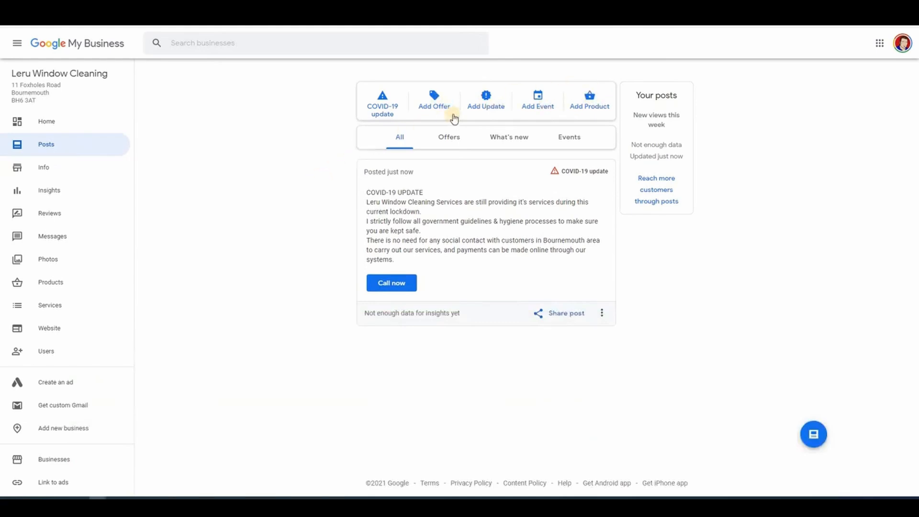
click(485, 104)
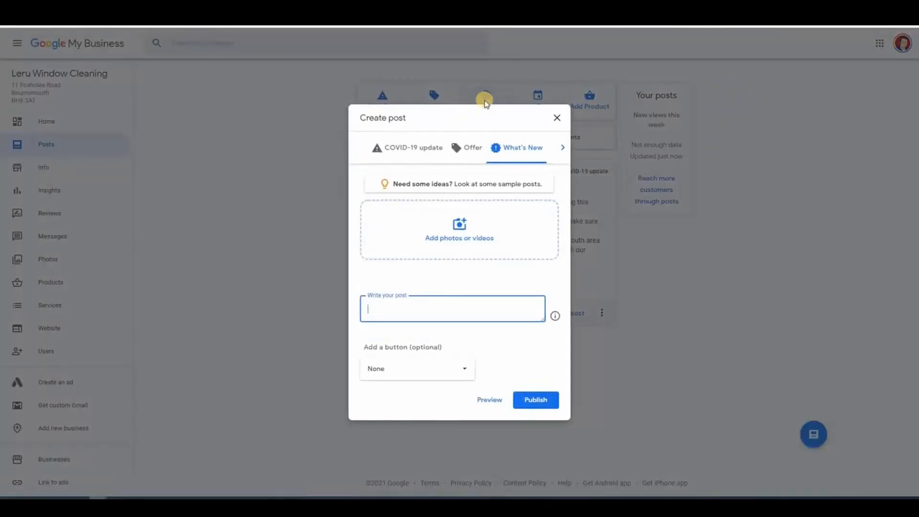
click(463, 226)
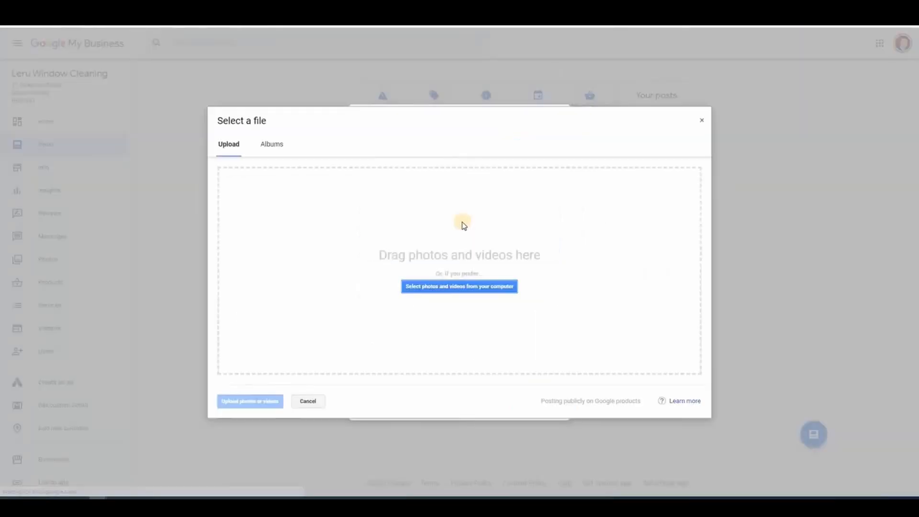
click(271, 145)
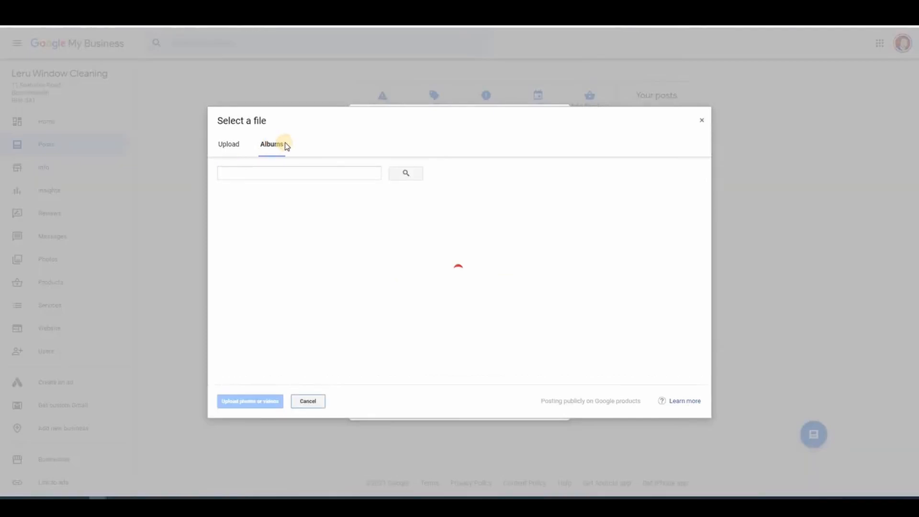
click(265, 210)
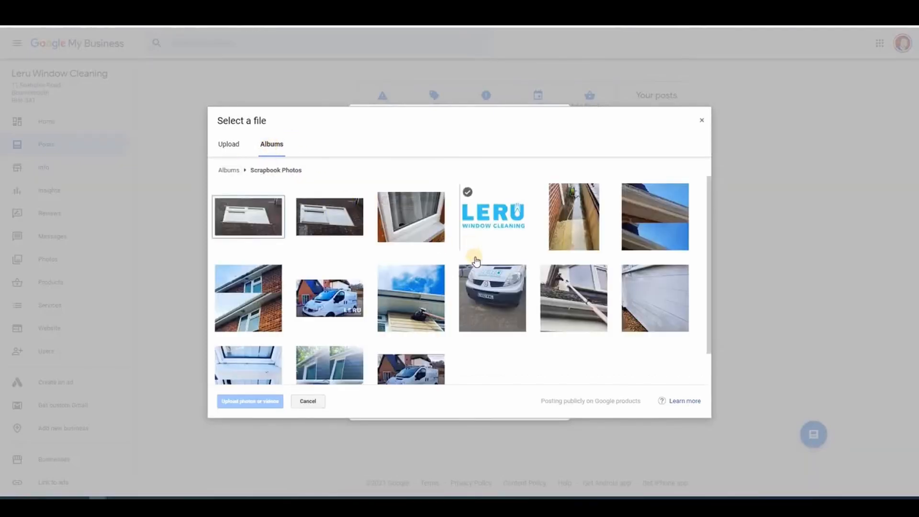
scroll(372, 266, down, 1)
scroll(373, 266, up, 1)
scroll(491, 276, down, 1)
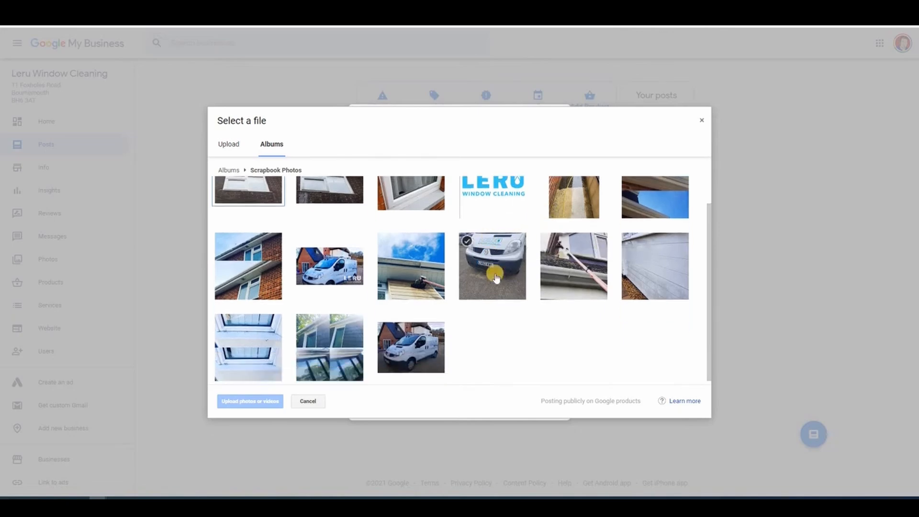
click(331, 343)
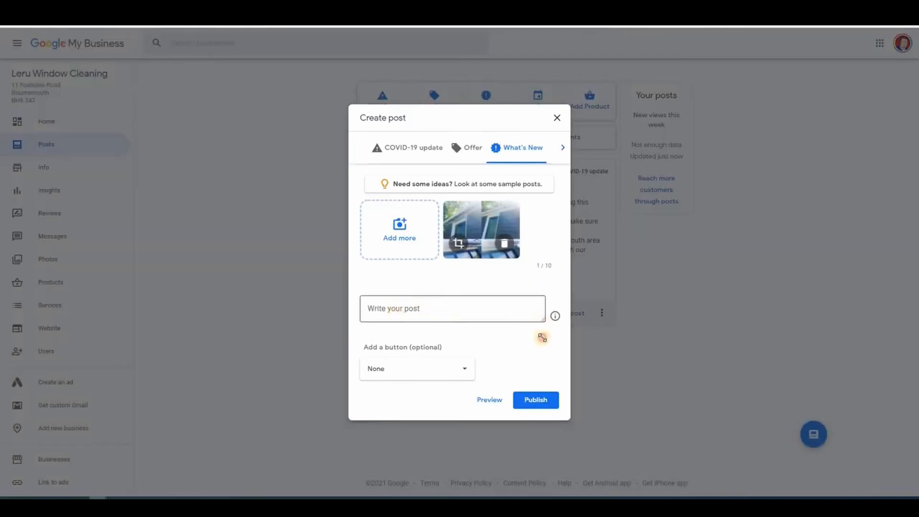
- Enlarge the post's text box and place a narrowed Notepad window with the post template beside the post form
drag(542, 337, 543, 367)
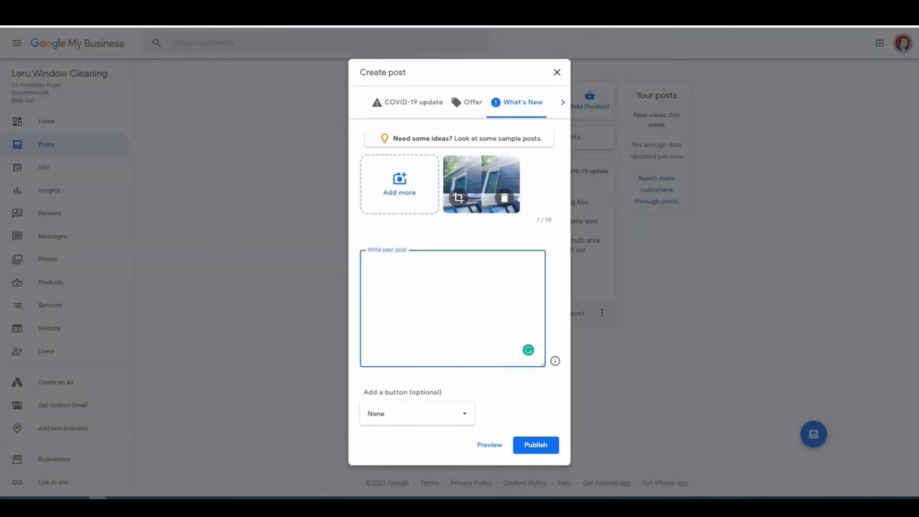
drag(0, 69, 338, 98)
drag(478, 153, 318, 156)
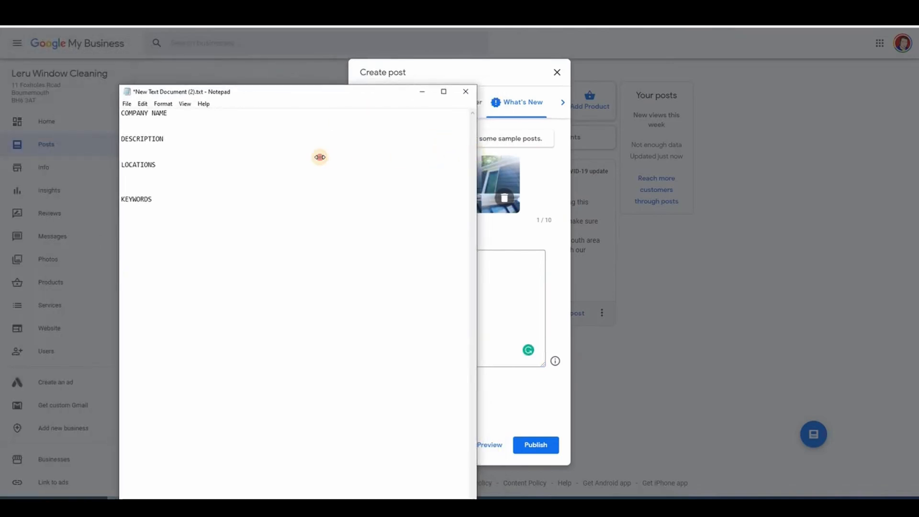
drag(230, 92, 251, 59)
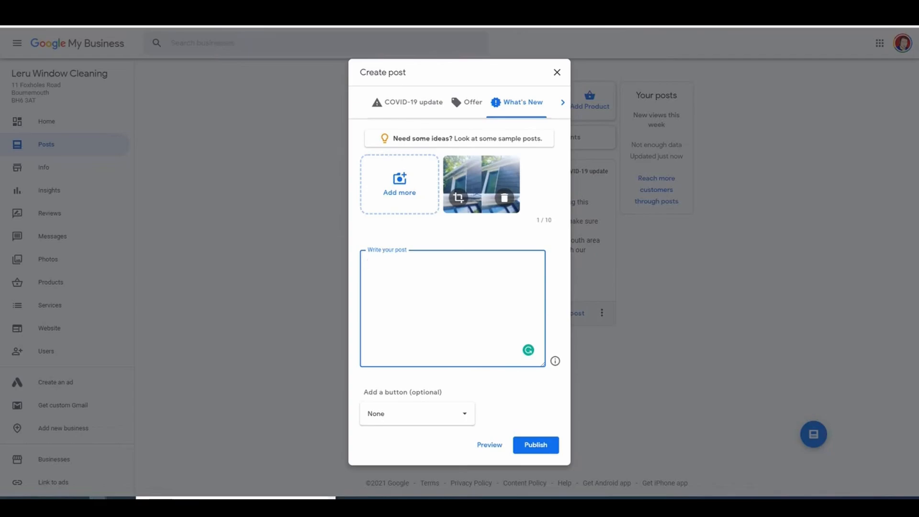
click(249, 18)
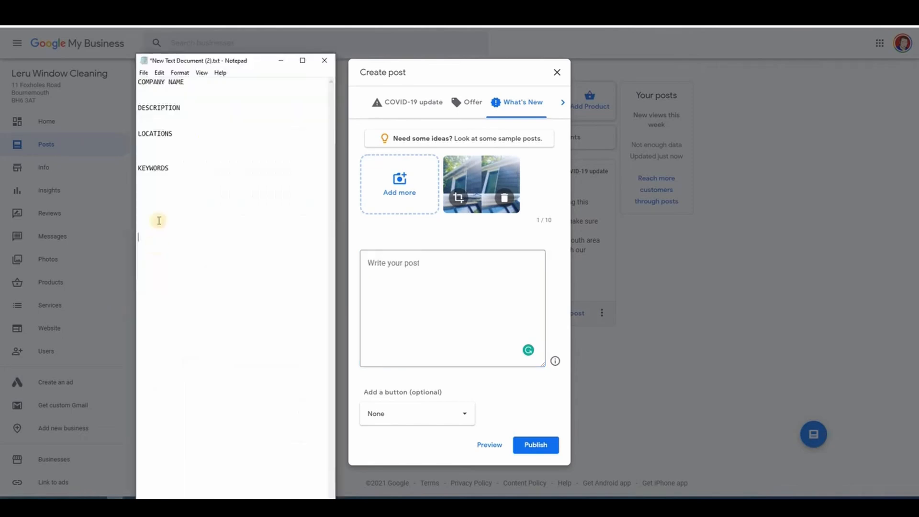
mouse_move(249, 61)
mouse_down()
mouse_move(250, 150)
mouse_move(263, 129)
mouse_move(219, 95)
mouse_move(253, 77)
mouse_up()
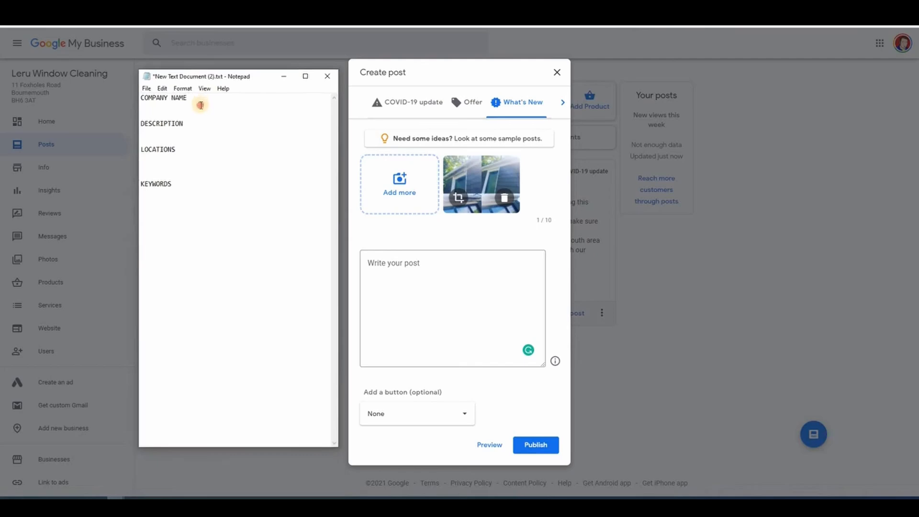
- Fill in the template's company name as Leru Window Cleaning Services and its description starting "Get rid of the grime. Pure water cleaning gets great results"
click(201, 105)
text(Leru Window Cleaning Services)
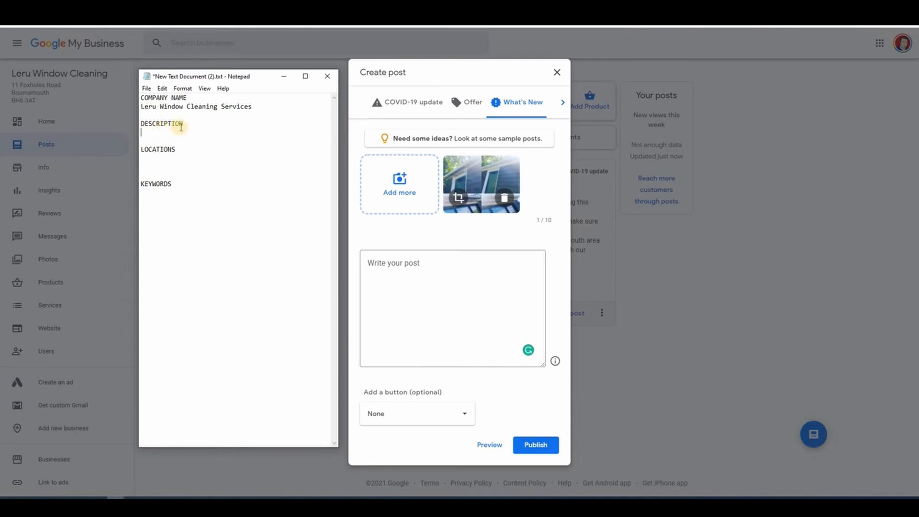
key(alt+Tab)
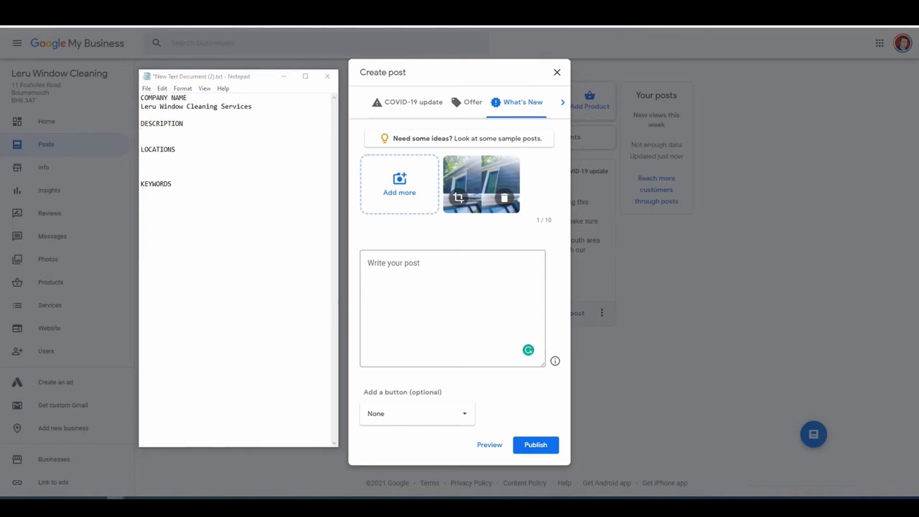
click(152, 131)
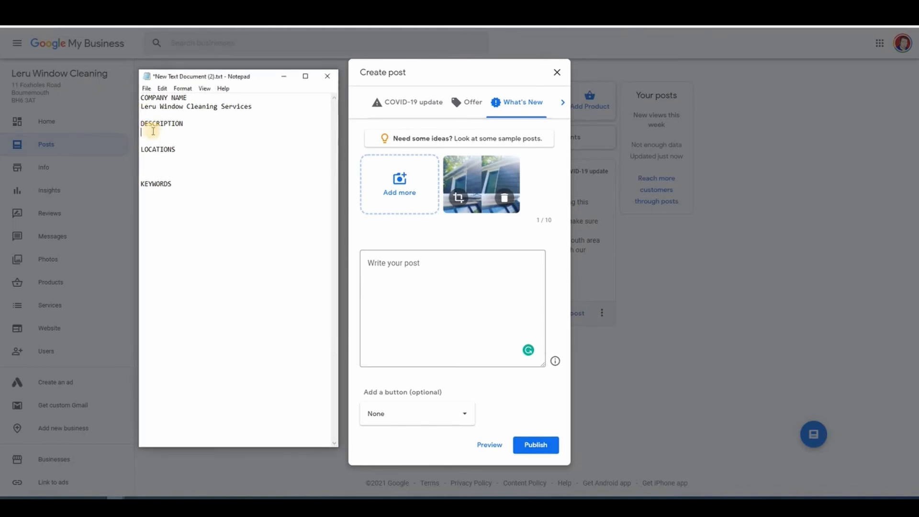
text(Get rid of the grime. Pure water cleaning gets great results Cleared gutters out then cleaned outside. Restoring customers homes throughout winter. Make your home shine. That's our logo that's what we do.)
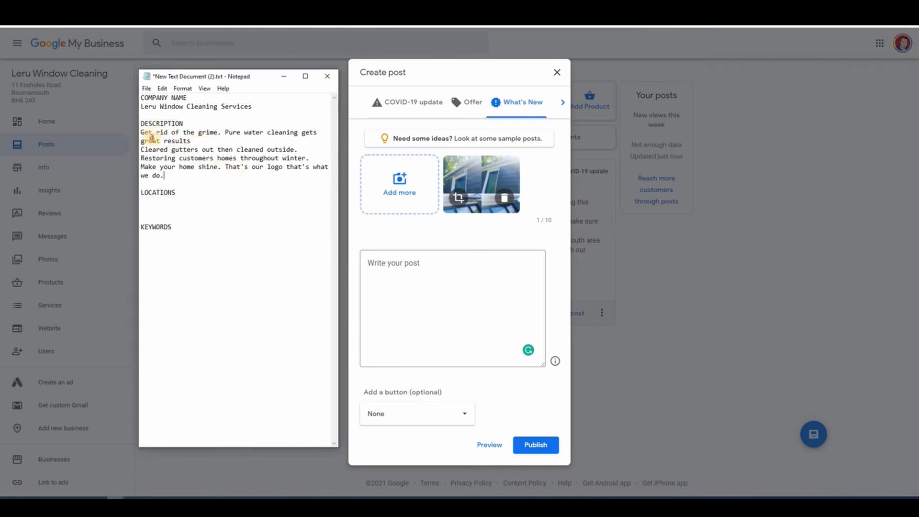
drag(165, 176, 141, 133)
click(187, 150)
drag(262, 77, 245, 94)
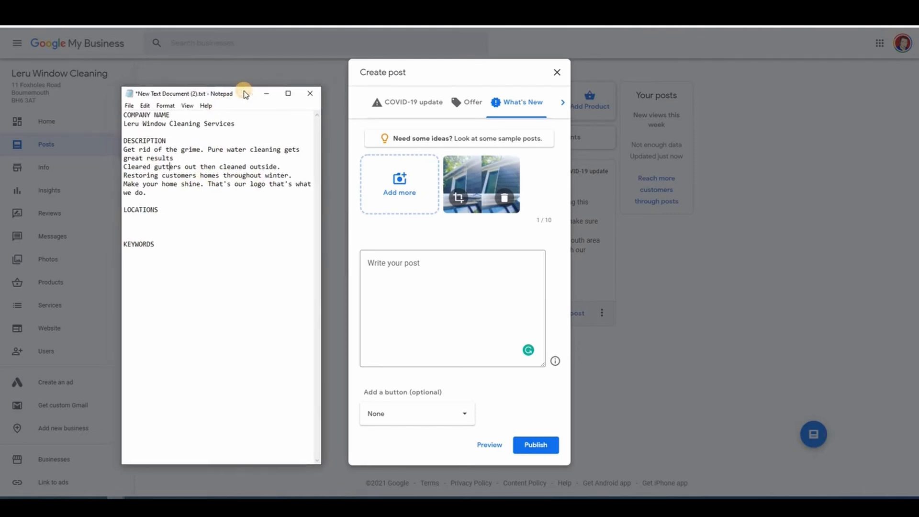
- List Bournemouth, Christchurch and Dorset on separate lines under the template's LOCATIONS heading
click(185, 217)
text(Bournemouth)
key(Return)
text(Christchurch, Dorset)
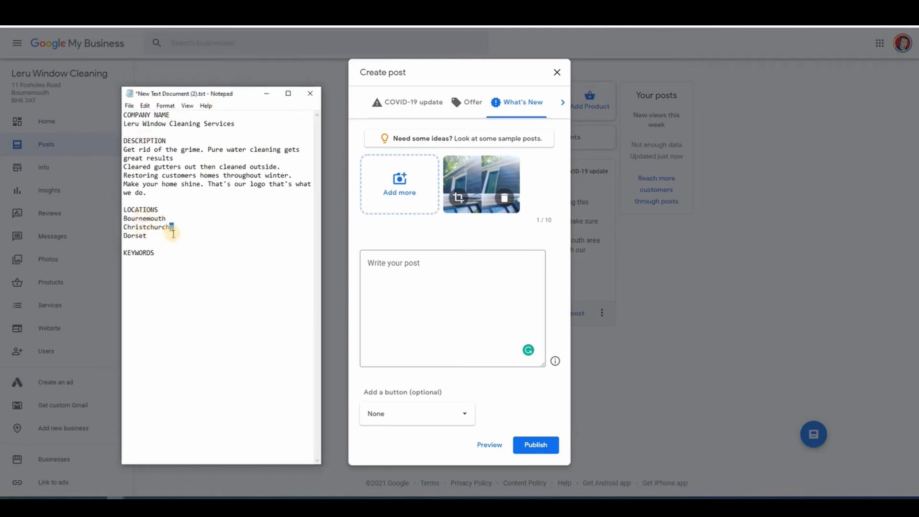
click(174, 234)
- View the Ubersuggest keyword tool, and look up Google's search suggestions for "window cleaning" and "window cleaning a" in a new tab
click(198, 33)
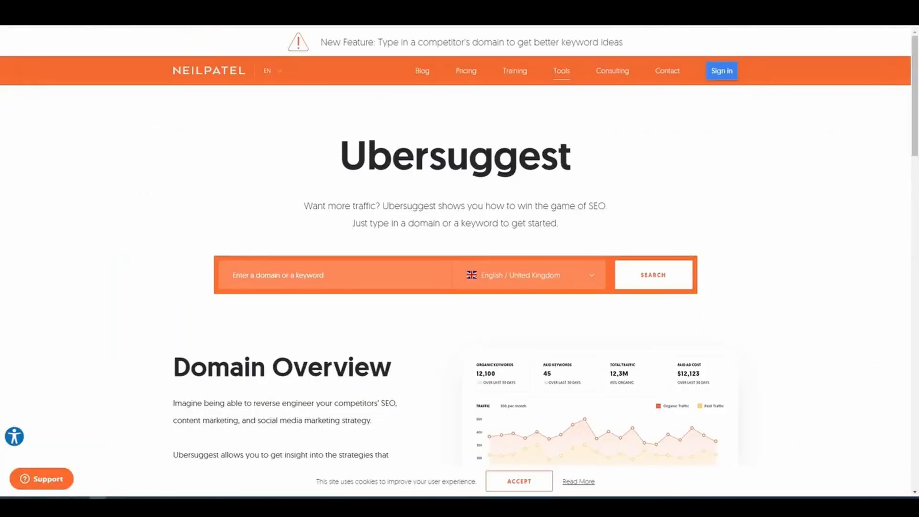
key(ctrl+t)
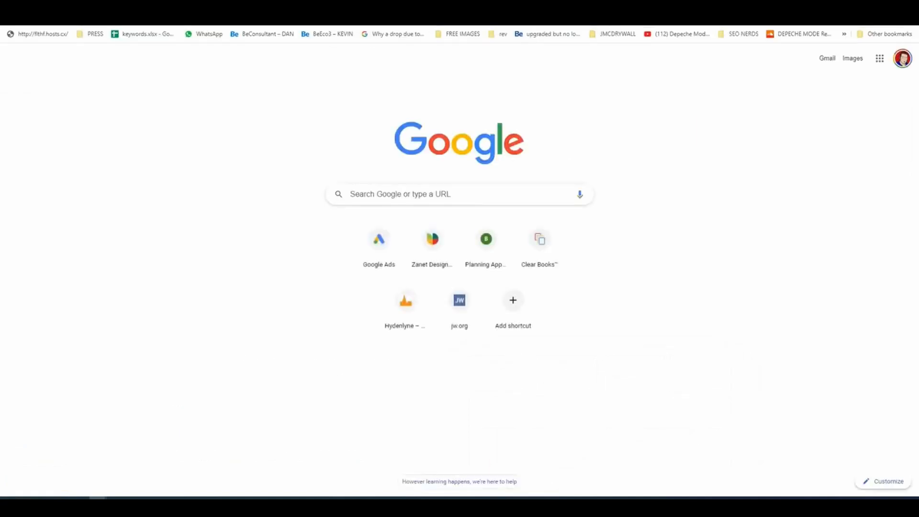
click(432, 196)
text(window cleaning)
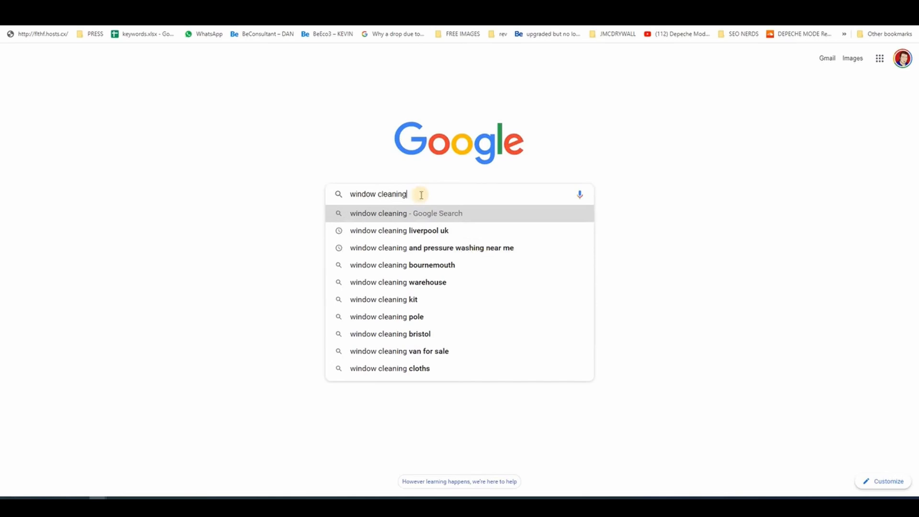
text(a)
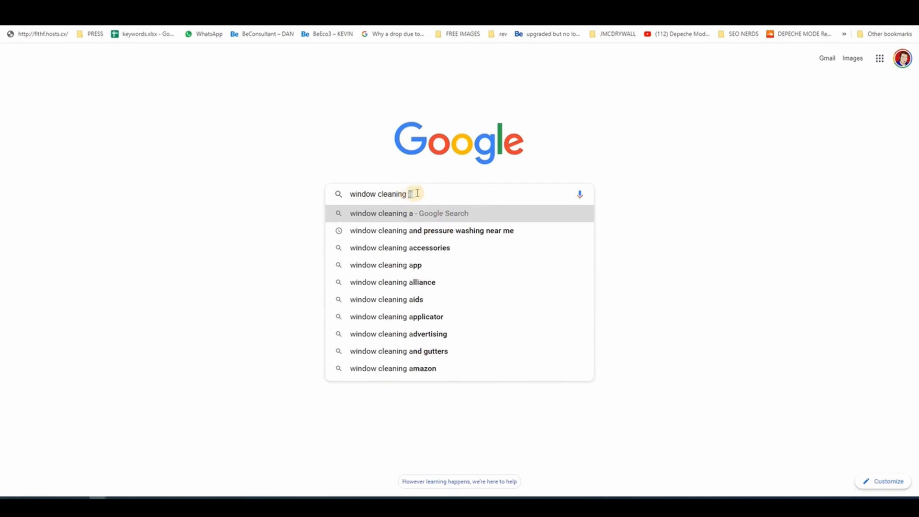
- Look up Google's search suggestions for "window cleaning b" and "window cleaning c", and search for the suggested "window cleaning company"
text(b)
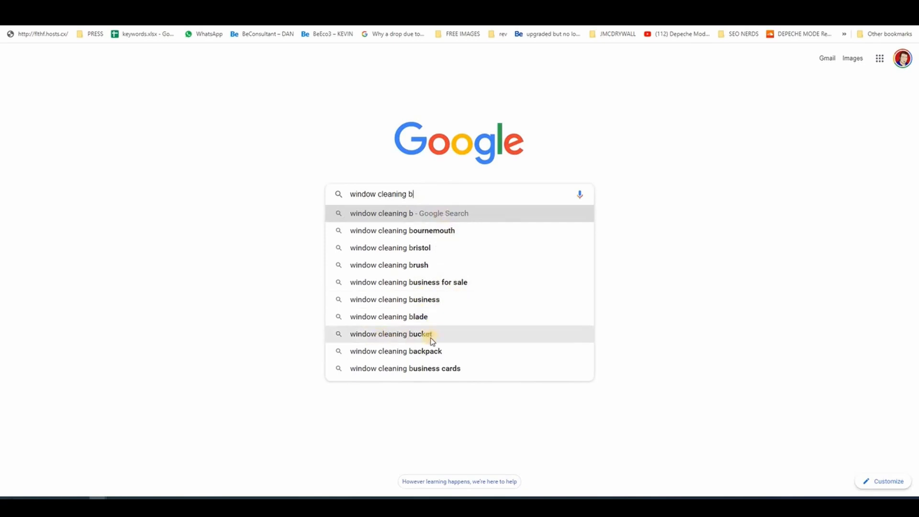
click(411, 195)
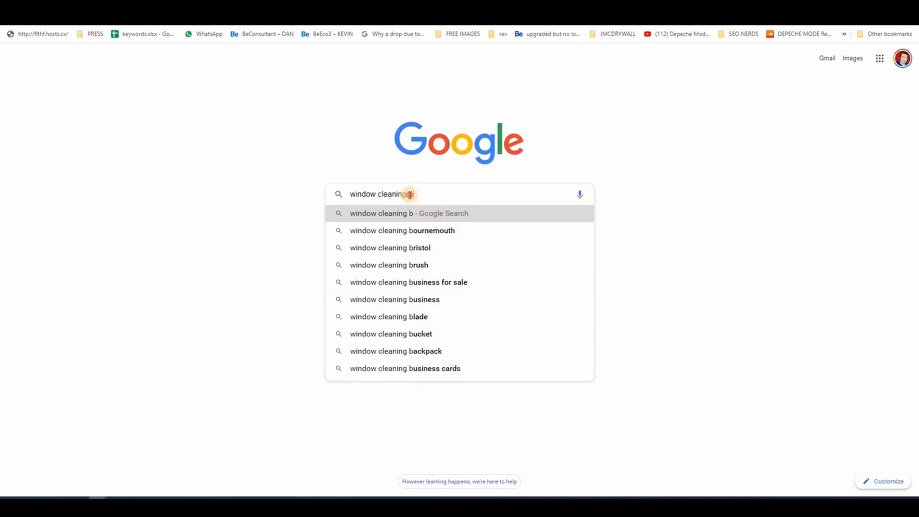
text(c)
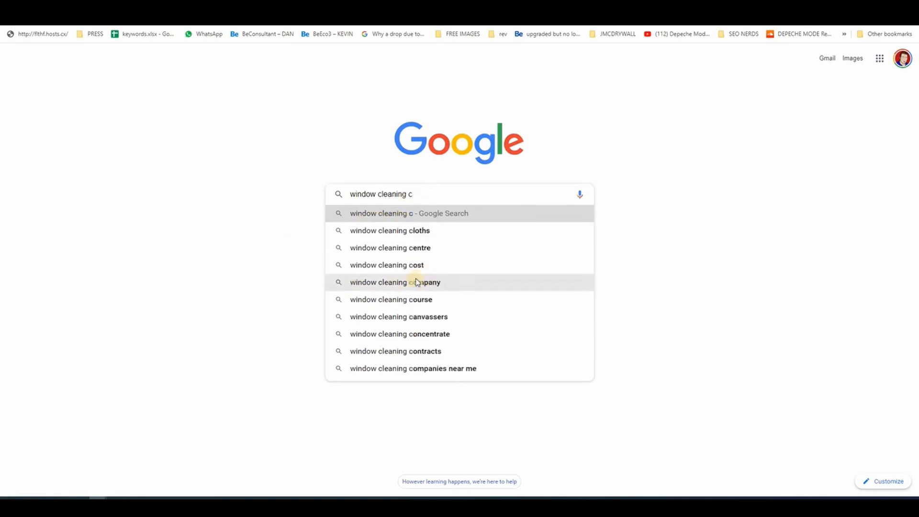
click(443, 283)
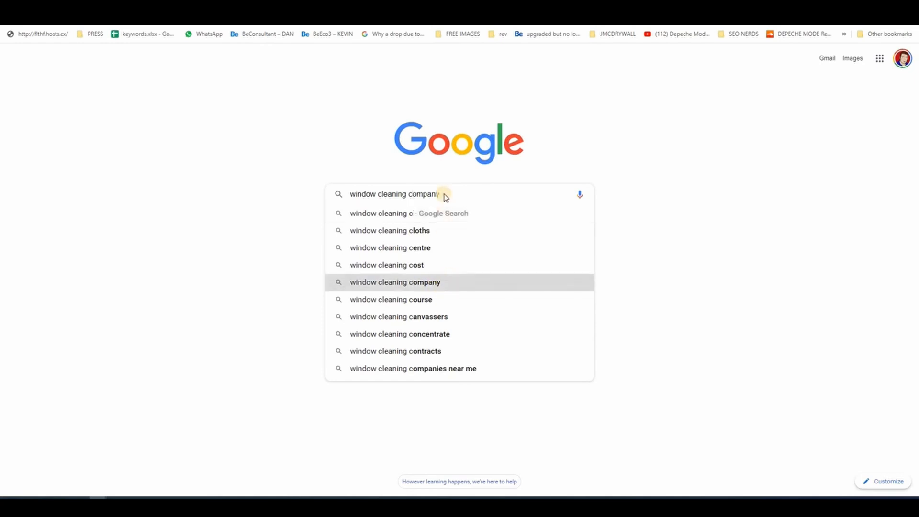
- Search Google for the "window cleaning during lockdown" suggestion under "window cleaning d", and copy the phrase over to Notepad
triple_click(89, 45)
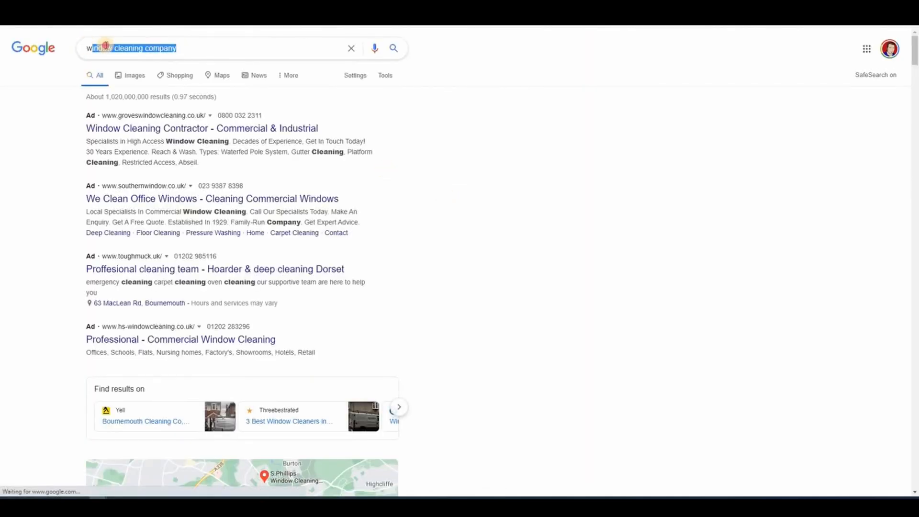
click(174, 49)
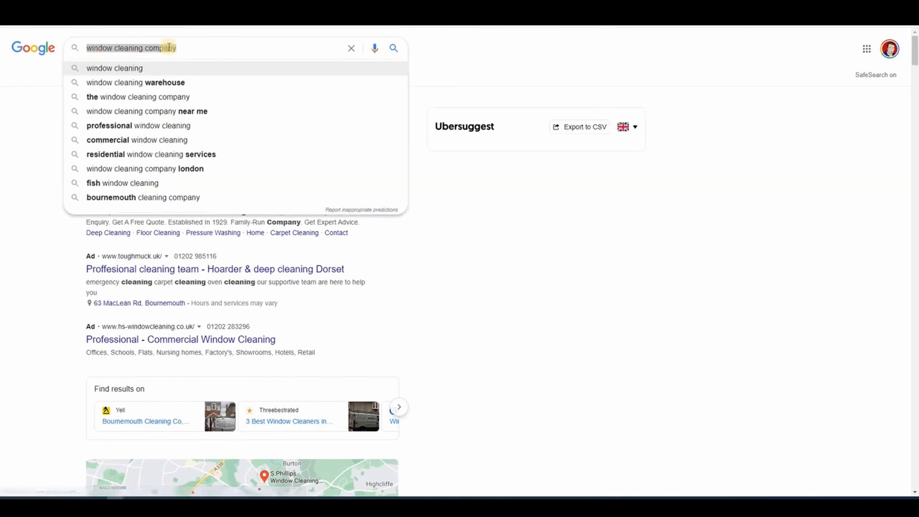
triple_click(186, 47)
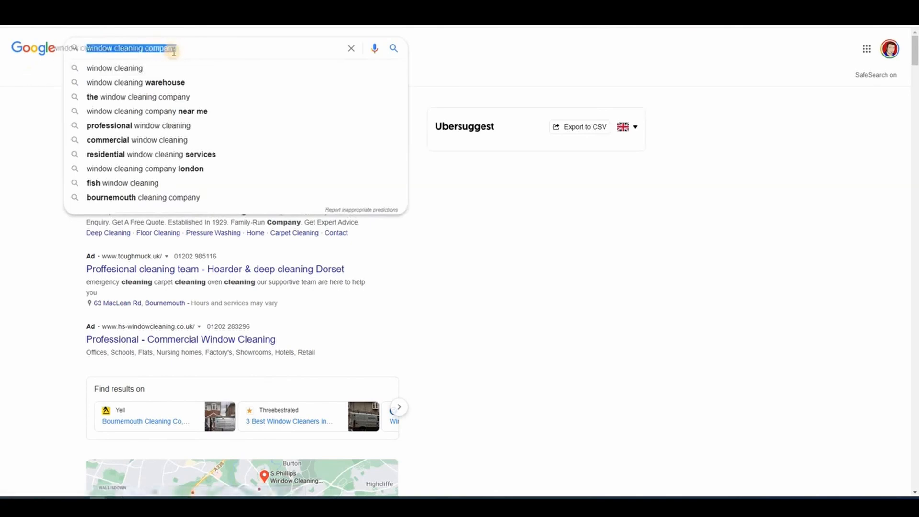
click(145, 47)
key(shift+End)
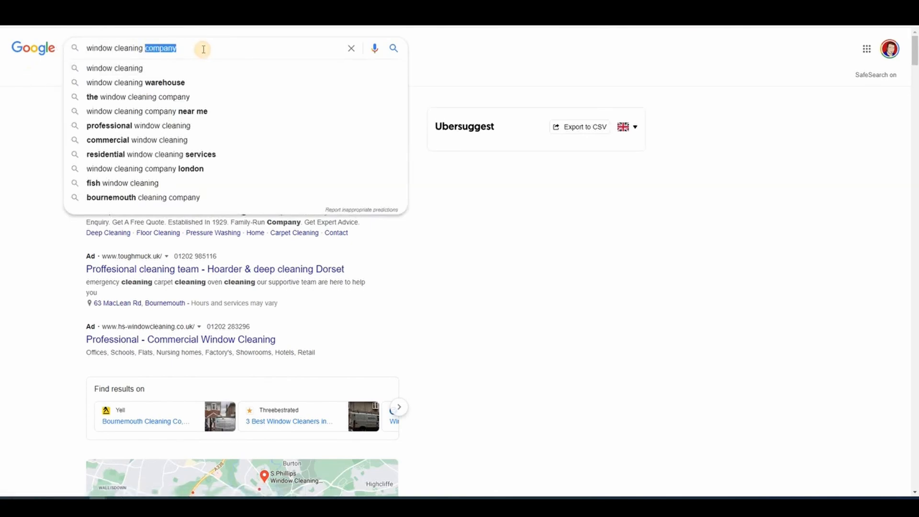
text(d)
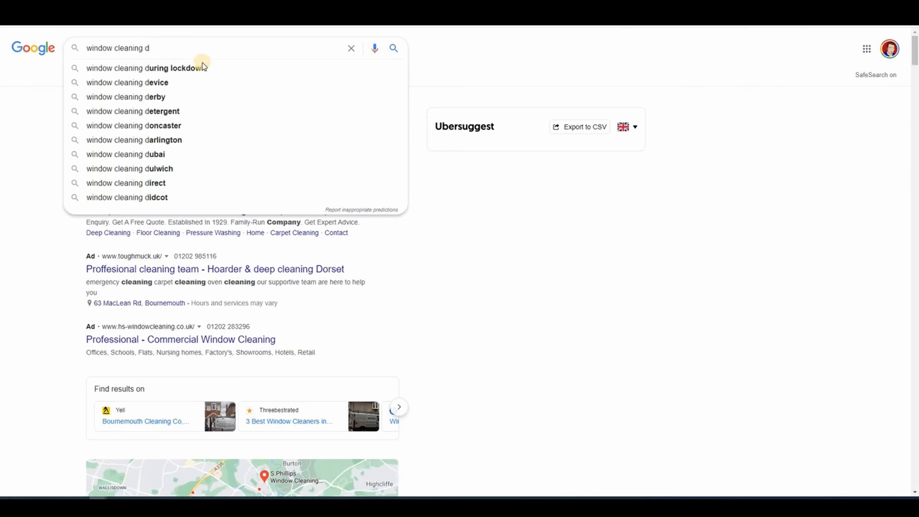
click(202, 69)
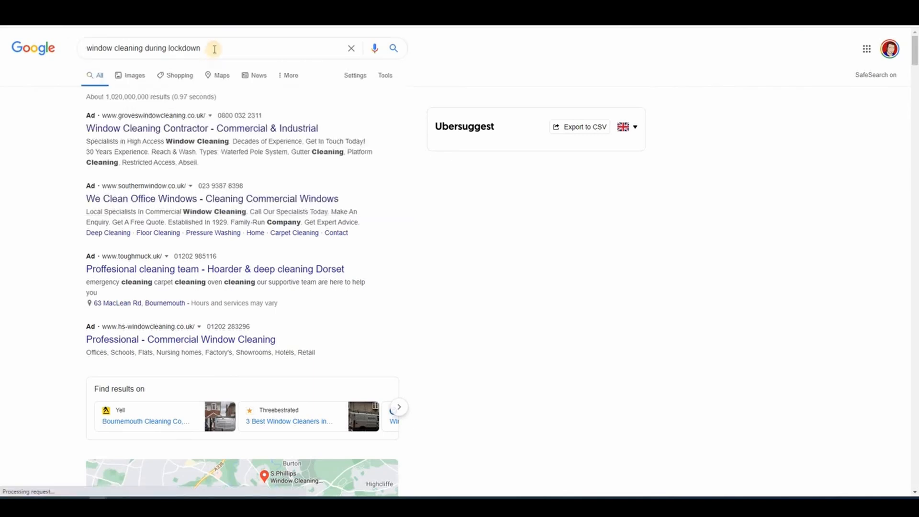
drag(213, 48, 85, 48)
right_click(124, 52)
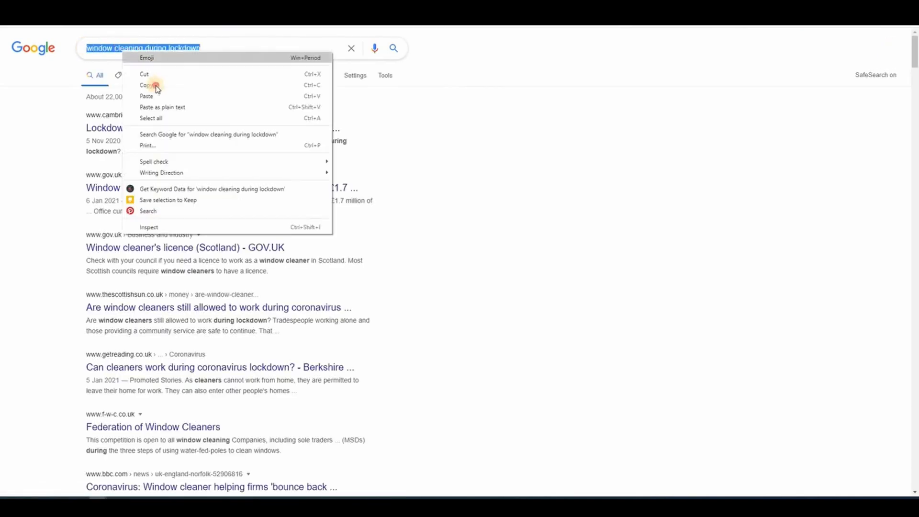
click(153, 84)
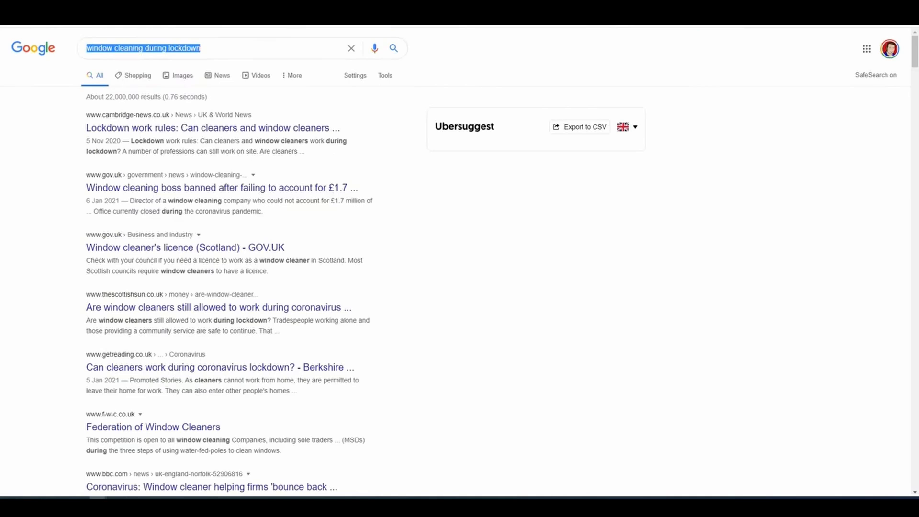
click(115, 497)
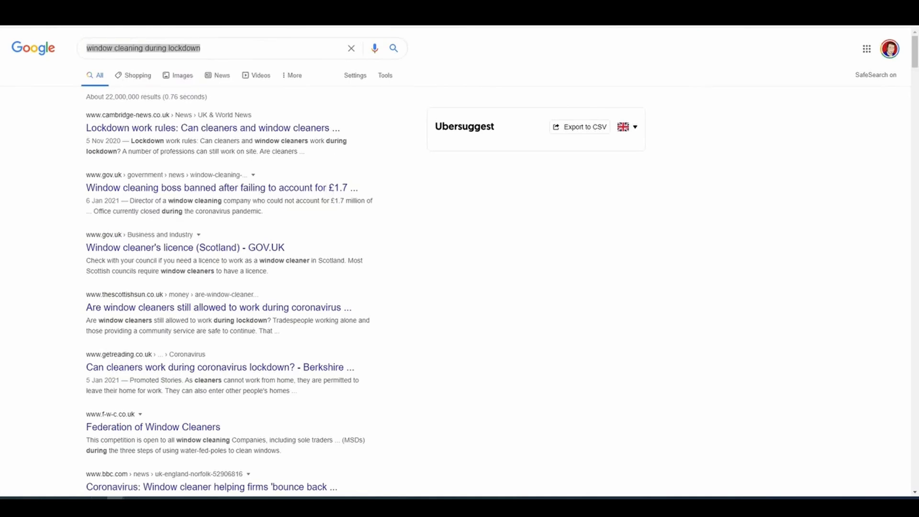
- Search Google for the "window cleaning using pure water" suggestion under "window cleaning pure", and copy the phrase over to Notepad
click(87, 48)
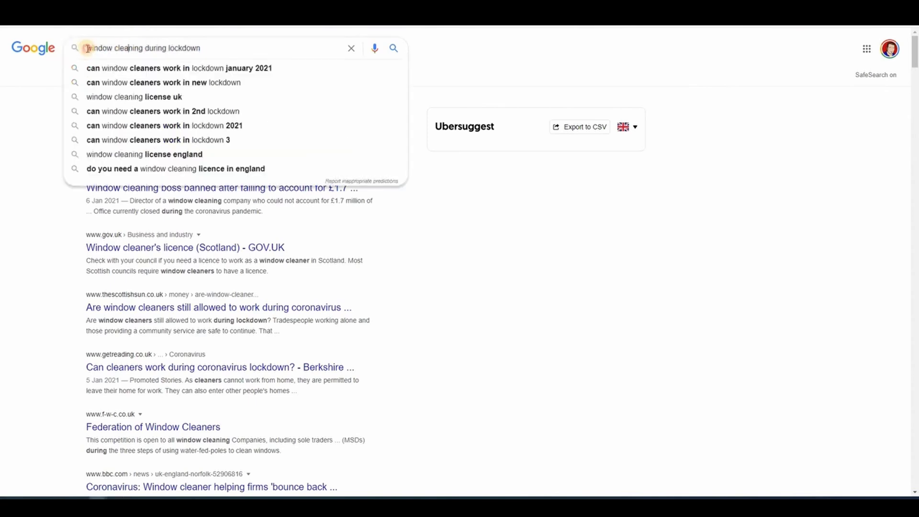
drag(143, 48, 197, 48)
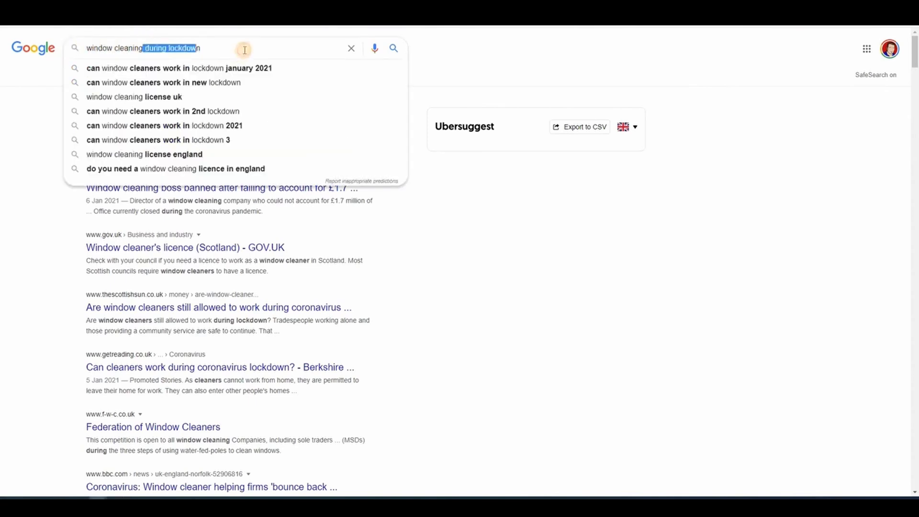
key(BackSpace)
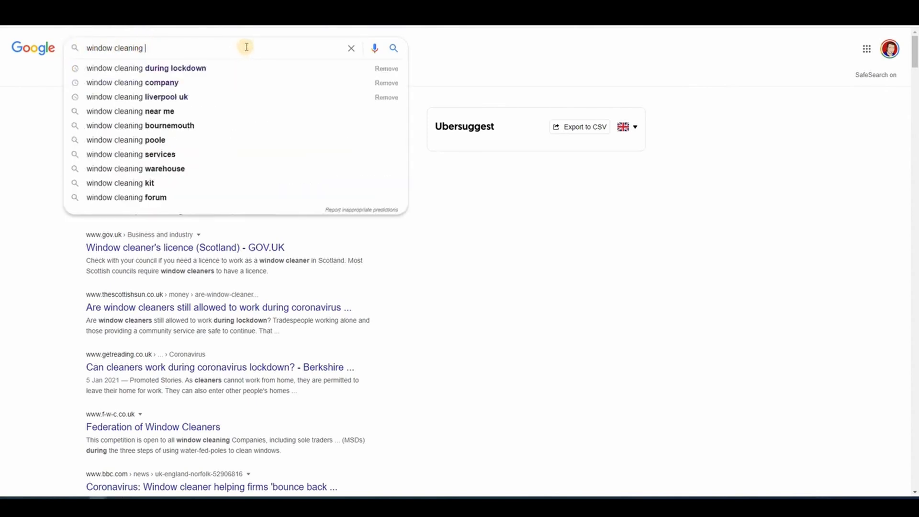
text(pure)
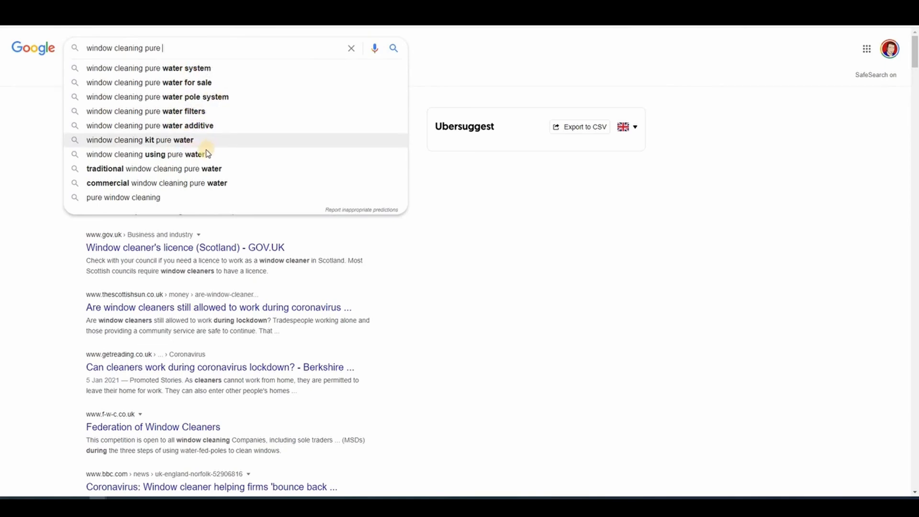
click(144, 154)
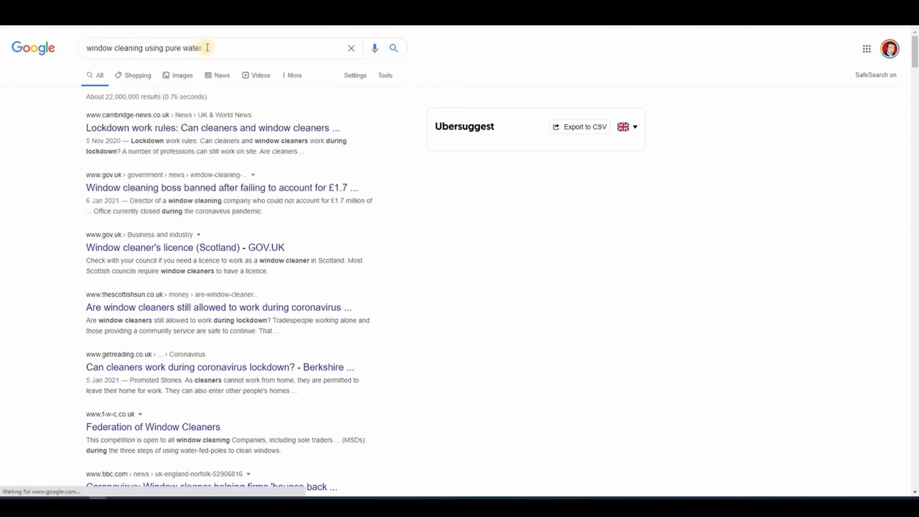
drag(201, 48, 80, 47)
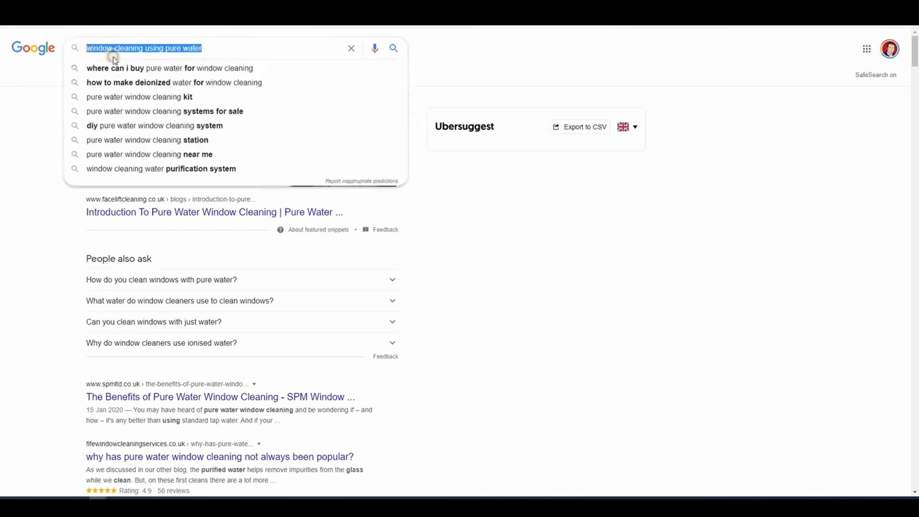
right_click(106, 51)
click(126, 83)
key(alt+Tab)
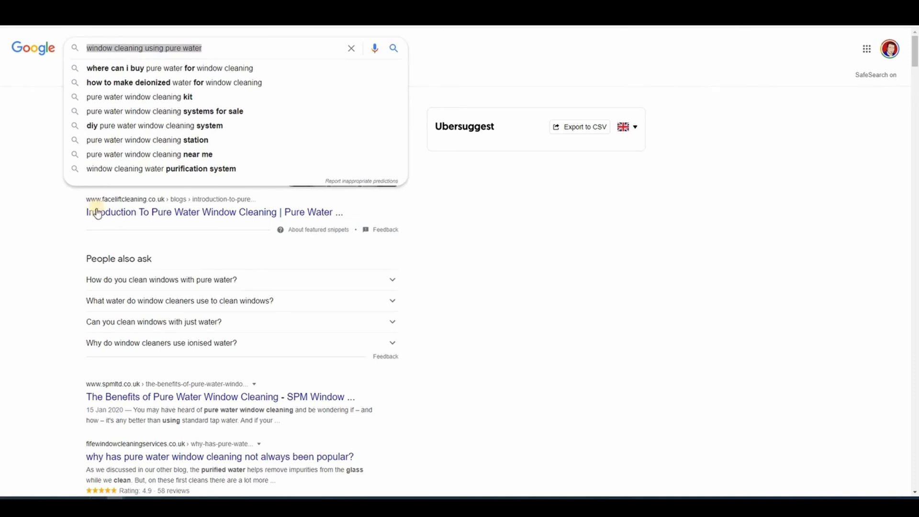
- Look up "window cleaning using pure water" in Ubersuggest and examine its keyword ideas, including "window cleaning with pure water"
click(158, 169)
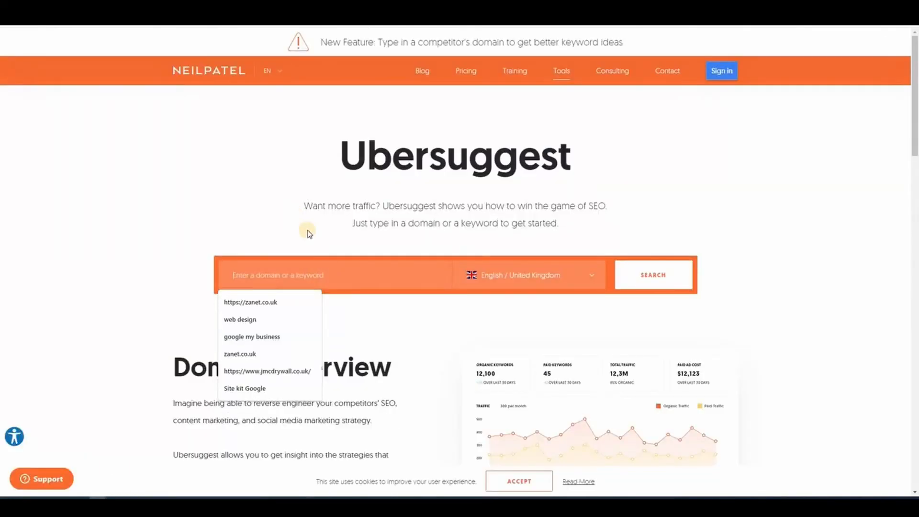
key(ctrl+v)
click(653, 278)
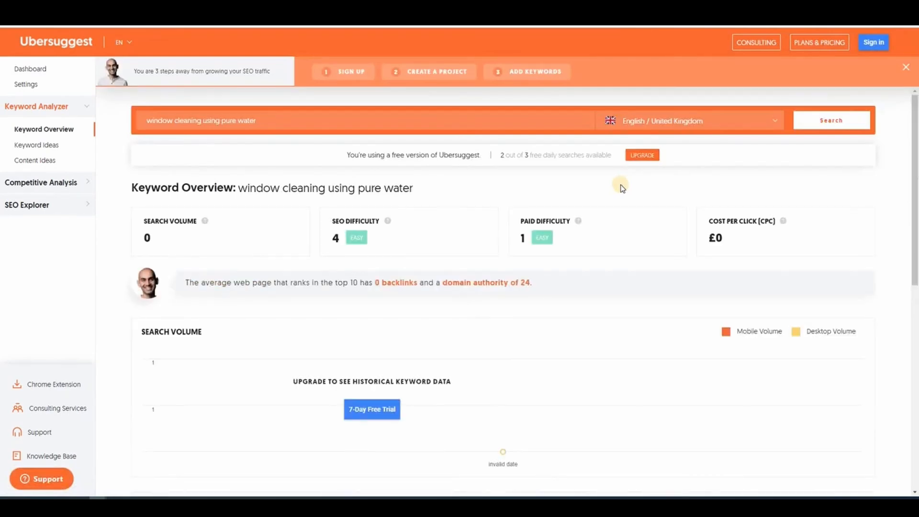
scroll(598, 220, down, 5)
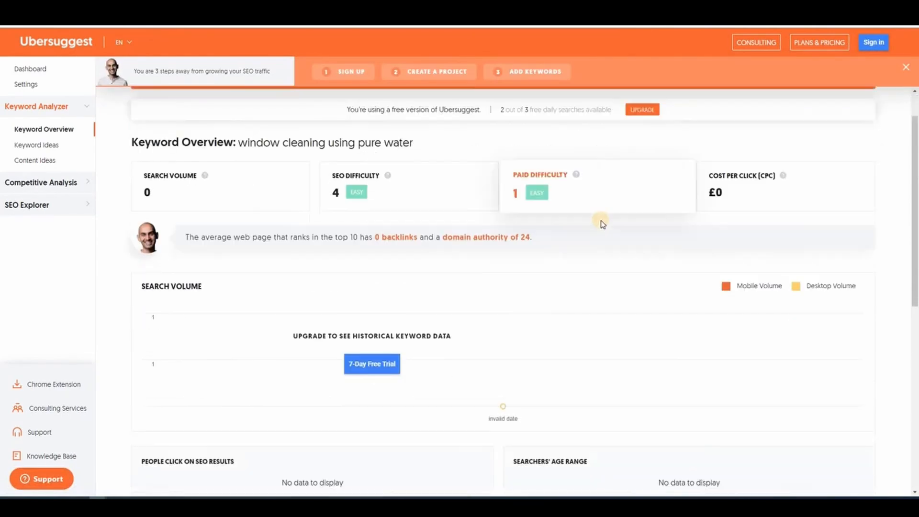
scroll(601, 221, down, 3)
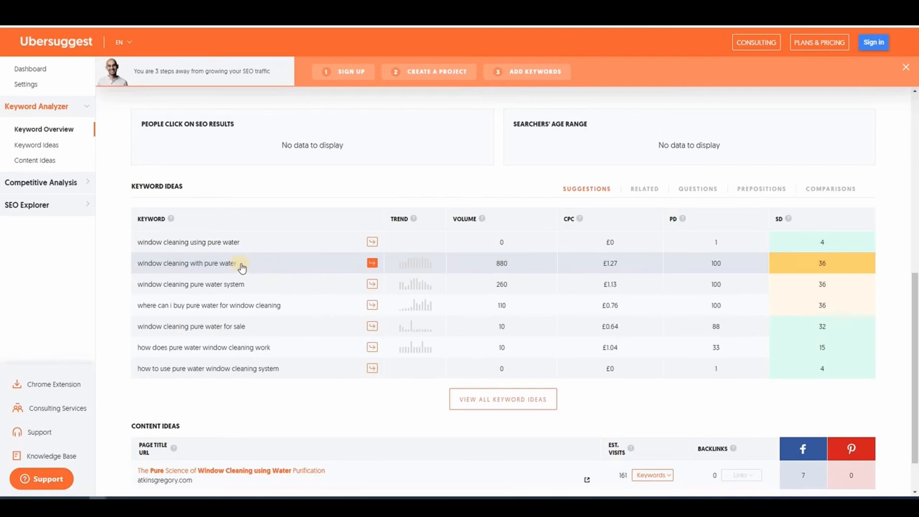
drag(238, 264, 148, 265)
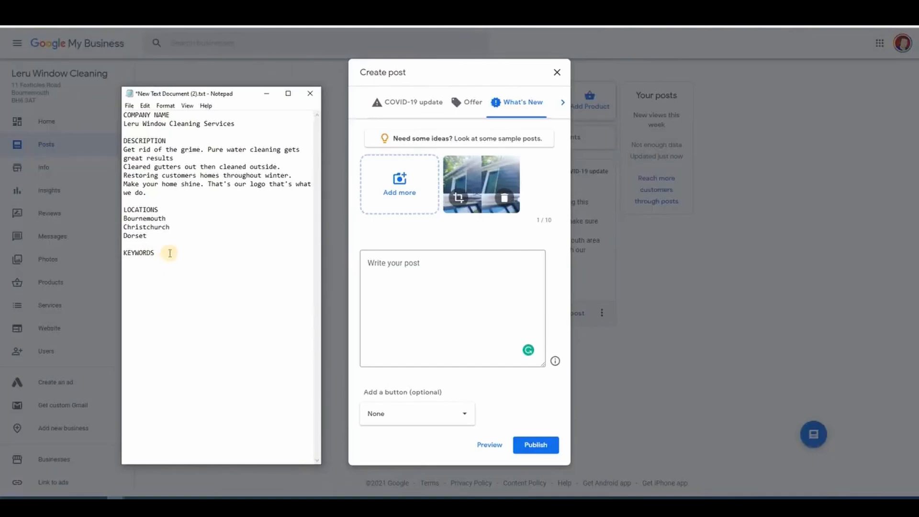
- Under KEYWORDS, list window cleaning, leru window cleaning, pure water cleaning, leru, pure water, window cleaning during lockdown and window cleaning using pure water
key(ctrl+v)
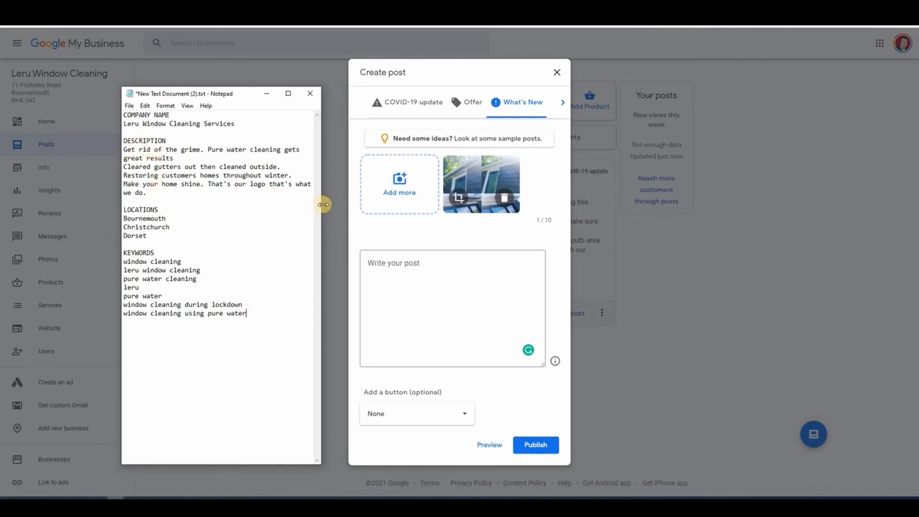
- Copy the company name into the start of the description so it reads "Leru Window Cleaning Services get rid of the grime"
click(125, 125)
key(shift+End)
right_click(146, 143)
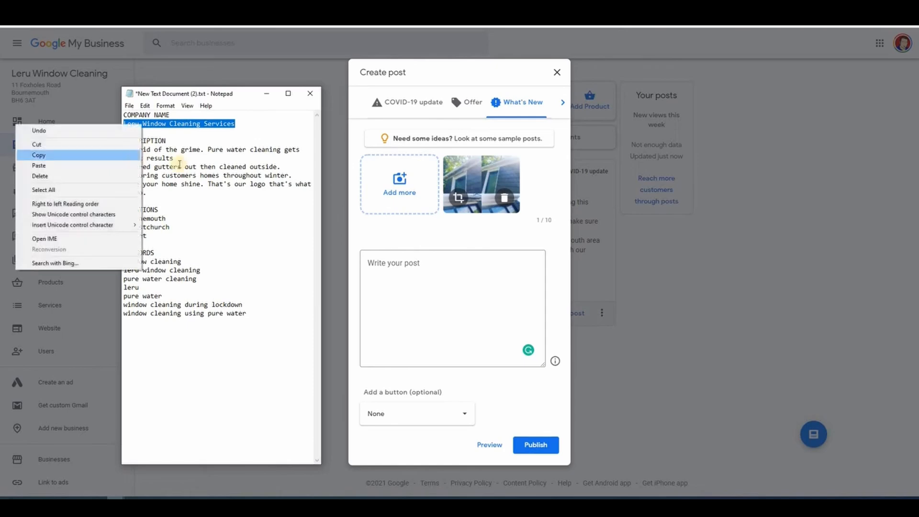
click(184, 162)
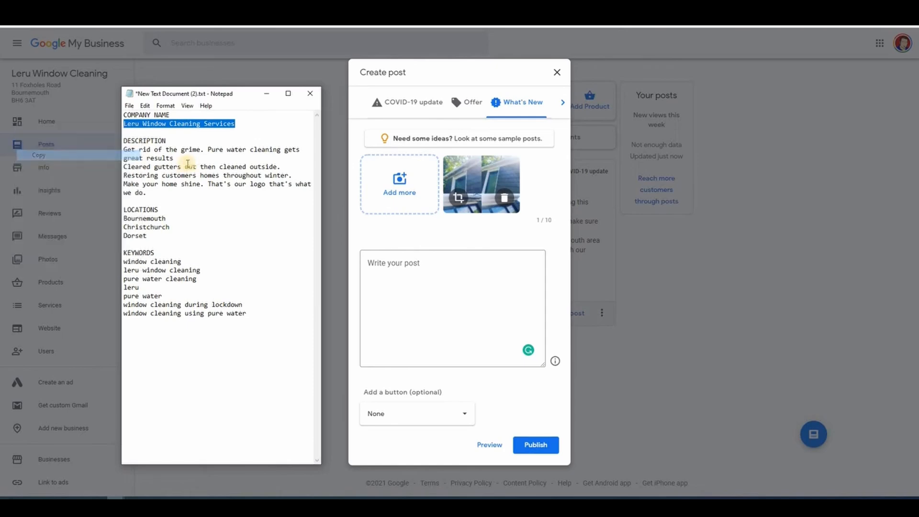
drag(134, 151, 125, 153)
right_click(128, 152)
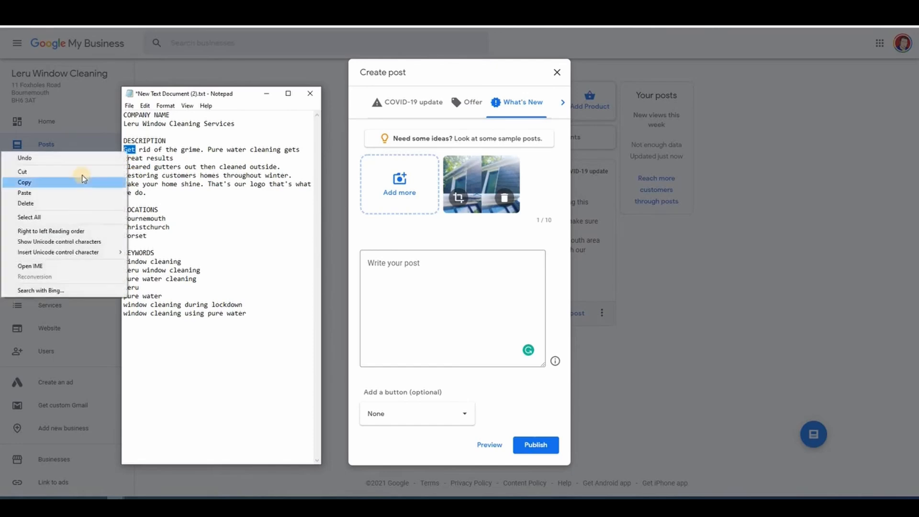
click(82, 182)
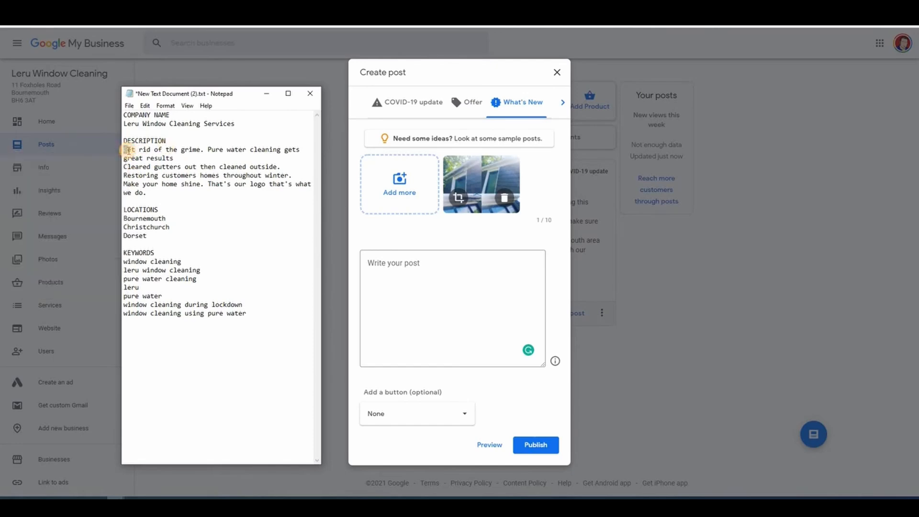
key(ctrl+v)
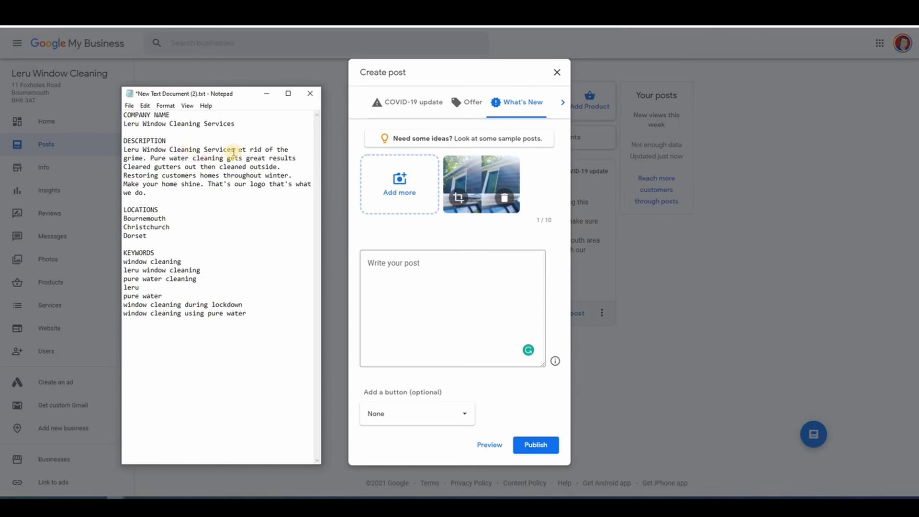
text(g)
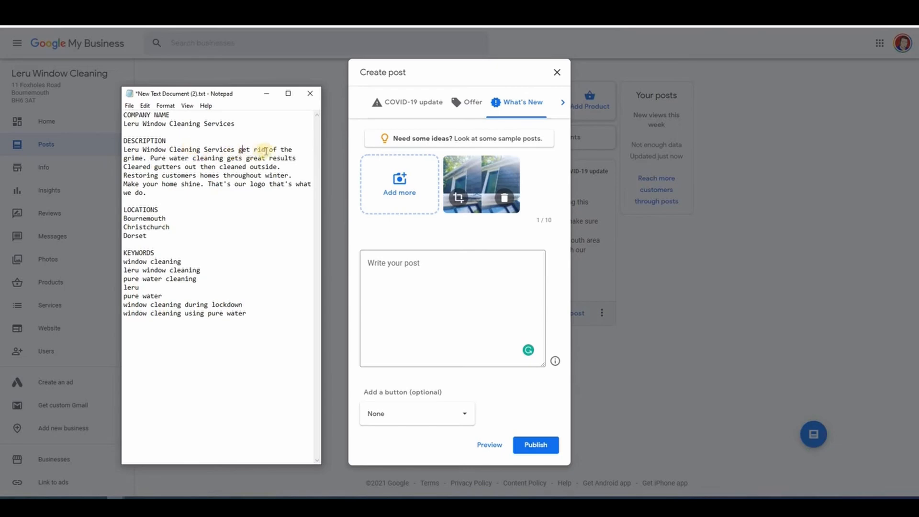
- Extend the description's first sentence with "in the Bournemouth & Christchurch area" and start the pure water sentence on a new line
click(146, 158)
text(in the Bournemouth & Christchurch area)
key(Right)
key(Delete)
key(Return)
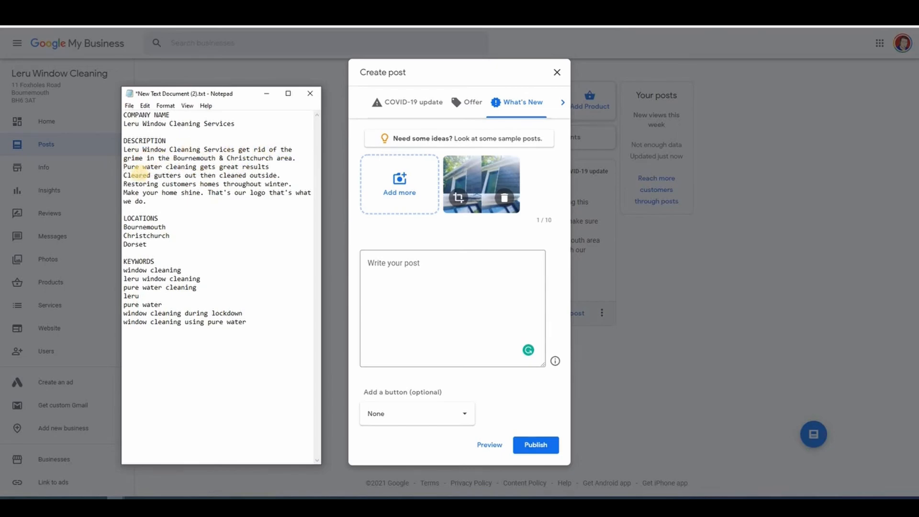
- Reword the pure water sentence in the description to "We use a pure water cleaning as it gets great results"
text(We use )
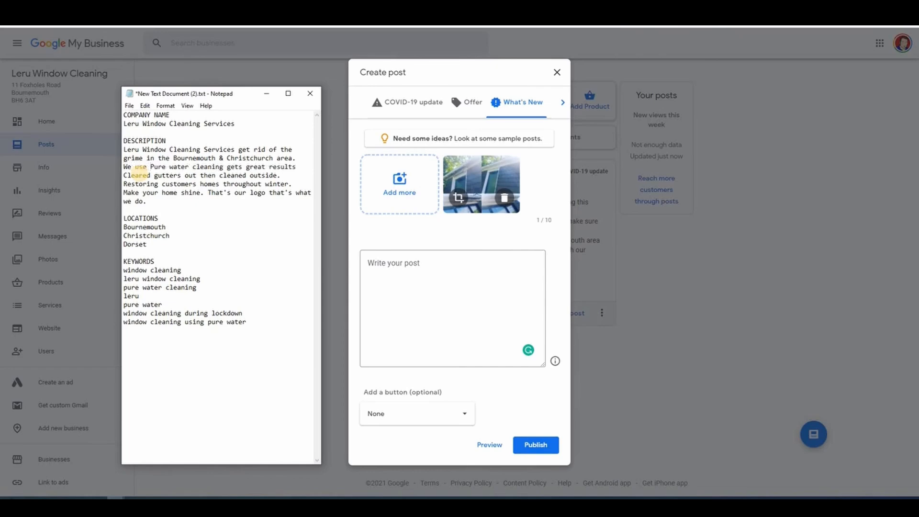
text(a)
key(Delete)
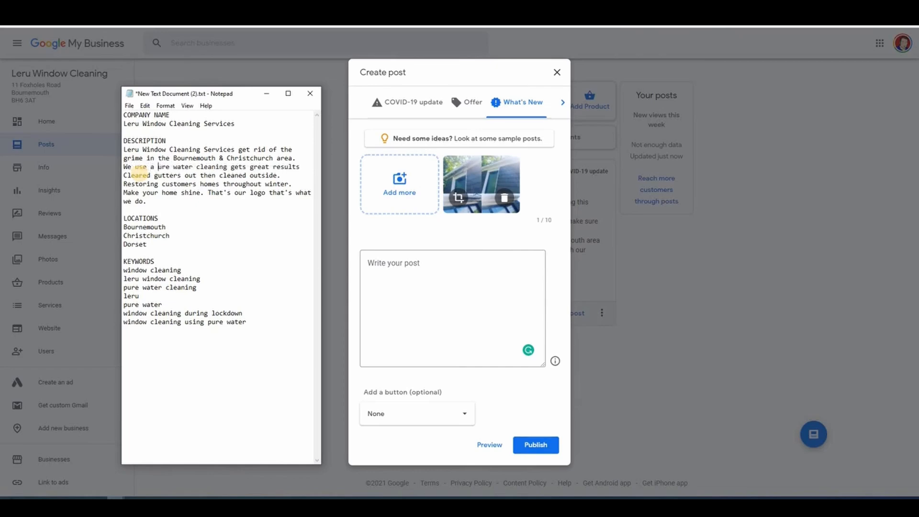
text(p)
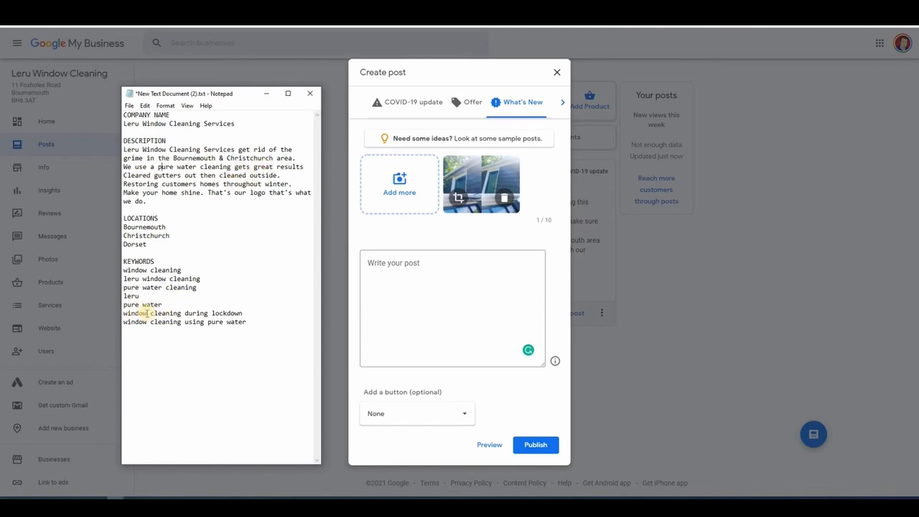
drag(209, 324, 123, 305)
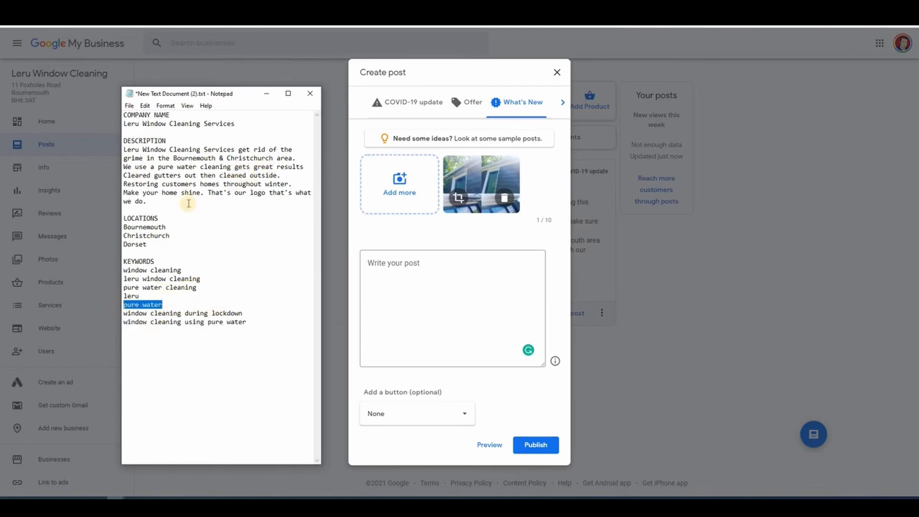
click(234, 167)
text(as )
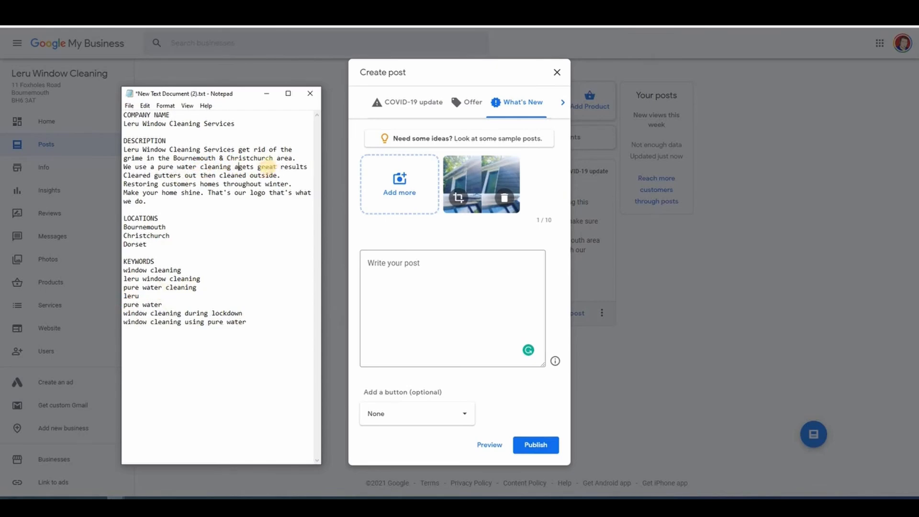
text(it)
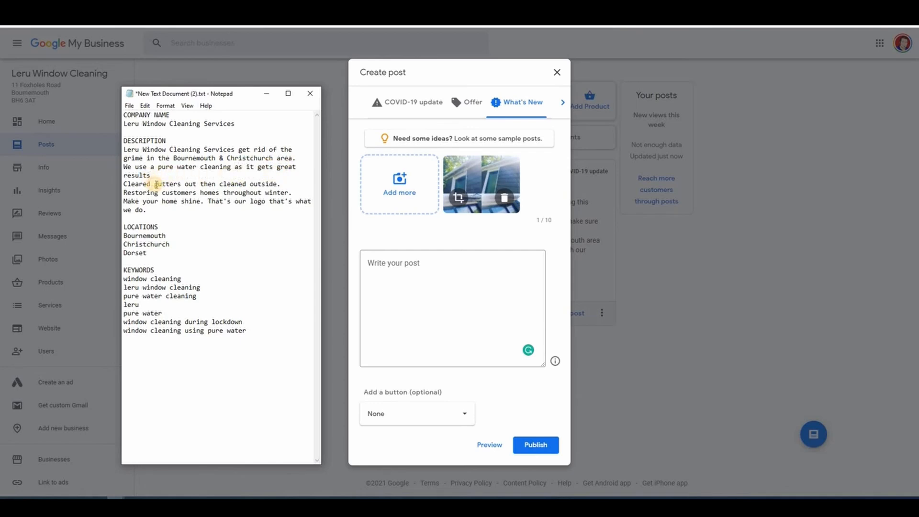
- Rewrite the gutters line as "Our services include, clearing gutters, window and patio cleaning, restoring customers homes"
key(Return)
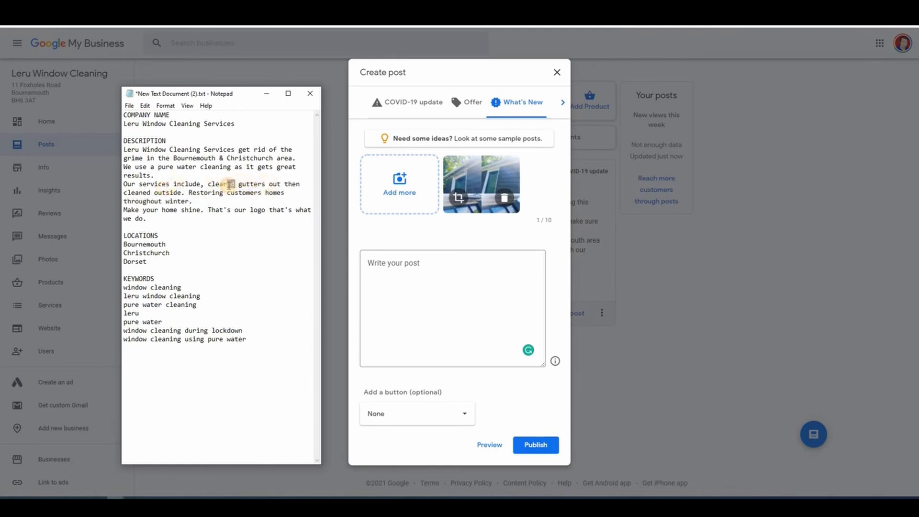
text(in)
text(gutters, )
text(window and)
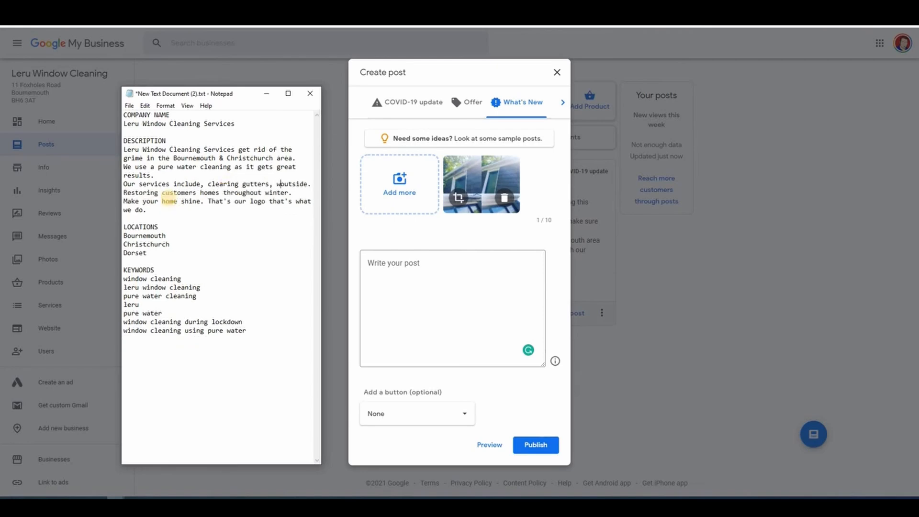
text( patio )
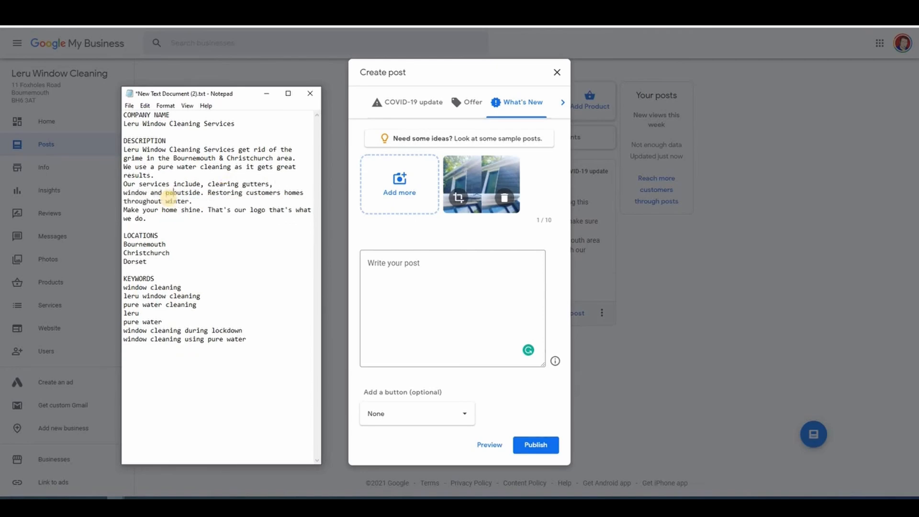
text(cleaning)
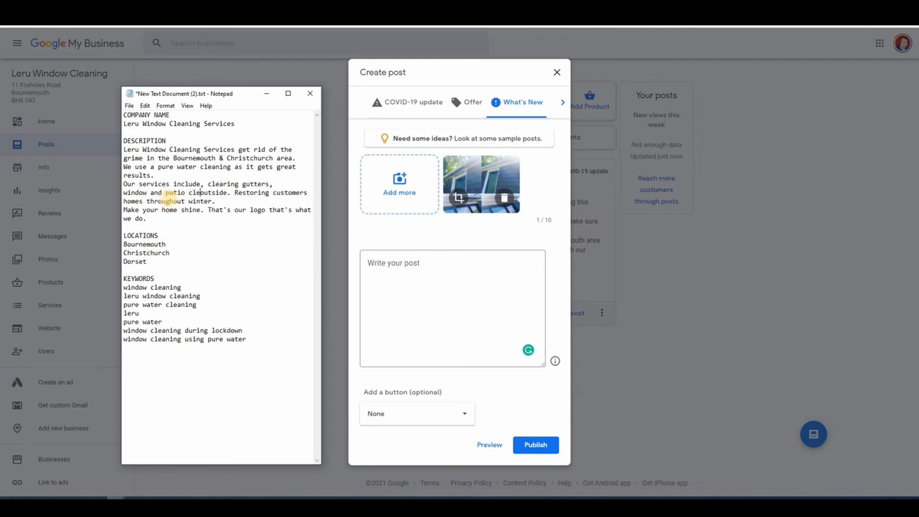
key(Delete)
key(Delete)
key(Delete)
key(Delete)
key(Delete)
key(Delete)
key(Delete)
key(Delete)
key(Delete)
key(Delete)
text(, r)
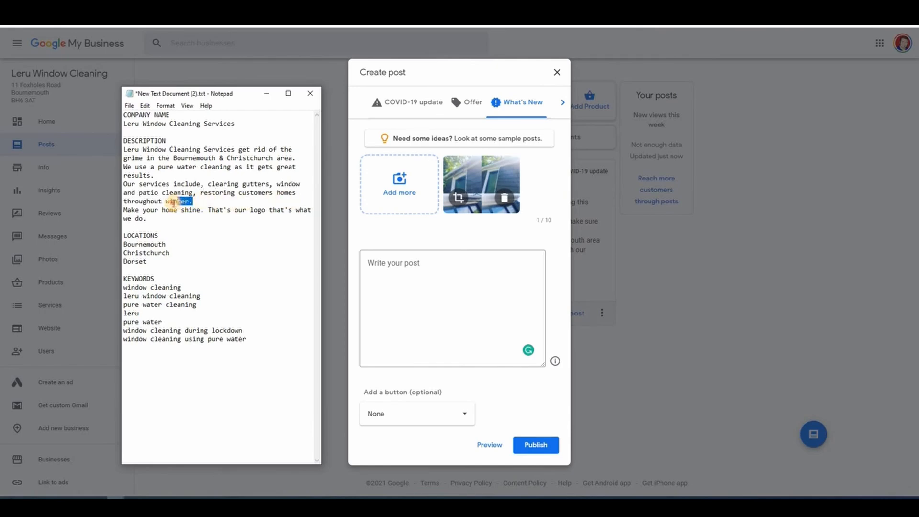
- Work "pure water cleaning system", "We uphold social distancing and safety while window cleaning during lockdown" and "to look great inside and out" into the description
drag(174, 203, 123, 203)
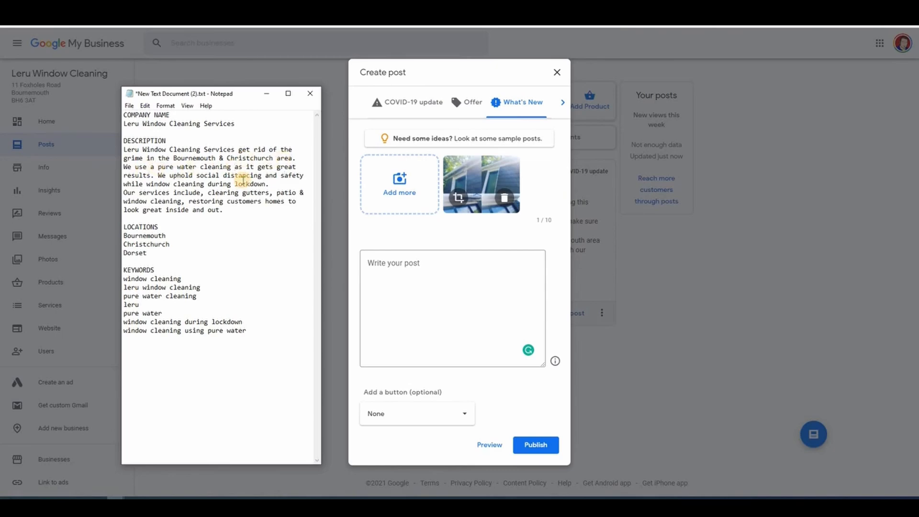
text(system)
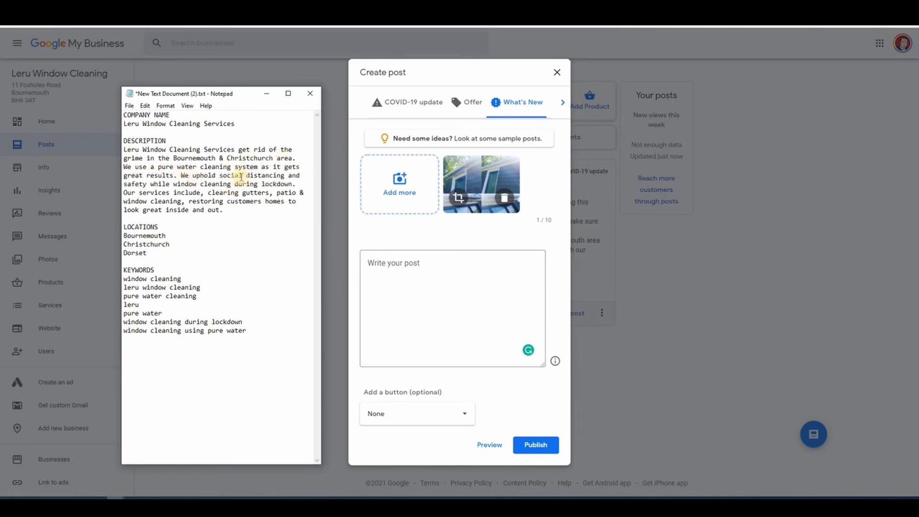
- End the description with a separate line reading: Give us a call and we will "make your home shine."
click(259, 212)
key(Return)
key(Return)
text(Give us a call and we will)
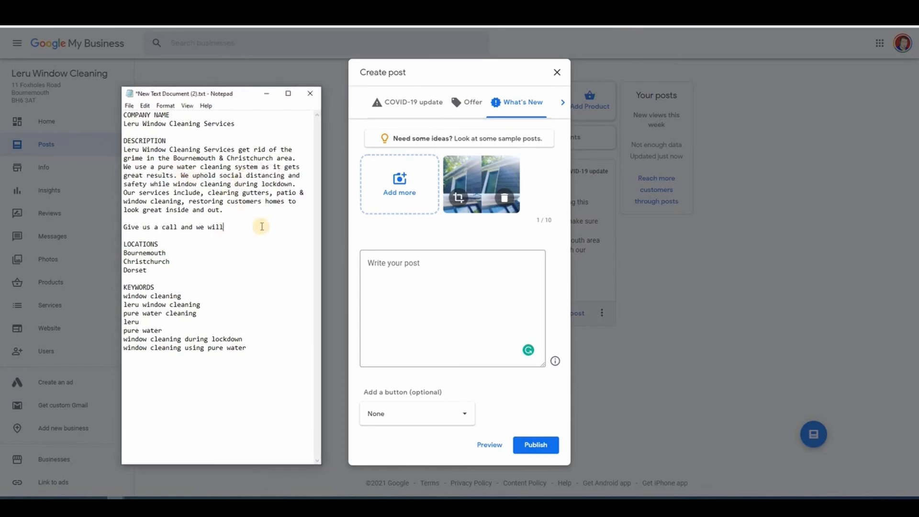
text( make your home shine.)
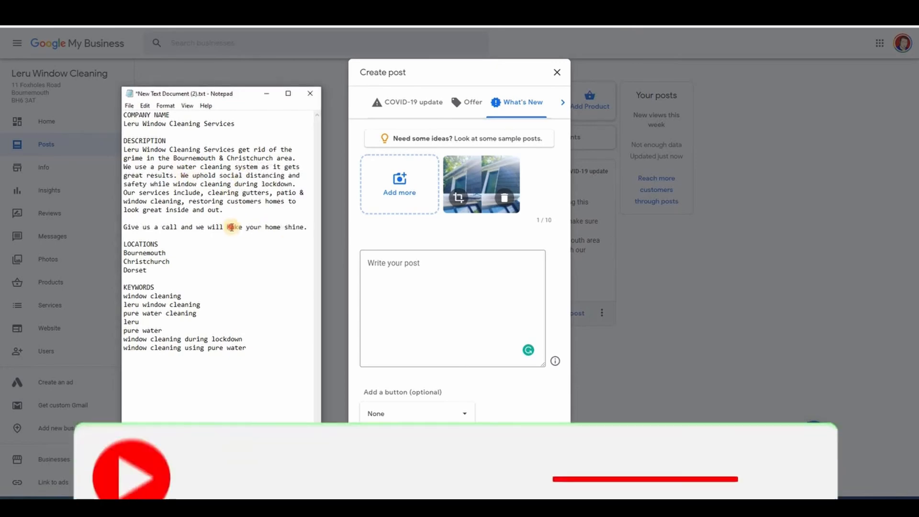
text(")
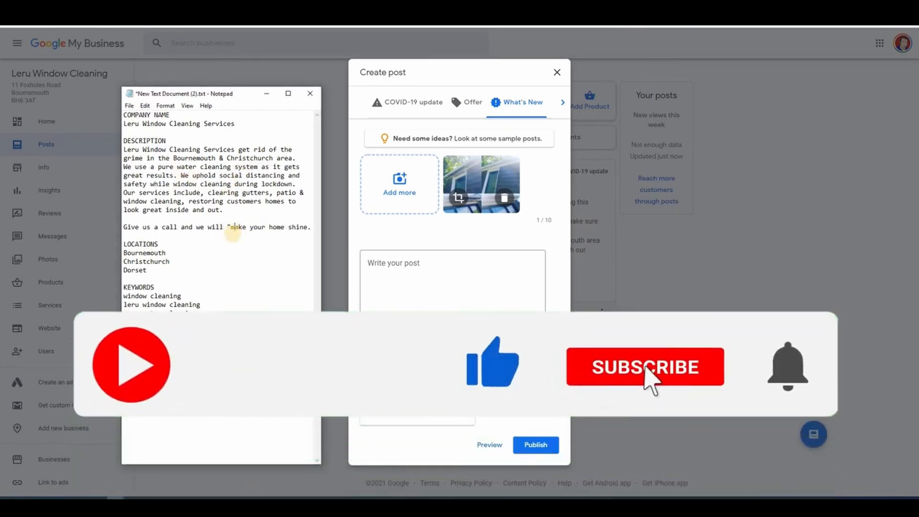
click(309, 227)
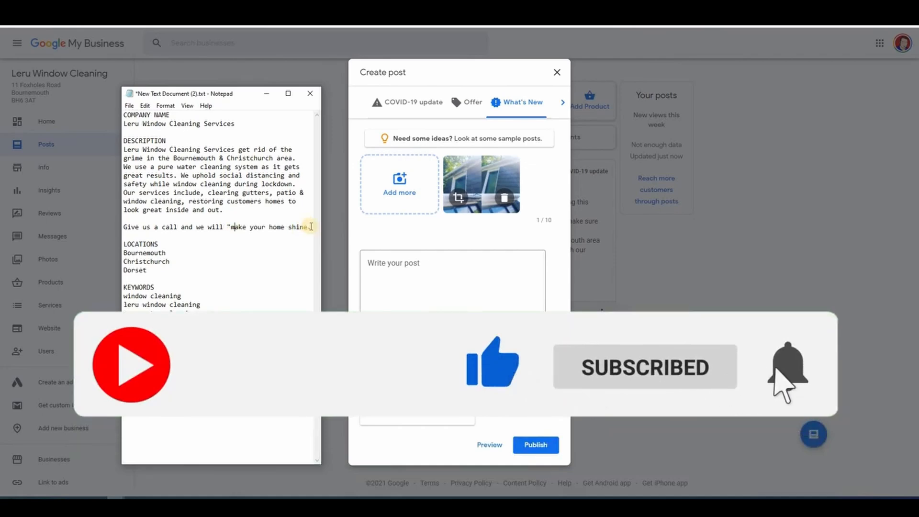
text(")
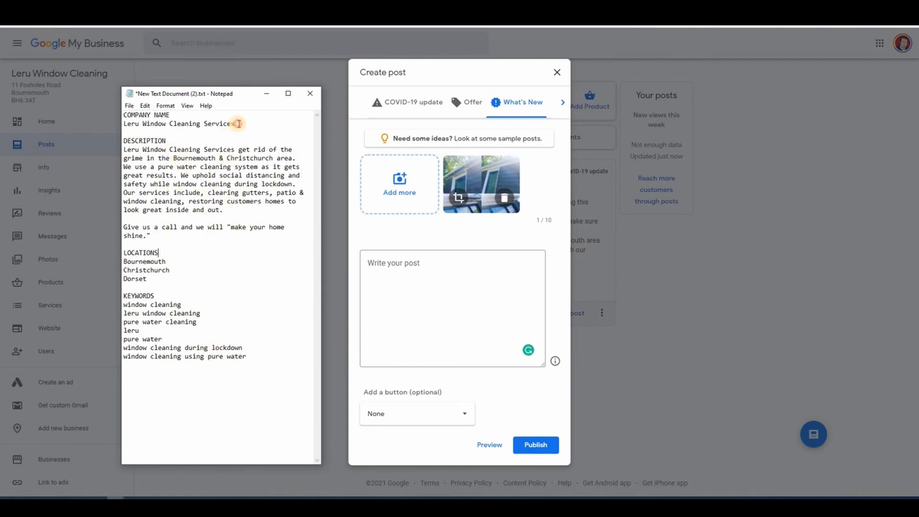
- Copy the whole description into the text of the What's New post and remove the comma after "include"
drag(142, 123, 236, 123)
click(202, 166)
drag(168, 241, 124, 149)
right_click(123, 161)
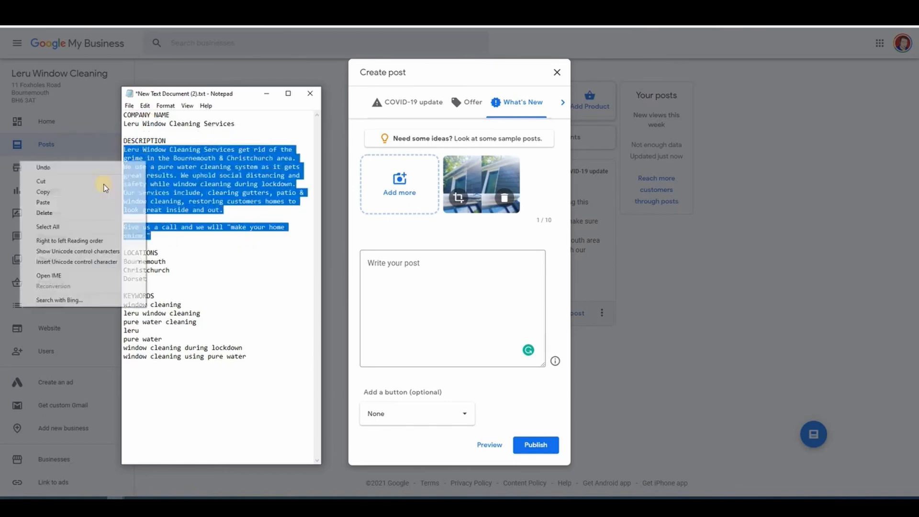
click(108, 192)
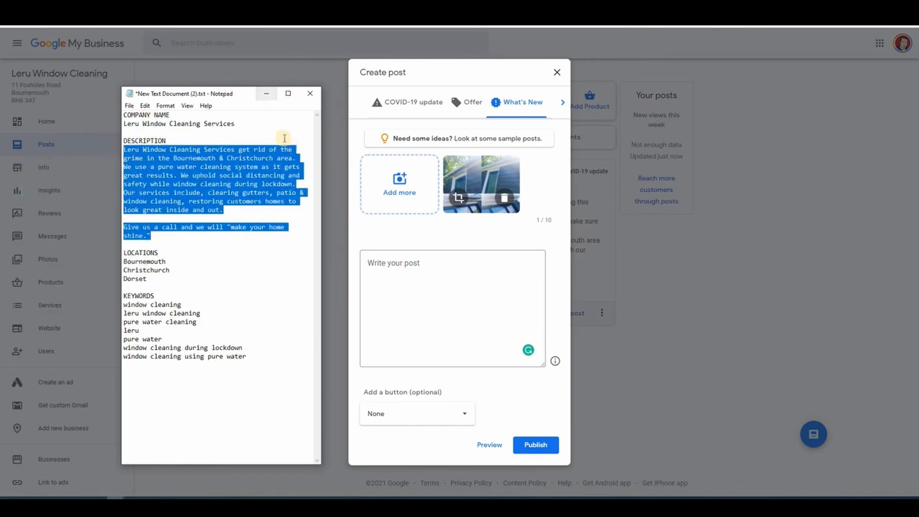
click(410, 261)
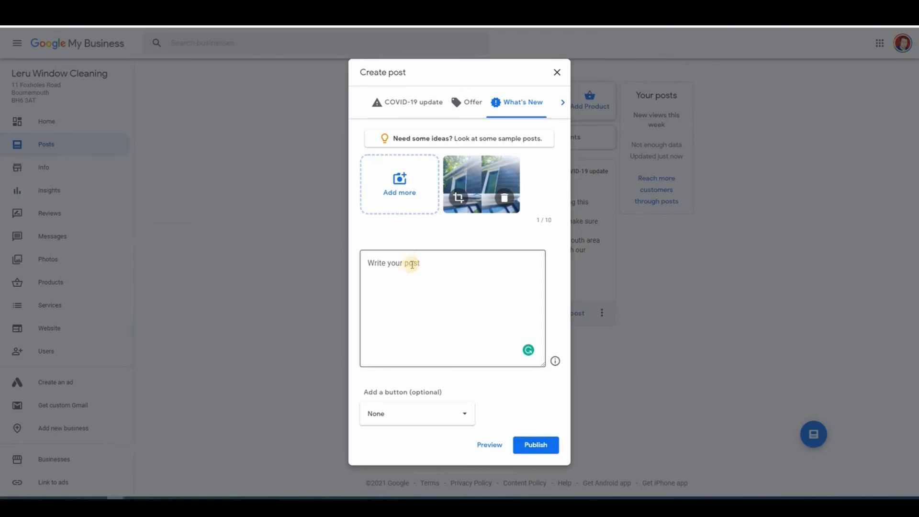
click(412, 264)
key(ctrl+v)
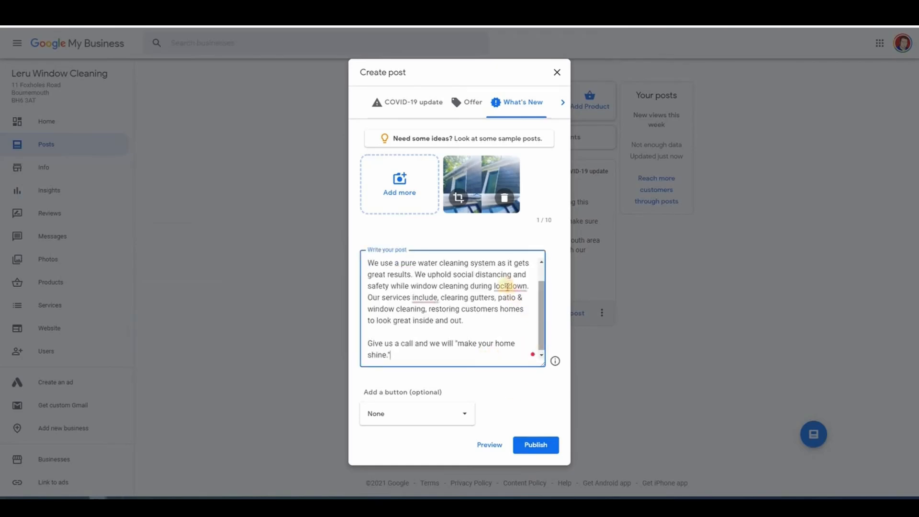
mouse_move(509, 286)
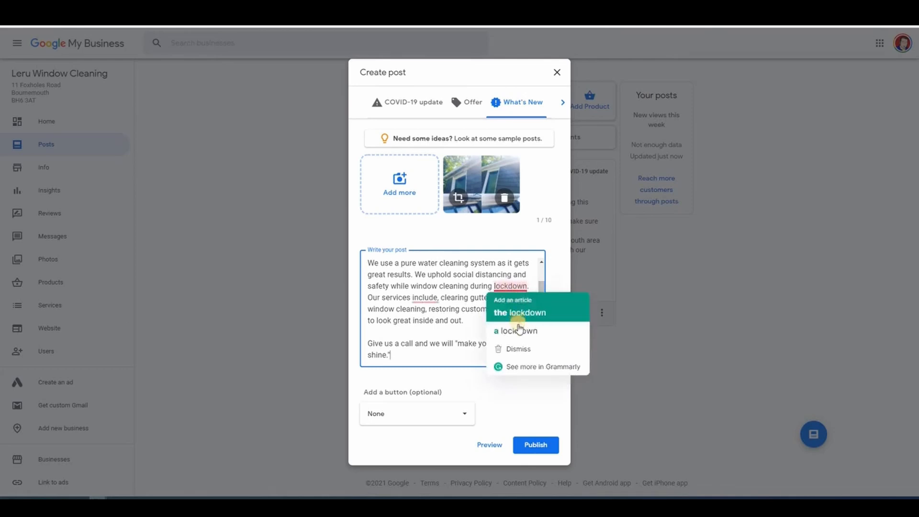
- Add a Call now button to the What's New post and publish it
click(467, 418)
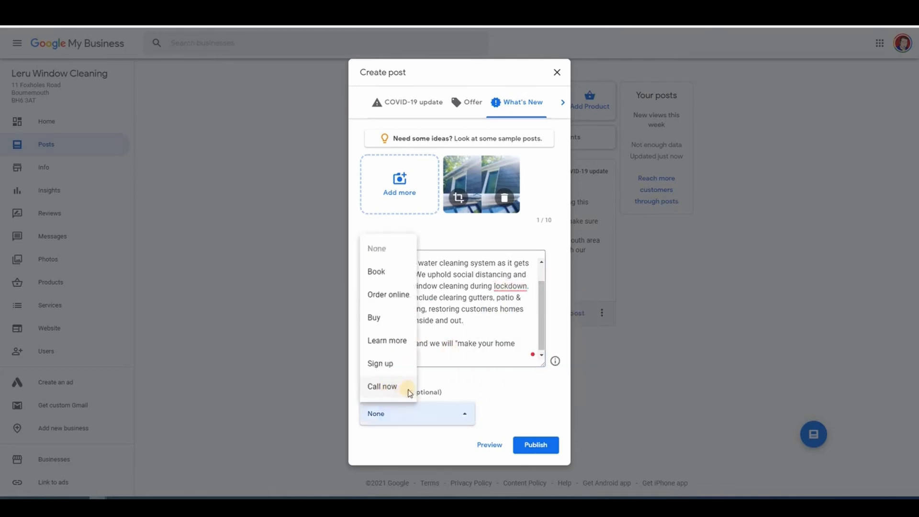
click(407, 388)
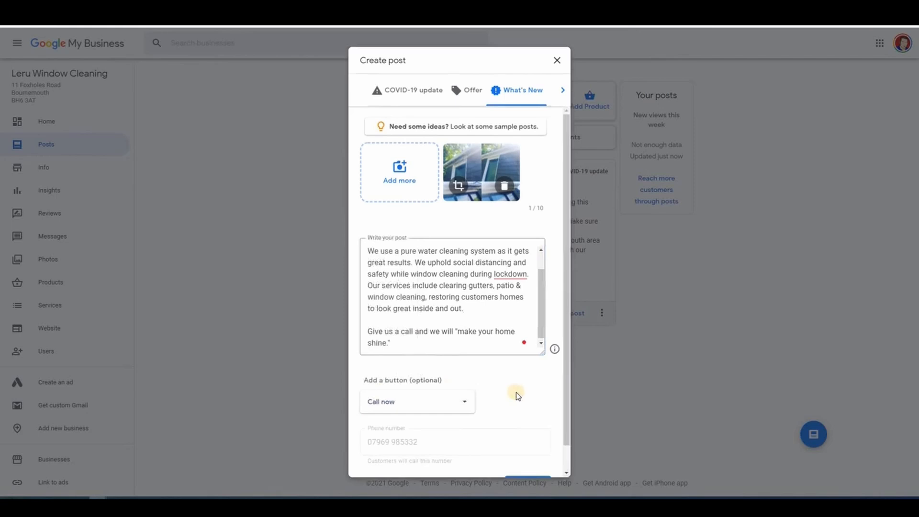
drag(566, 383, 562, 421)
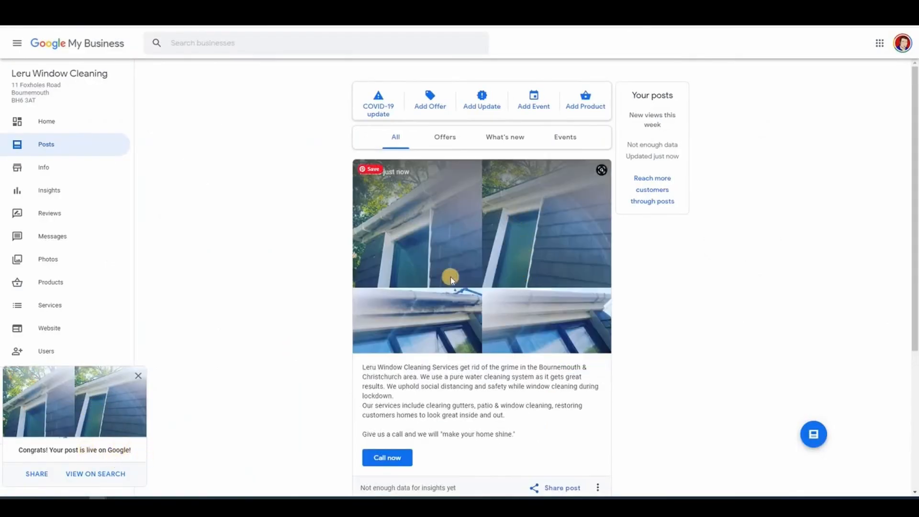
- Review the published post with its Call now button, view its sharing options and close them without sharing
click(387, 459)
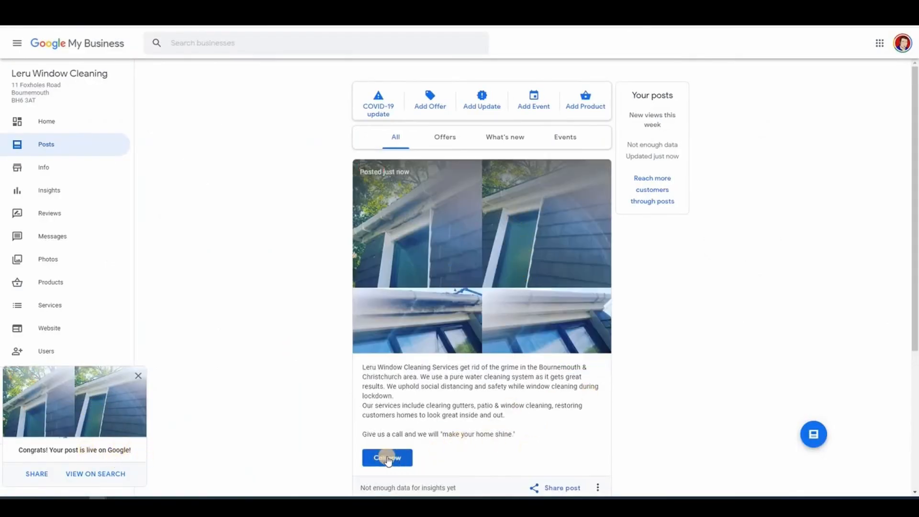
scroll(545, 401, down, 2)
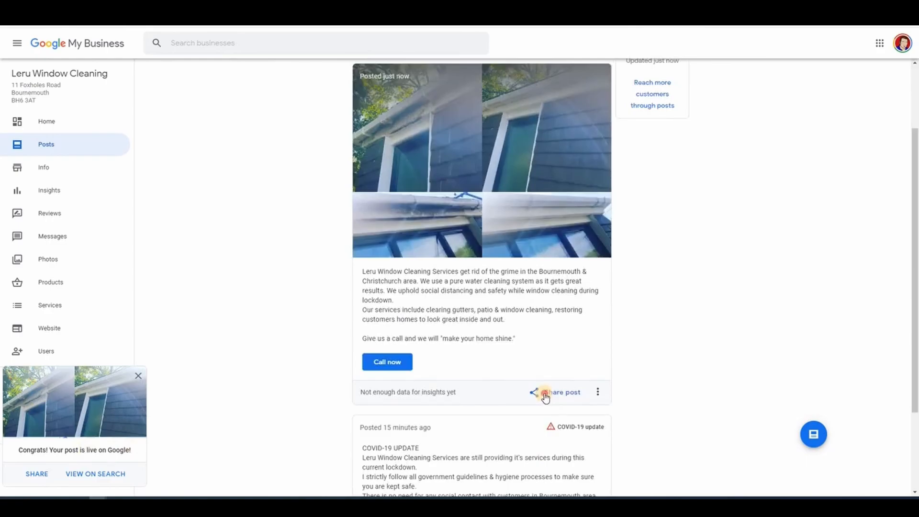
click(545, 393)
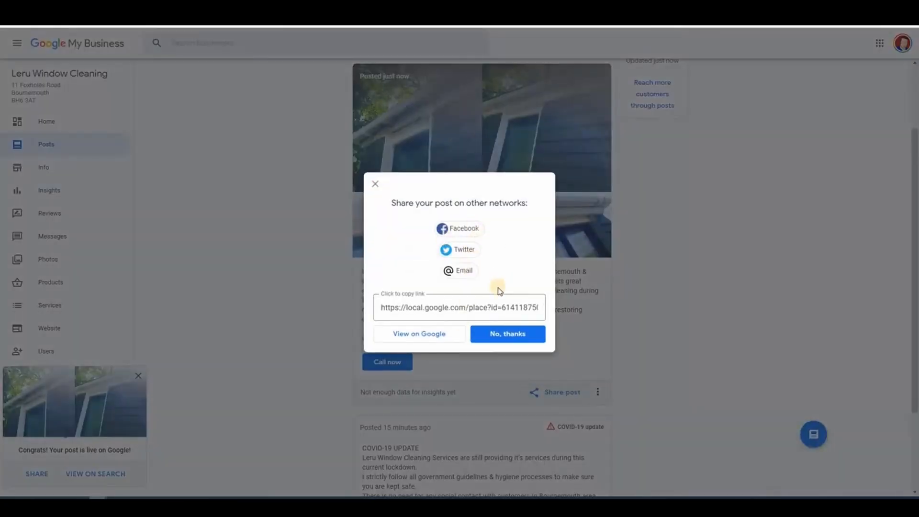
click(284, 349)
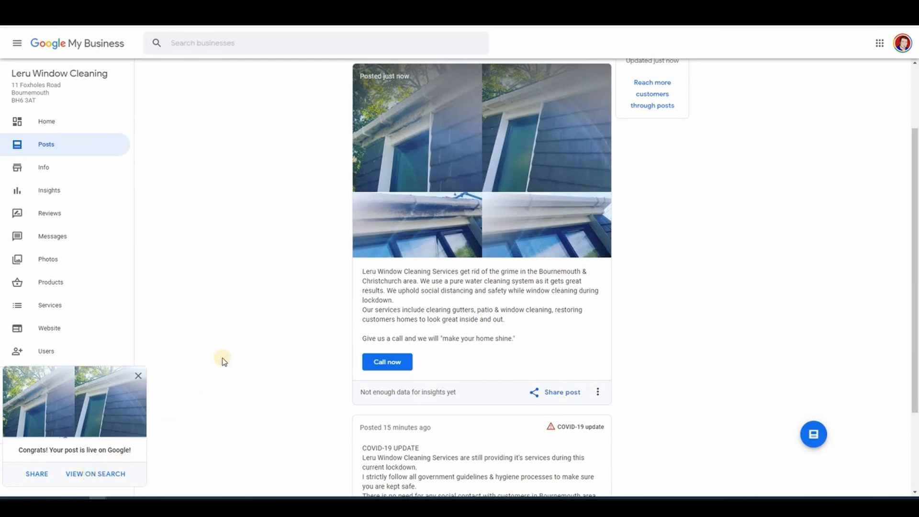
- View the published post on Google Search and look through the business's latest updates
click(107, 475)
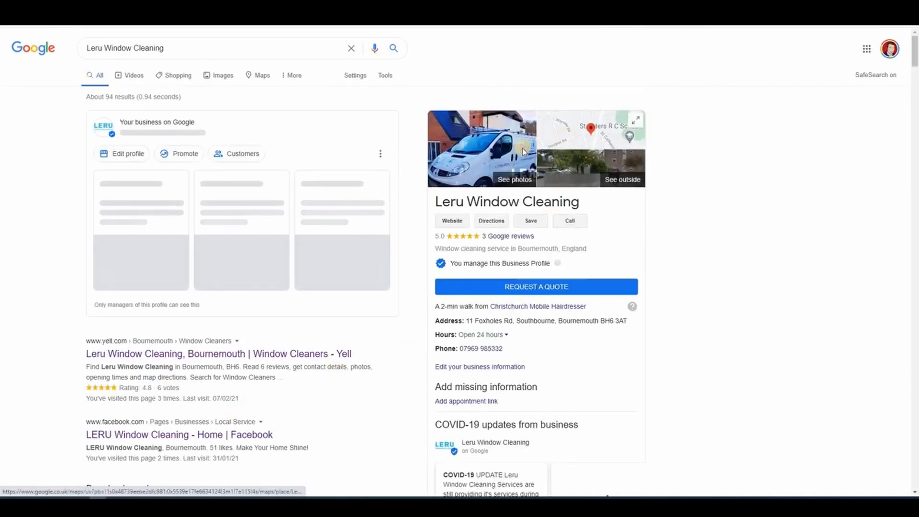
click(521, 148)
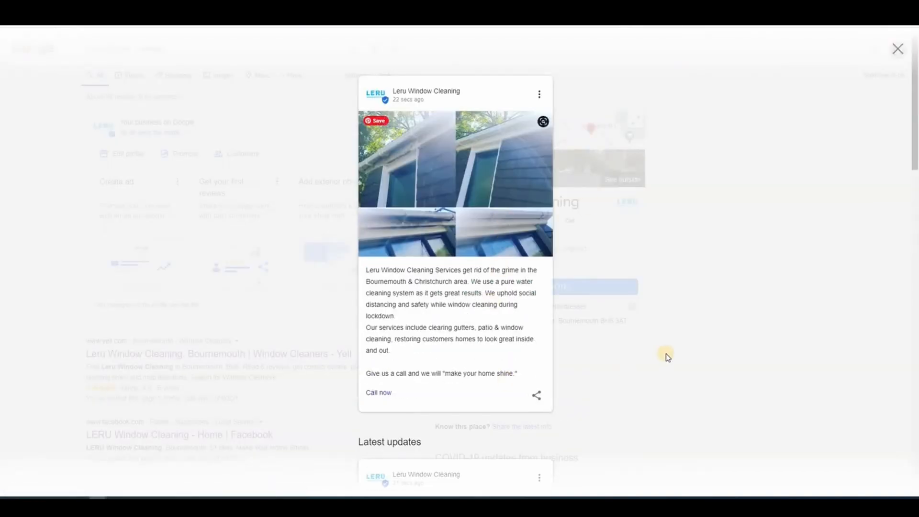
scroll(665, 354, down, 6)
scroll(665, 357, down, 3)
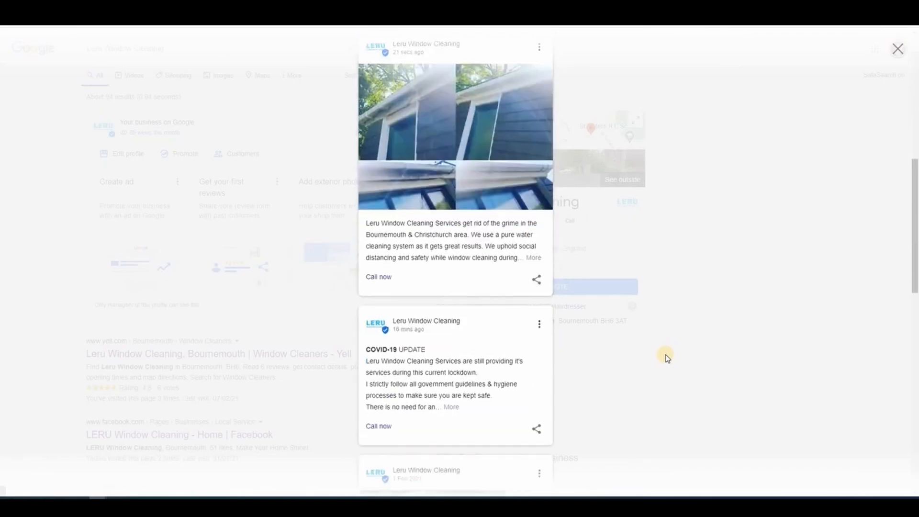
scroll(665, 357, down, 6)
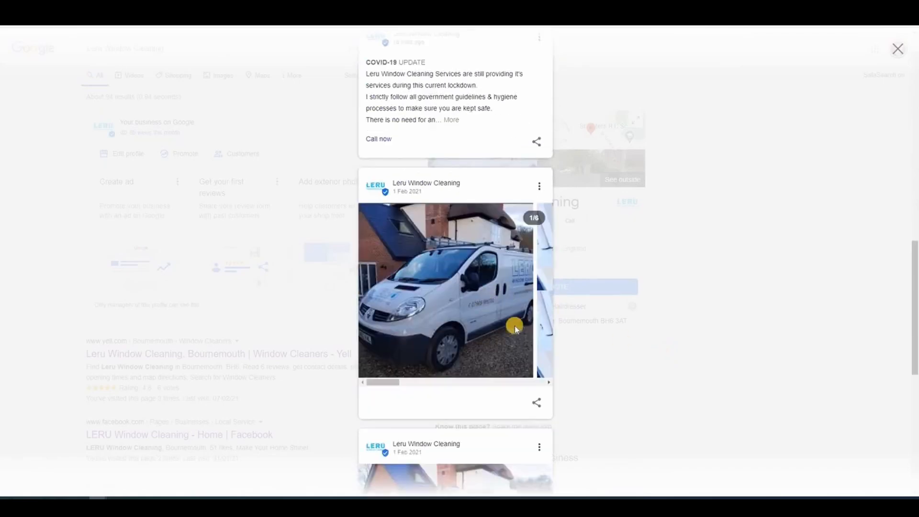
scroll(583, 361, down, 3)
scroll(503, 335, up, 6)
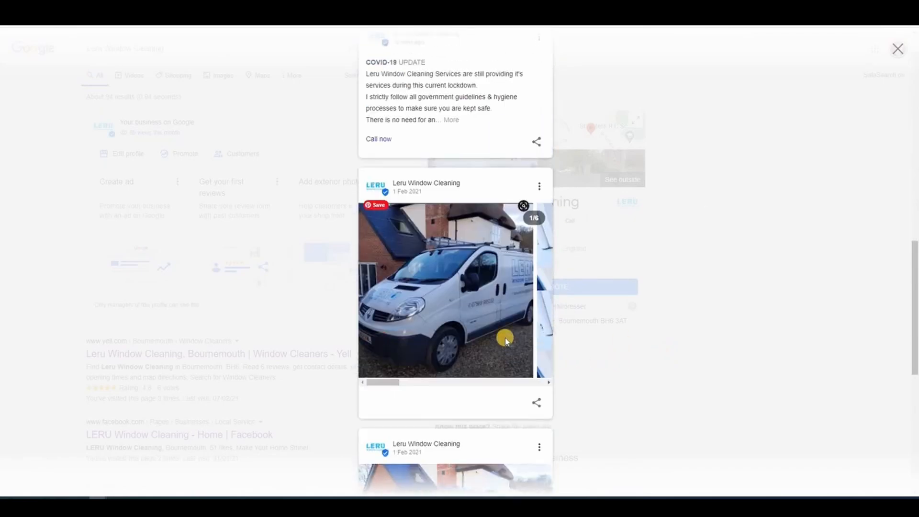
- Look back over the newest Leru Window Cleaning updates on Google Search, including the COVID-19 update
scroll(464, 311, up, 2)
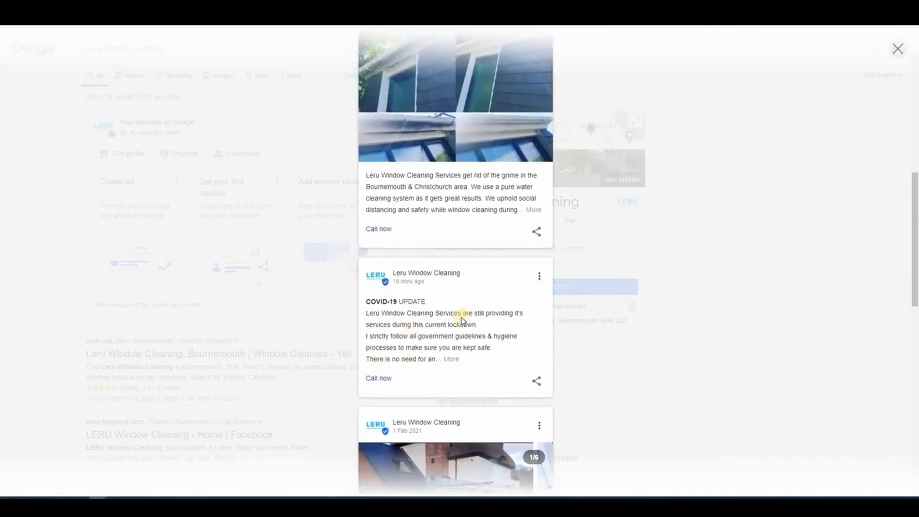
scroll(466, 330, up, 3)
scroll(692, 217, down, 8)
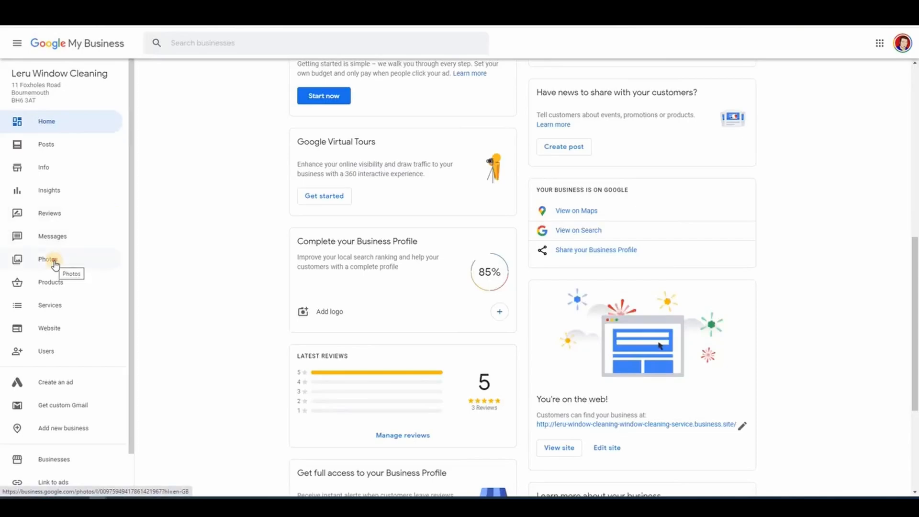
- Upload clean.jpg, clean-upvc.jpg, gutter.jpg and leruwindows.jpg to the business profile's photos and check the gallery
click(53, 261)
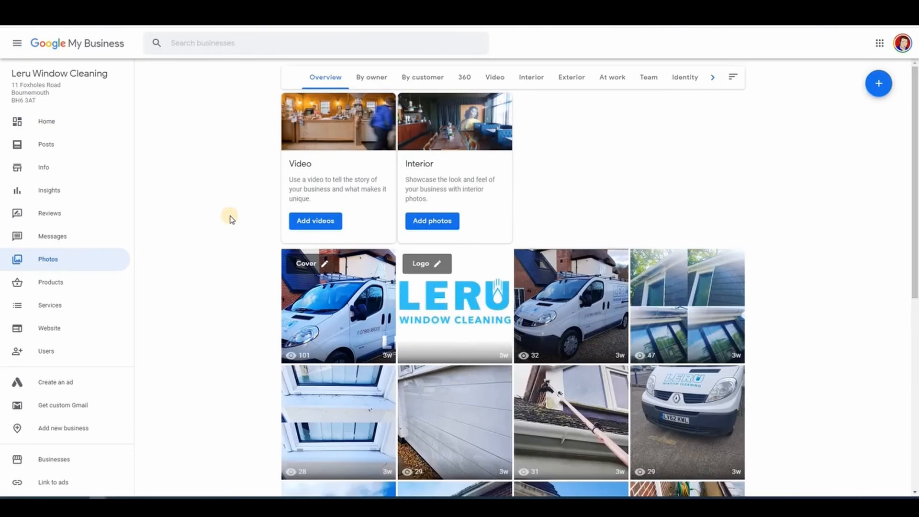
click(879, 83)
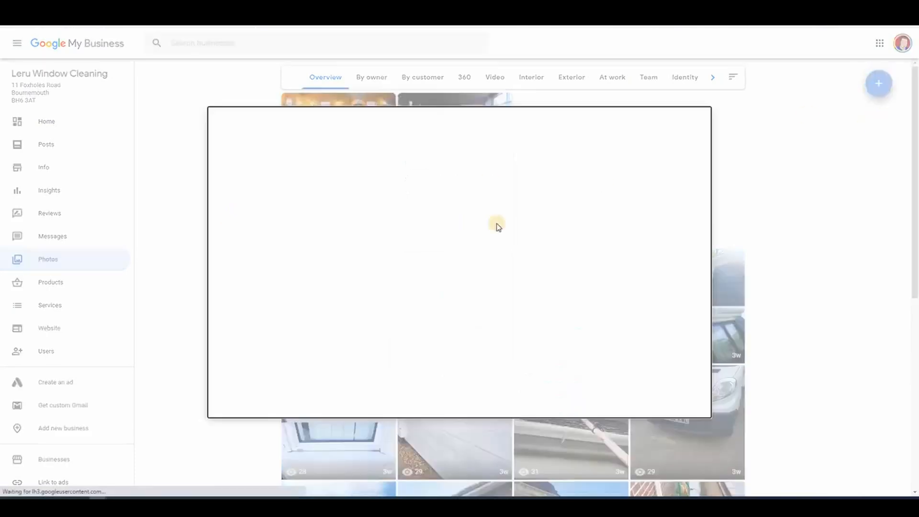
click(435, 276)
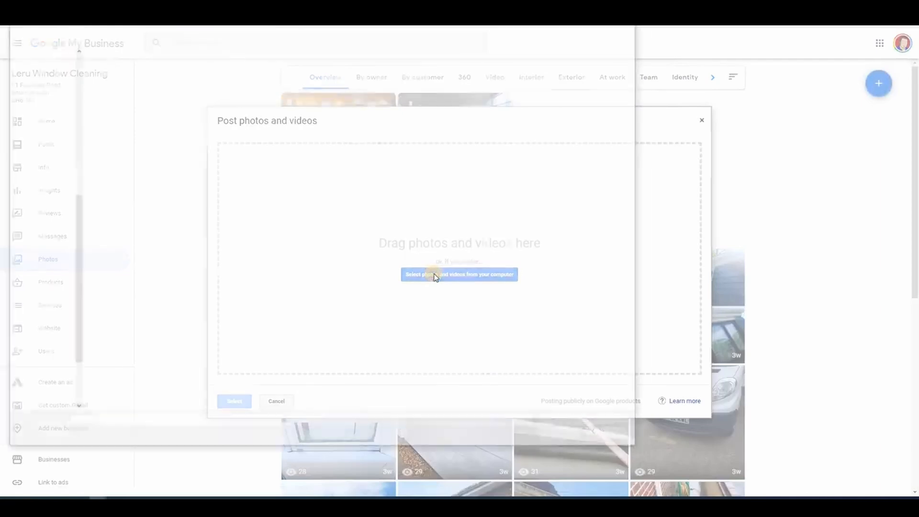
click(144, 96)
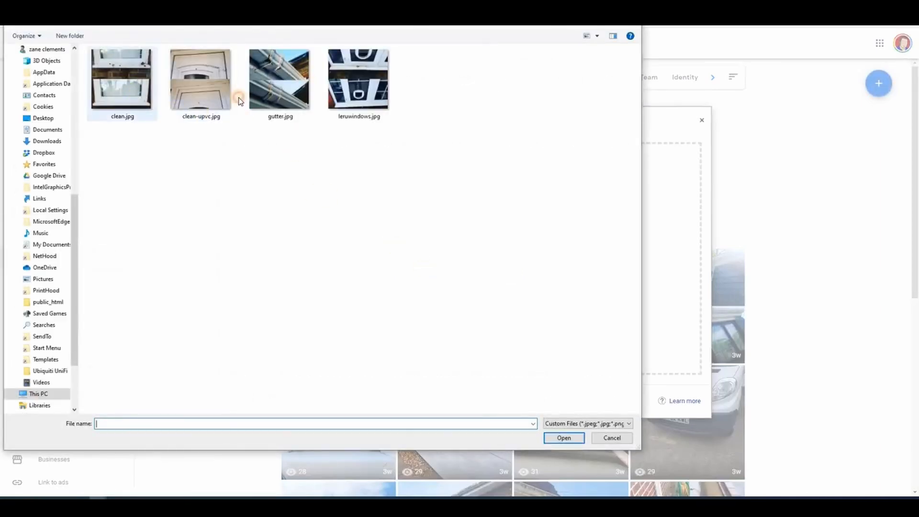
shift+click(353, 104)
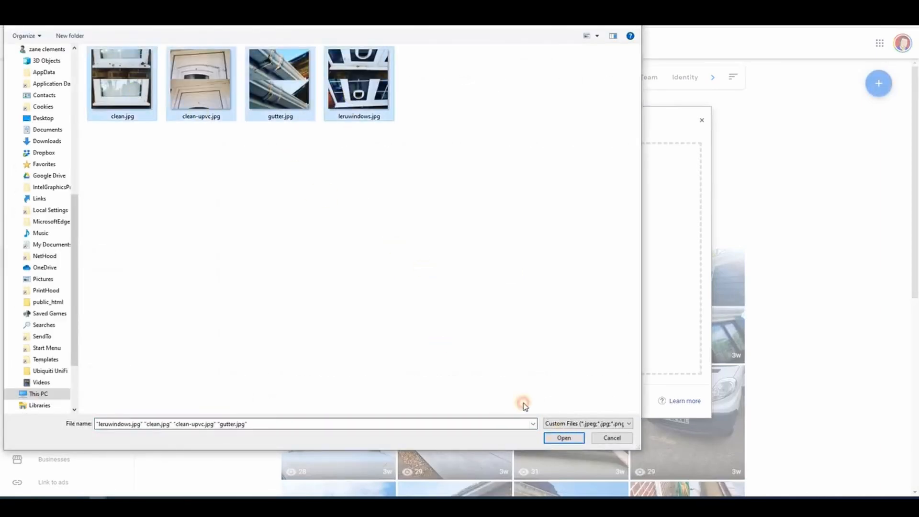
key(Return)
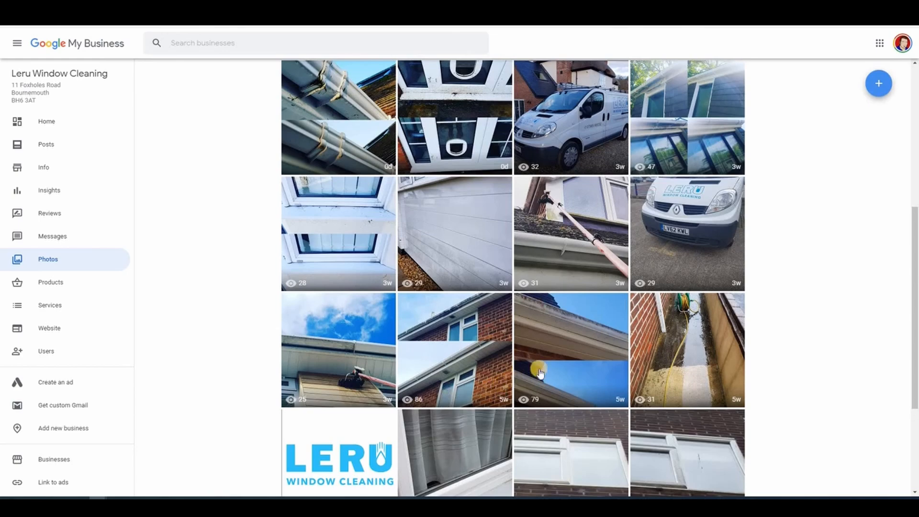
scroll(540, 372, down, 2)
scroll(540, 373, up, 2)
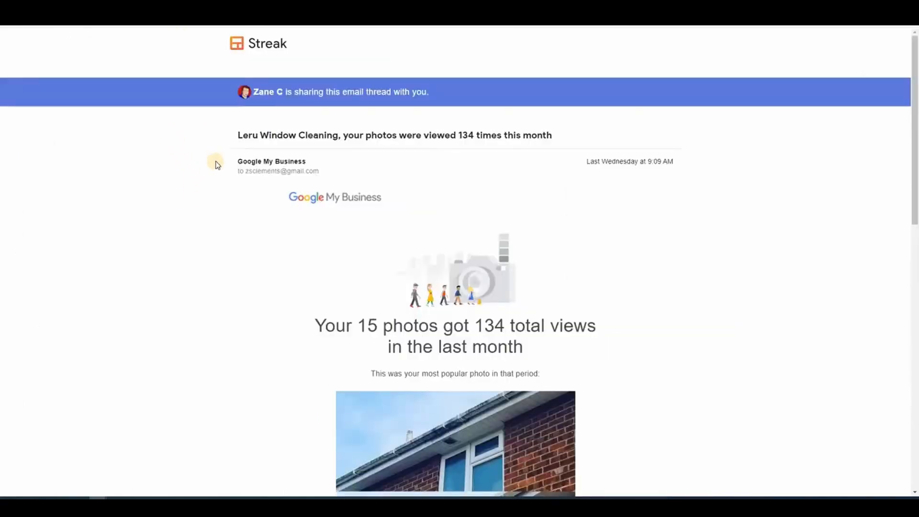
- Read the shared Google My Business email on Leru Window Cleaning's monthly photo views, including its most popular photo and suggestions
scroll(215, 163, down, 4)
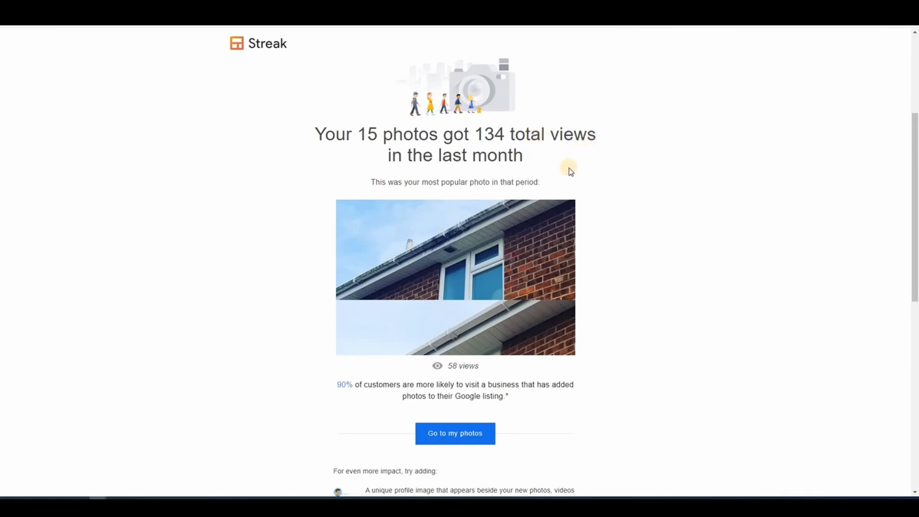
scroll(573, 172, down, 2)
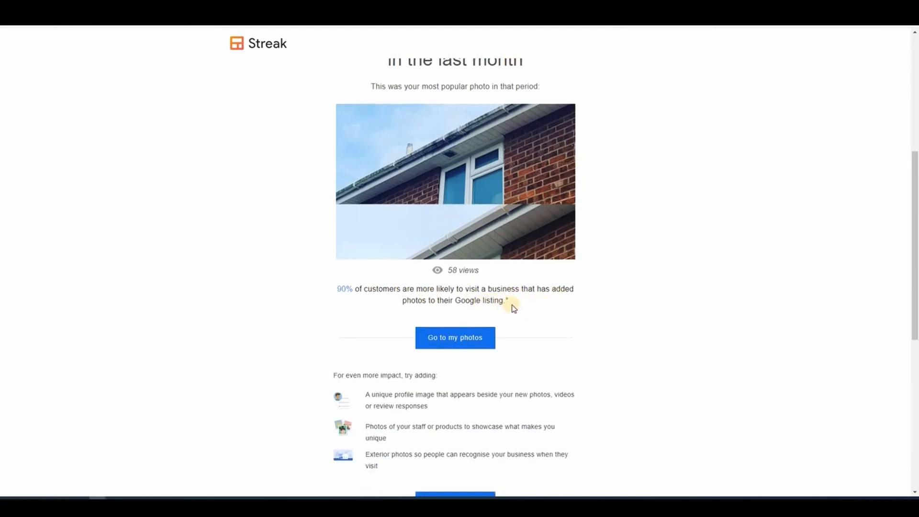
scroll(513, 308, down, 1)
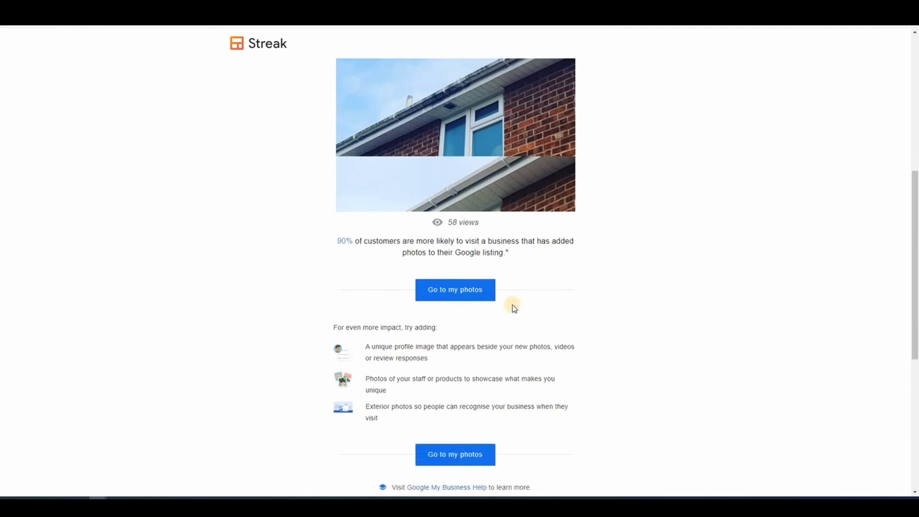
scroll(484, 318, up, 2)
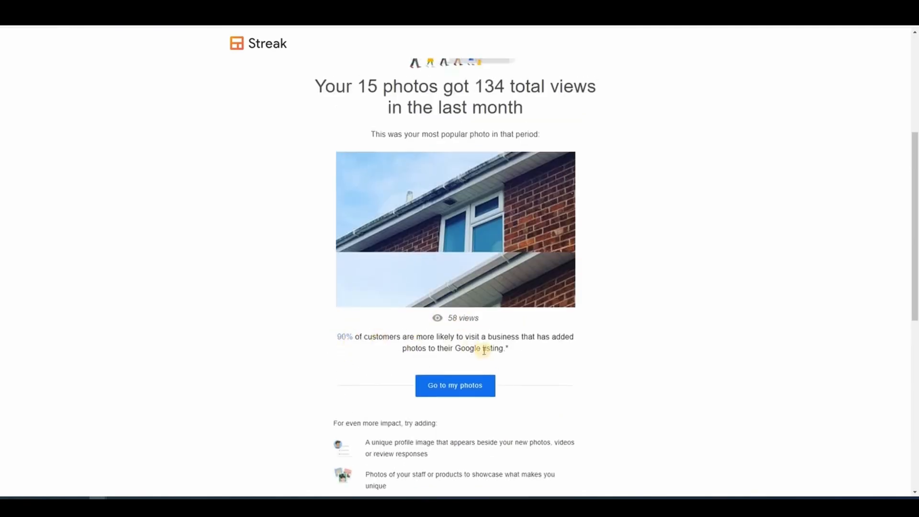
scroll(484, 350, up, 3)
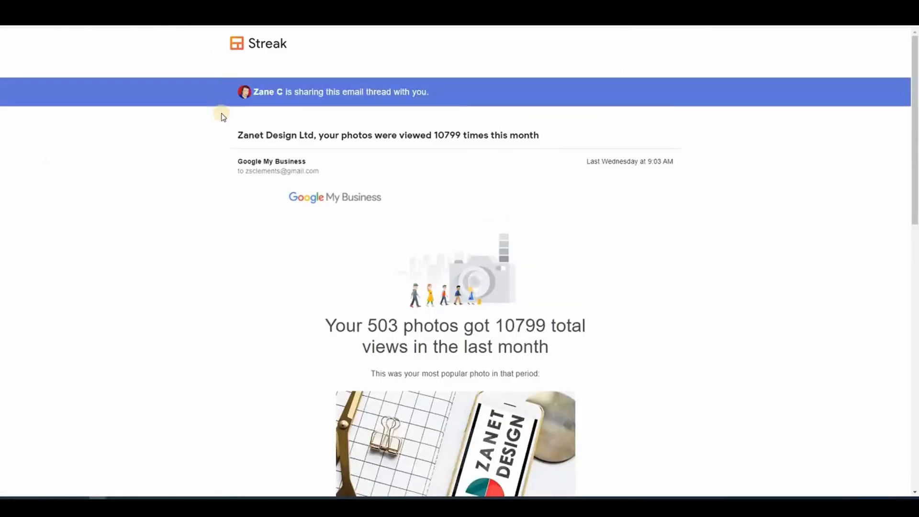
- Read the shared Google My Business email on Zanet Design Ltd's monthly photo views and most popular photo
scroll(244, 198, down, 2)
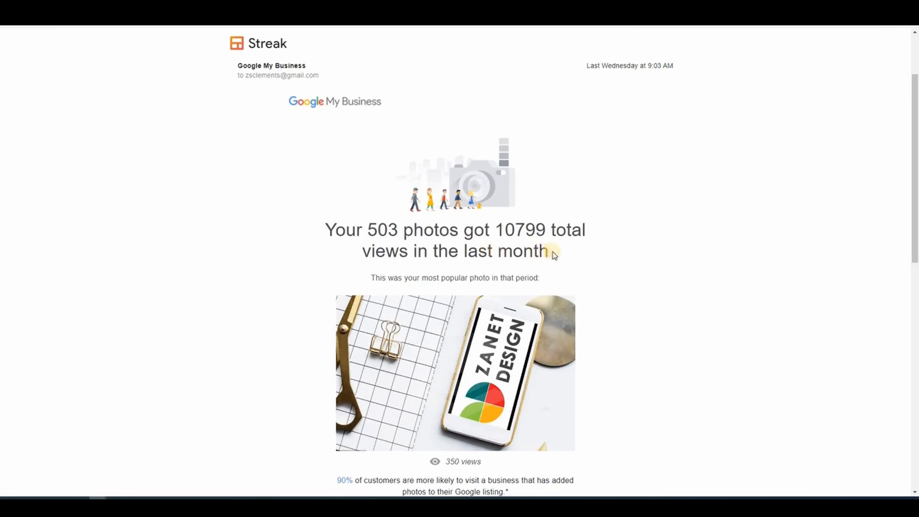
scroll(555, 255, down, 2)
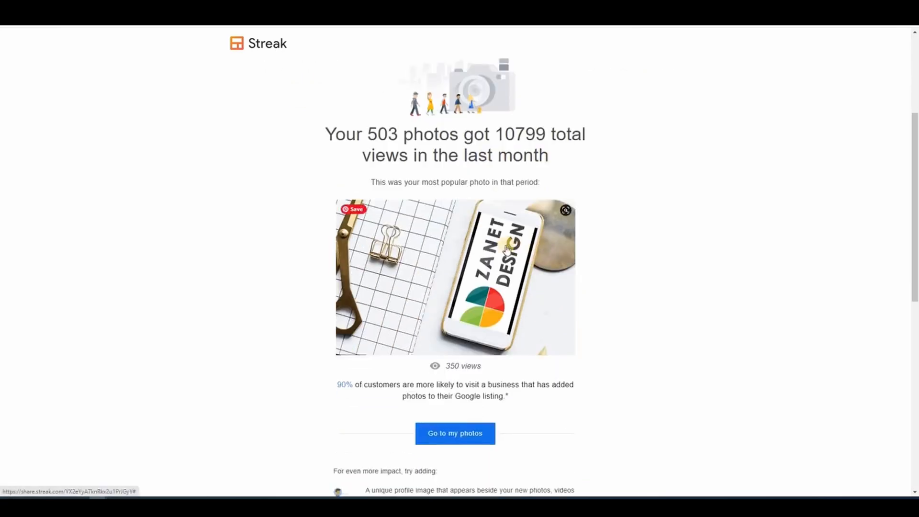
scroll(500, 268, down, 1)
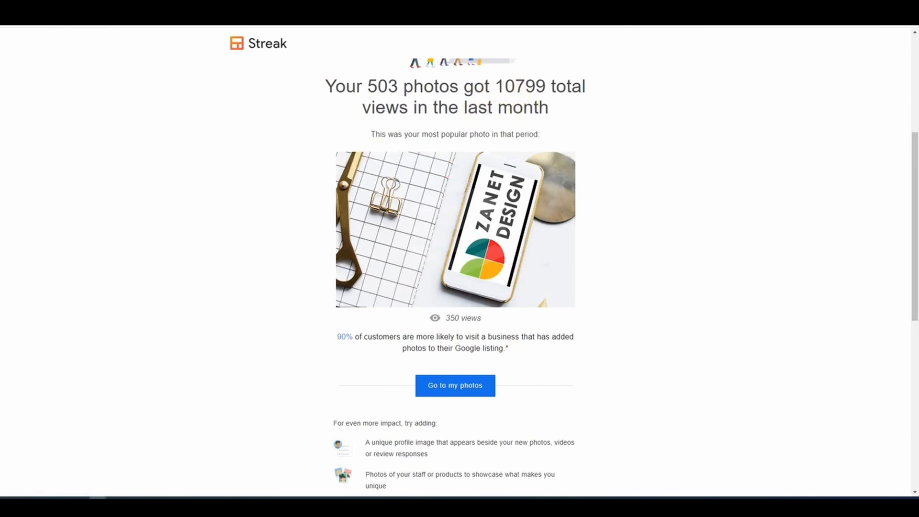
- Return to Google My Business and view the customer messages, comparing the quote request conversation with the Google My Business one
click(62, 16)
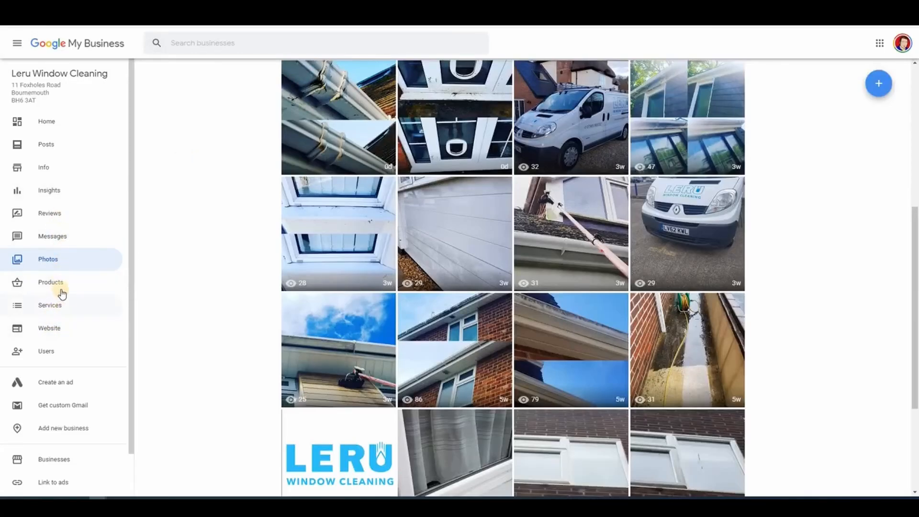
click(52, 237)
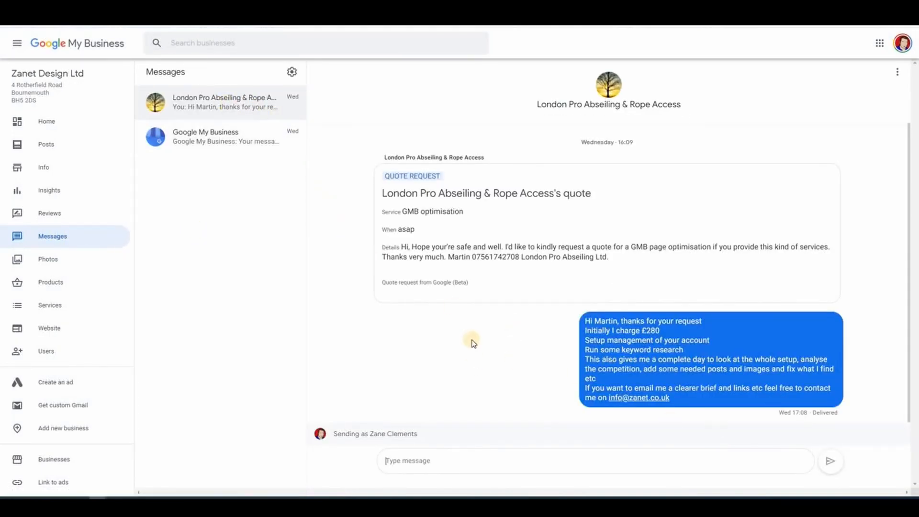
click(207, 139)
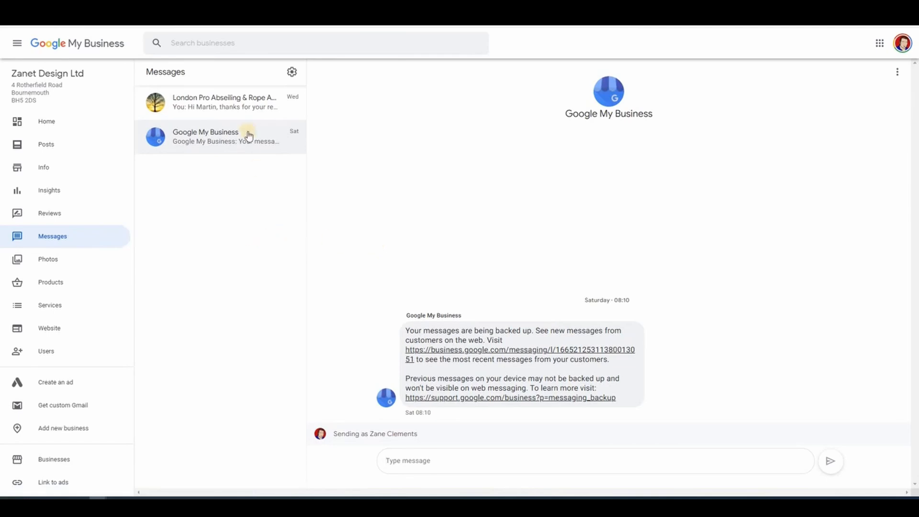
click(247, 107)
click(215, 130)
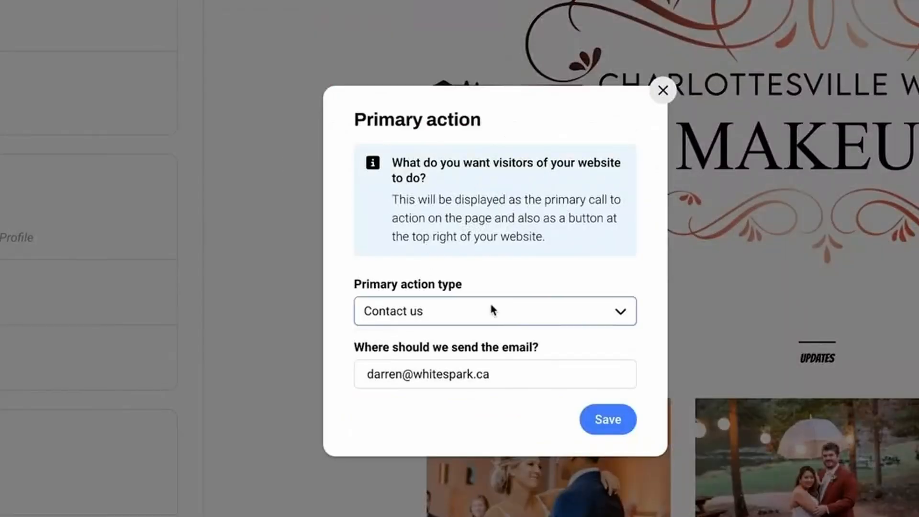
- In the Whitespark website builder, view the available primary action types and save the primary action as Contact us
click(489, 310)
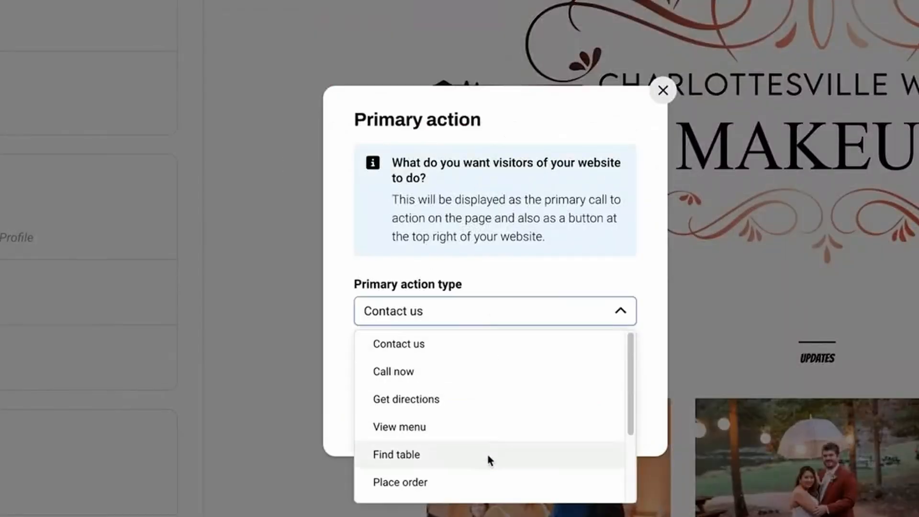
click(605, 418)
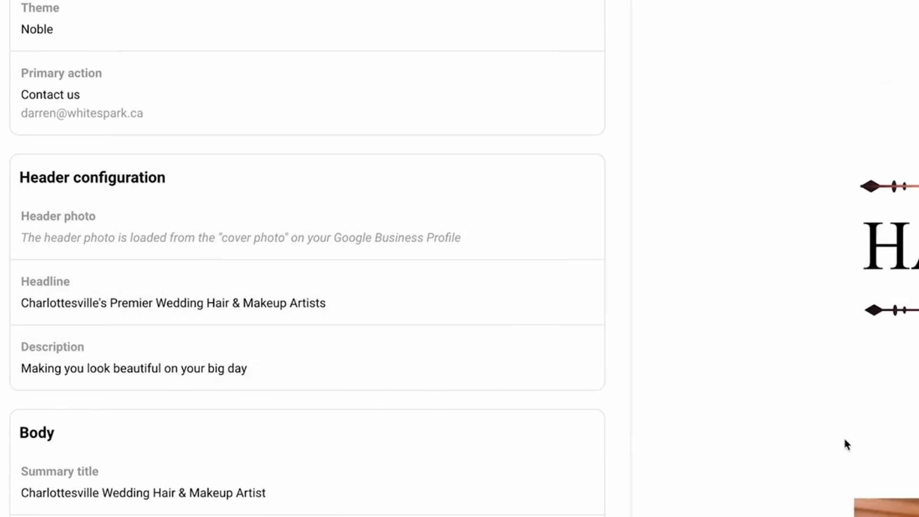
- View the website's title tag and meta description settings without editing them, and open the Posts feature setting
scroll(404, 451, down, 5)
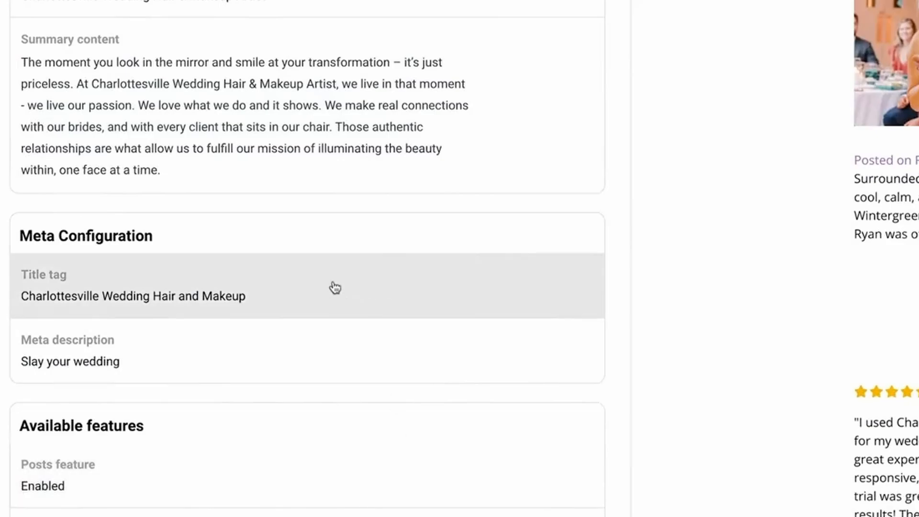
click(335, 287)
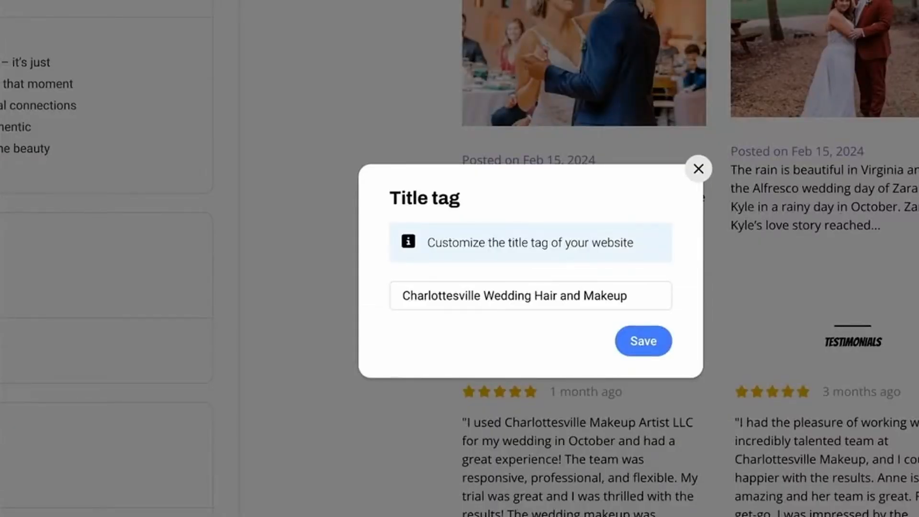
click(698, 168)
click(16, 376)
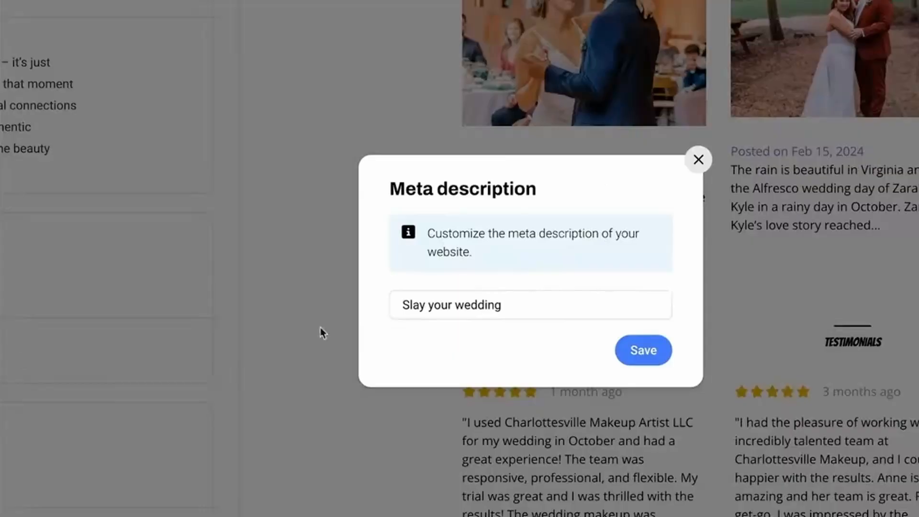
click(692, 164)
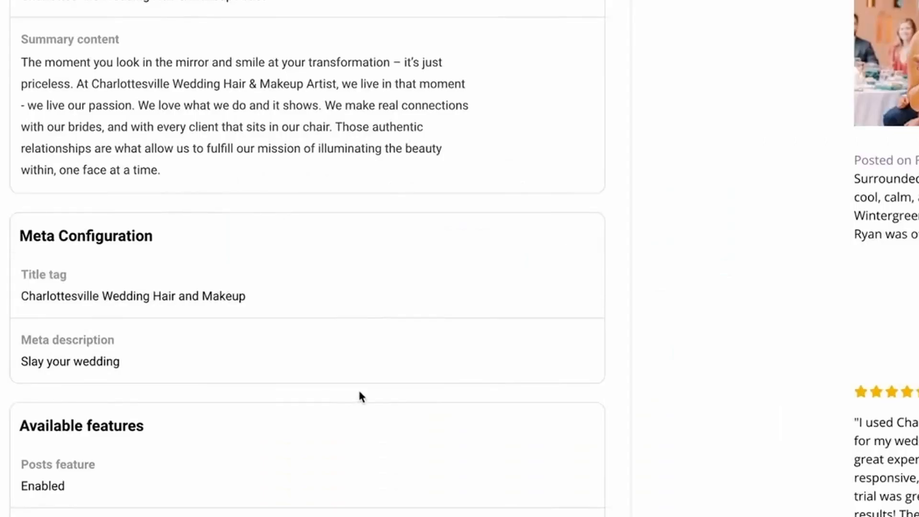
scroll(359, 396, down, 2)
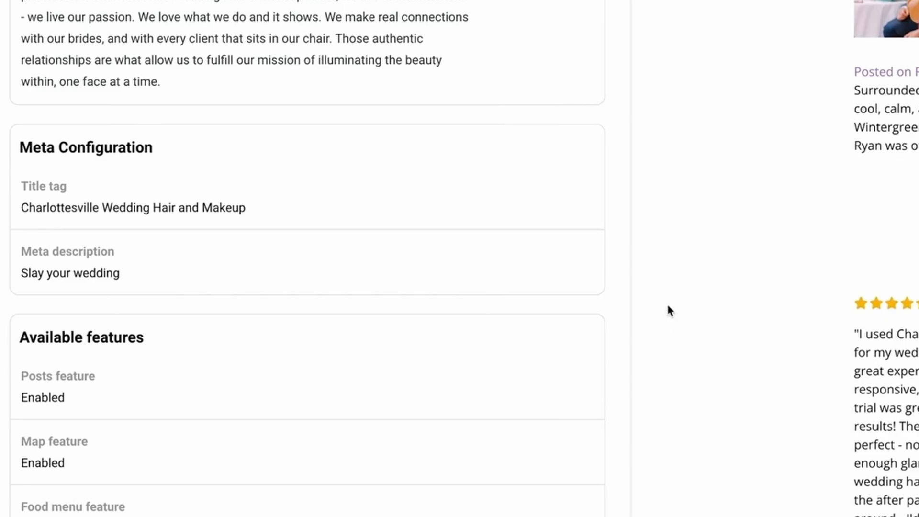
click(349, 378)
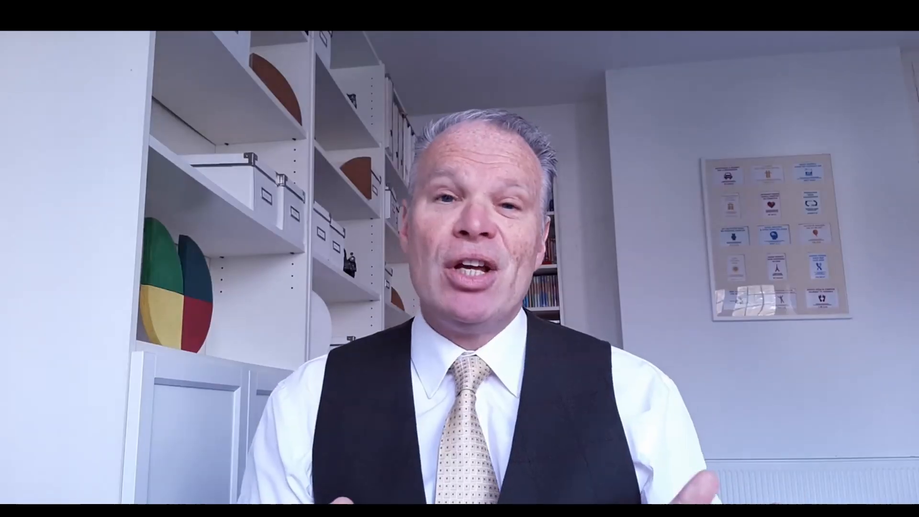
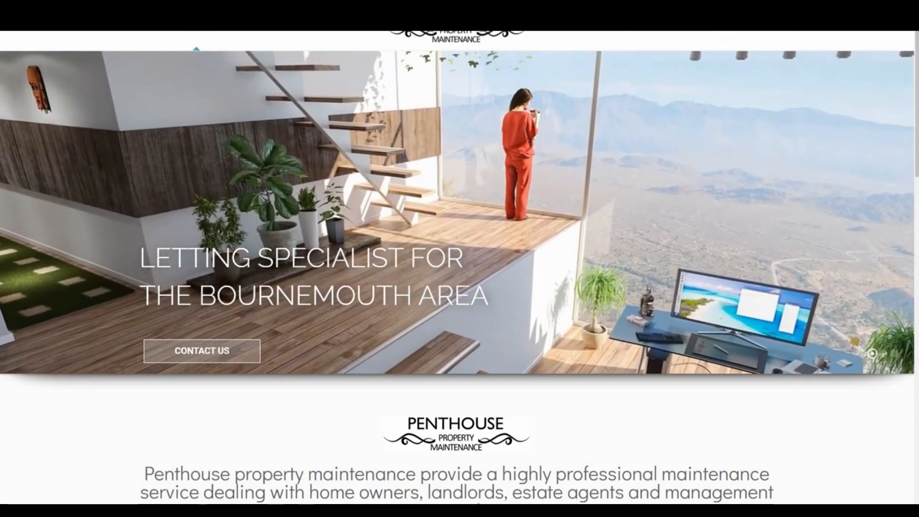
- Look through the Penthouse Property Maintenance homepage and the Powerboat & RIB product list
scroll(459, 264, down, 10)
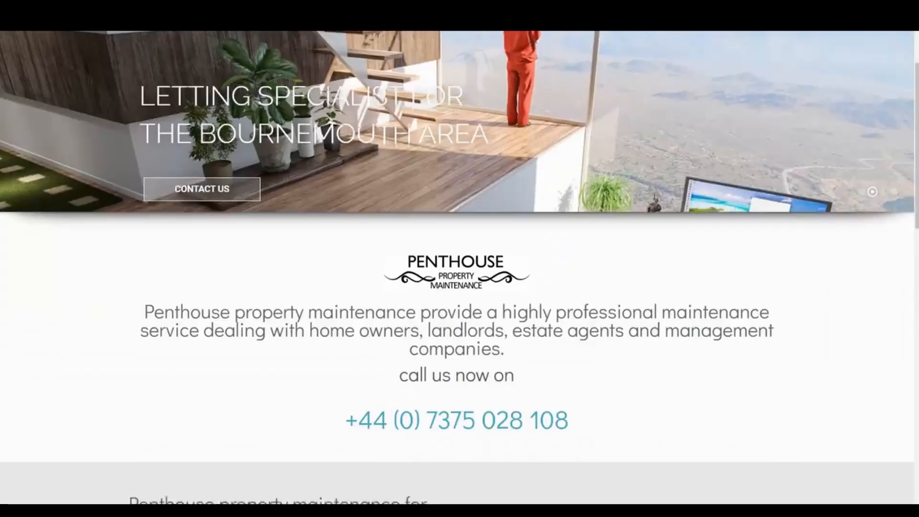
scroll(460, 268, down, 1)
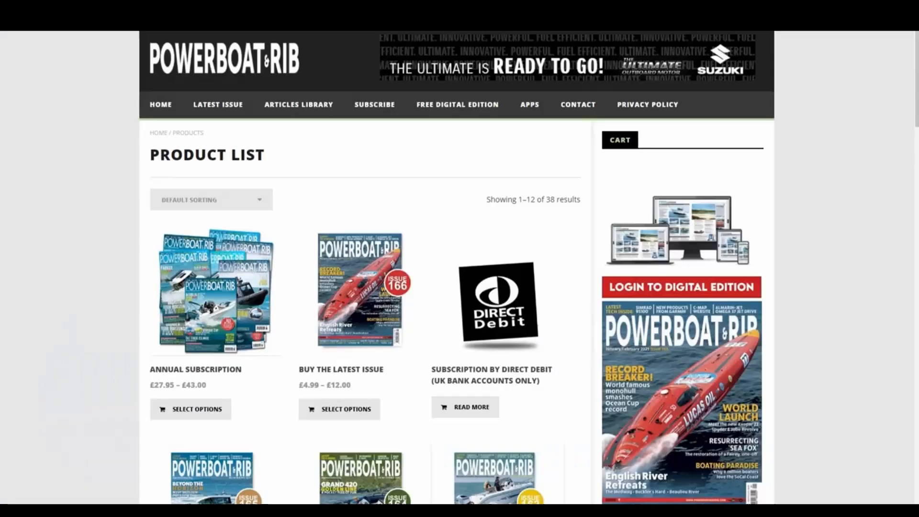
scroll(493, 247, down, 8)
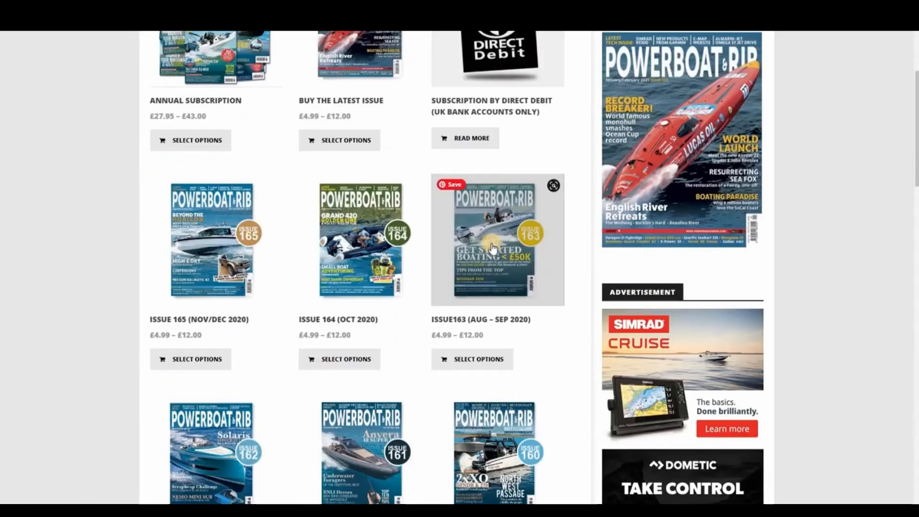
scroll(562, 267, down, 5)
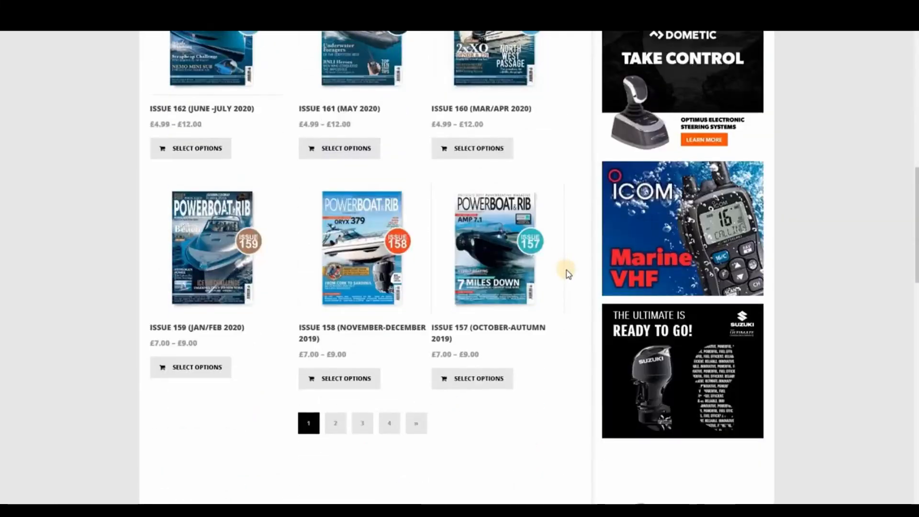
scroll(566, 274, up, 13)
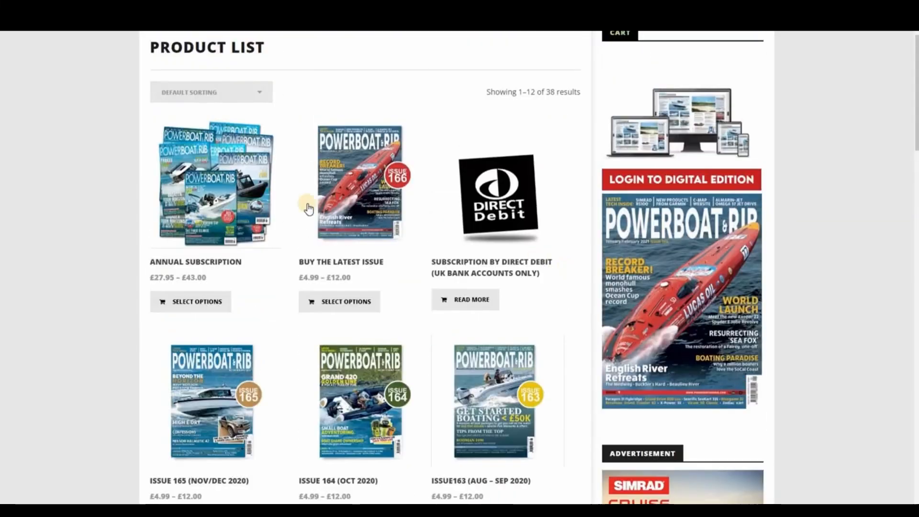
- Look through the Surrey Circle Health homepage, including its client testimonials
click(232, 200)
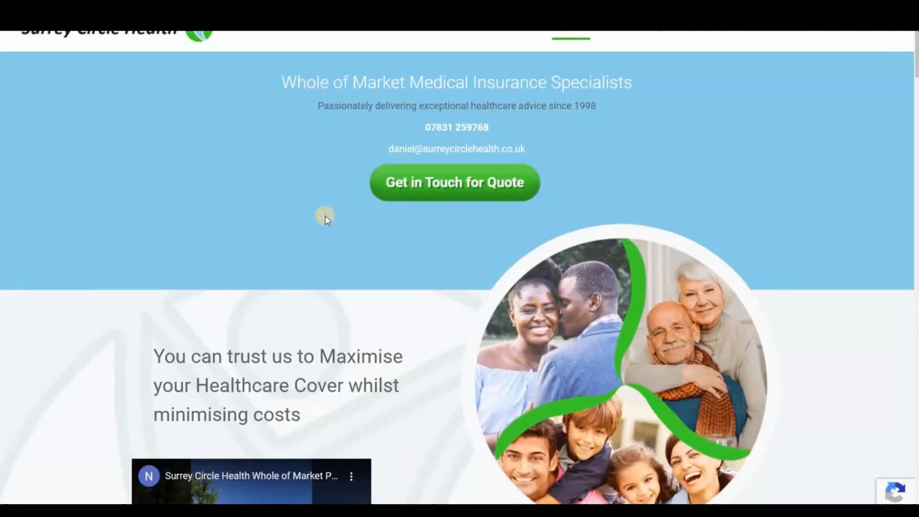
scroll(325, 218, down, 20)
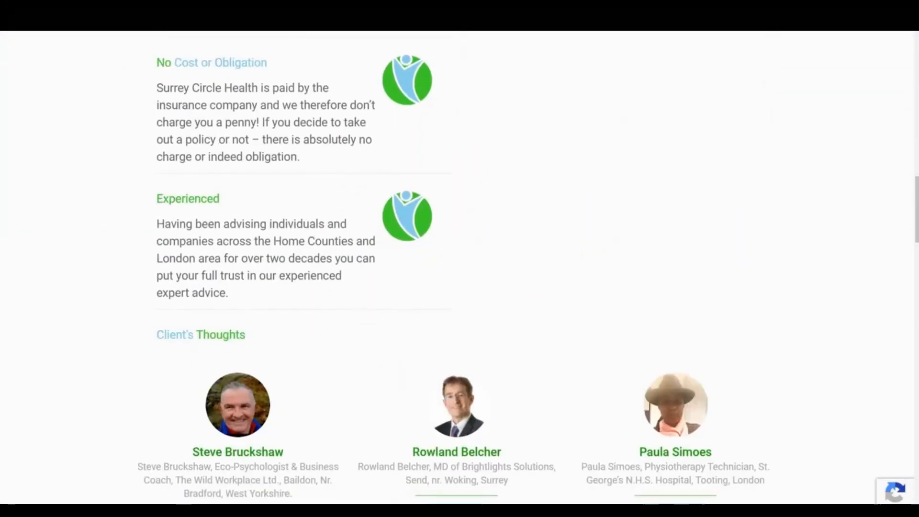
scroll(915, 100, up, 20)
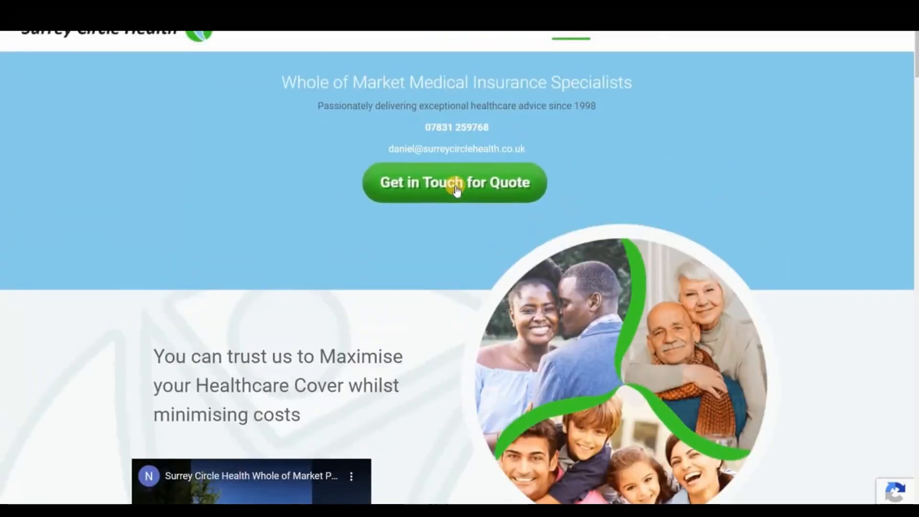
- View the Surrey Circle Health contact form for quotes and the site's frequently asked questions page
click(456, 190)
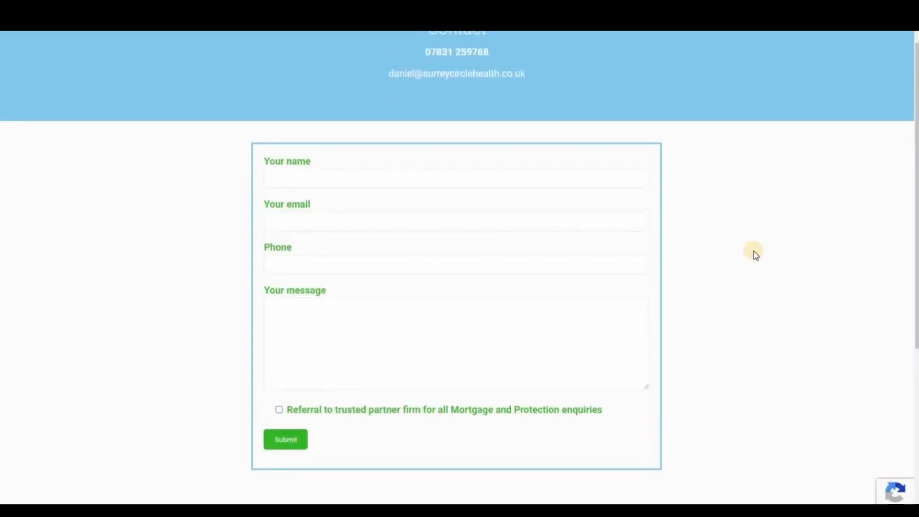
scroll(739, 215, up, 1)
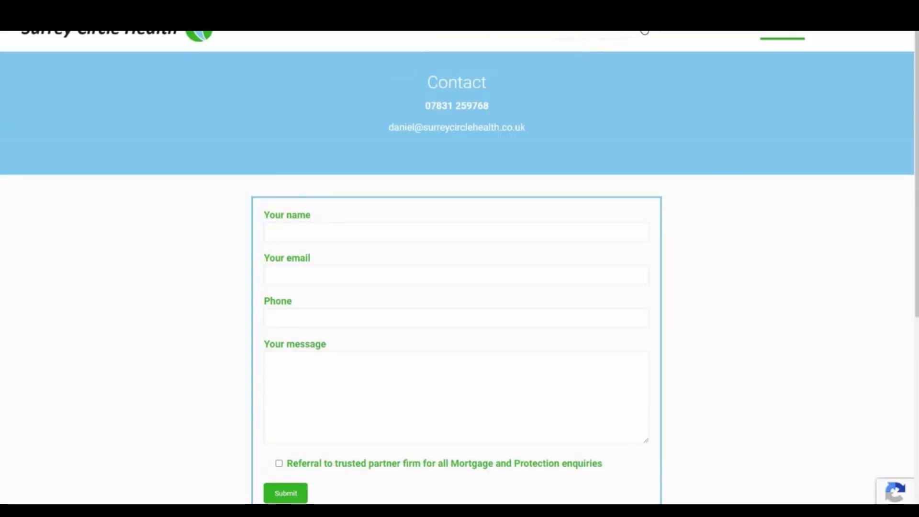
click(656, 31)
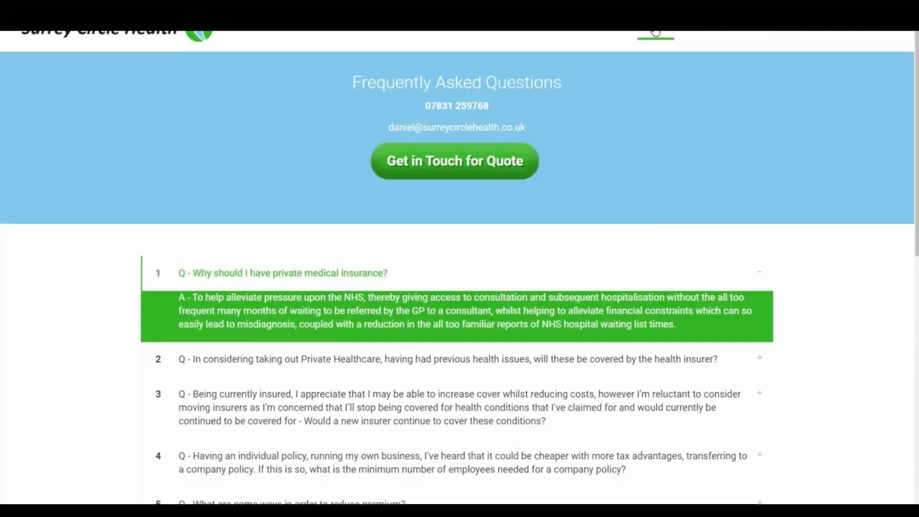
click(859, 32)
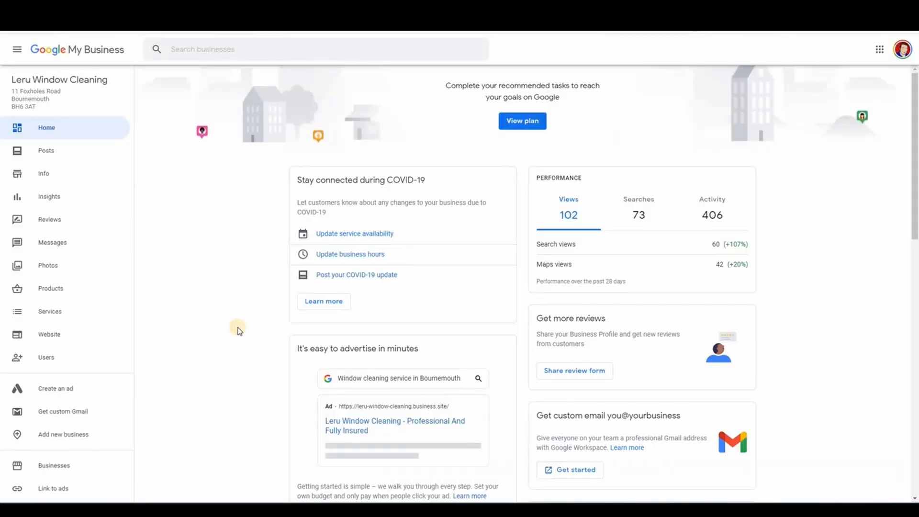
- In Google My Business, examine the Leru Window Cleaning website from its header photo through updates, testimonials and gallery to the contact details
click(49, 335)
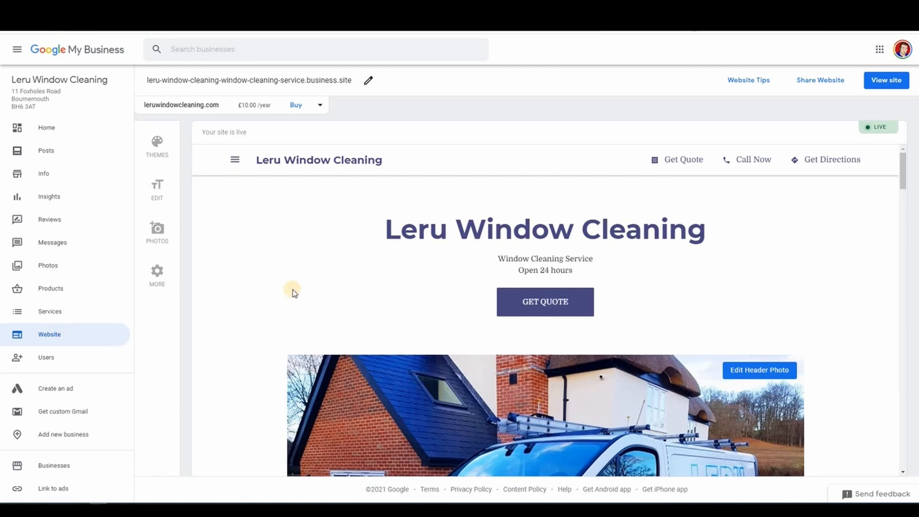
scroll(295, 293, down, 3)
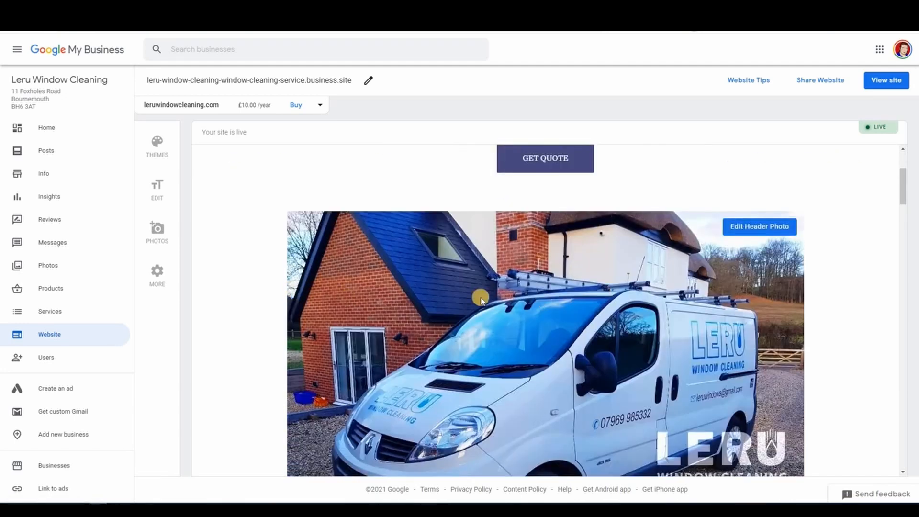
scroll(526, 344, down, 6)
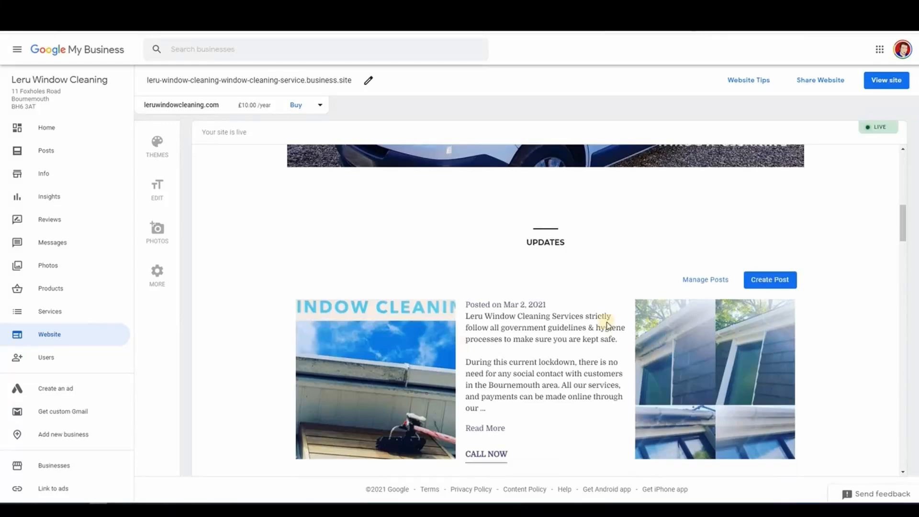
scroll(525, 345, down, 10)
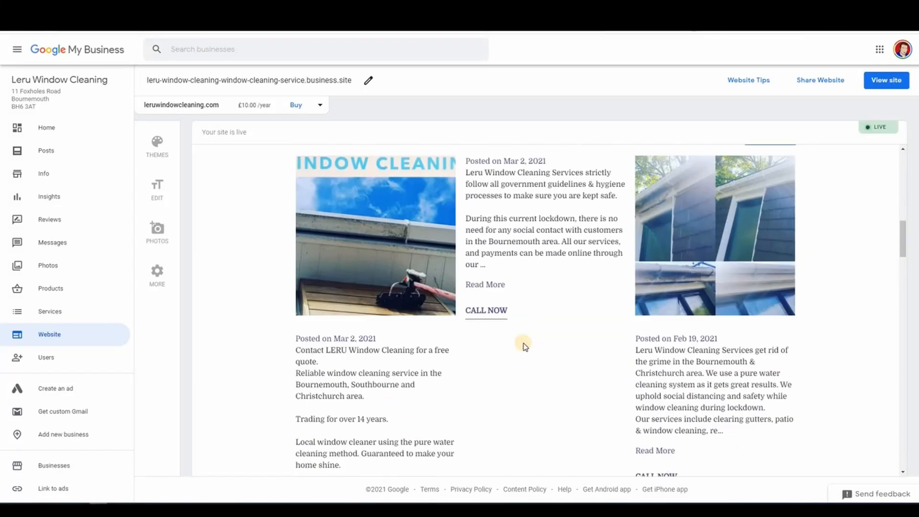
scroll(525, 345, down, 4)
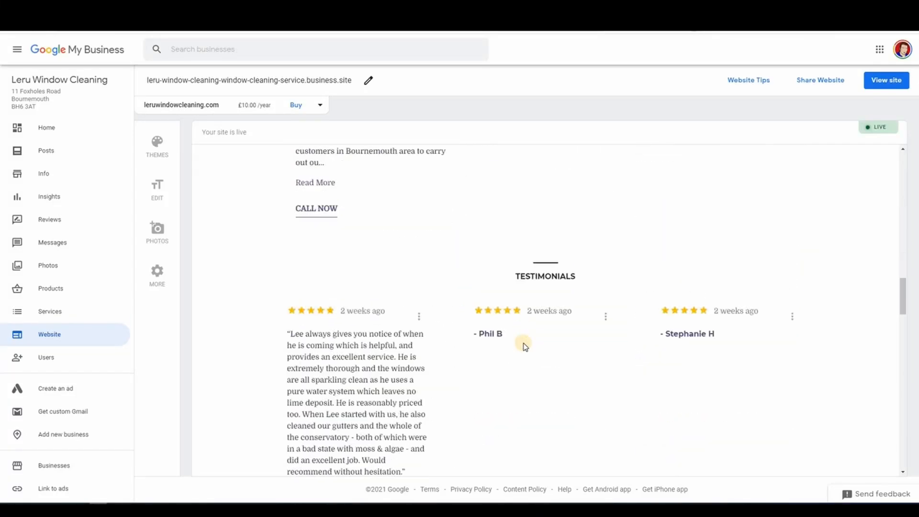
scroll(525, 346, down, 7)
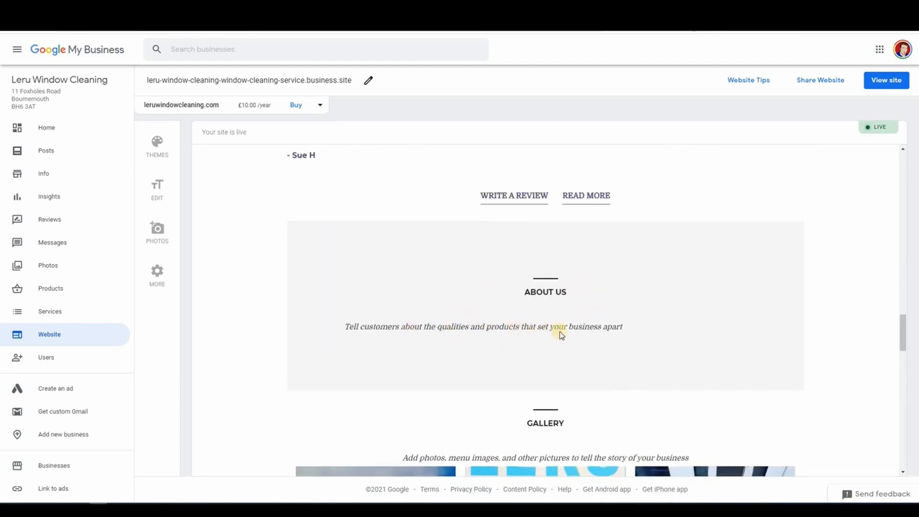
scroll(550, 335, down, 11)
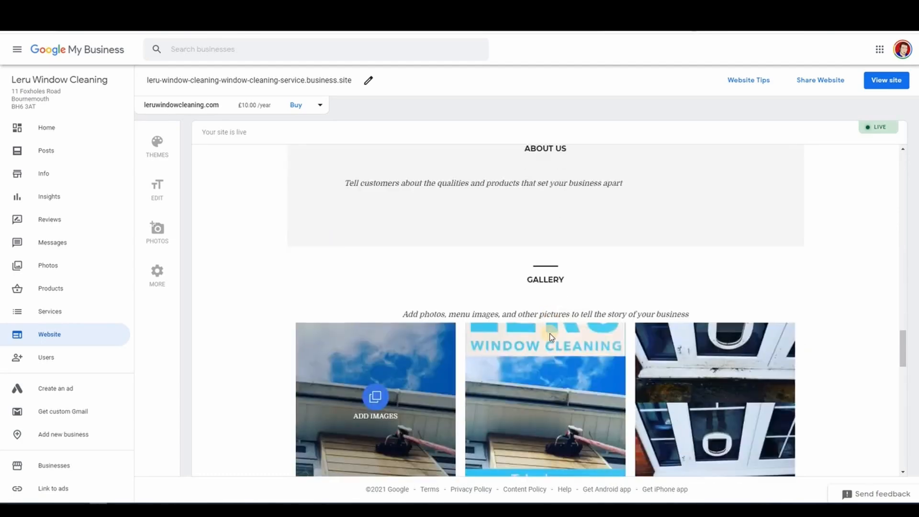
scroll(549, 336, down, 6)
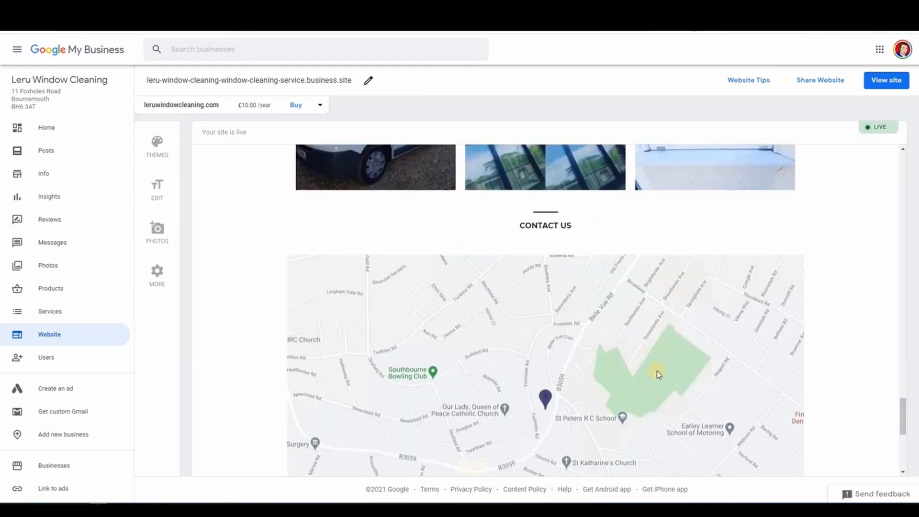
scroll(574, 350, down, 6)
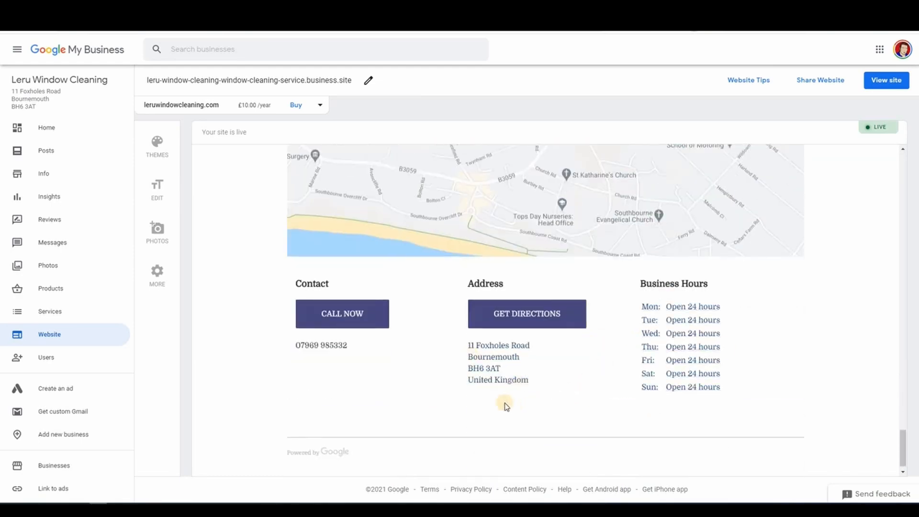
- View the Leru Window Cleaning posts and open the business information page
click(50, 154)
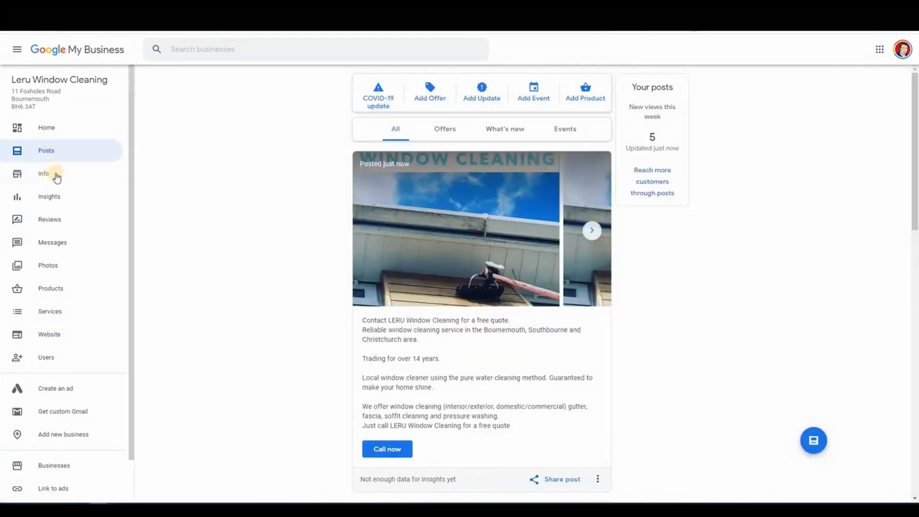
click(49, 175)
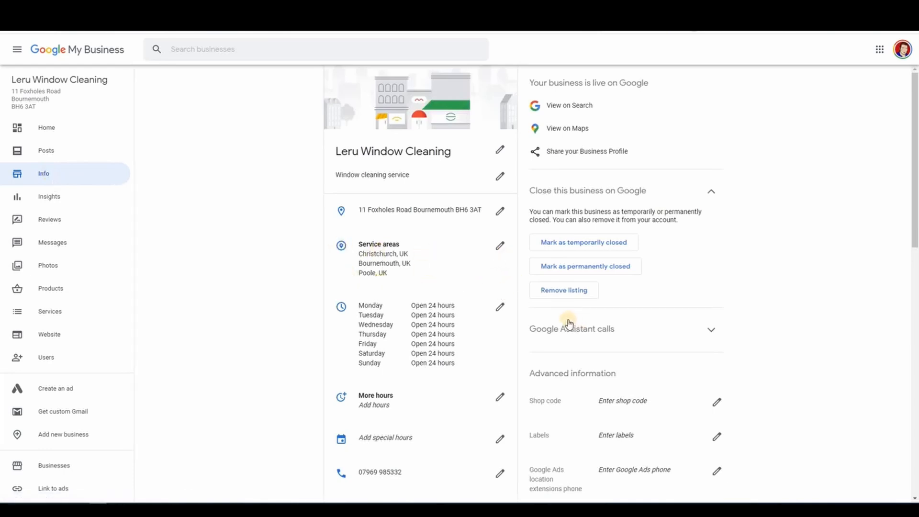
- Look over the business info and home dashboard for Leru Window Cleaning, and open its website editor
scroll(569, 323, down, 9)
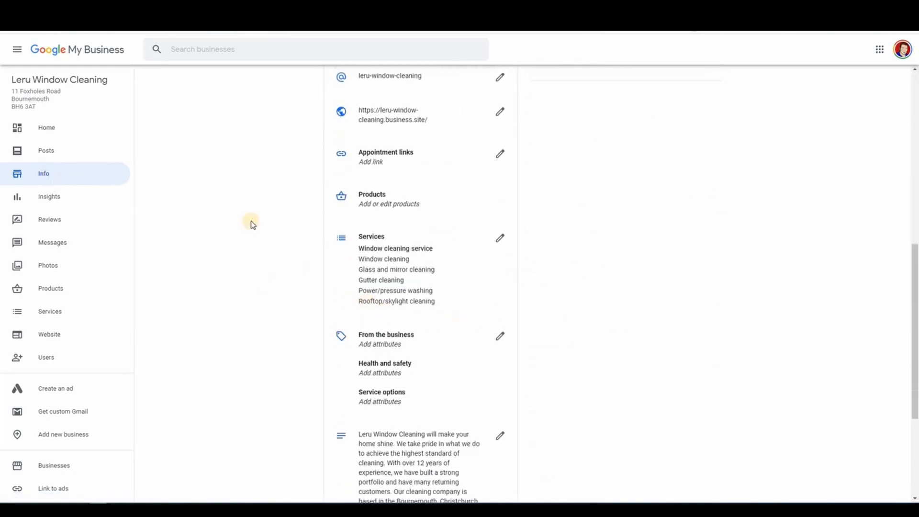
click(40, 130)
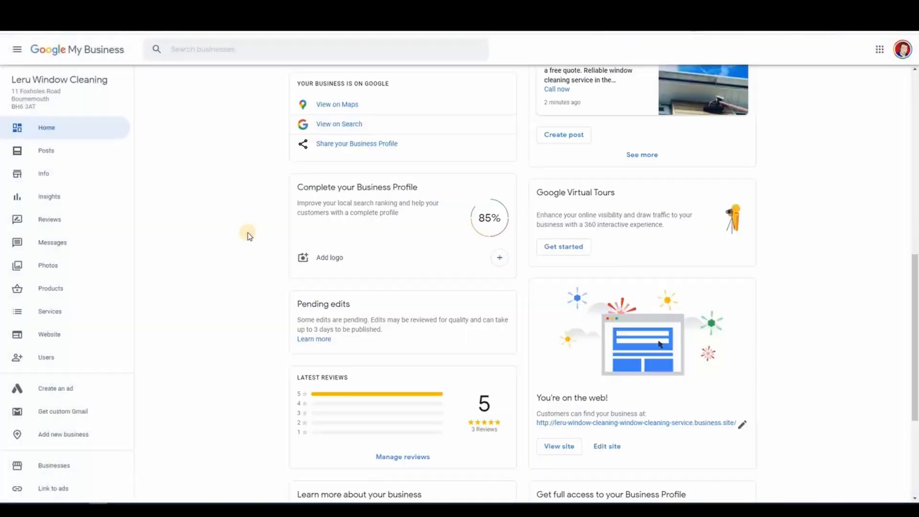
scroll(474, 276, down, 3)
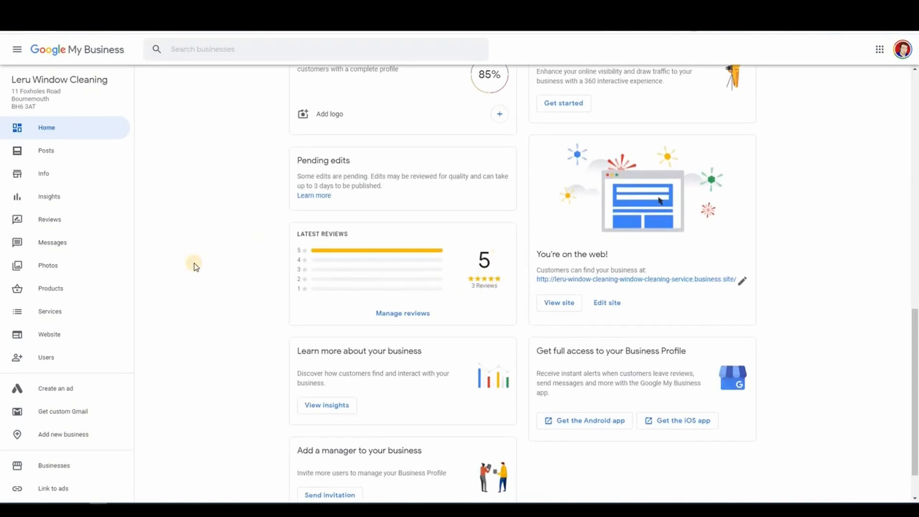
click(104, 331)
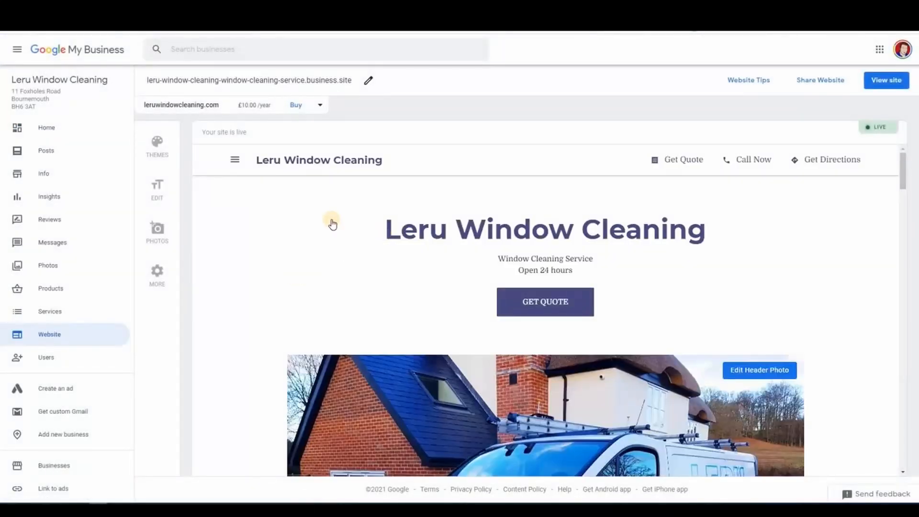
- Open the live Leru Window Cleaning site in a new browser tab and look over its header photo and update posts
right_click(872, 85)
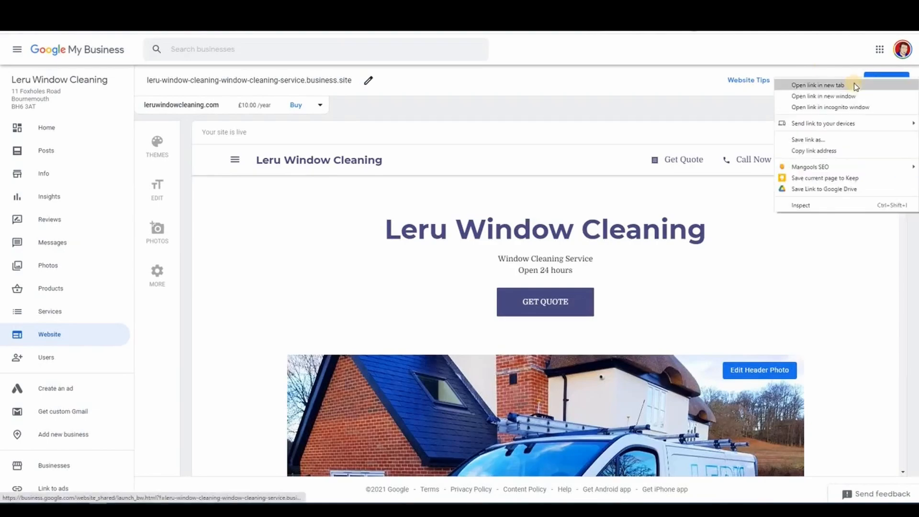
click(852, 83)
key(ctrl+Tab)
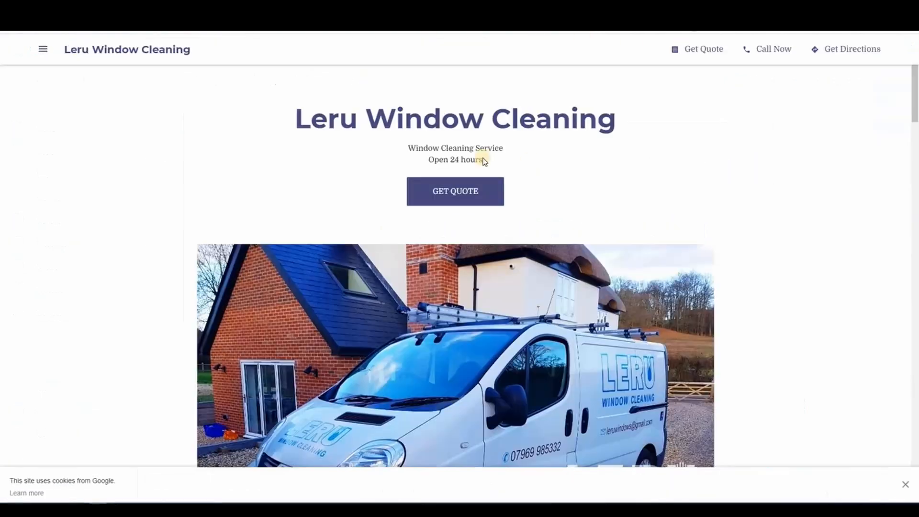
scroll(558, 162, down, 6)
scroll(561, 171, down, 15)
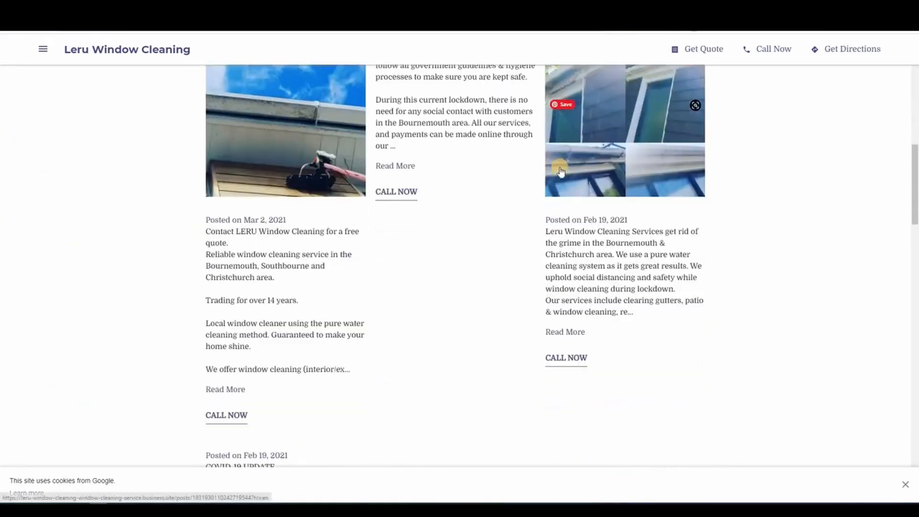
scroll(557, 171, up, 5)
scroll(555, 175, up, 8)
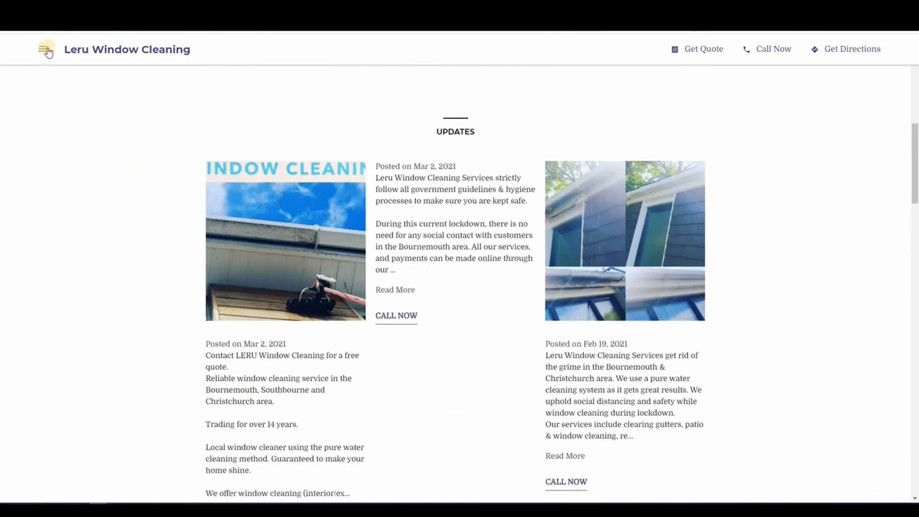
- Use the live site's navigation to visit the Updates section and the Testimonials section
click(44, 51)
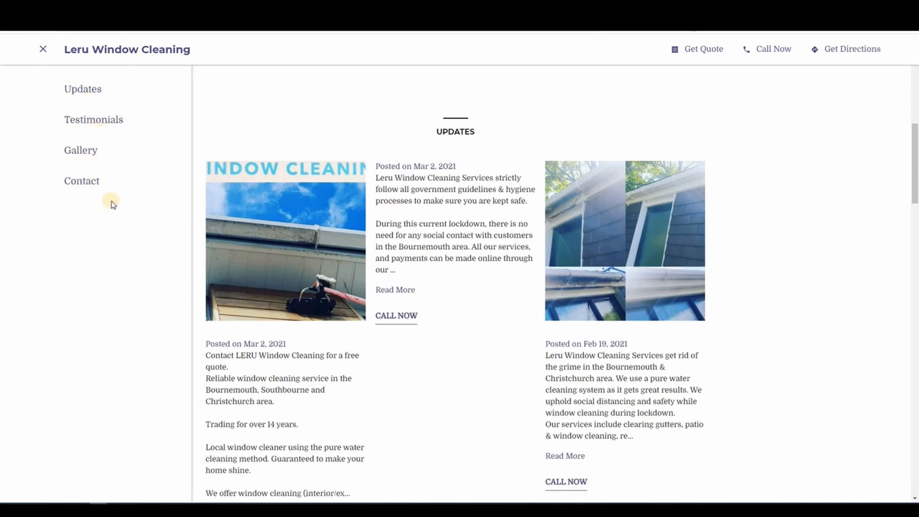
click(95, 90)
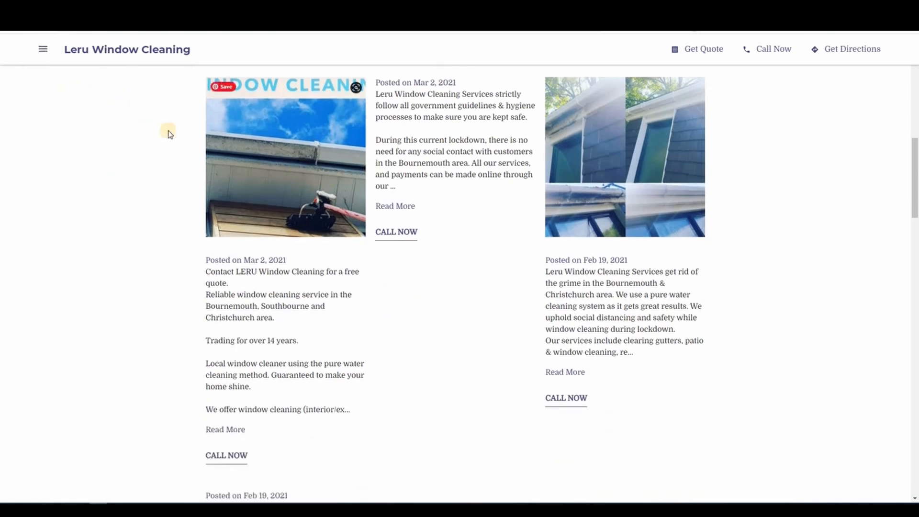
click(43, 57)
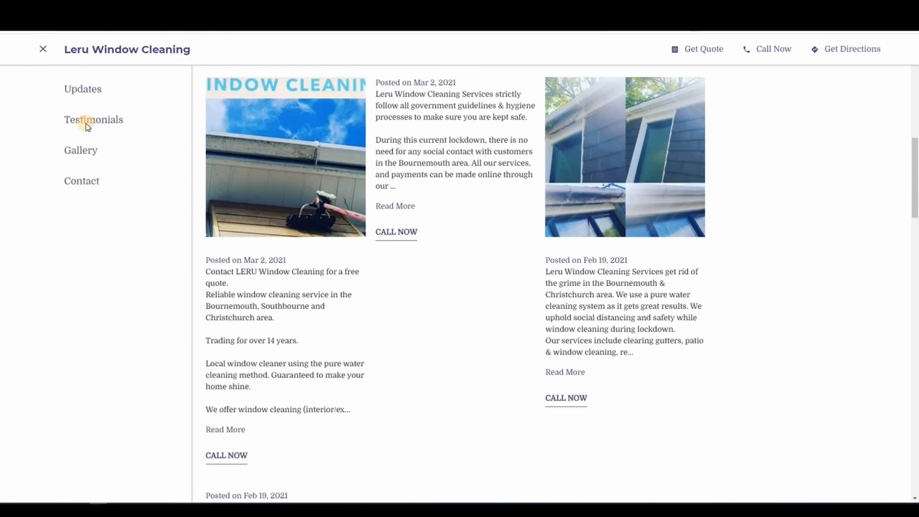
click(88, 121)
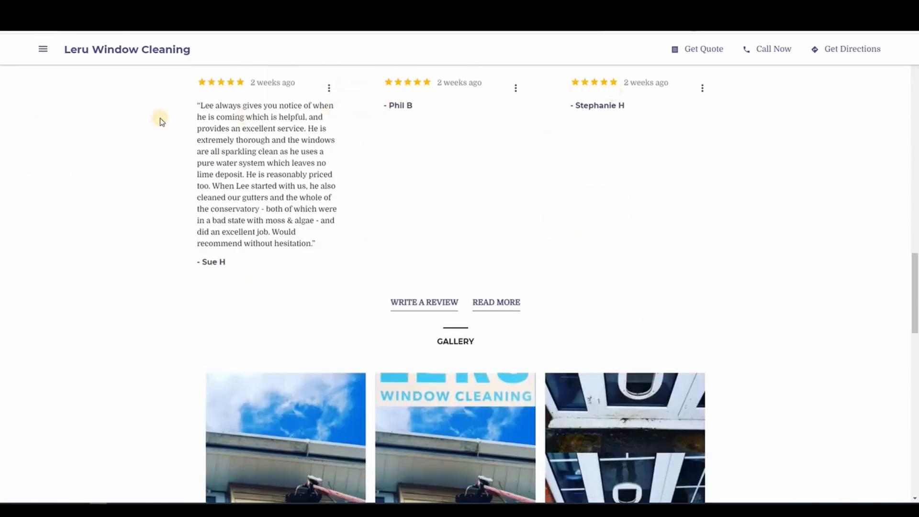
- Go to the site's Gallery section, view several business photos full size, and close the photo viewer
click(43, 56)
click(77, 150)
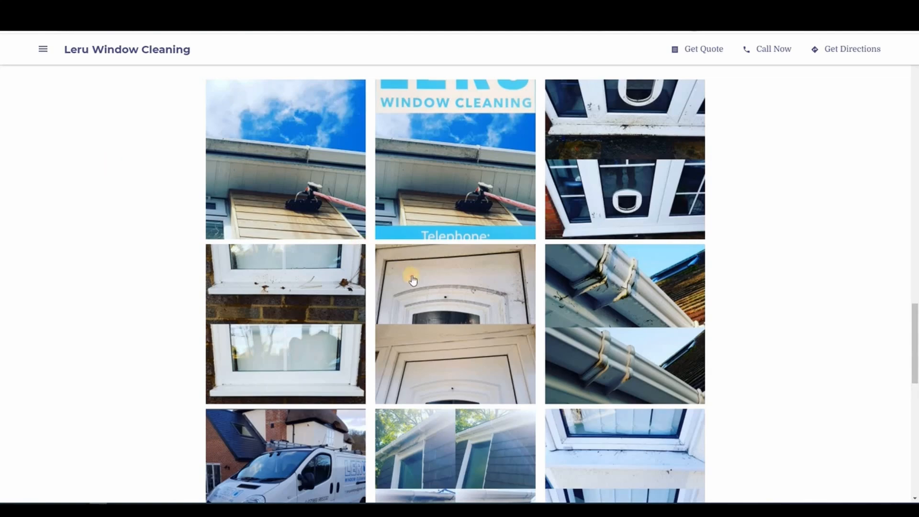
click(412, 269)
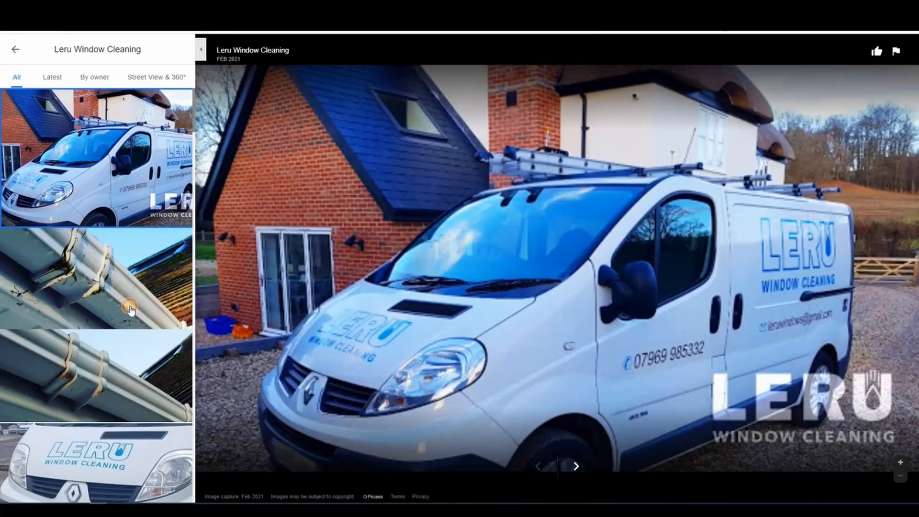
click(130, 310)
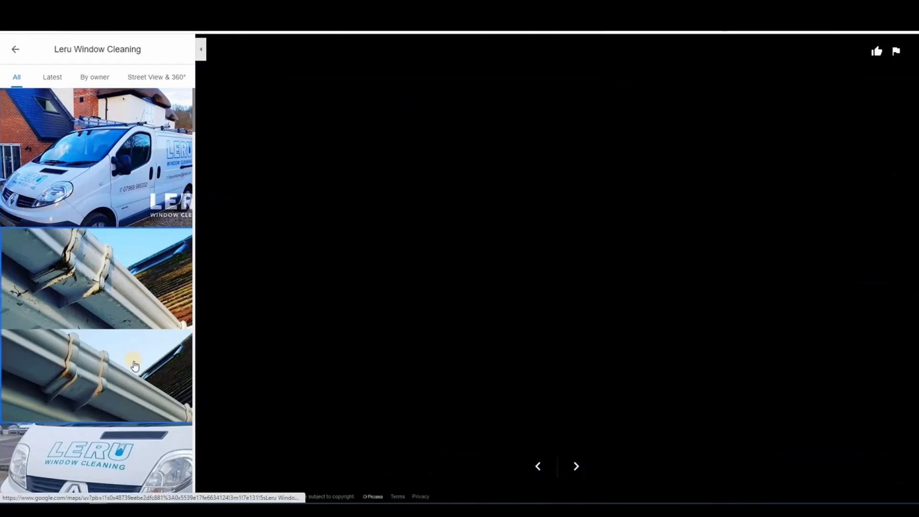
click(142, 447)
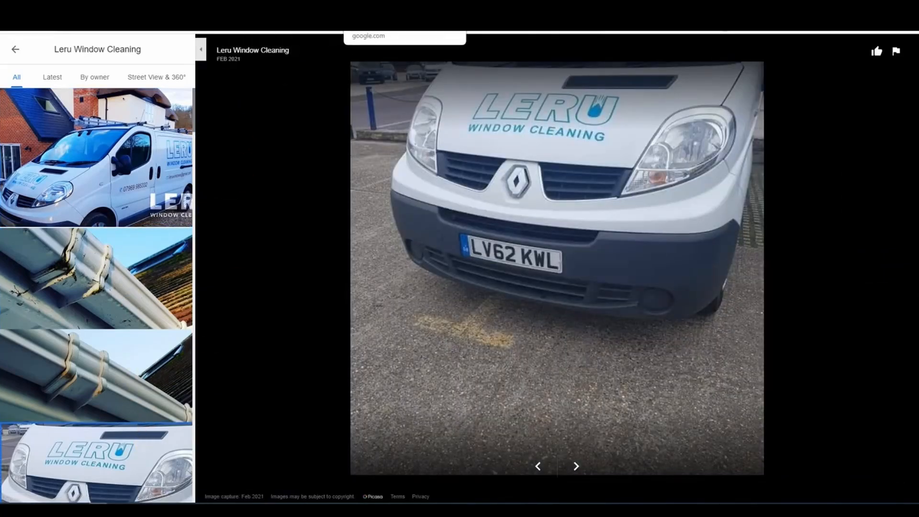
click(407, 19)
- Go to the site's Contact section and review the map, phone, address and business hours
click(43, 52)
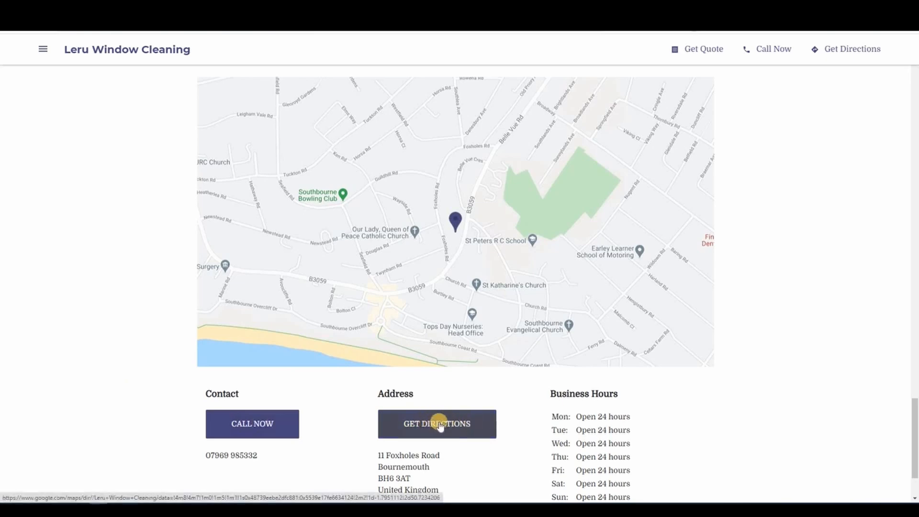
scroll(608, 414, down, 2)
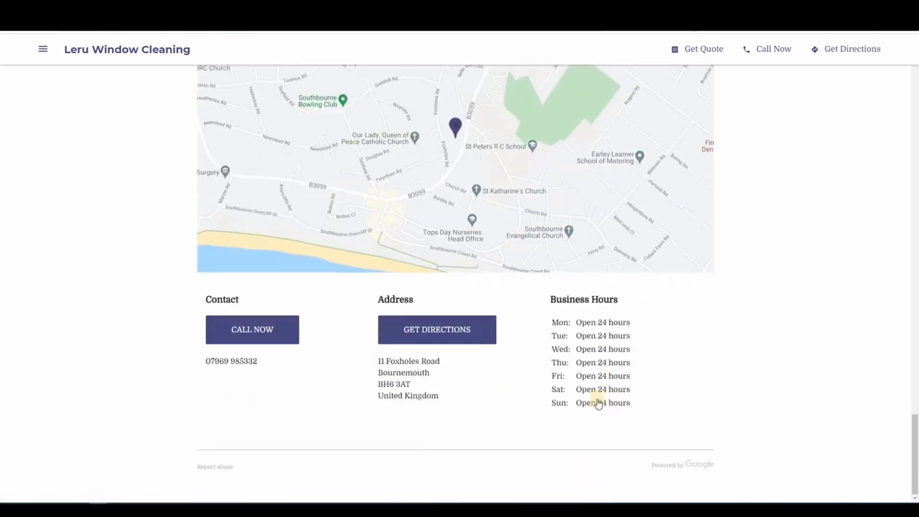
scroll(445, 271, up, 3)
scroll(472, 326, up, 2)
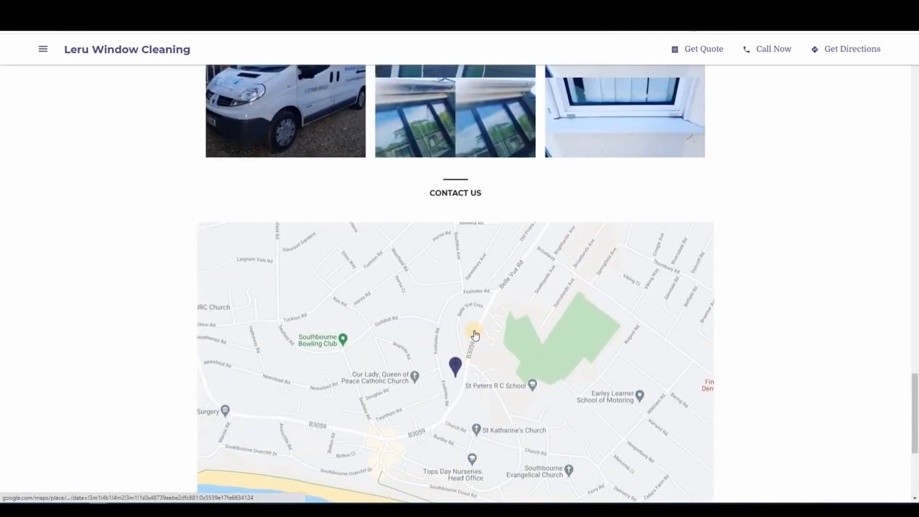
scroll(475, 330, down, 1)
- View the business location in Google Maps, and return to the site to look back up through its sections
click(476, 330)
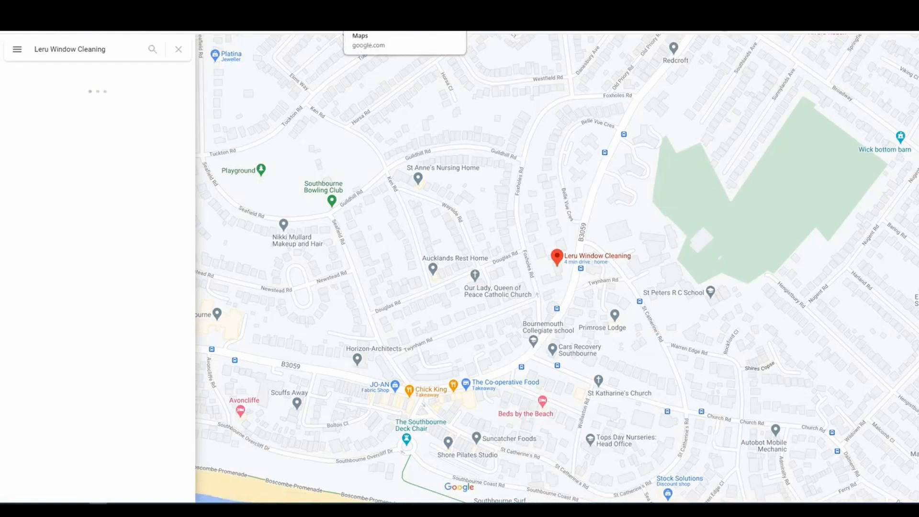
click(446, 9)
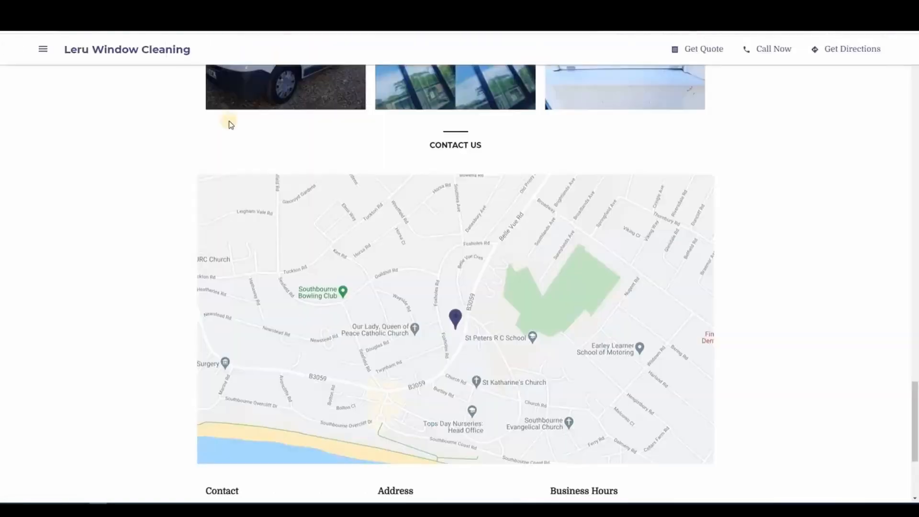
scroll(531, 302, up, 20)
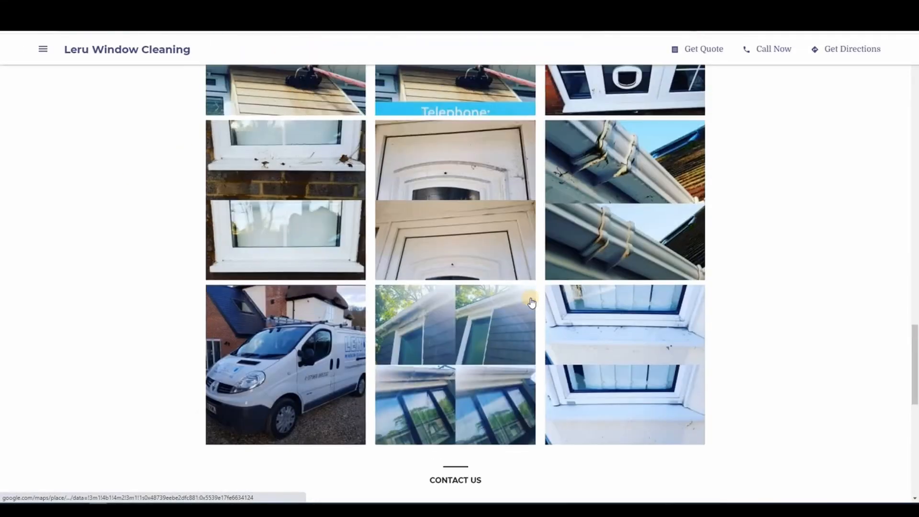
scroll(530, 300, up, 15)
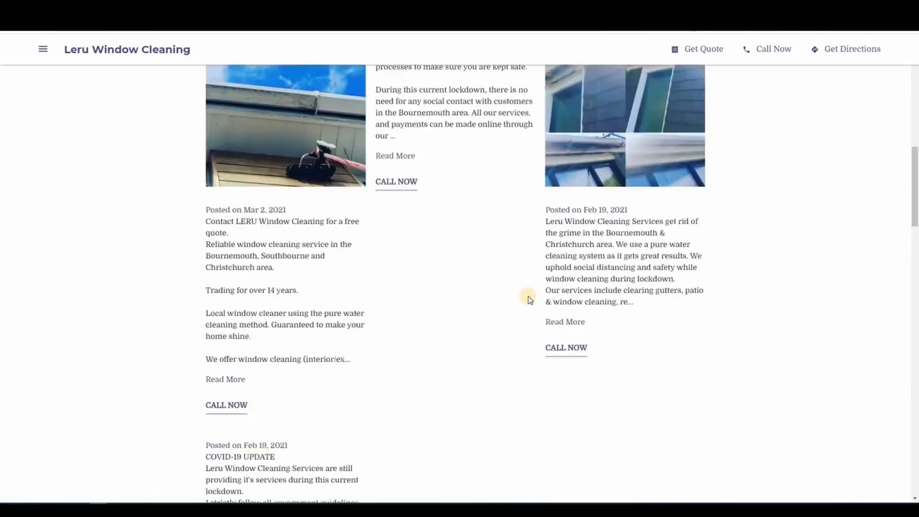
scroll(526, 299, up, 5)
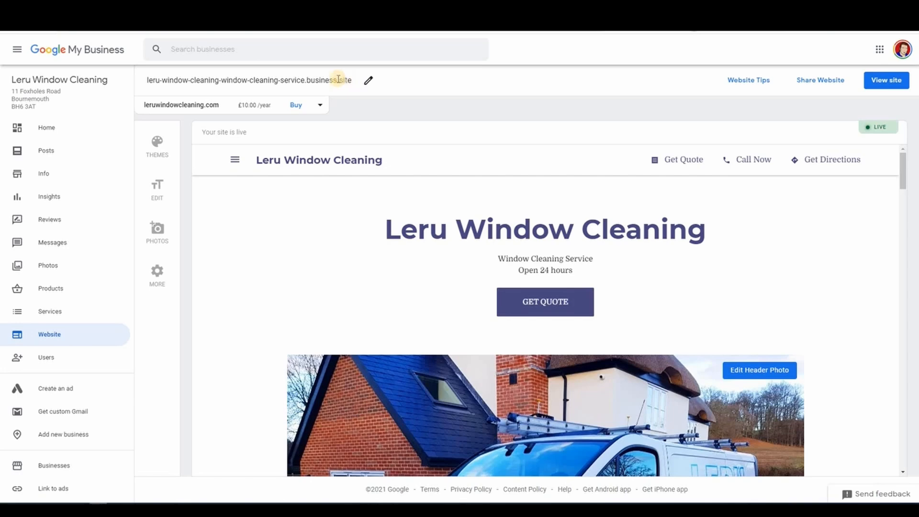
- Check the sharing options for the business website in the website editor, and close them
click(832, 81)
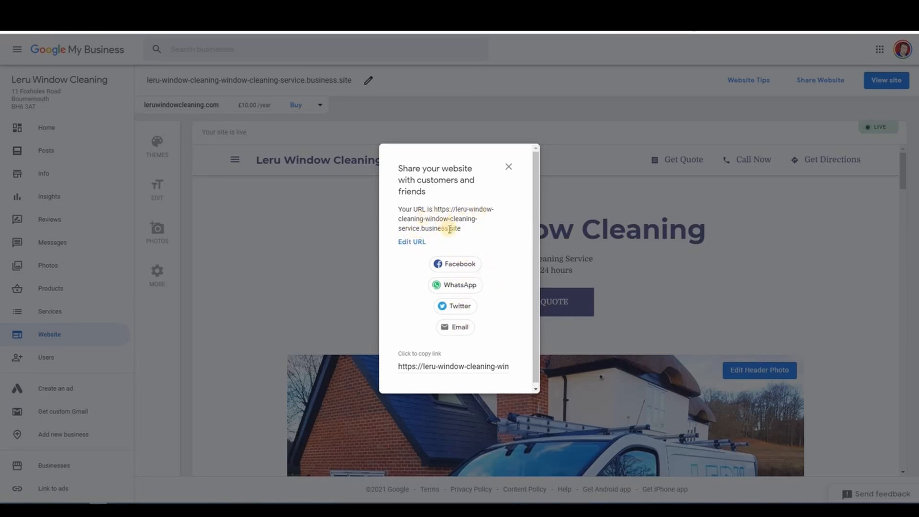
click(509, 167)
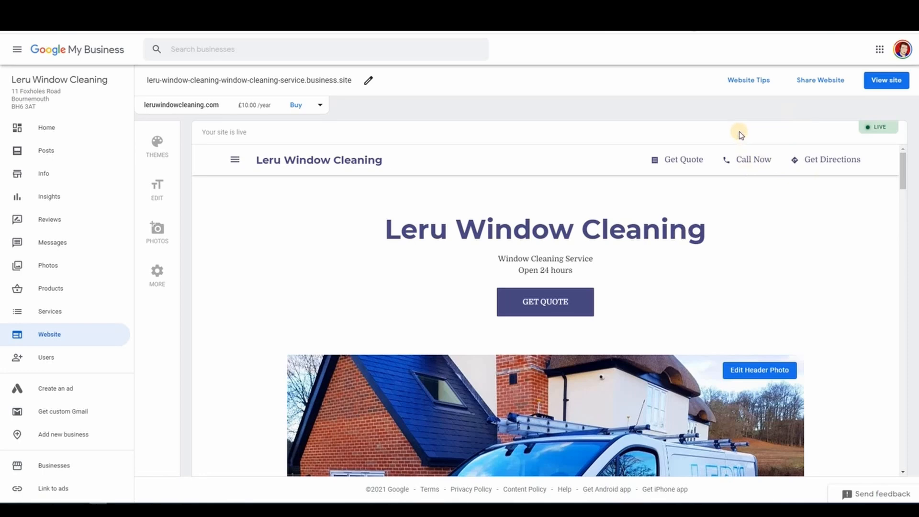
- Examine the editor's site preview from the header photo through Updates, Testimonials, About Us and the start of the Gallery
scroll(793, 237, down, 3)
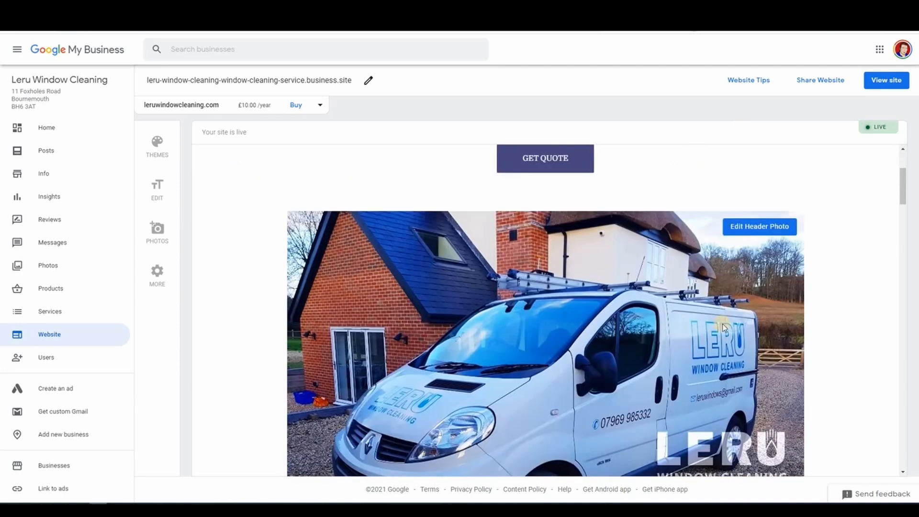
scroll(816, 313, down, 2)
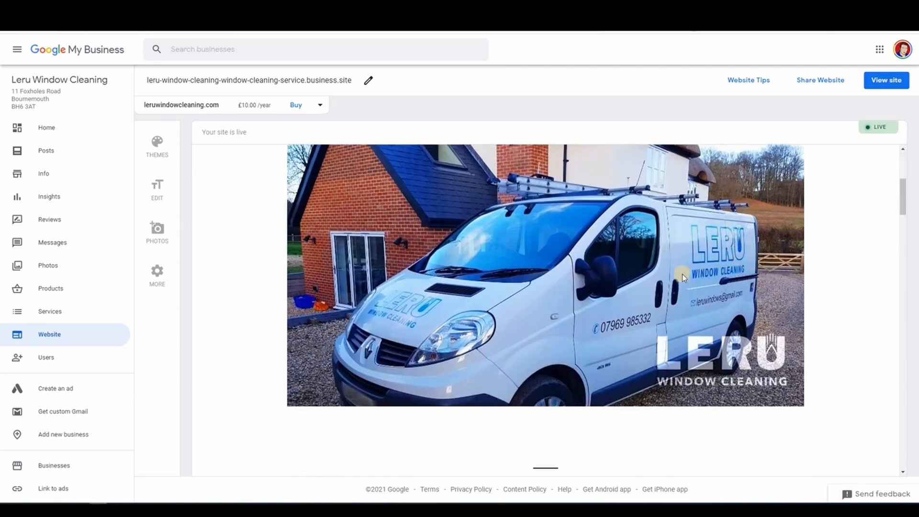
scroll(727, 282, down, 5)
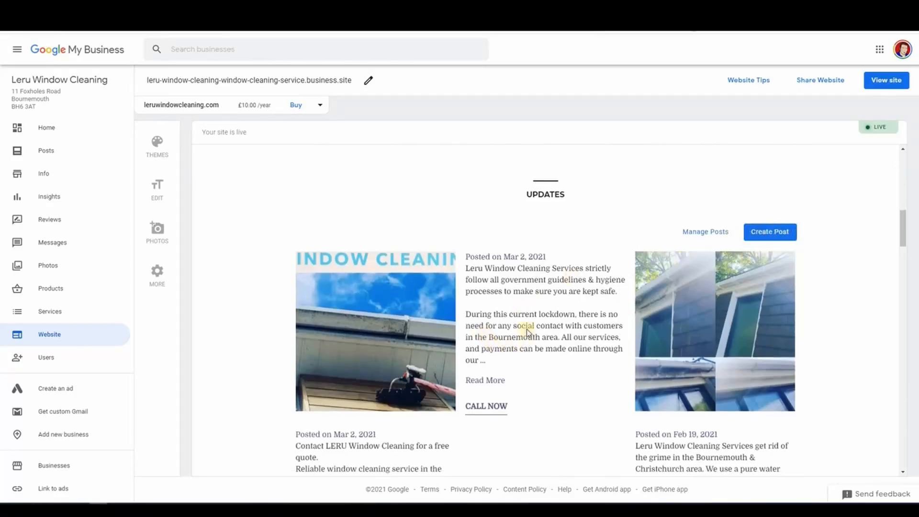
scroll(526, 329, down, 2)
scroll(511, 317, down, 6)
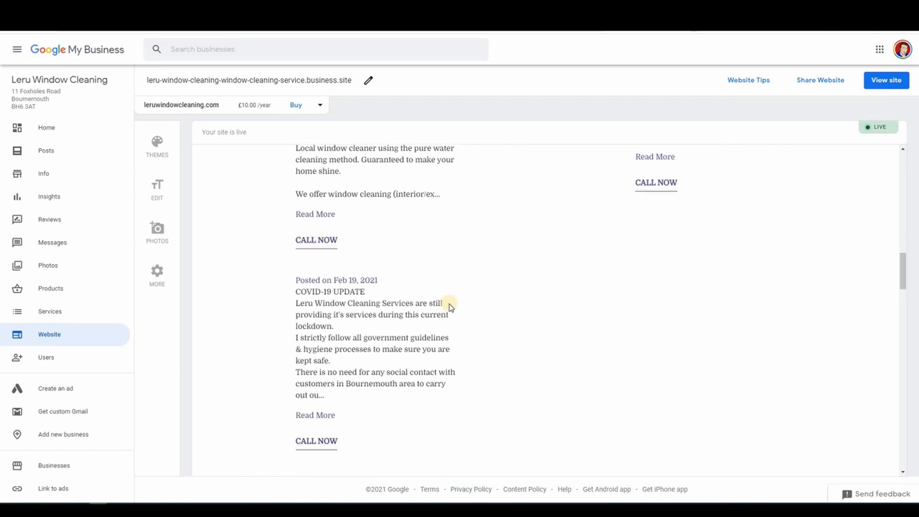
scroll(449, 307, down, 12)
scroll(450, 307, down, 4)
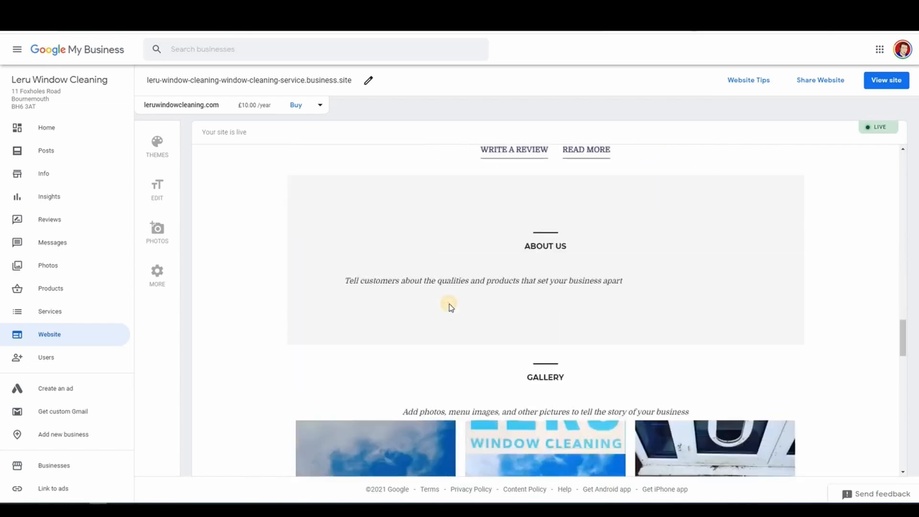
scroll(446, 298, up, 15)
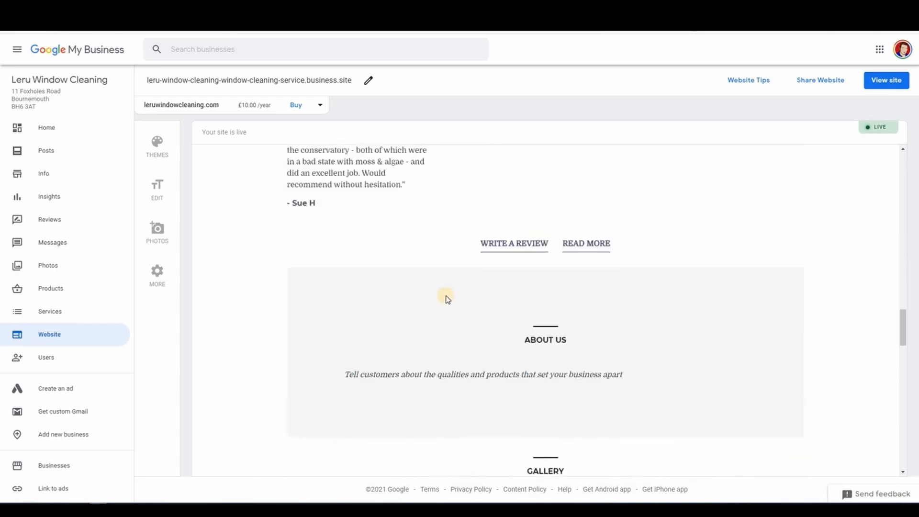
scroll(405, 284, up, 15)
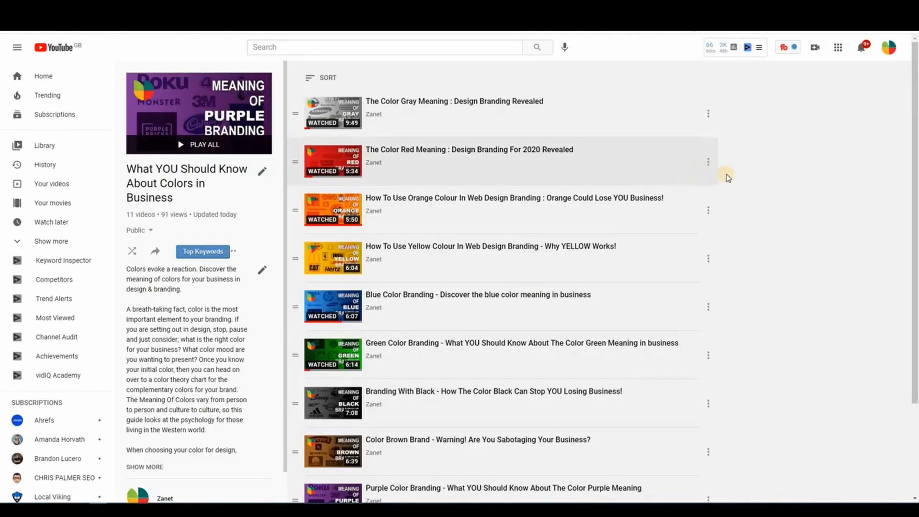
- Look through the videos in the YouTube playlist "What YOU Should Know About Colors in Business"
scroll(727, 178, down, 3)
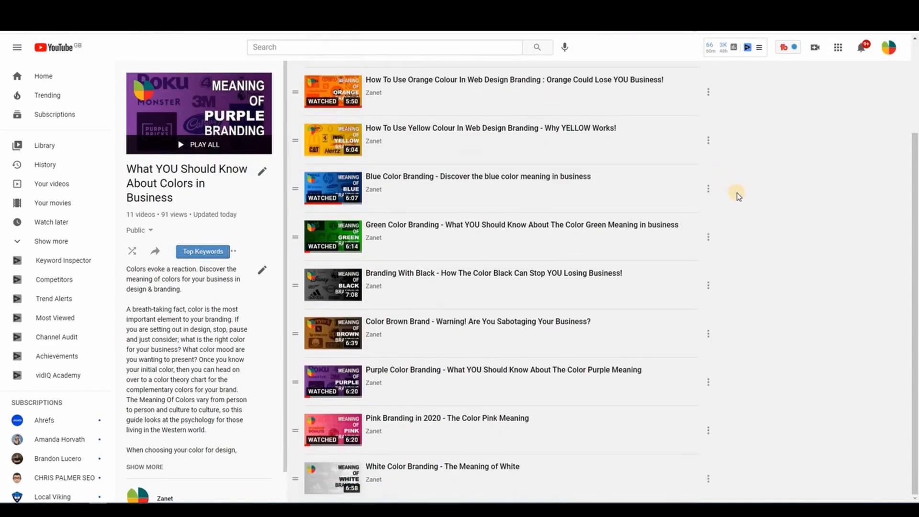
scroll(738, 196, up, 3)
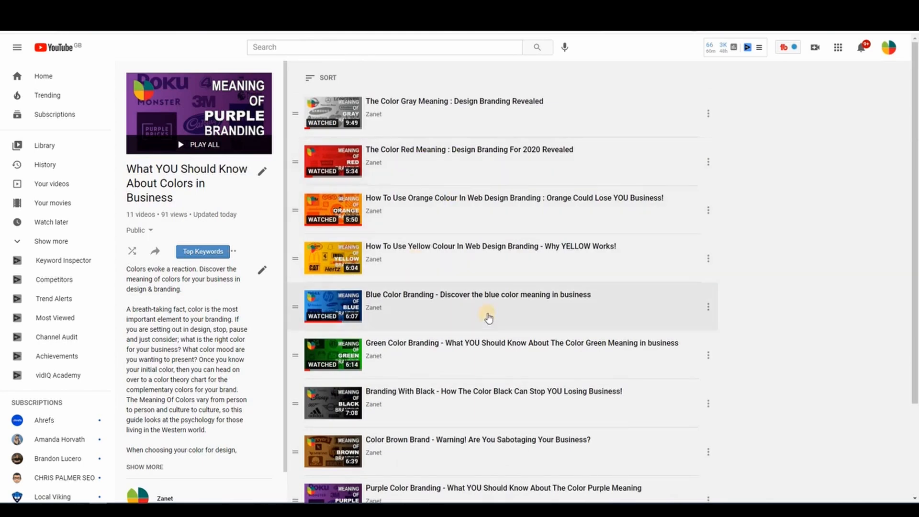
- Look through the remaining videos in the color branding playlist, and return to the Leru Window Cleaning website editor
scroll(489, 328, down, 2)
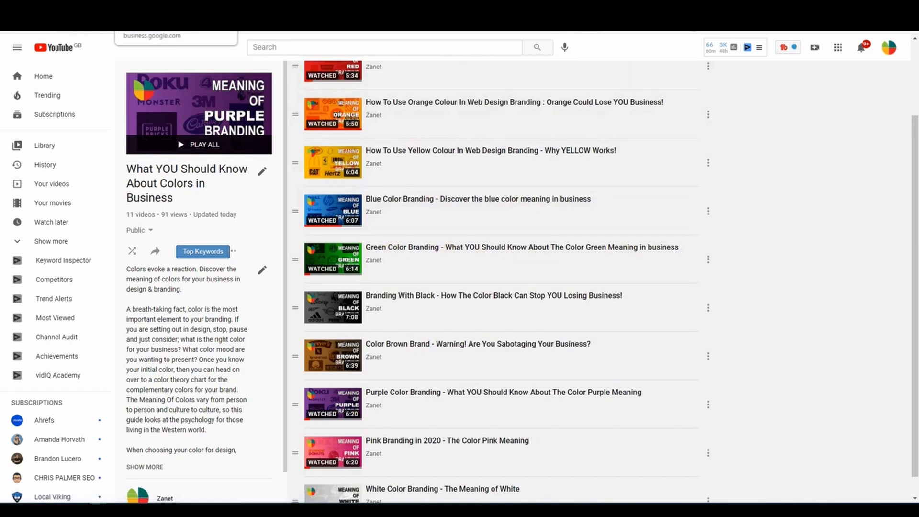
click(143, 21)
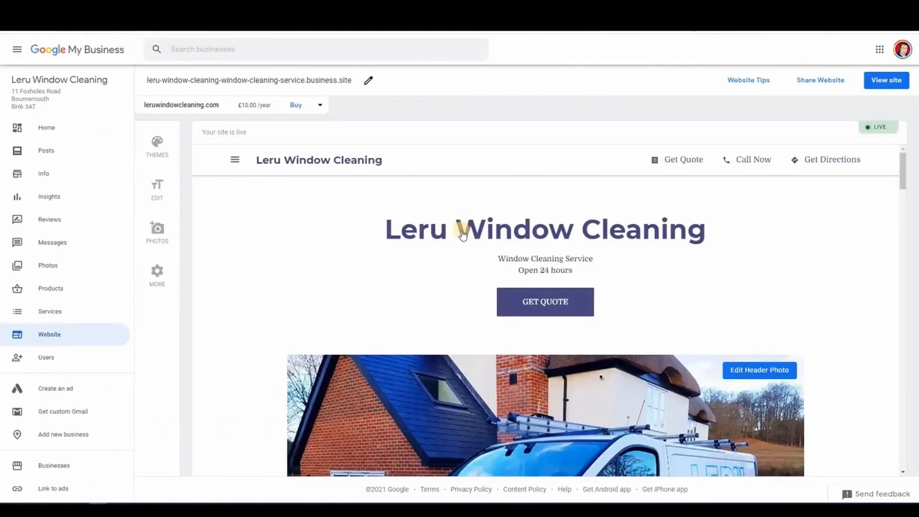
scroll(492, 220, down, 1)
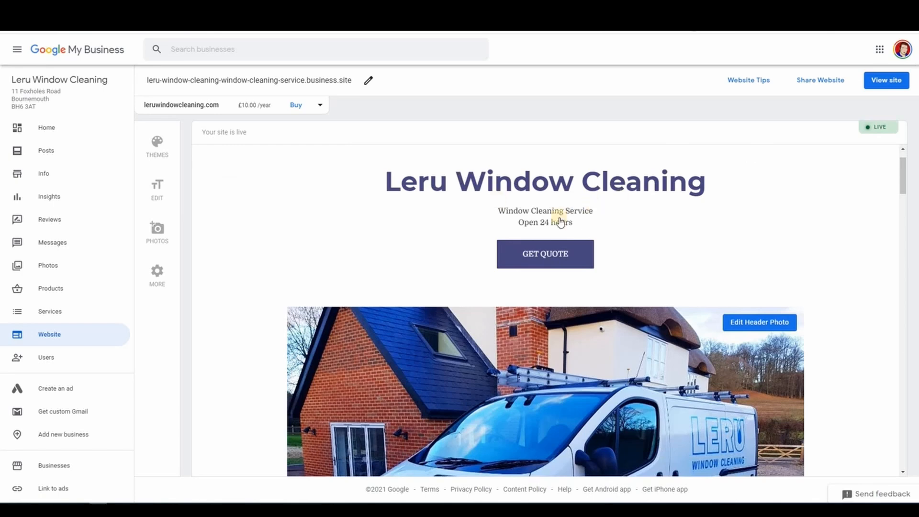
- Try the Lagos, Nouveau and Cream Soda themes on the business website
click(157, 143)
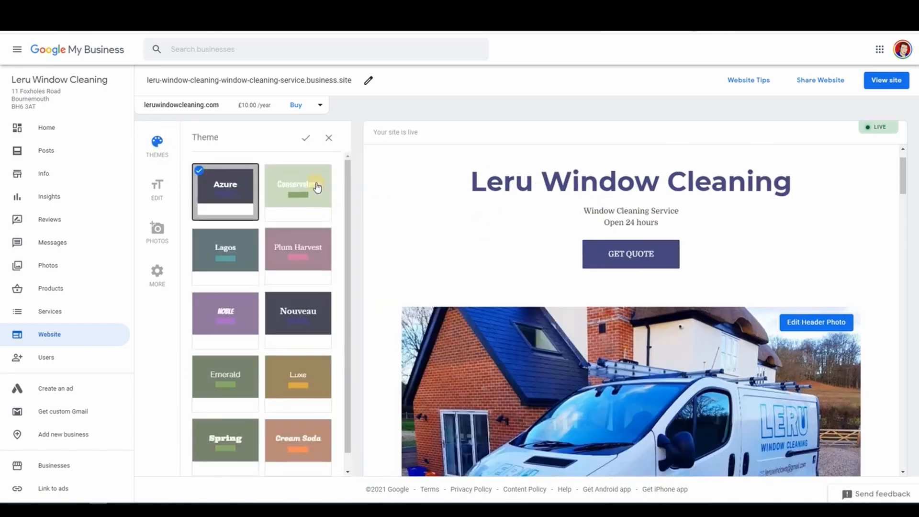
click(236, 262)
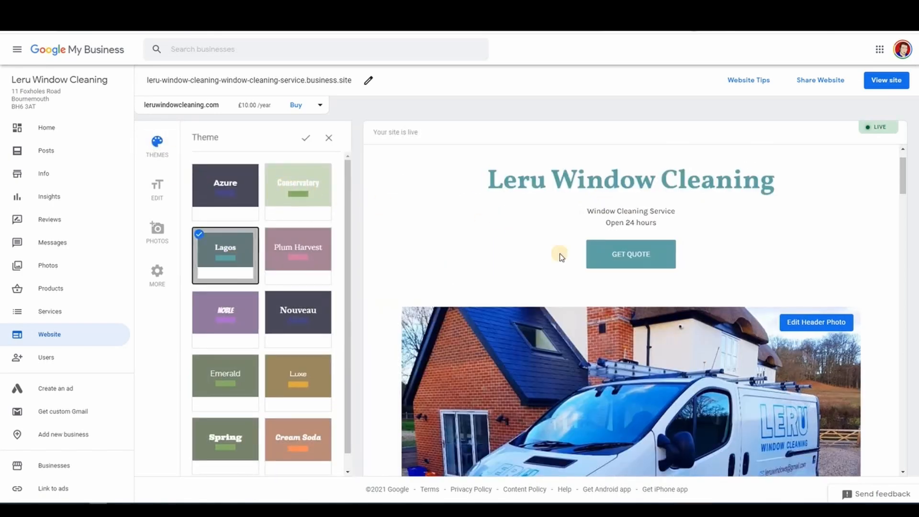
click(308, 320)
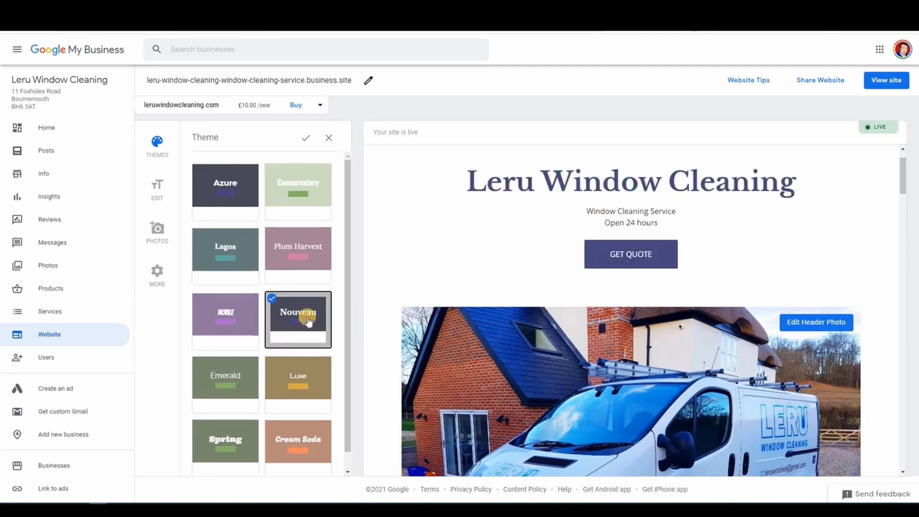
click(246, 209)
click(295, 314)
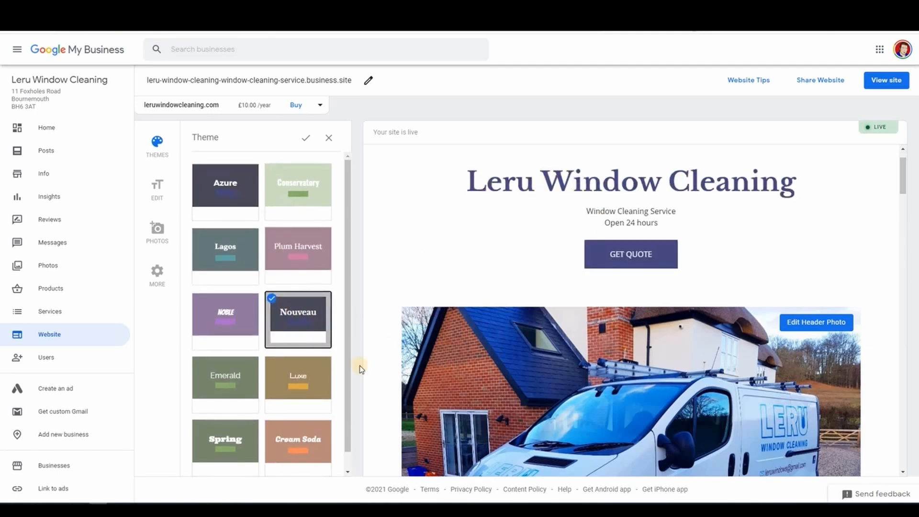
scroll(309, 412, down, 1)
click(304, 415)
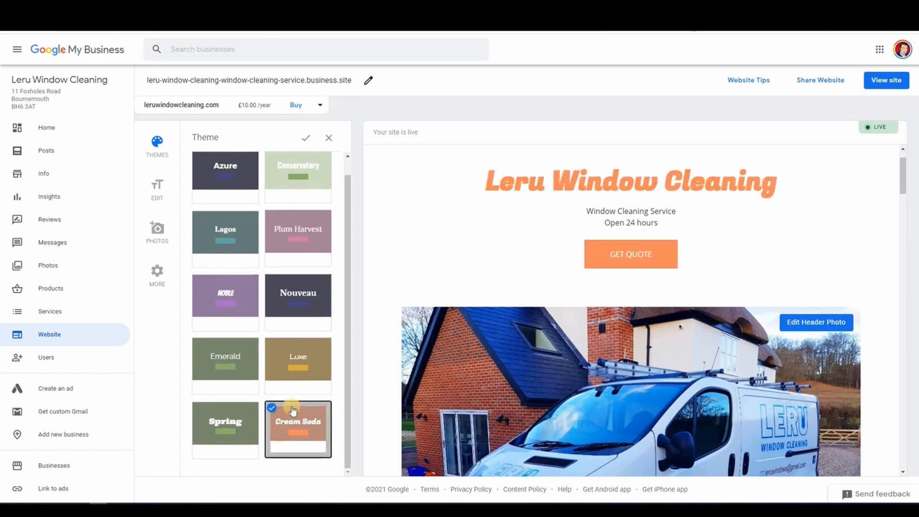
- Try the Luxe, Plum Harvest and Conservatory themes on the website, and discard the theme changes
click(297, 367)
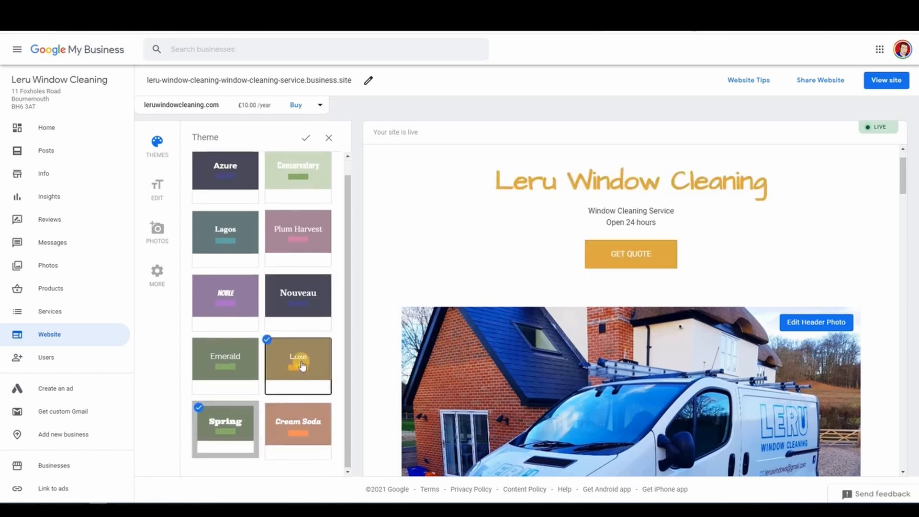
click(232, 296)
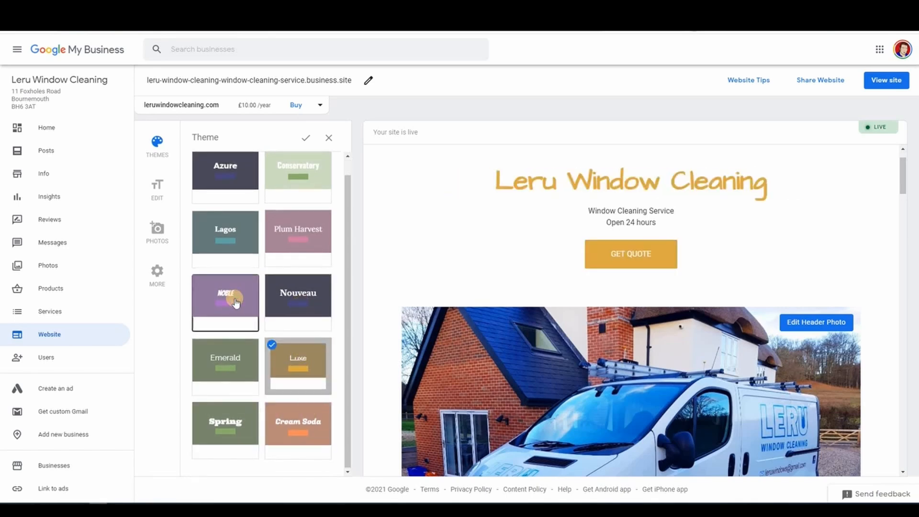
click(298, 238)
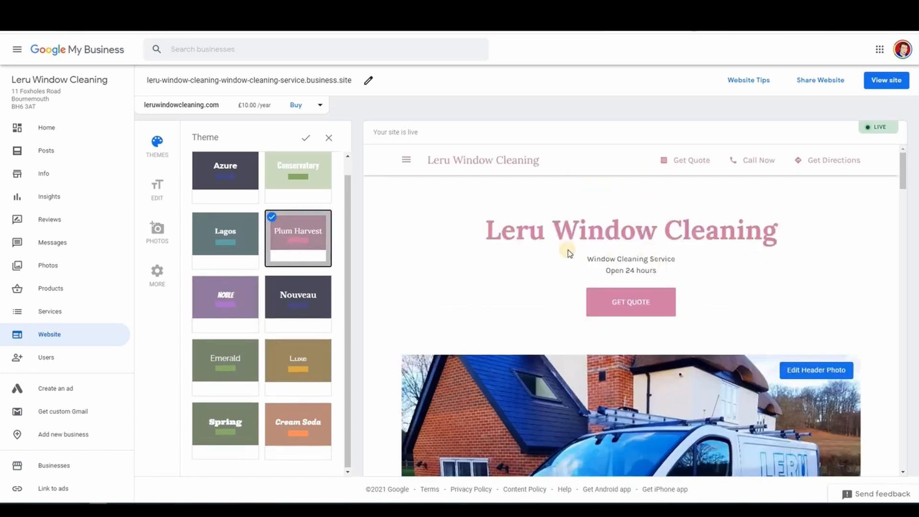
click(308, 179)
click(158, 142)
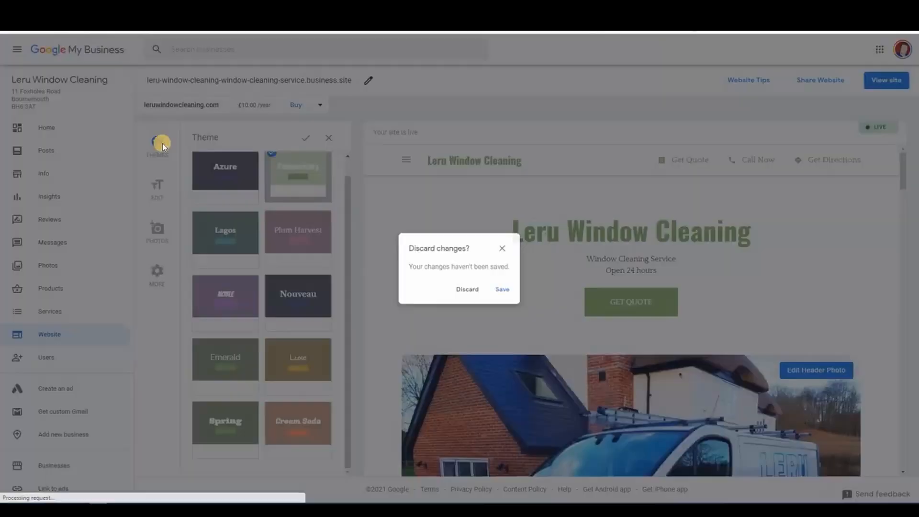
click(479, 294)
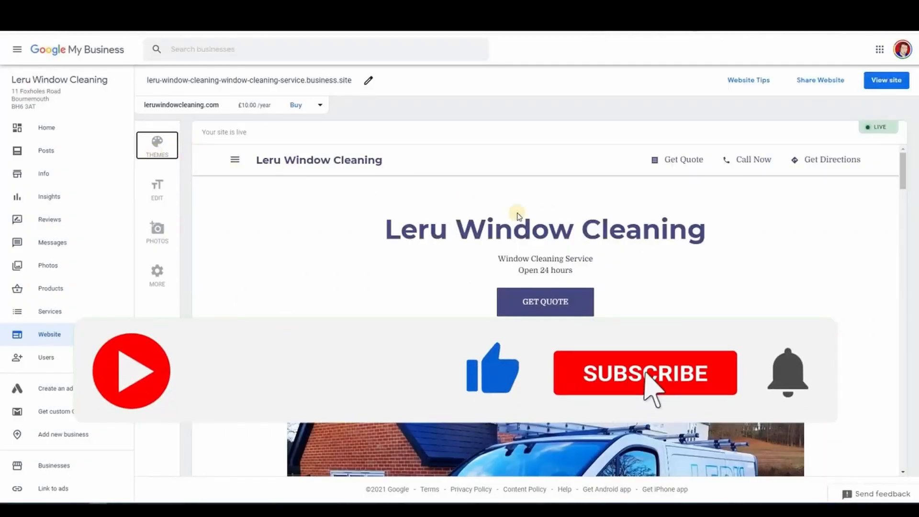
- Open the website's text settings and check the site preview from the header to the About Us and Gallery sections
click(159, 190)
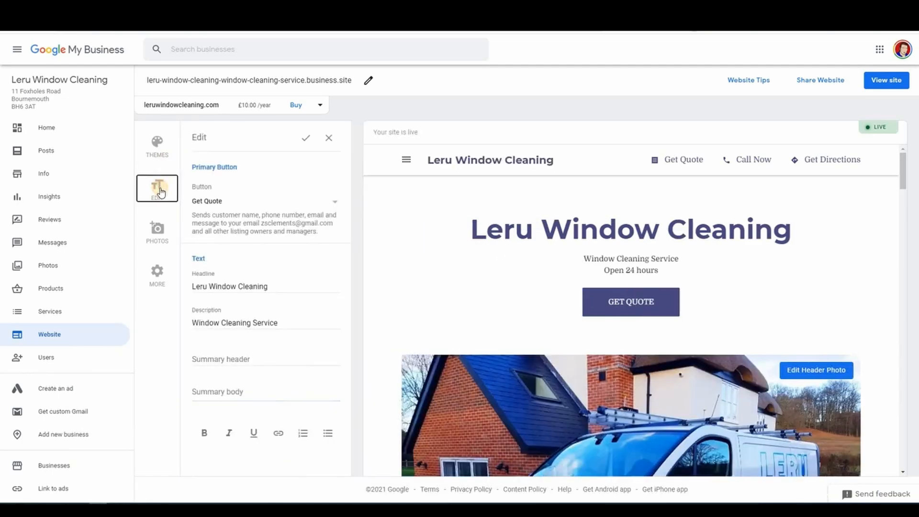
click(631, 294)
scroll(632, 294, down, 15)
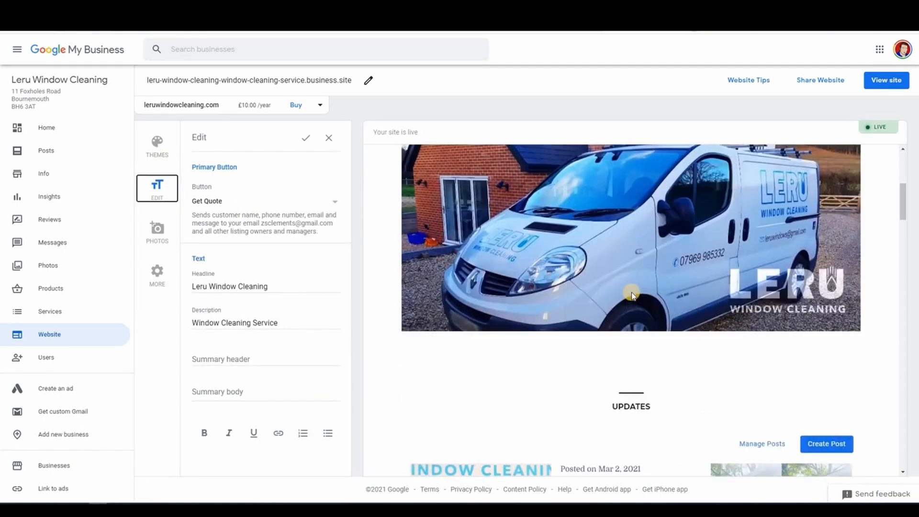
scroll(631, 293, down, 10)
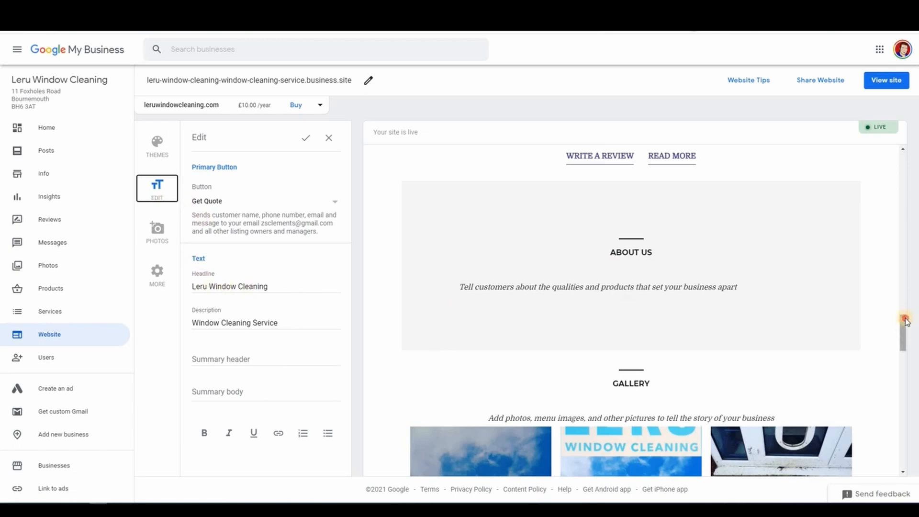
drag(905, 320, 906, 154)
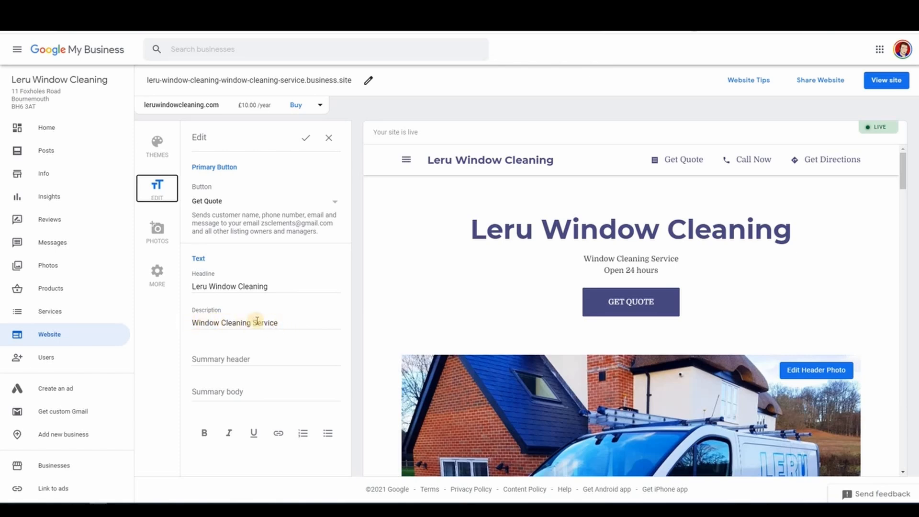
- Change the website description to "Window Cleaning Service in Bournemouth"
click(293, 330)
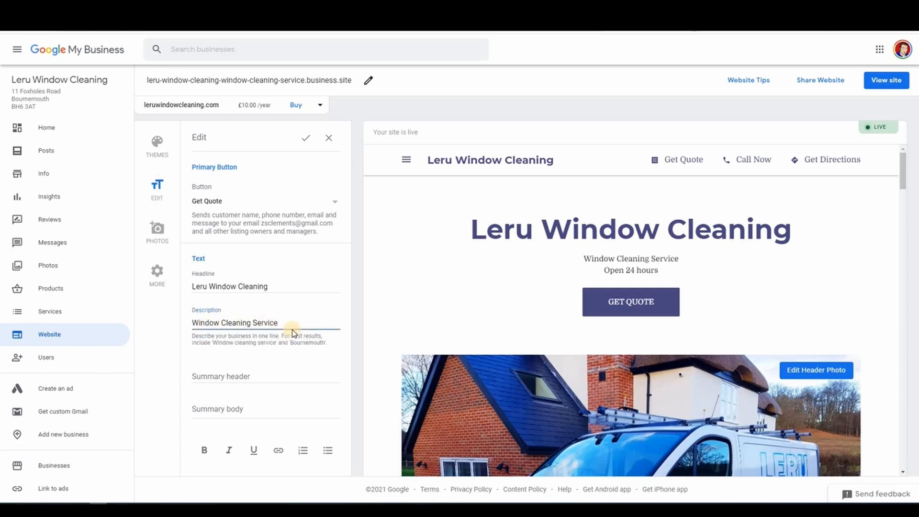
text(in Bo)
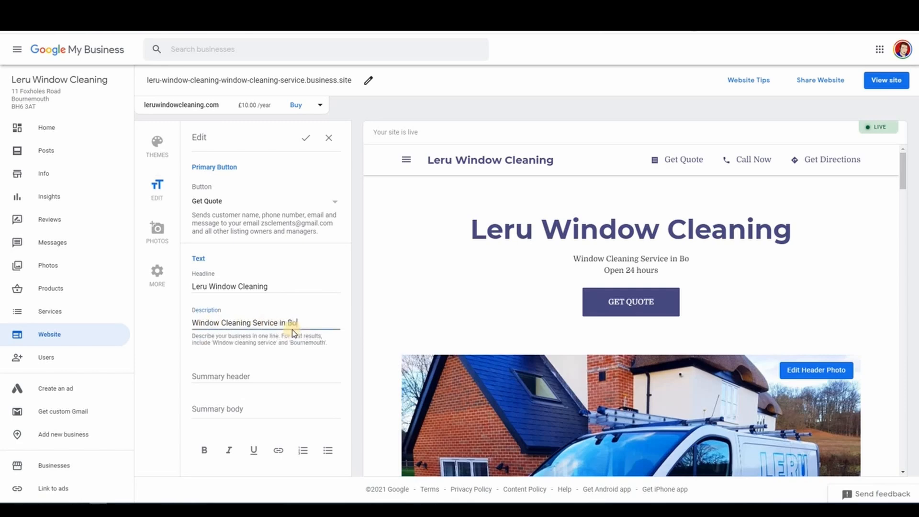
text(urnemouth)
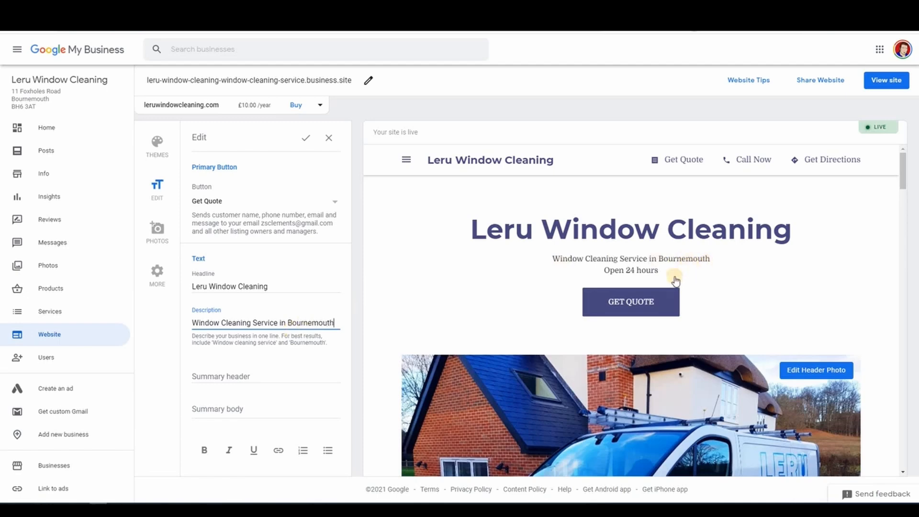
click(314, 345)
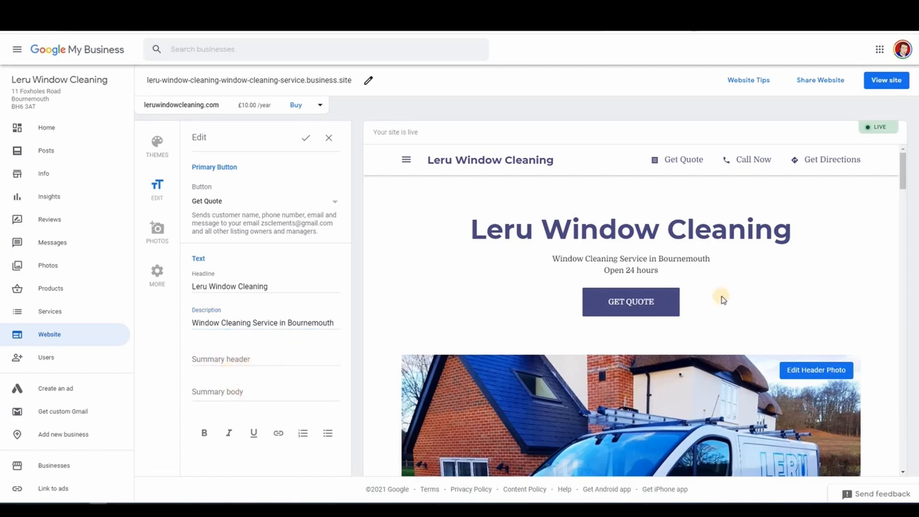
- Examine the About Us, Testimonials, Updates and Gallery sections in the site preview
drag(904, 190, 902, 349)
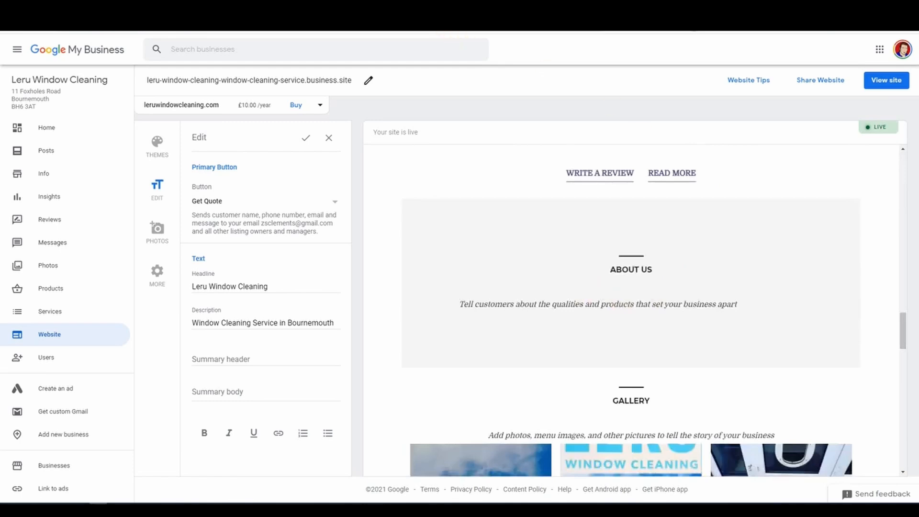
scroll(693, 320, up, 5)
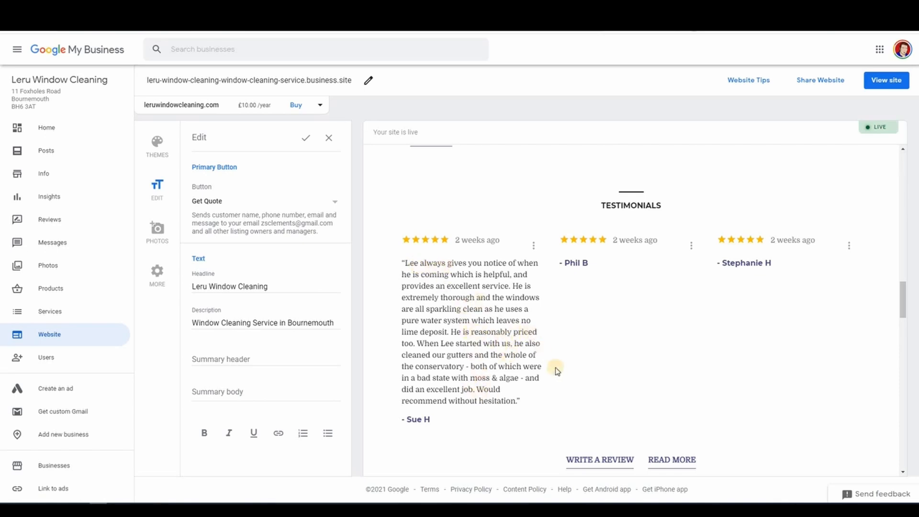
scroll(577, 366, down, 4)
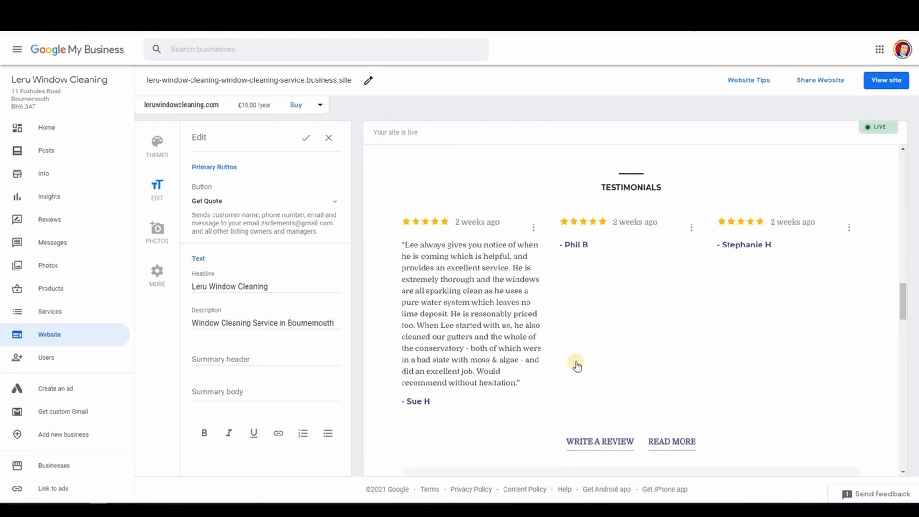
scroll(651, 332, up, 7)
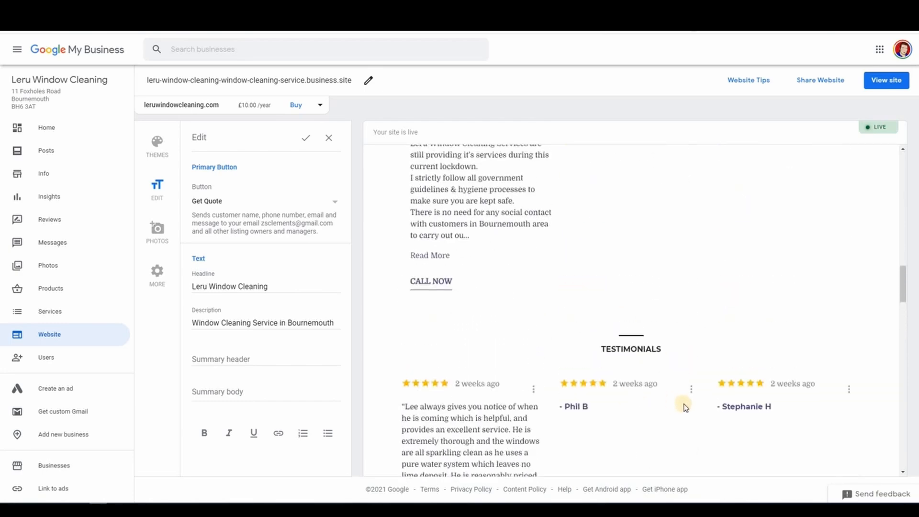
scroll(685, 402, down, 10)
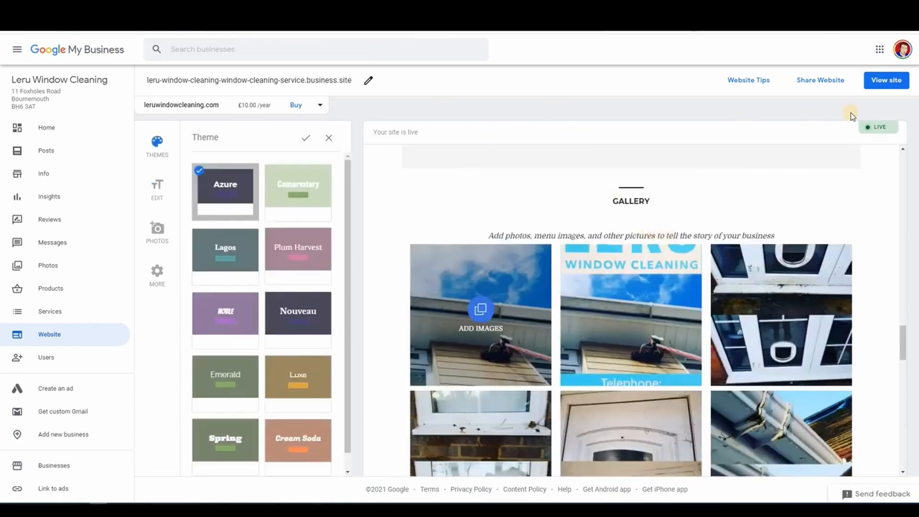
- View the live business website, look through its Updates, Testimonials and Gallery sections, and return to the editor
click(886, 82)
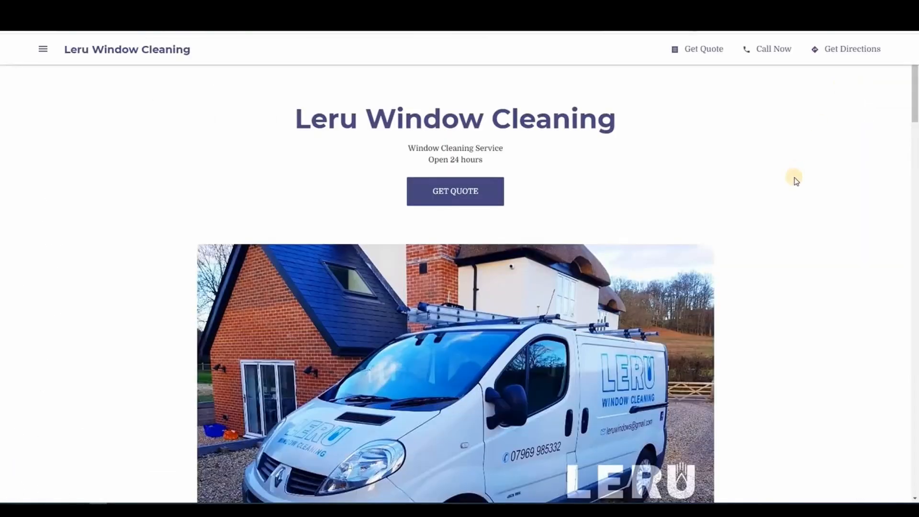
scroll(727, 183, down, 8)
scroll(727, 184, down, 14)
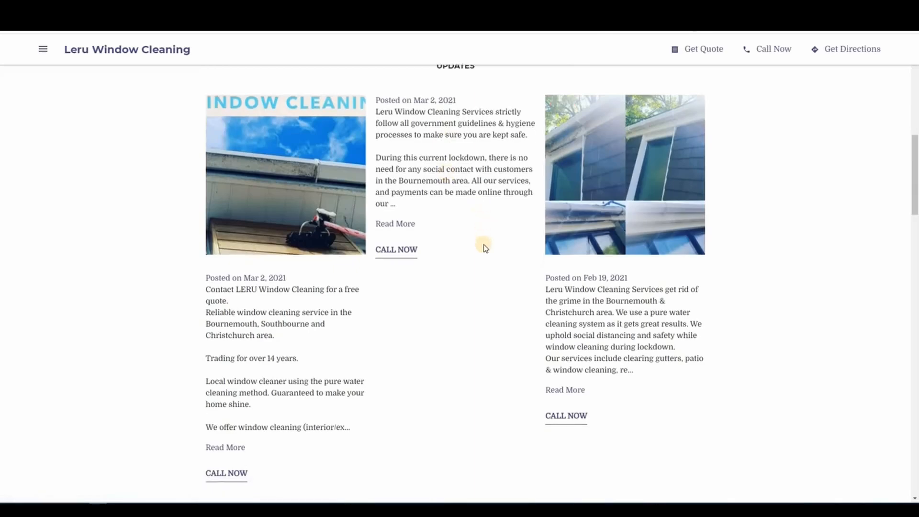
scroll(481, 266, down, 5)
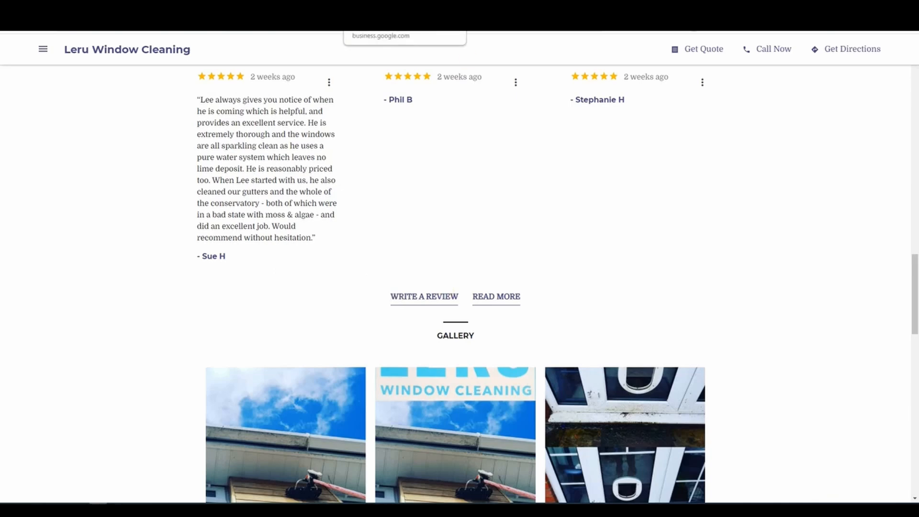
key(Home)
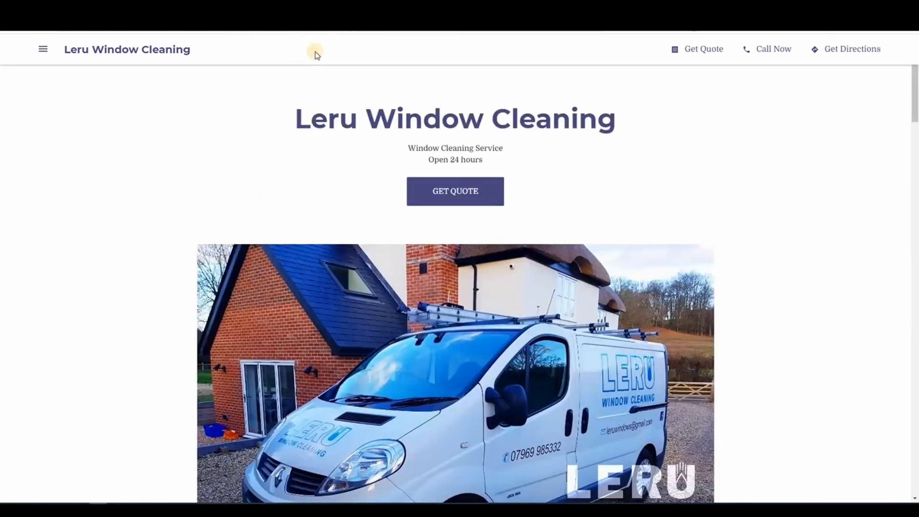
click(361, 32)
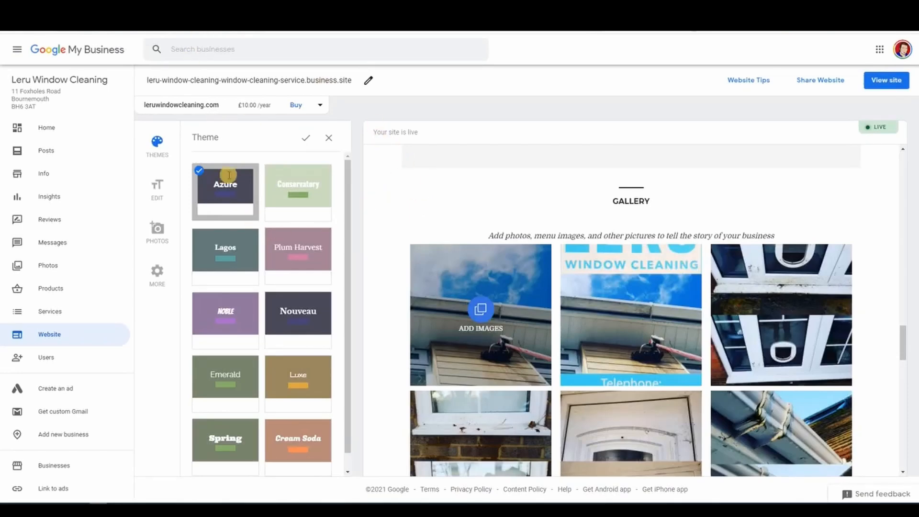
- Set the website's summary header to "Bournemouth window cleaning service"
click(157, 189)
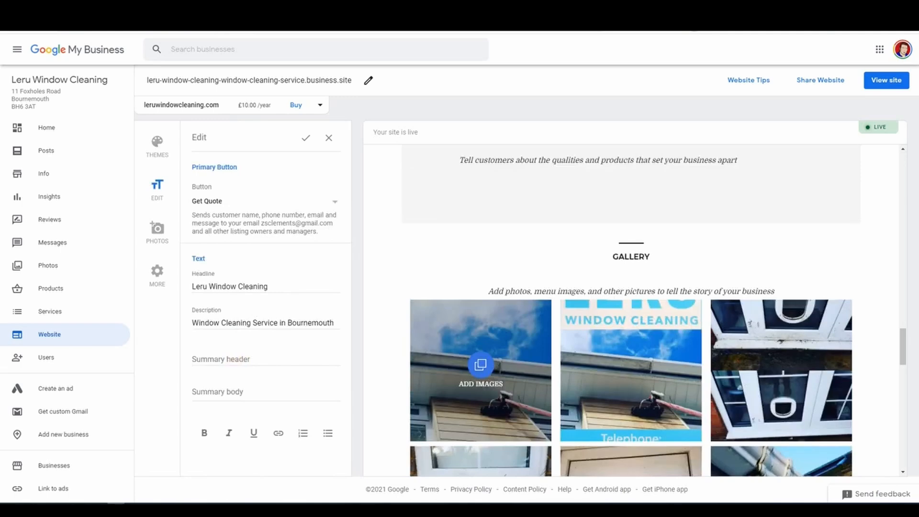
click(231, 354)
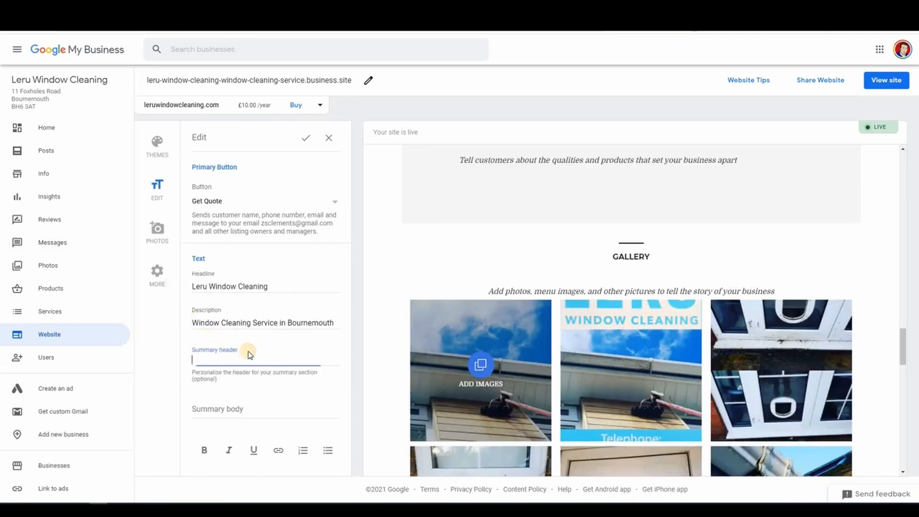
text(Bournemouth window cleaning service)
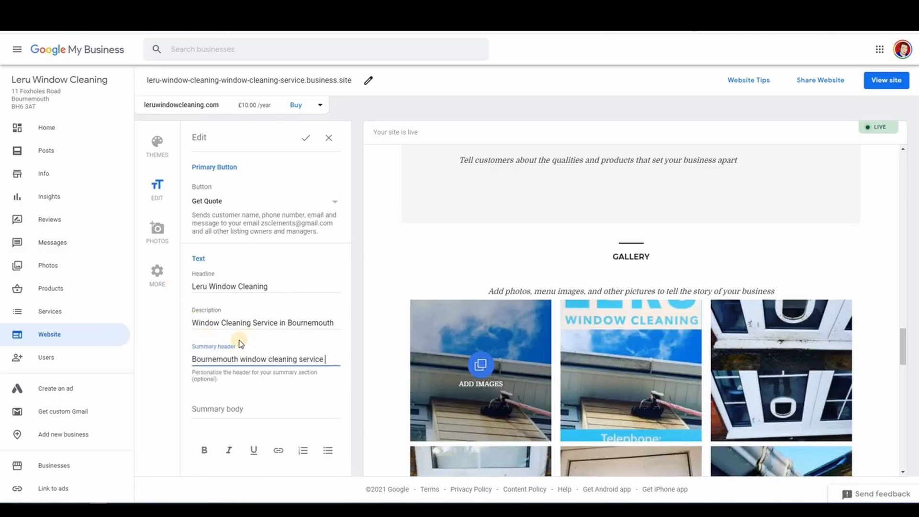
- Fill in the summary body with an introduction to LERU Window Cleaning in Bournemouth, its list of services and a closing call to action
click(237, 408)
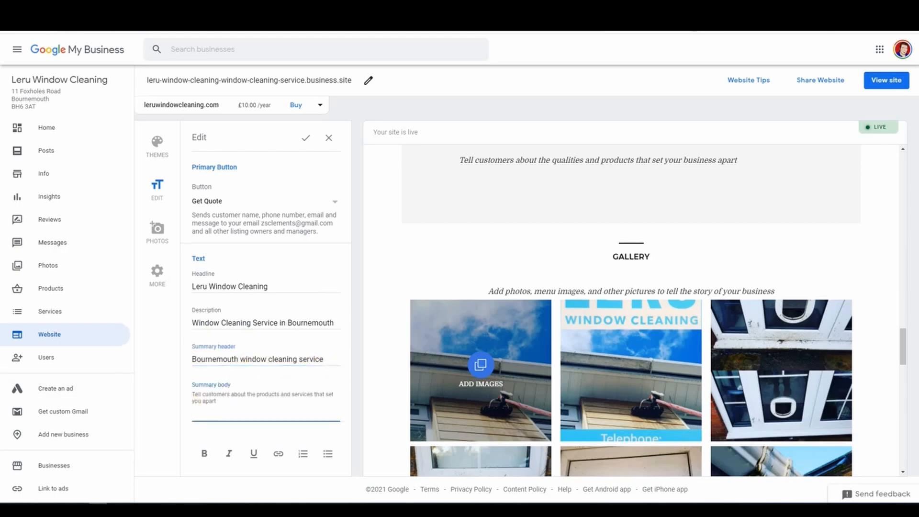
key(Tab)
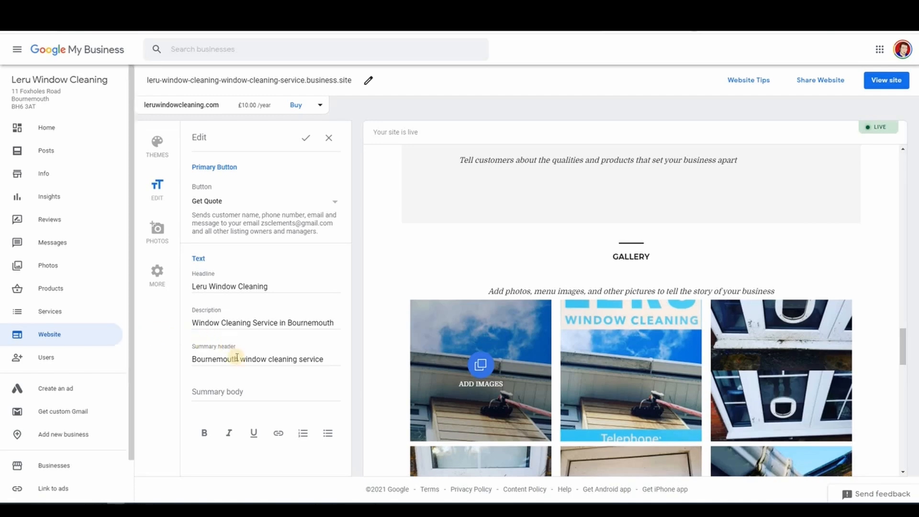
click(243, 398)
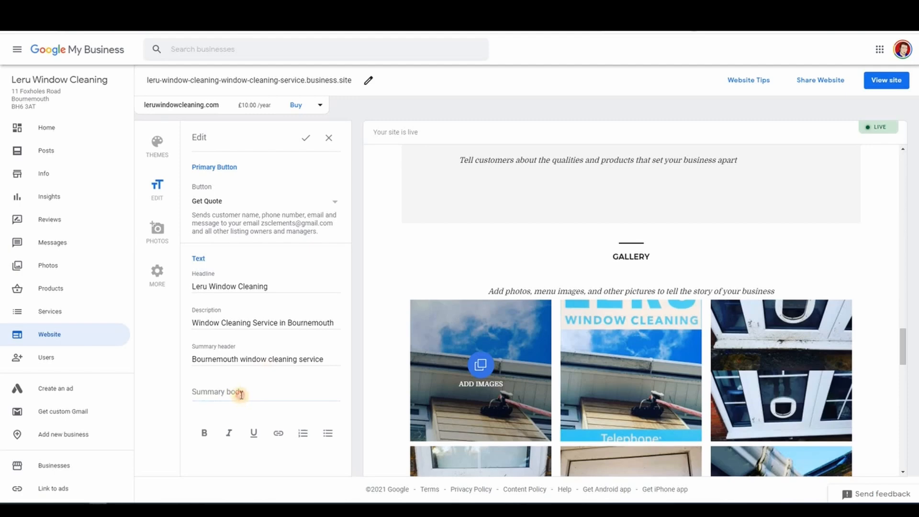
text(LERU Window Cleaning provide cleaning services around the local Bournemouth area.  Our services include: Window Cleaning Fascia, Soffit & Gutter Cleaning Pressure Washing Downpipes Unblocking Cleaning Soft Wash Conservatory Roof Cleaning Solar Panel Cleaning Gutter Cleaning Jet Wash cleaning - driveway, patio, fascia board, decking, paving.  So call me now if you are in the Bournemouth and surrounding areas for all your exterior gutter window cleaning needs.)
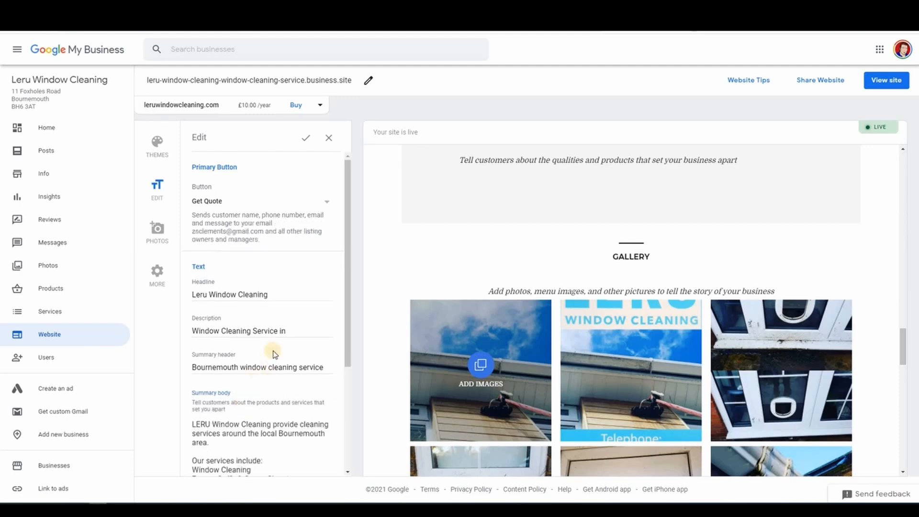
scroll(608, 205, up, 2)
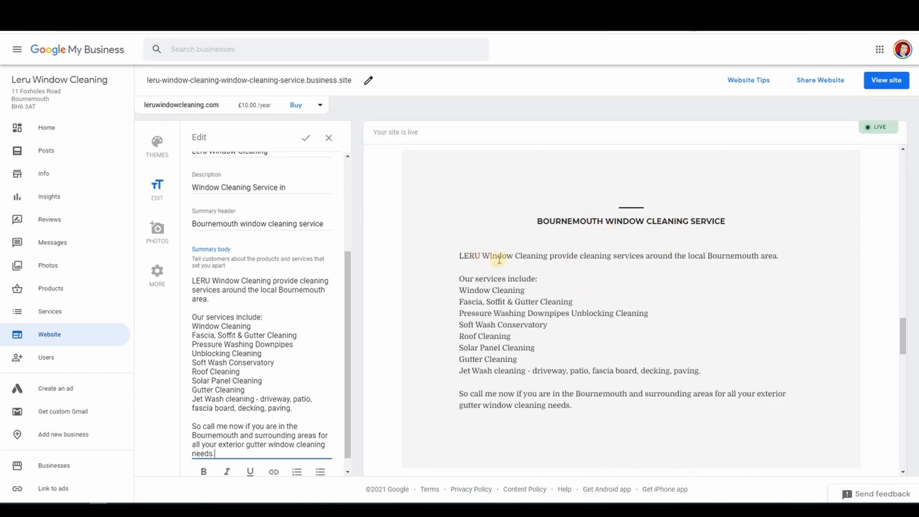
- Format the services in the summary body, from Window Cleaning to Jet Wash cleaning, as a bulleted list
drag(303, 408, 273, 400)
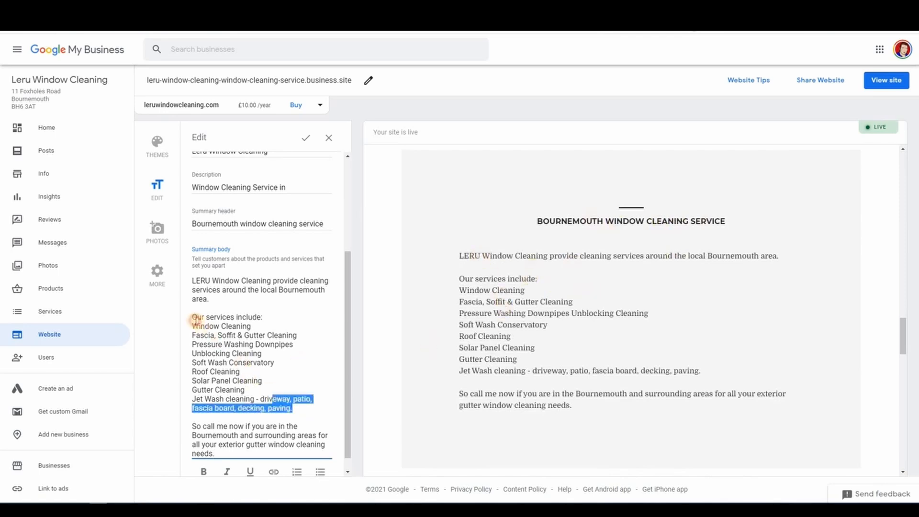
drag(197, 319, 192, 326)
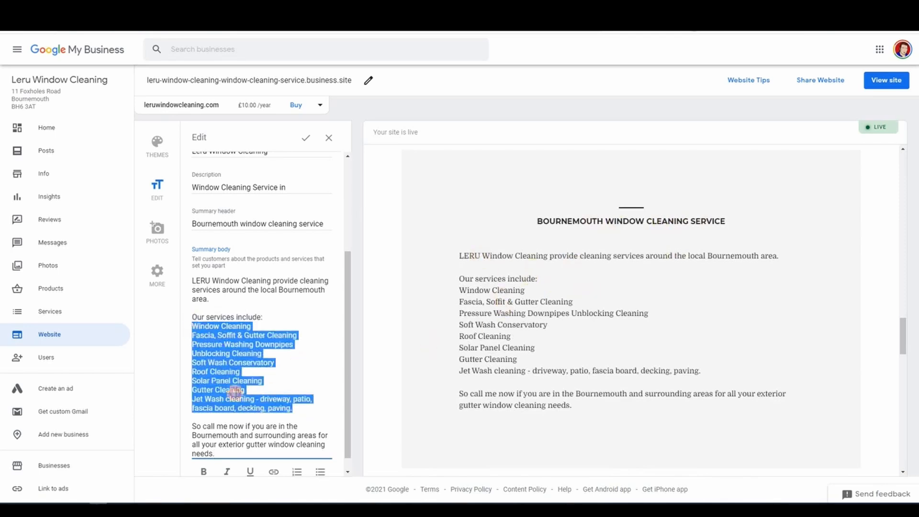
scroll(322, 449, down, 1)
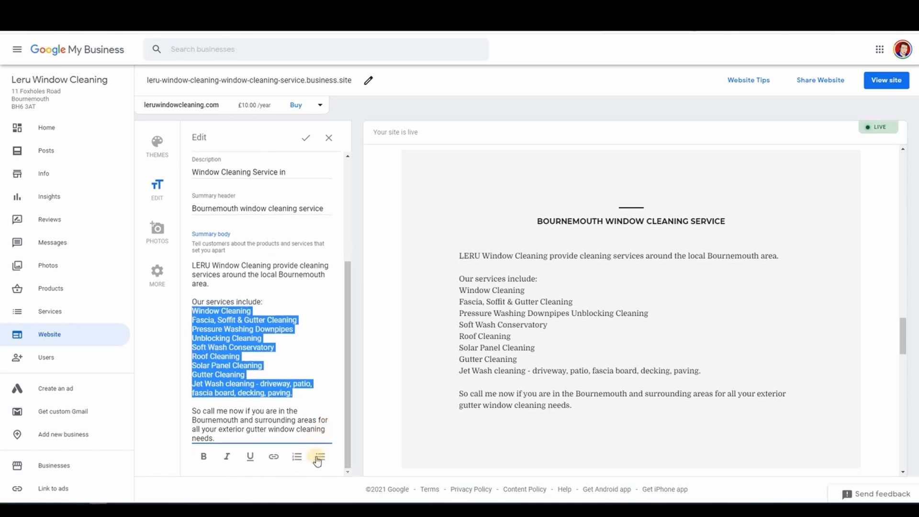
click(320, 456)
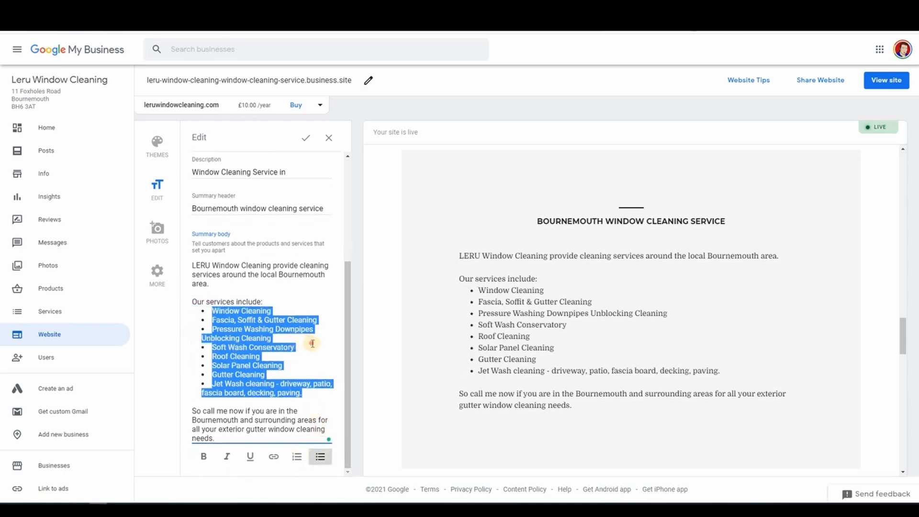
click(470, 314)
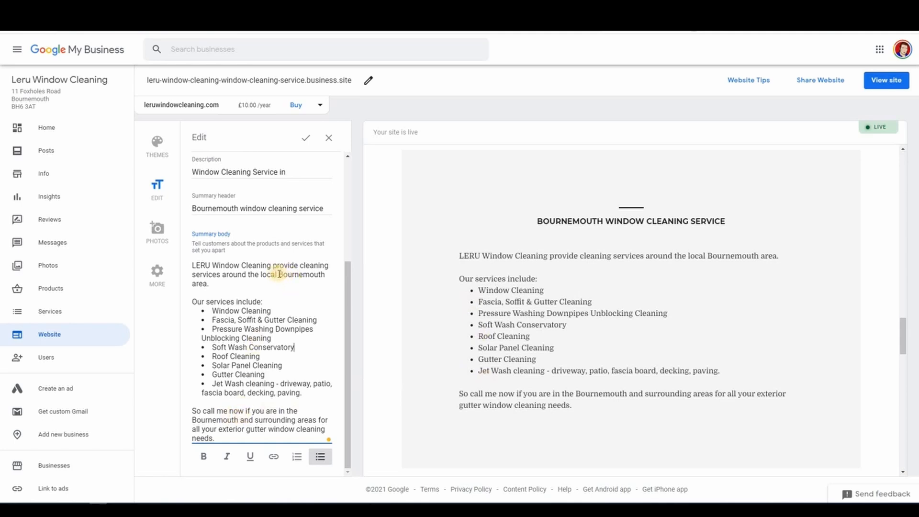
- Make "Bournemouth area" and "LERU Window Cleaning" bold in the first sentence of the summary body
drag(279, 273, 208, 286)
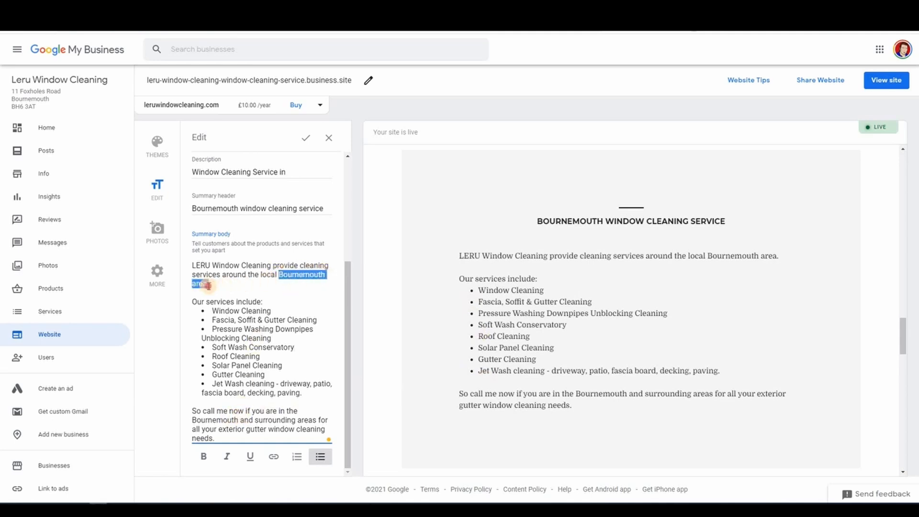
click(203, 456)
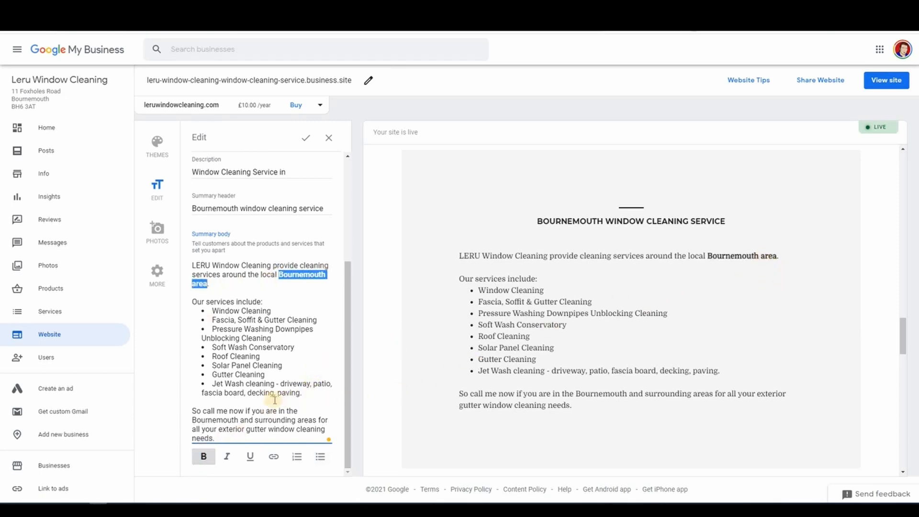
click(315, 364)
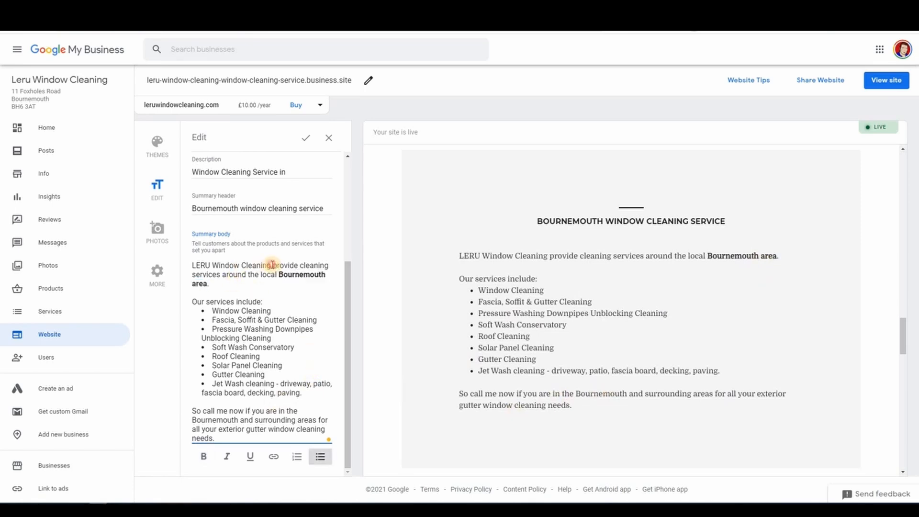
drag(272, 264, 191, 265)
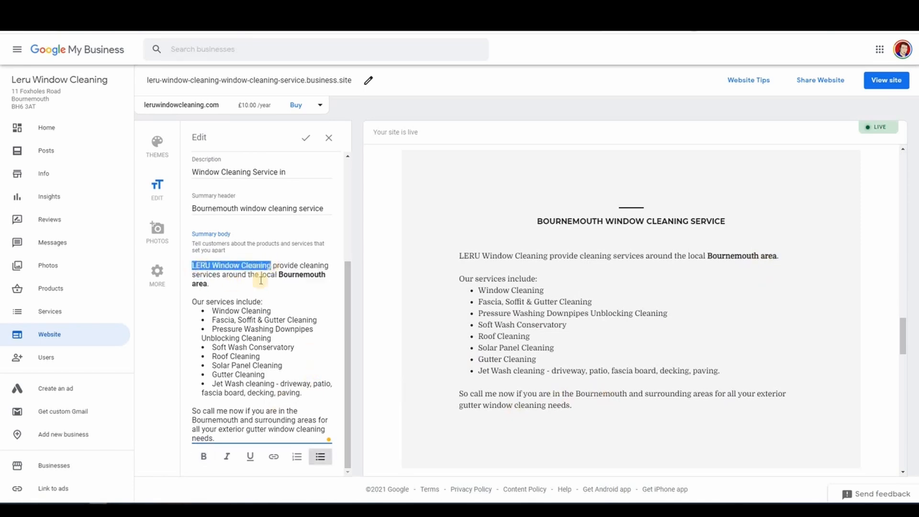
click(308, 367)
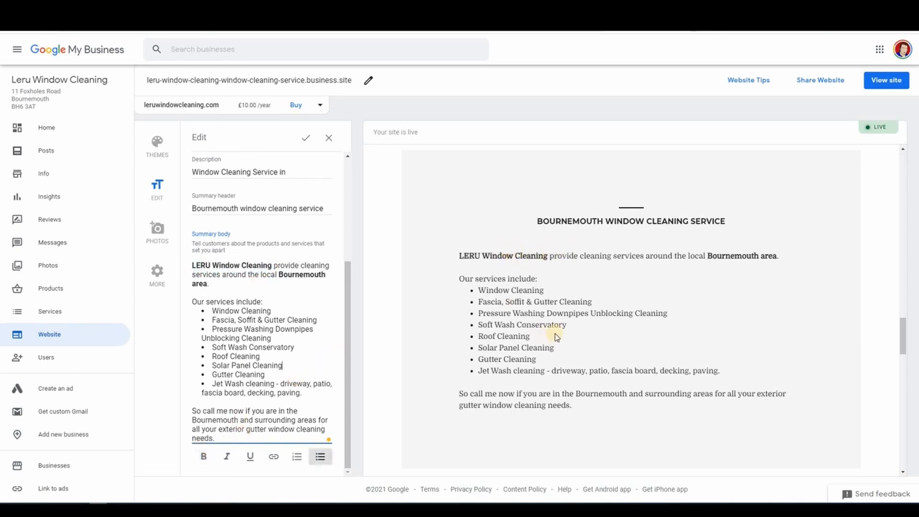
- Check the summary section in the site preview and publish the text changes
scroll(560, 335, down, 5)
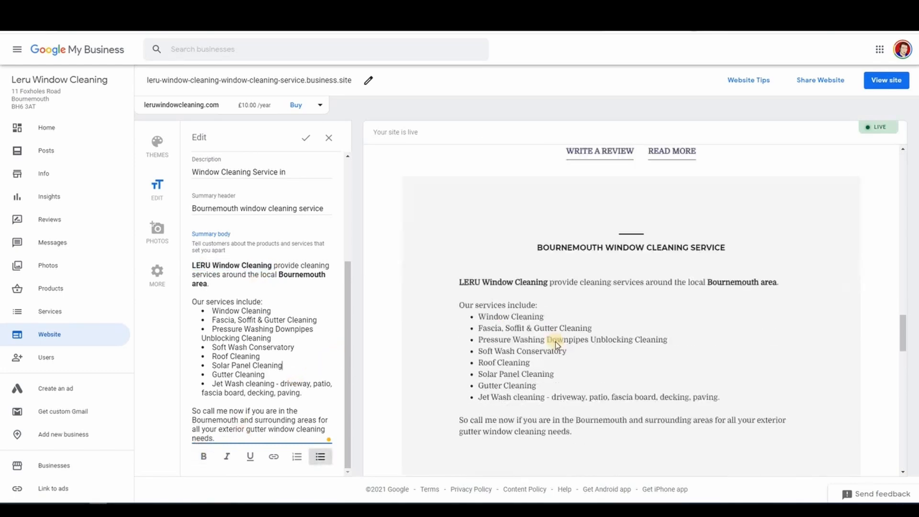
scroll(570, 326, up, 3)
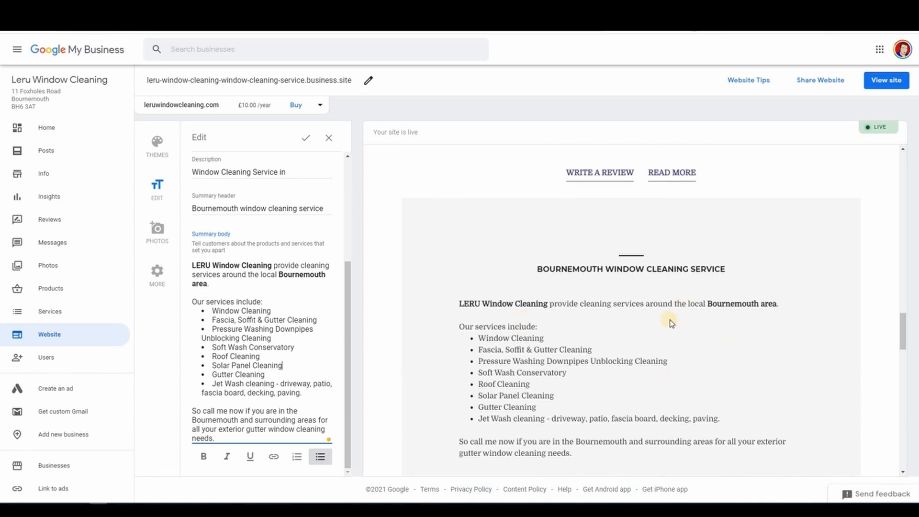
click(306, 140)
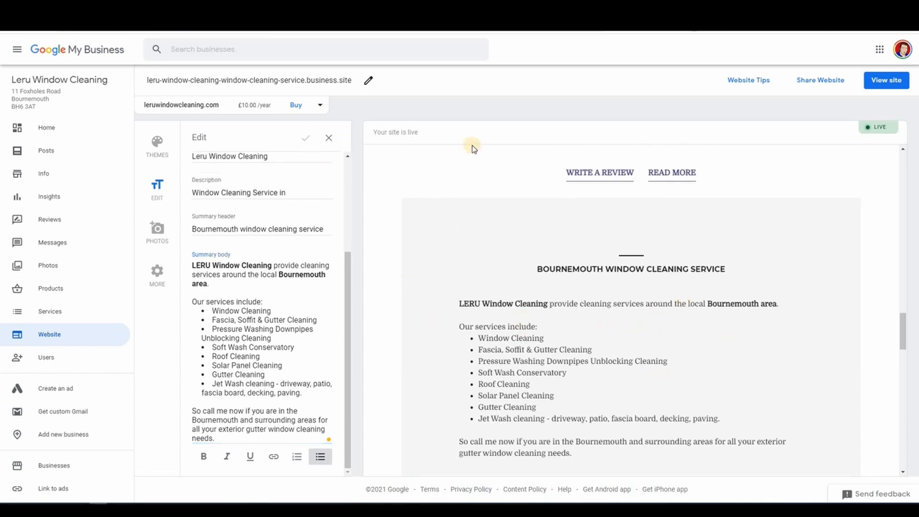
- View the live business website and check the header description and the Bournemouth window cleaning summary section
click(887, 88)
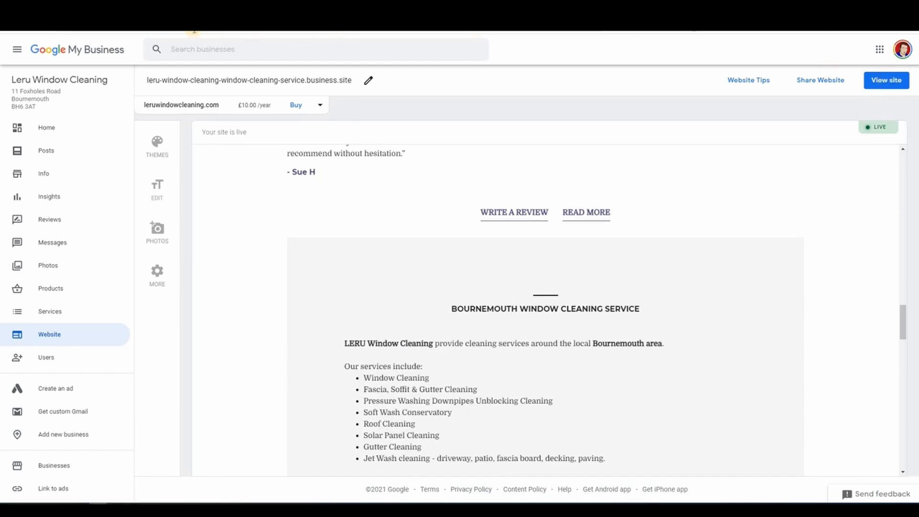
click(192, 28)
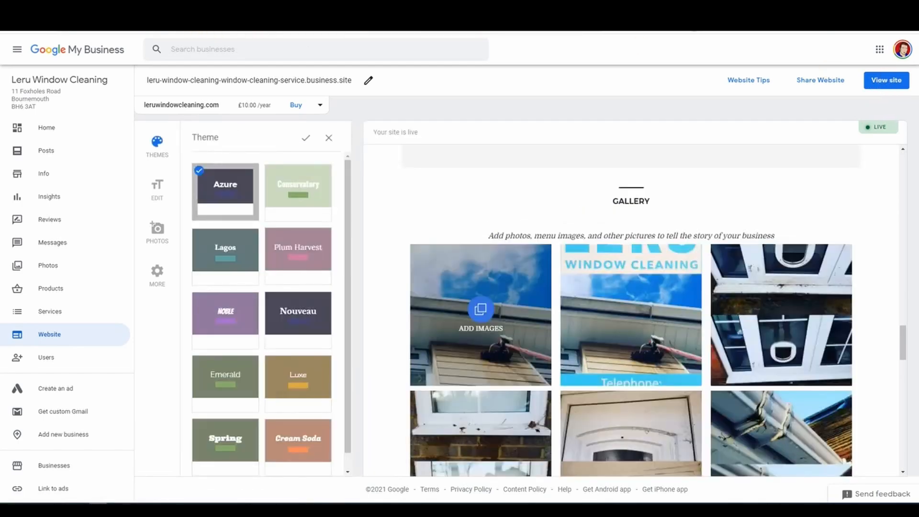
click(240, 29)
click(287, 30)
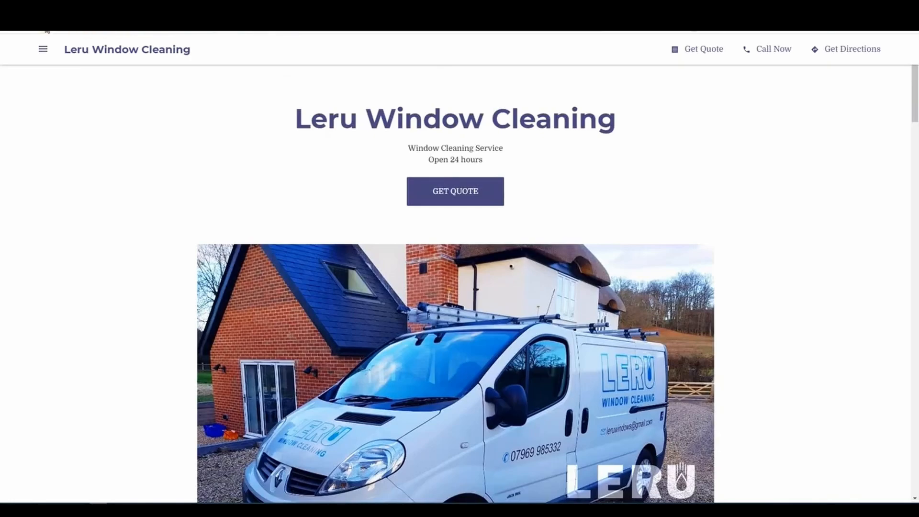
scroll(689, 230, down, 10)
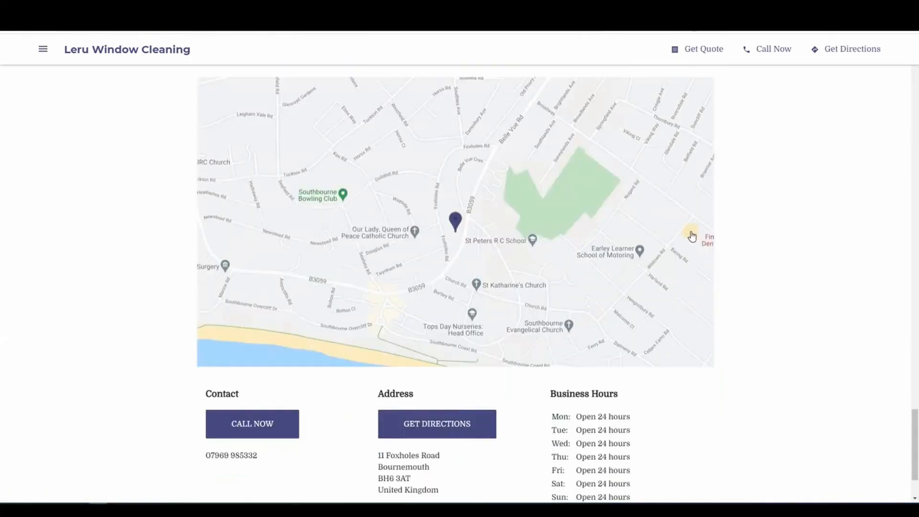
drag(913, 412, 913, 44)
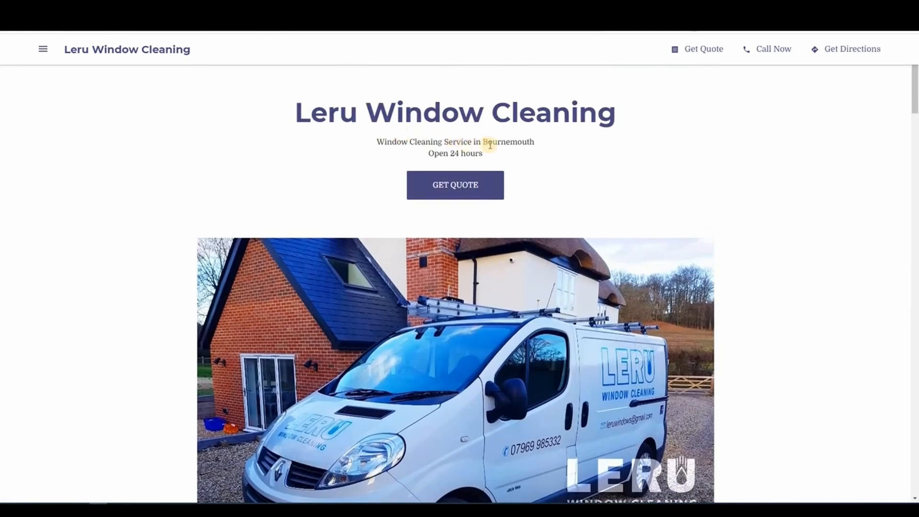
click(492, 182)
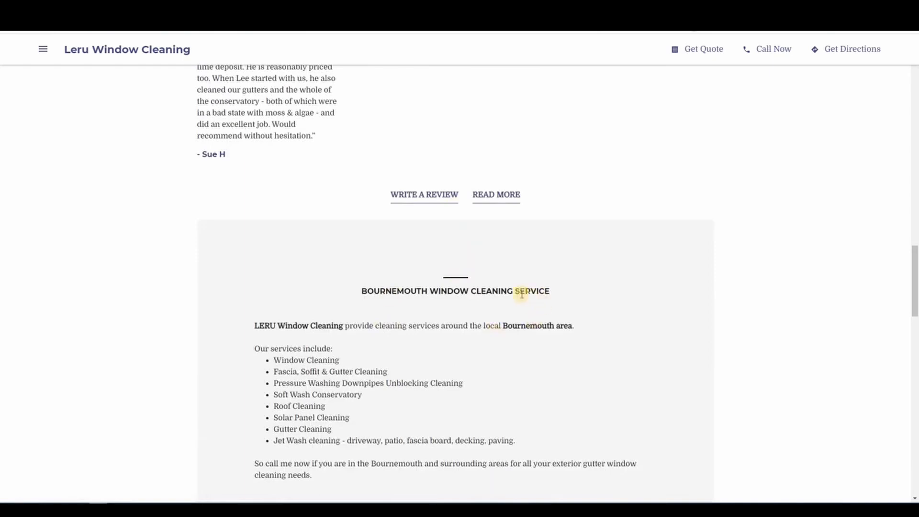
scroll(500, 304, down, 3)
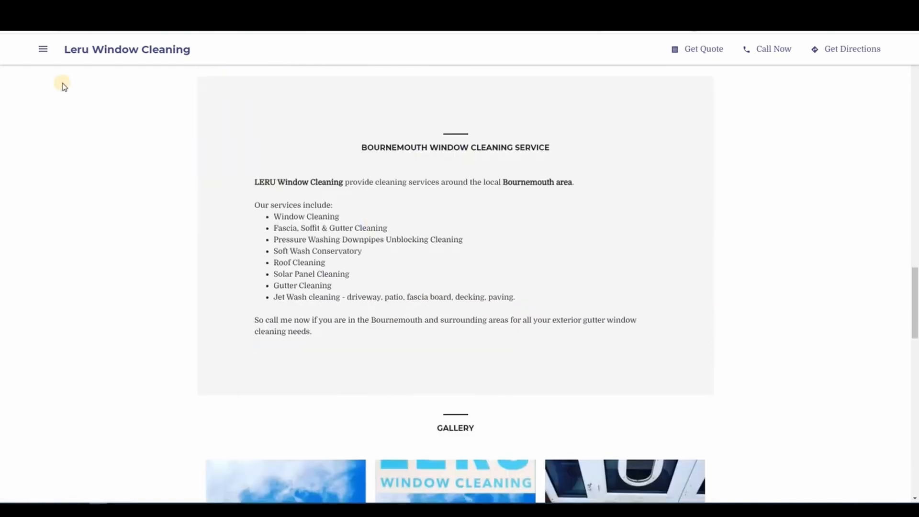
- Jump to the About us section of the live website and return to the website editor
click(43, 52)
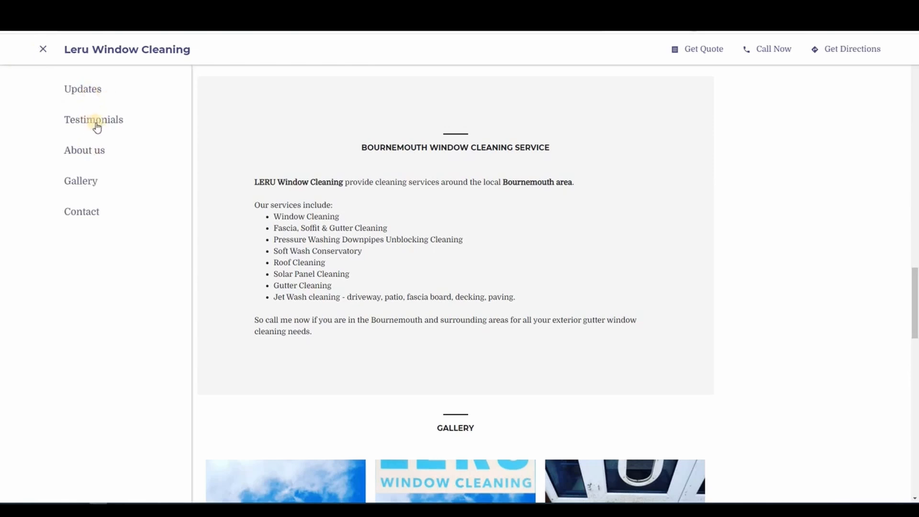
click(93, 153)
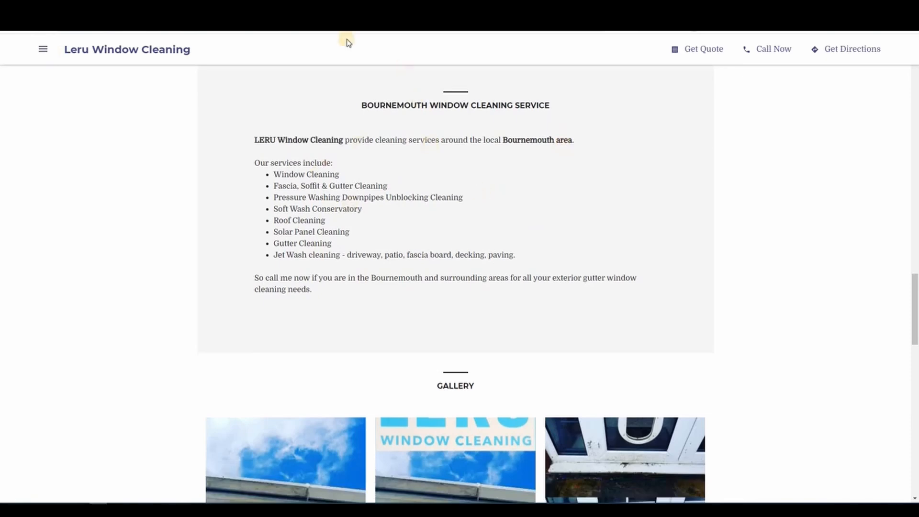
click(184, 9)
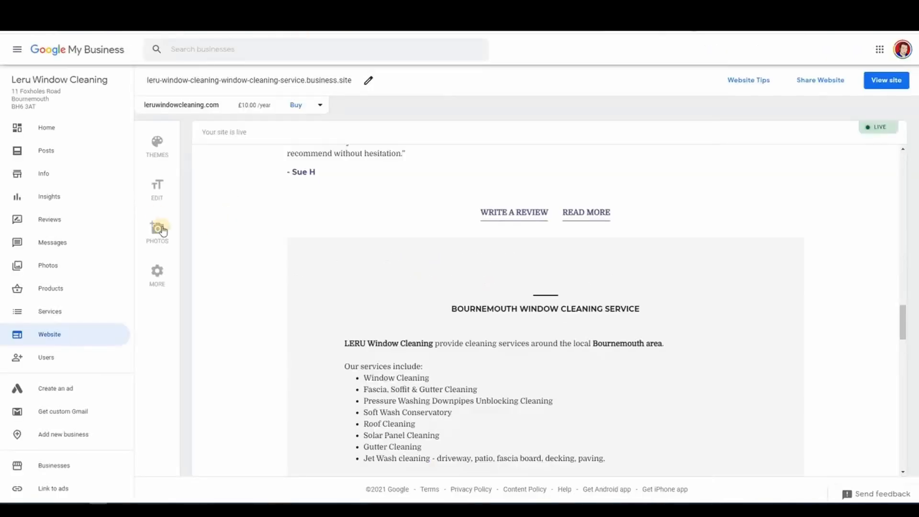
- Reopen the website's text settings and review the primary button option
click(158, 185)
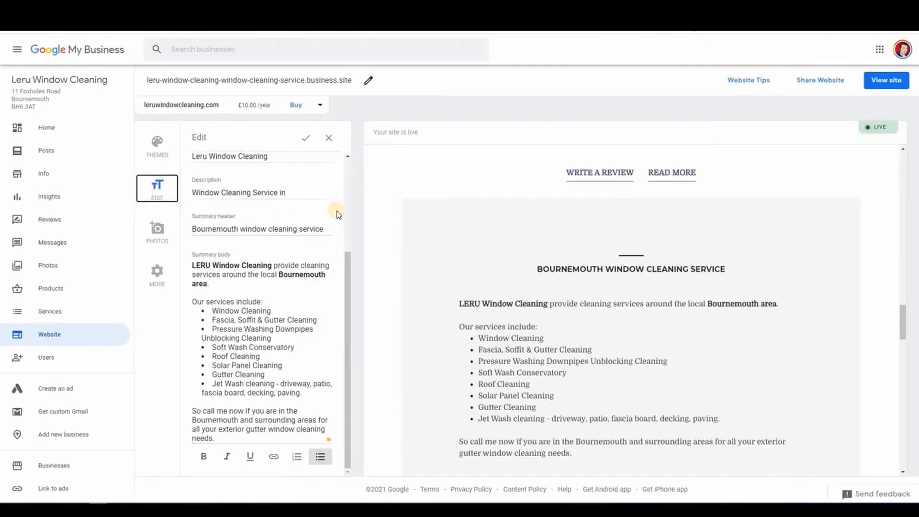
scroll(338, 243, up, 1)
scroll(338, 243, up, 3)
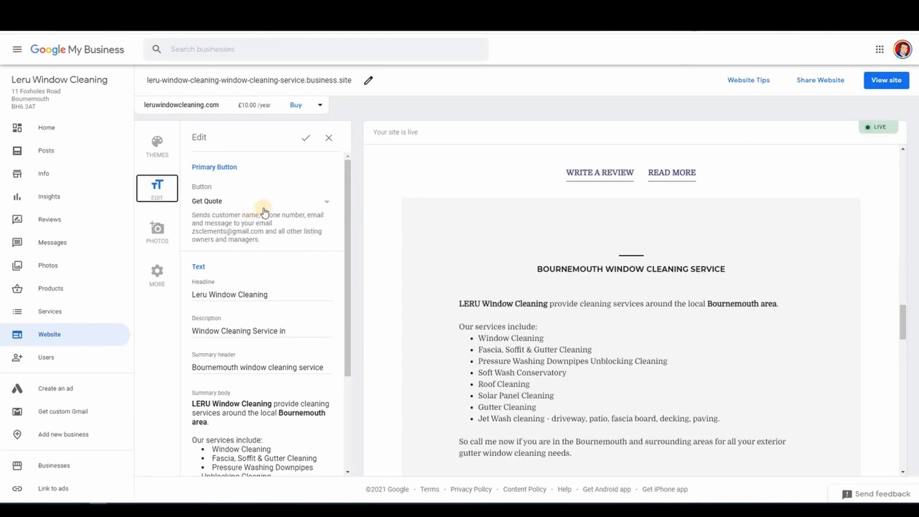
- View the live website again and open its Get Quote form
right_click(873, 79)
click(808, 88)
key(ctrl+Tab)
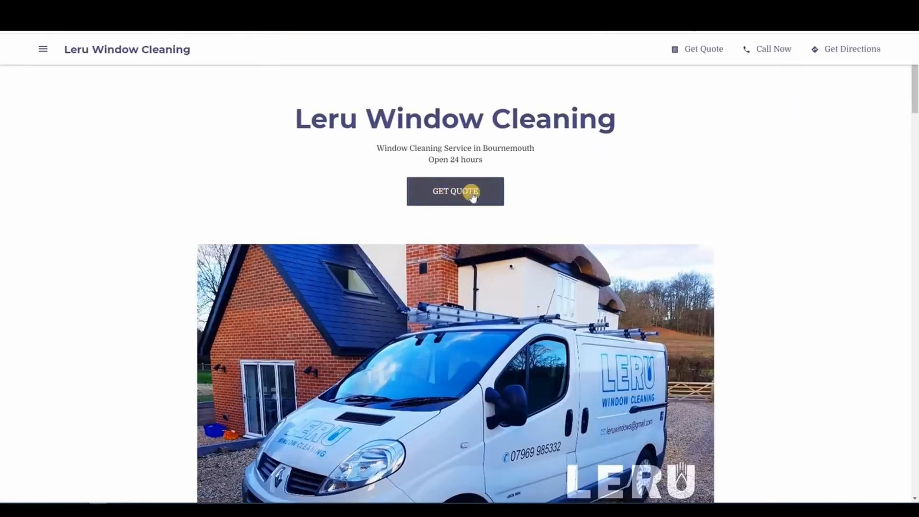
click(454, 193)
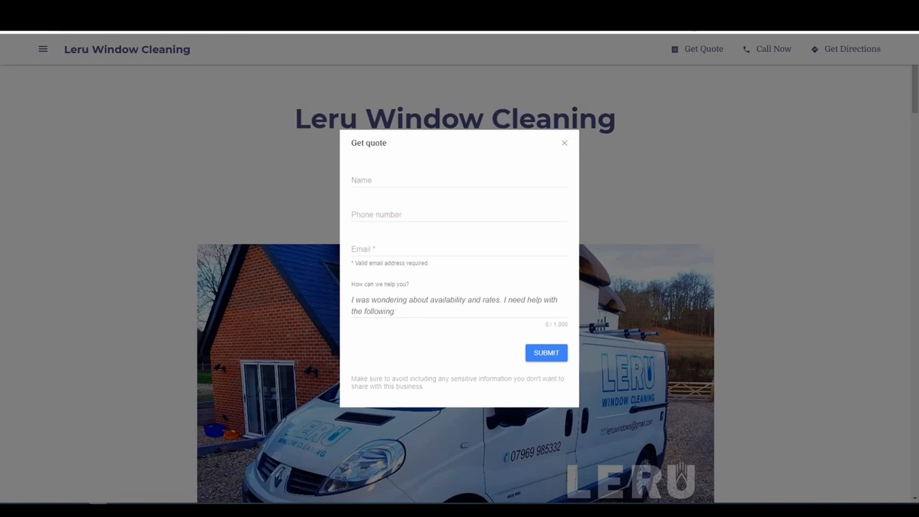
- Close the Get Quote form and compare the live page's Get Quote button with the primary button setting in the website editor
click(566, 145)
click(167, 8)
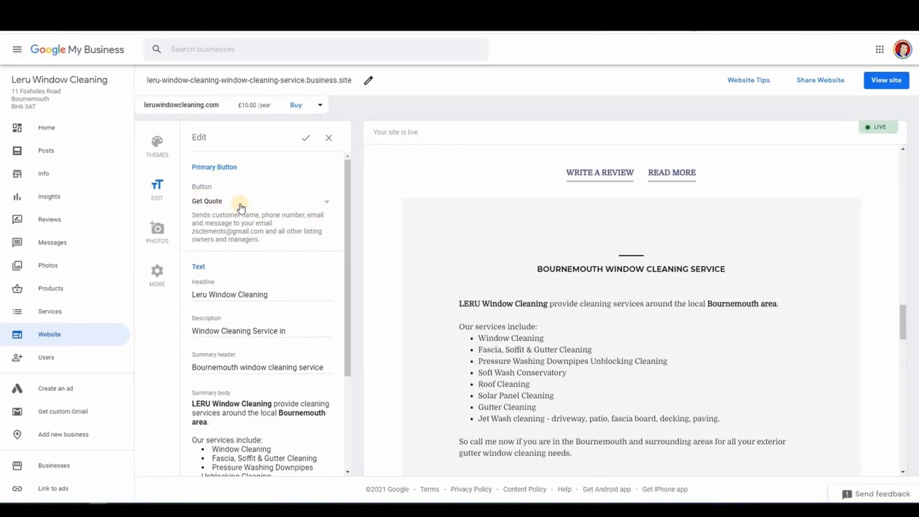
click(287, 8)
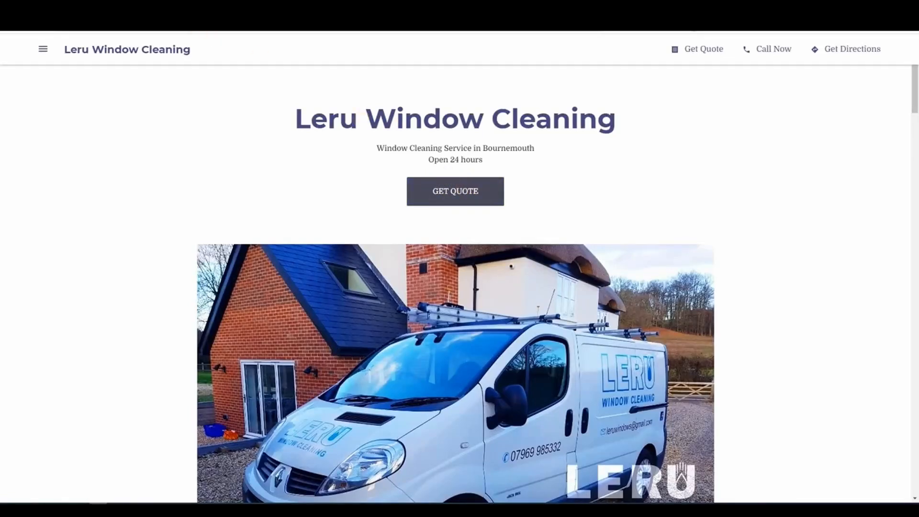
click(192, 7)
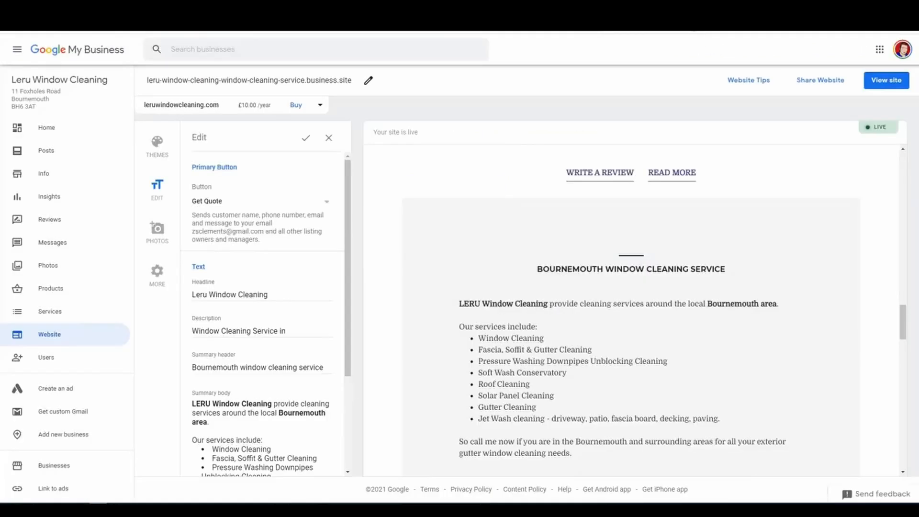
- Set the website's primary button to Call Now, save it, and try the call button on the live site
click(328, 204)
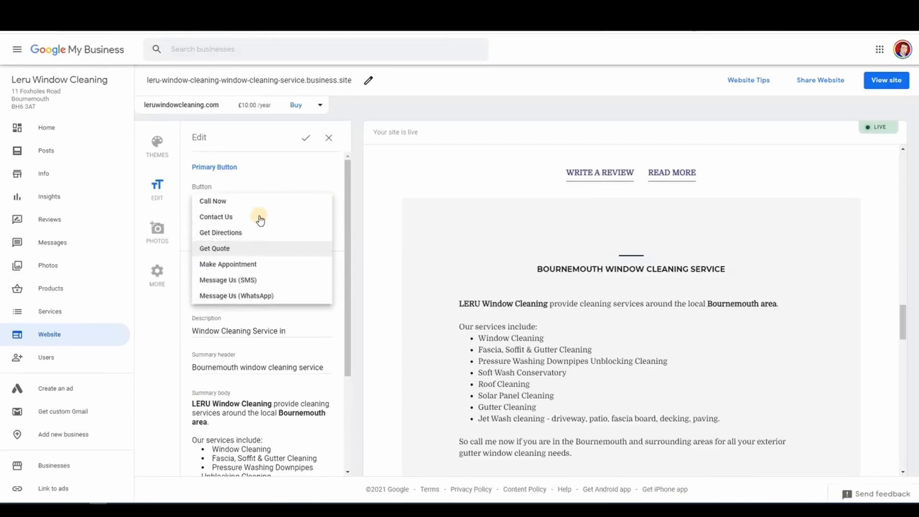
click(227, 205)
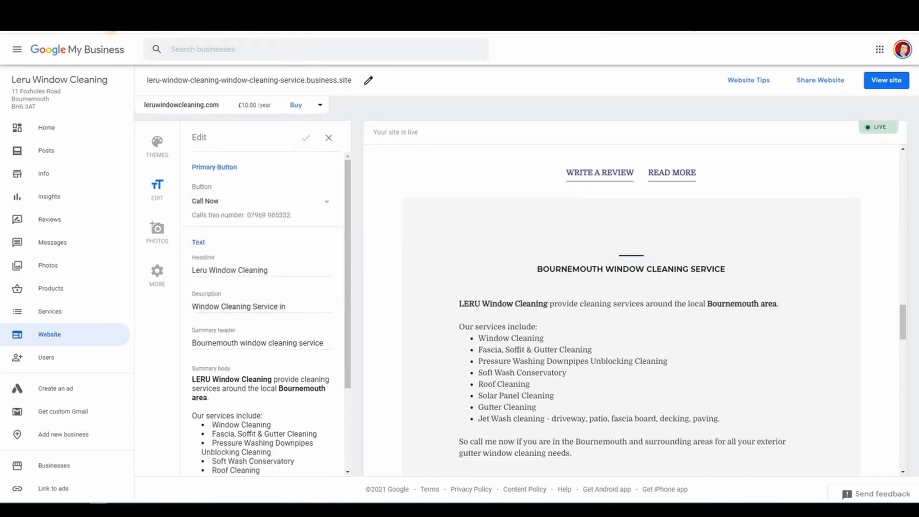
click(68, 10)
click(138, 54)
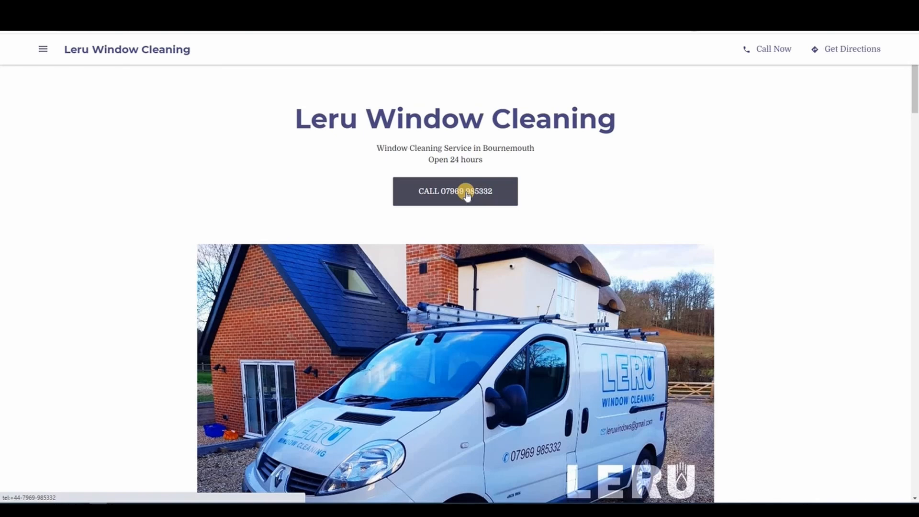
click(467, 194)
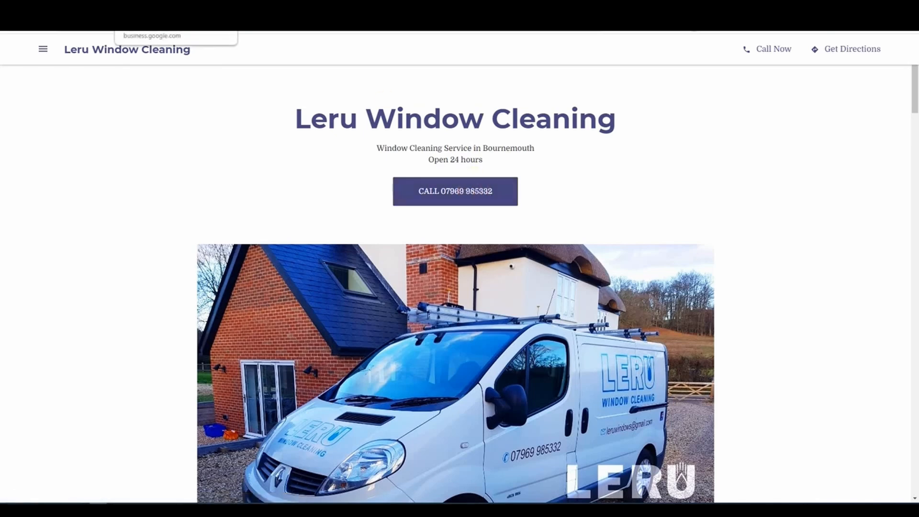
click(168, 8)
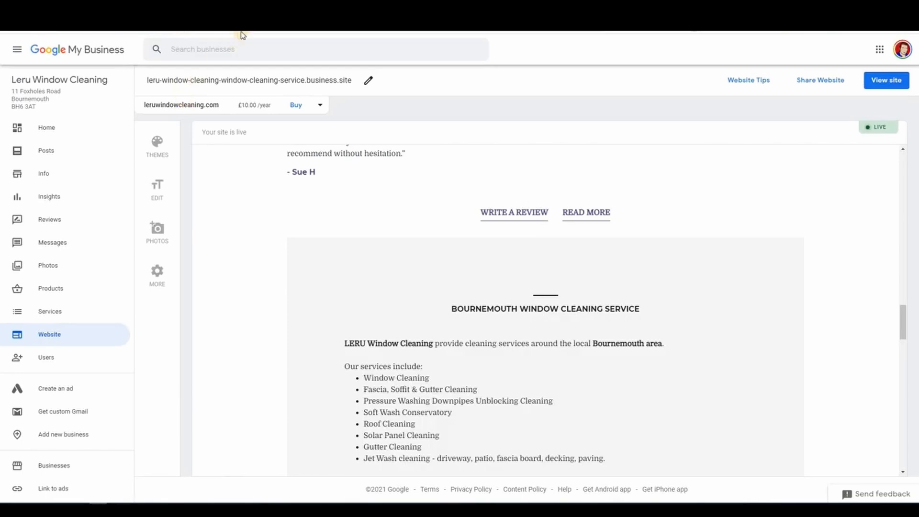
- Change the primary button to Contact Us, save it, and check the contact form it opens on the live site
click(163, 194)
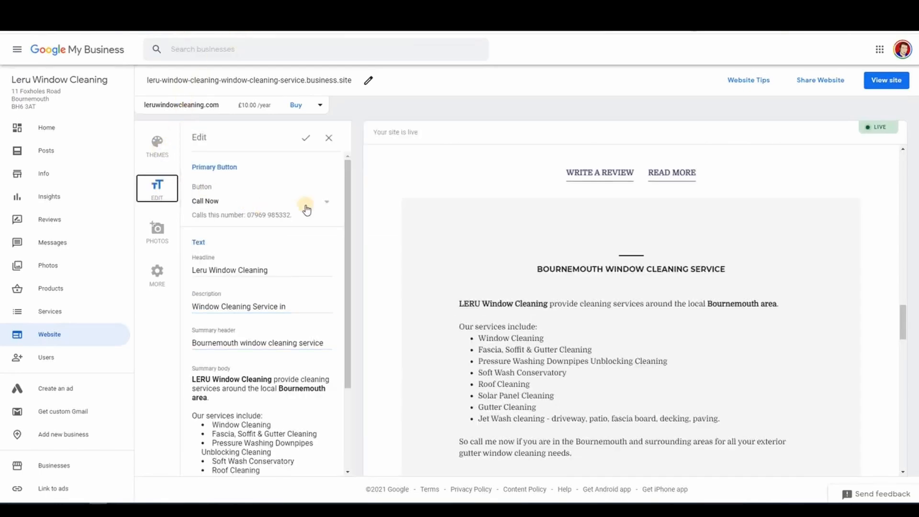
click(296, 210)
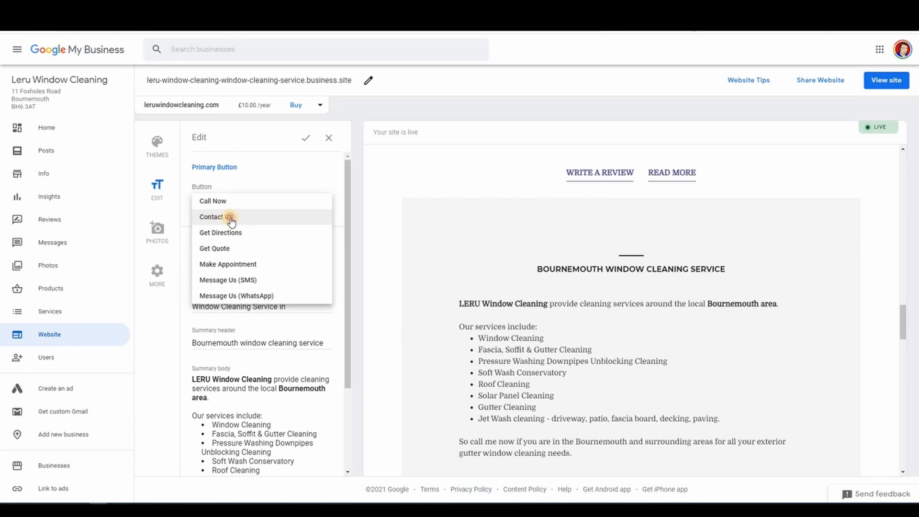
click(231, 217)
click(304, 138)
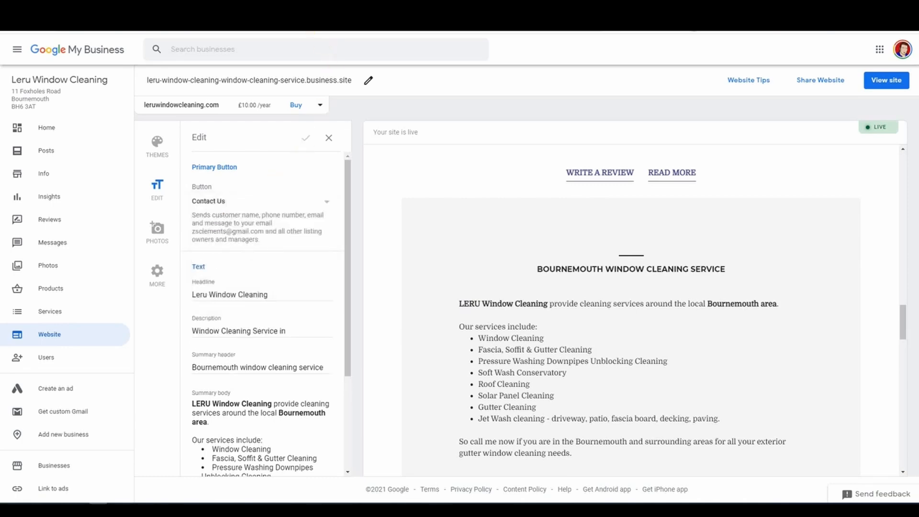
click(314, 8)
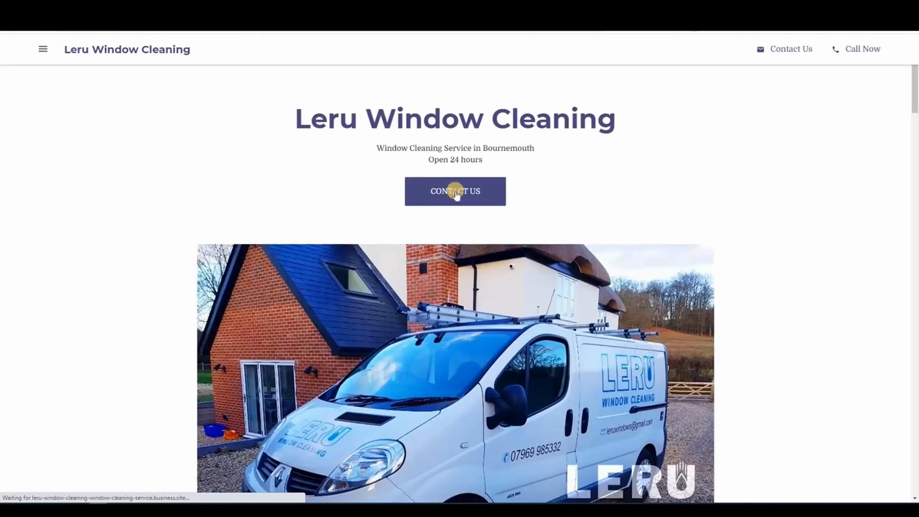
click(462, 191)
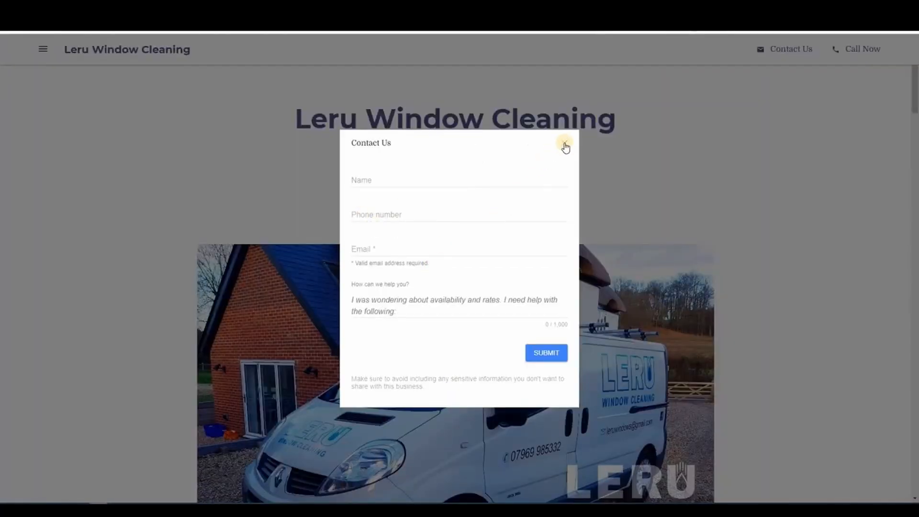
click(352, 84)
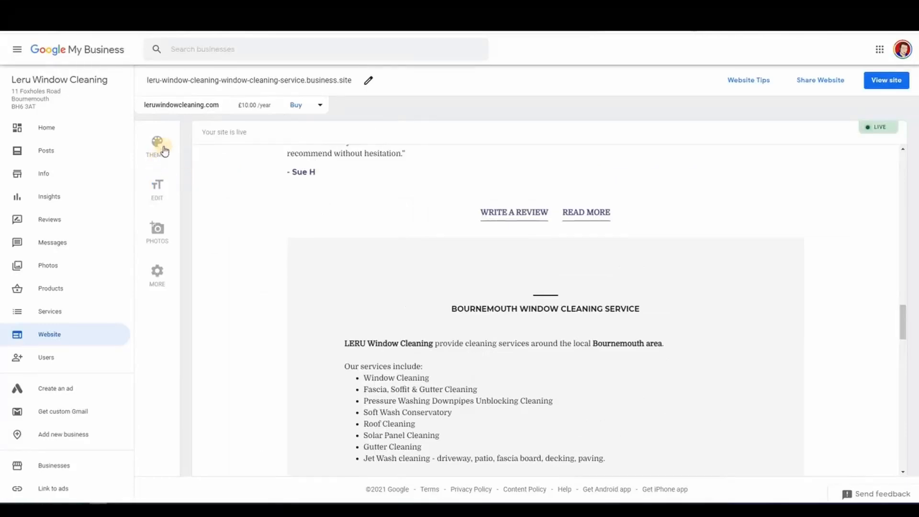
- Set the website's primary button to Message Us (WhatsApp), save the change, and return to the website editor
click(158, 146)
click(157, 188)
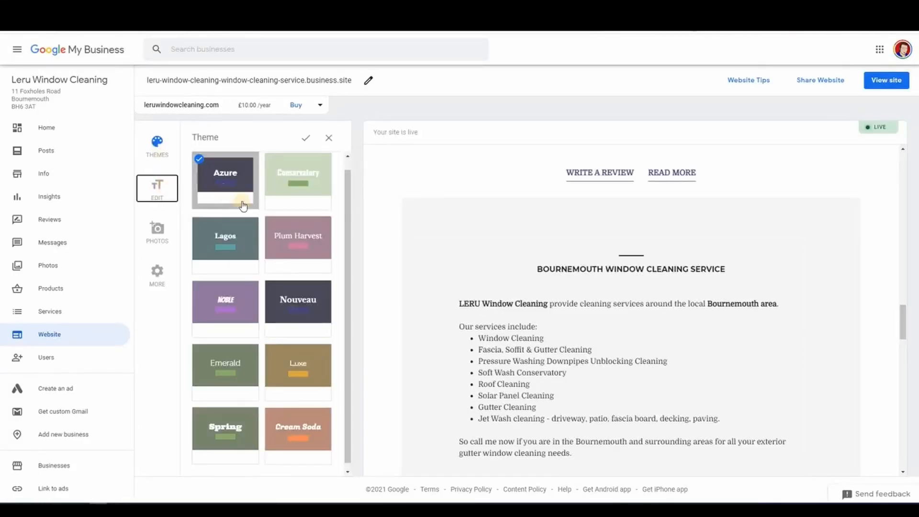
click(326, 203)
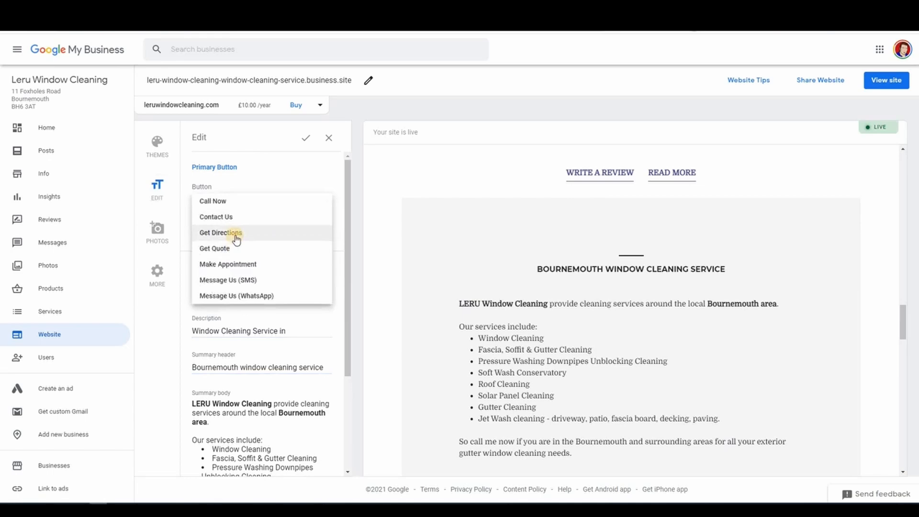
click(245, 297)
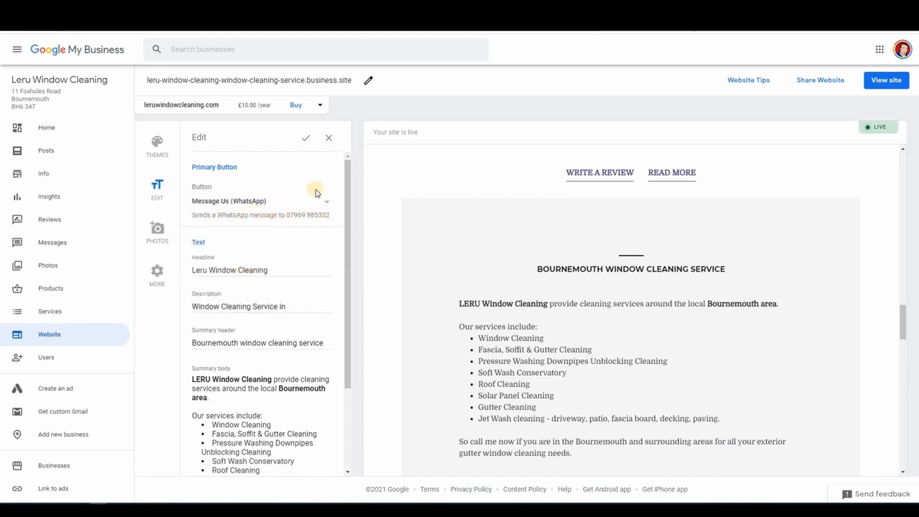
click(304, 138)
click(167, 32)
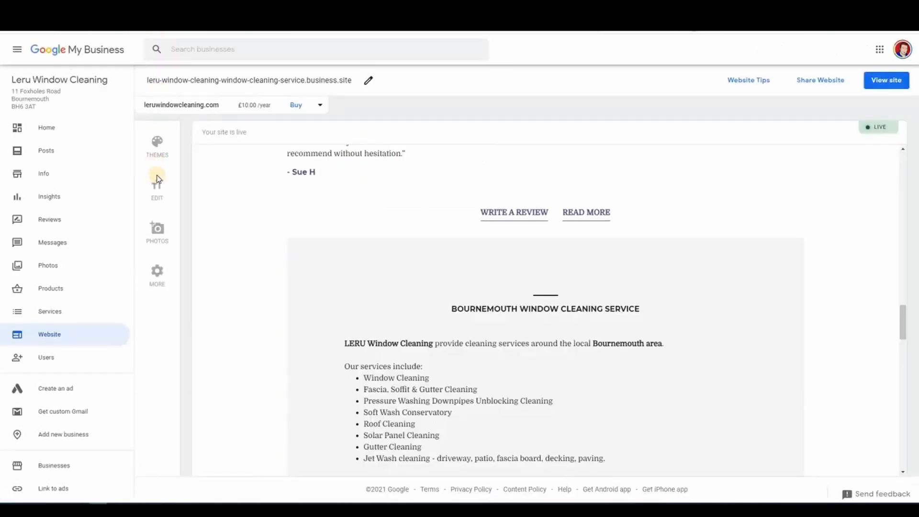
- Review the list of primary button options again and save with Message Us (WhatsApp) selected
click(159, 186)
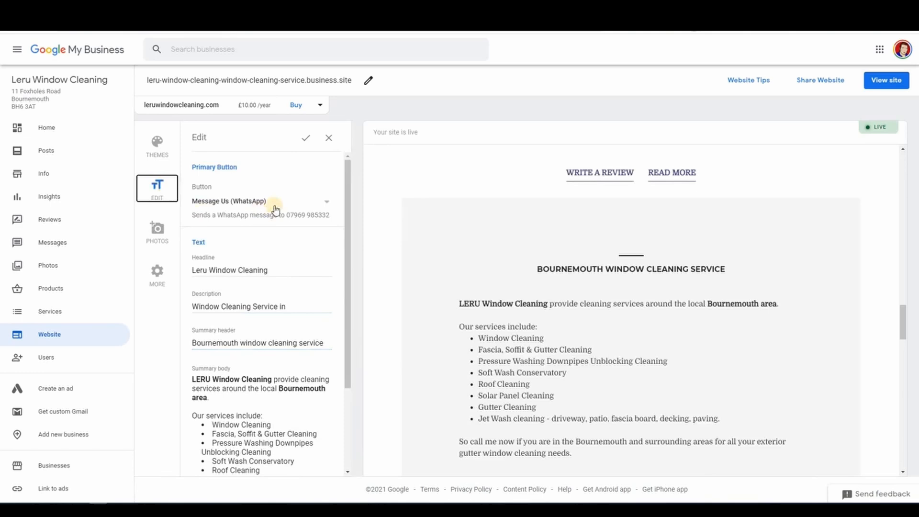
click(326, 205)
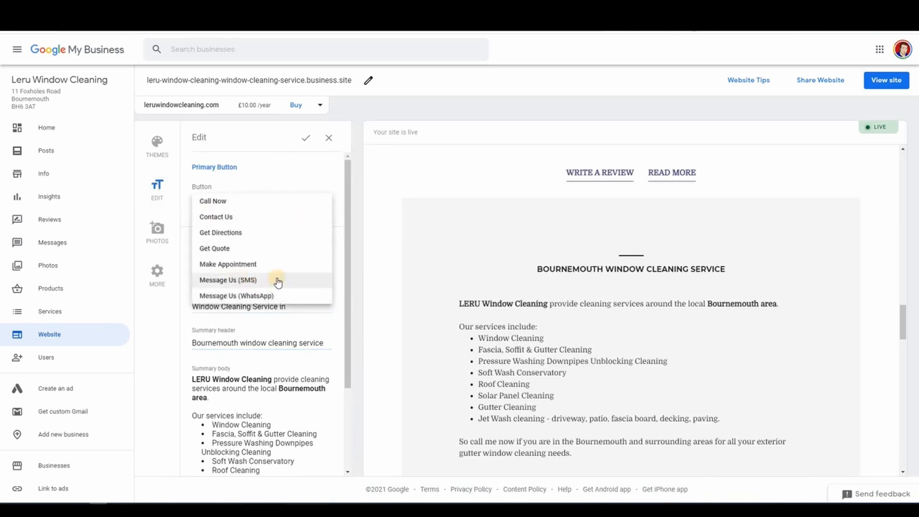
click(305, 139)
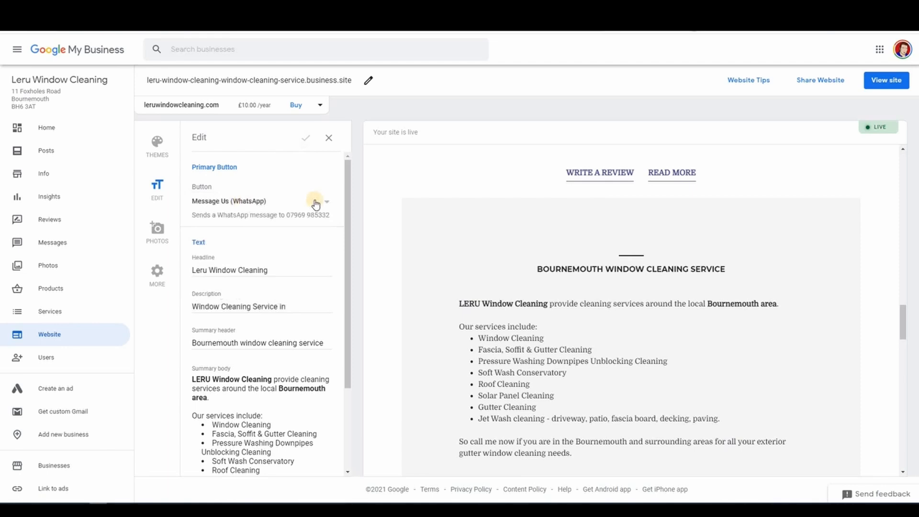
- Open the gallery image upload, close it without adding photos, and view the website preview's Gallery section
click(161, 232)
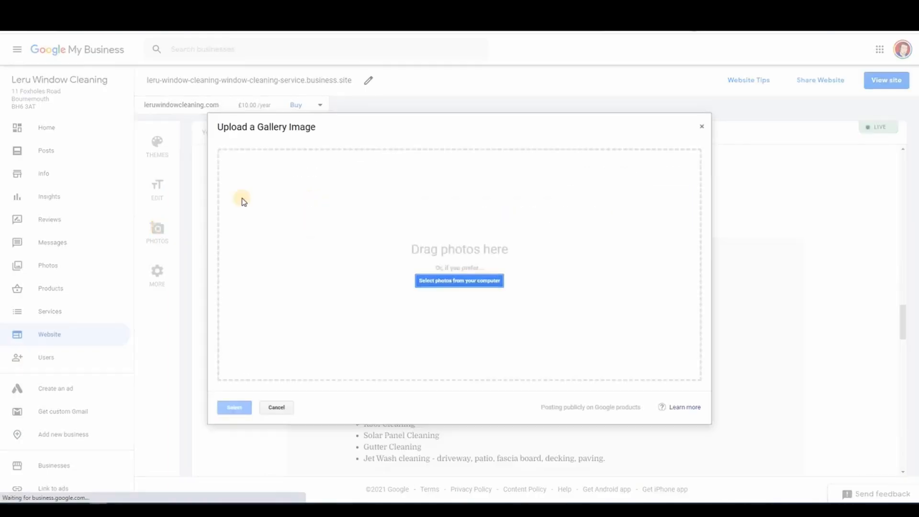
click(700, 127)
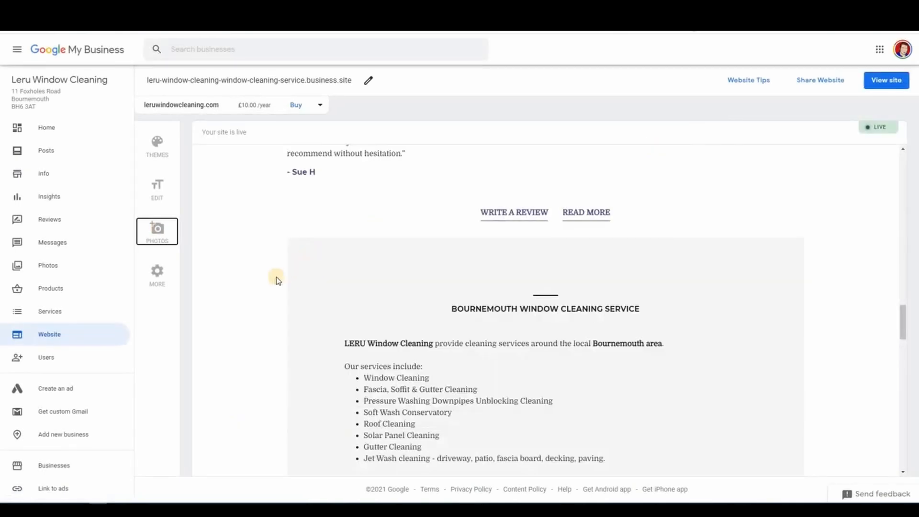
scroll(307, 282, down, 5)
scroll(486, 340, down, 1)
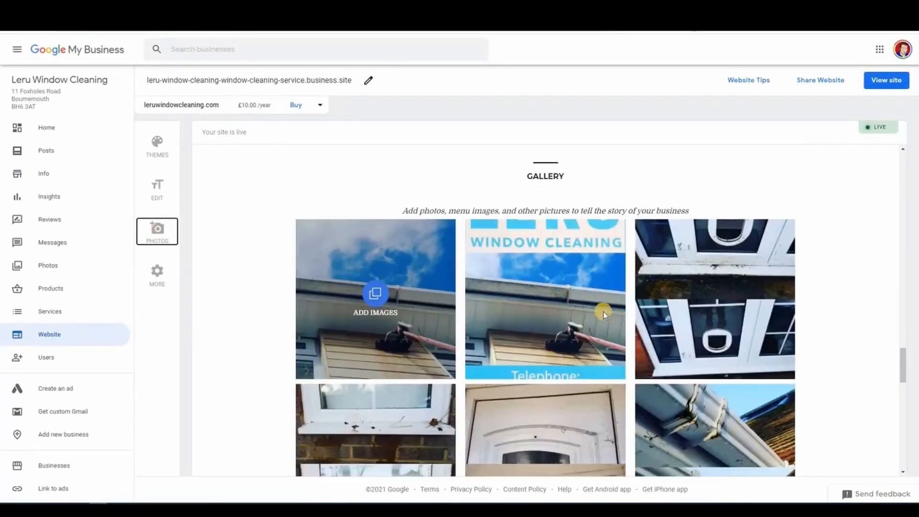
- Review the website's additional settings for publishing, Google Search and Maps, getting customers, and site language
click(157, 273)
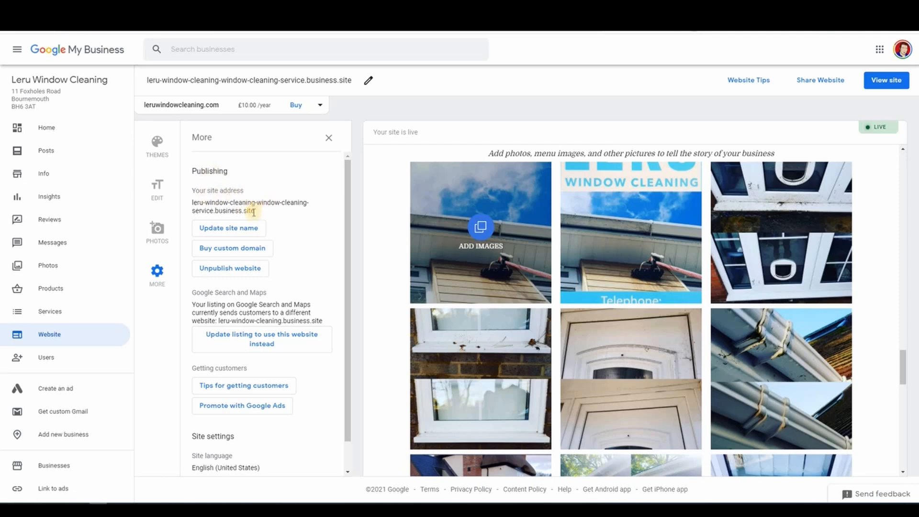
drag(253, 211, 250, 213)
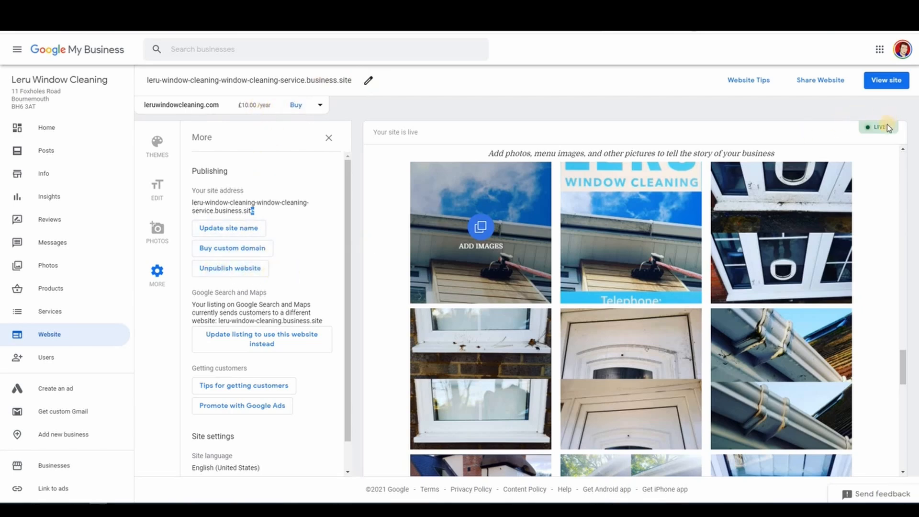
scroll(259, 306, down, 1)
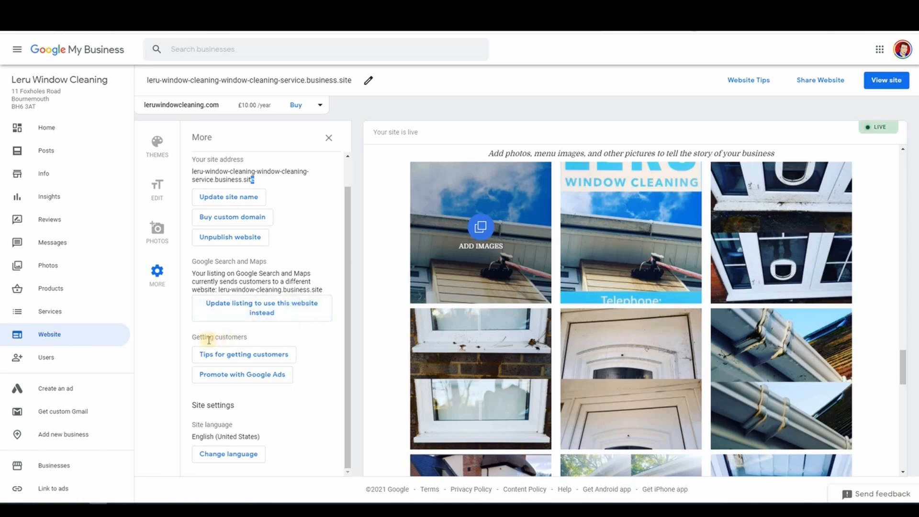
- Review the tips for getting more customers and follow the one for promoting the site on Google
click(252, 355)
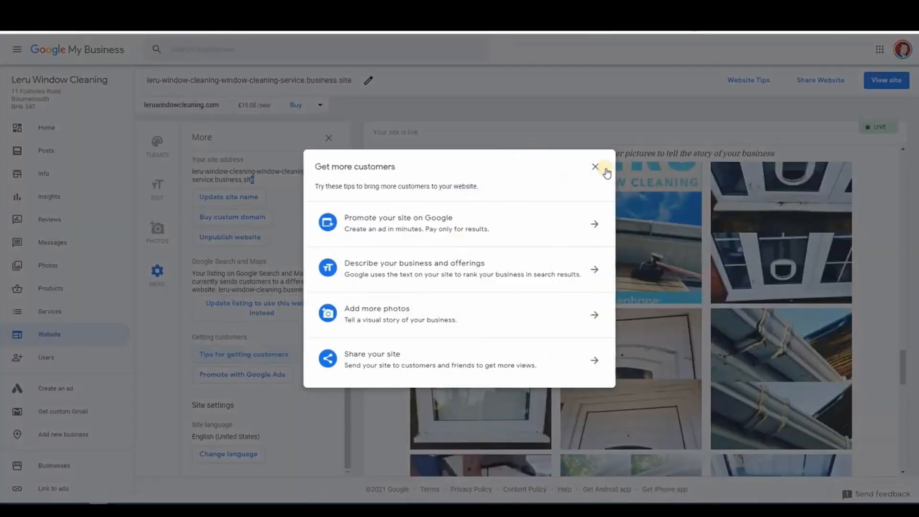
click(755, 81)
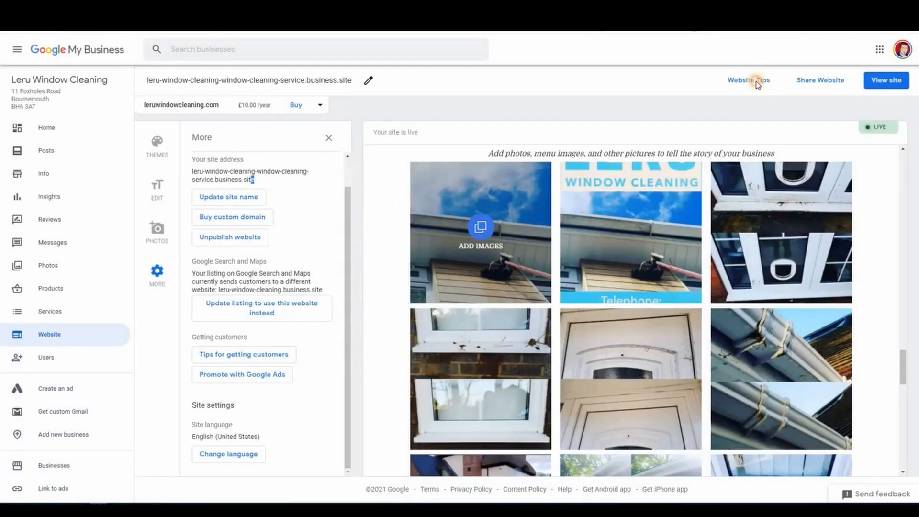
click(757, 81)
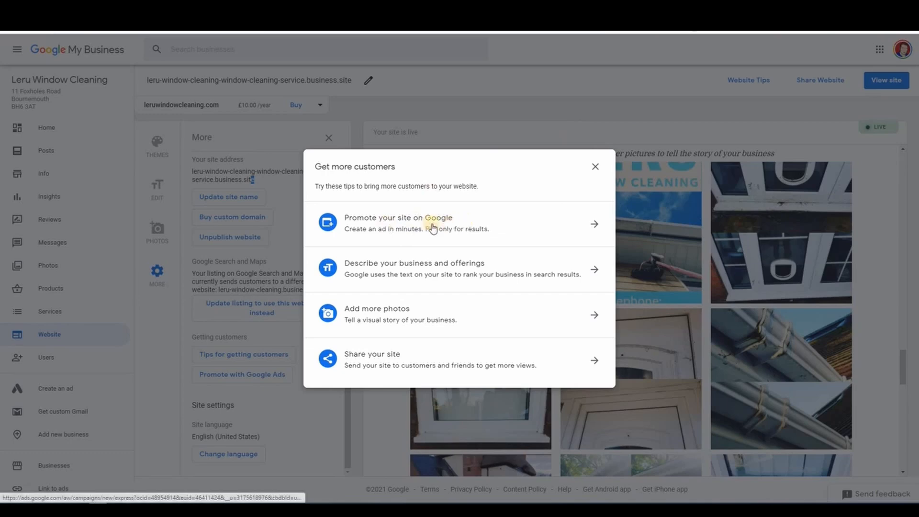
click(591, 225)
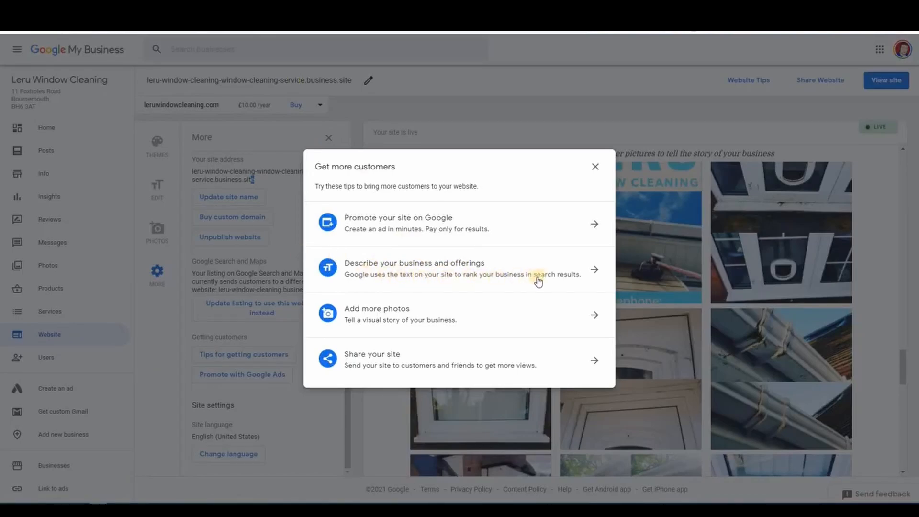
- Follow the tip for describing the business to review the website text, and open the tip for sharing the site
click(595, 270)
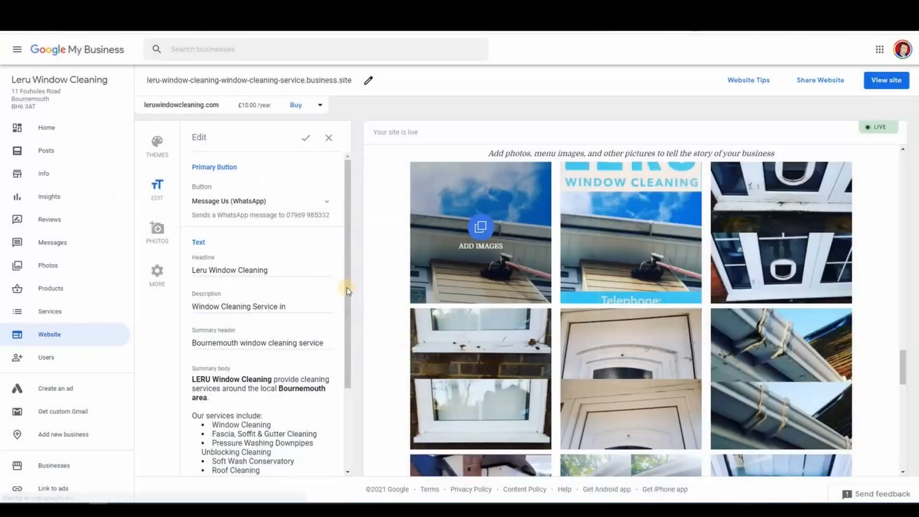
scroll(268, 342, down, 2)
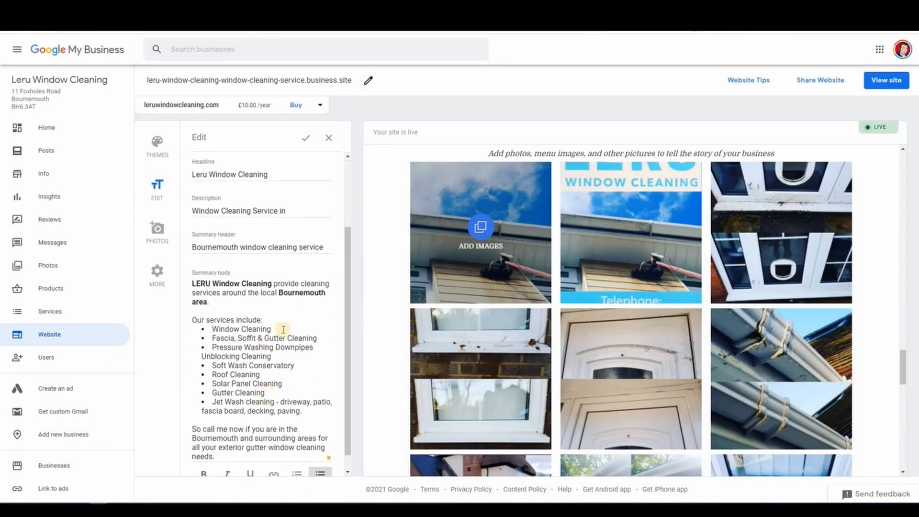
click(756, 81)
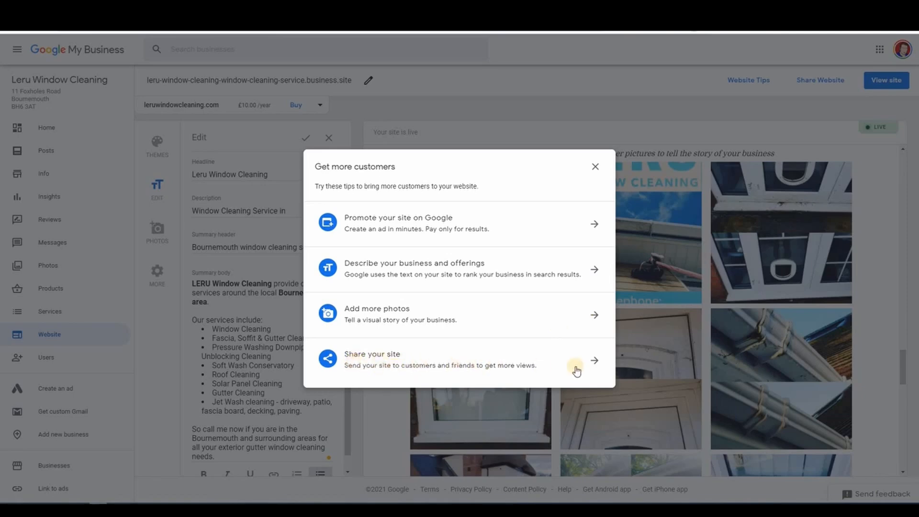
click(593, 363)
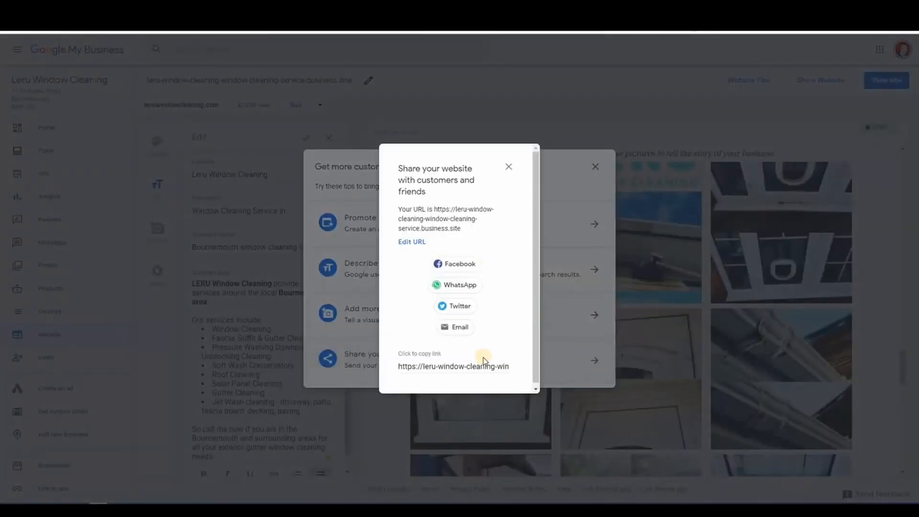
- Close the sharing and tips dialogs, and review the header, cover photo and Updates section of the live website
click(509, 167)
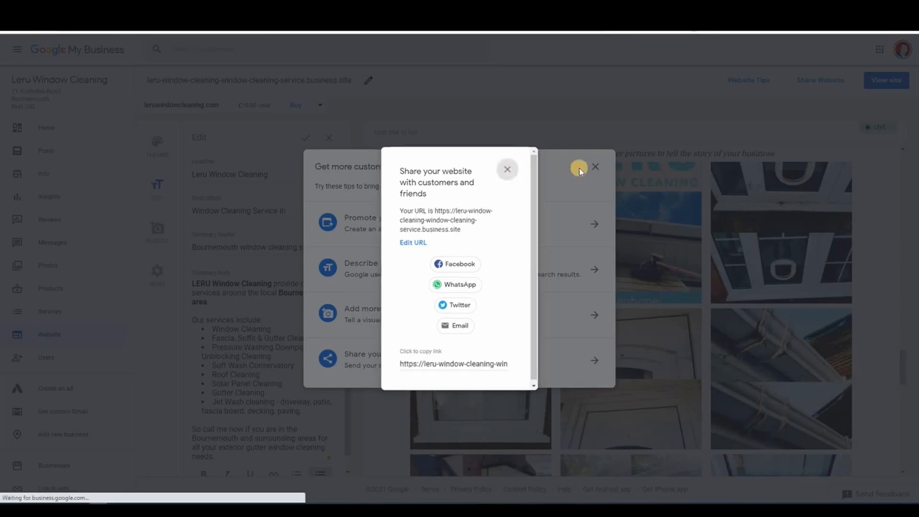
click(752, 136)
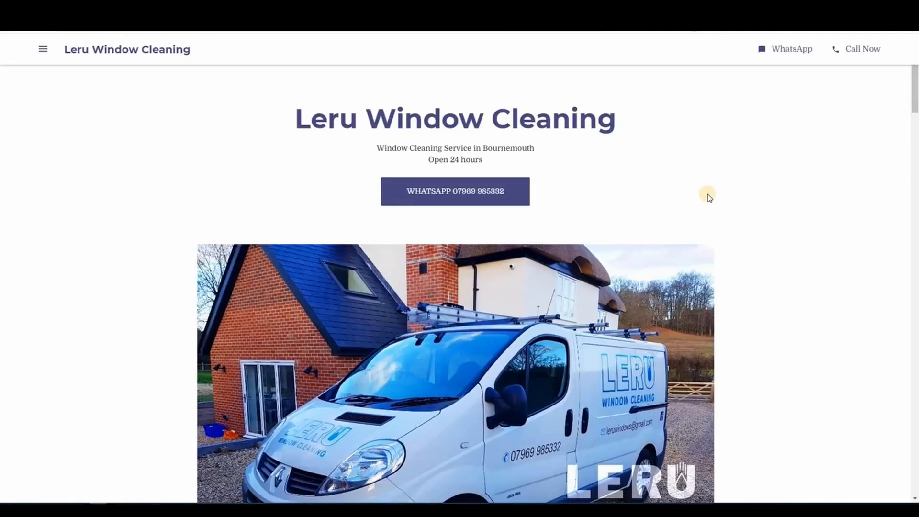
scroll(709, 197, down, 2)
scroll(738, 198, down, 3)
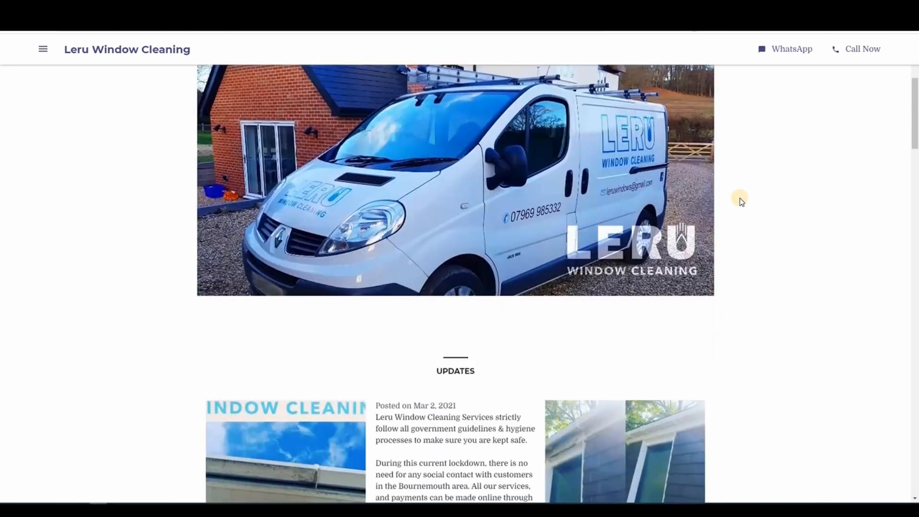
scroll(529, 234, down, 7)
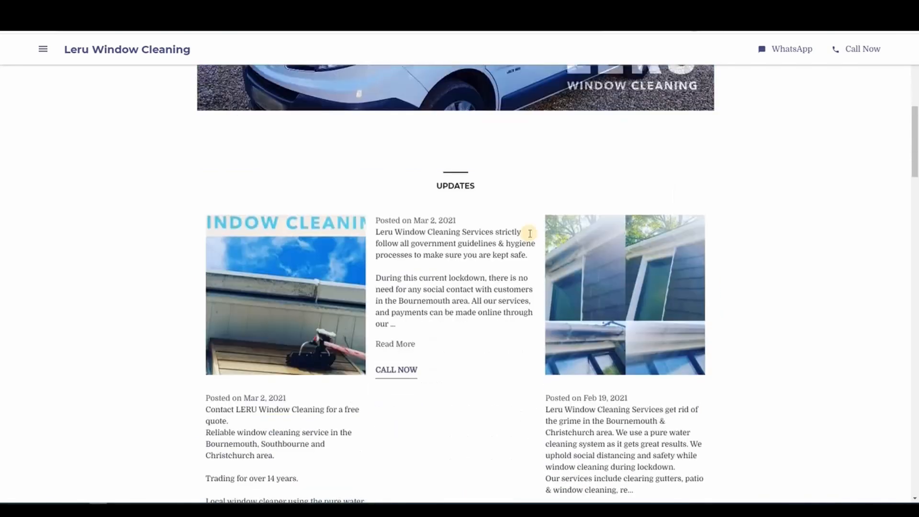
scroll(624, 181, down, 15)
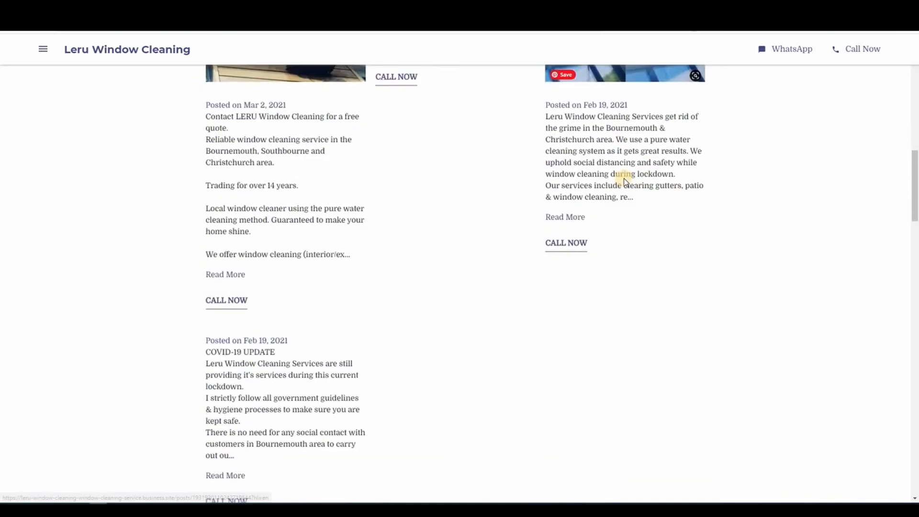
- Review the live website's Gallery down to the Contact Us section, return to its beginning, and close the site
scroll(628, 275, down, 8)
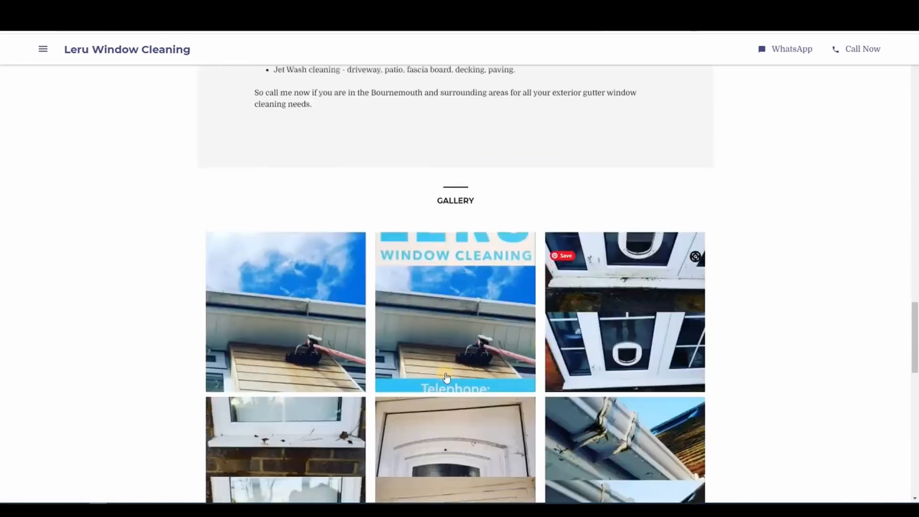
scroll(400, 323, down, 4)
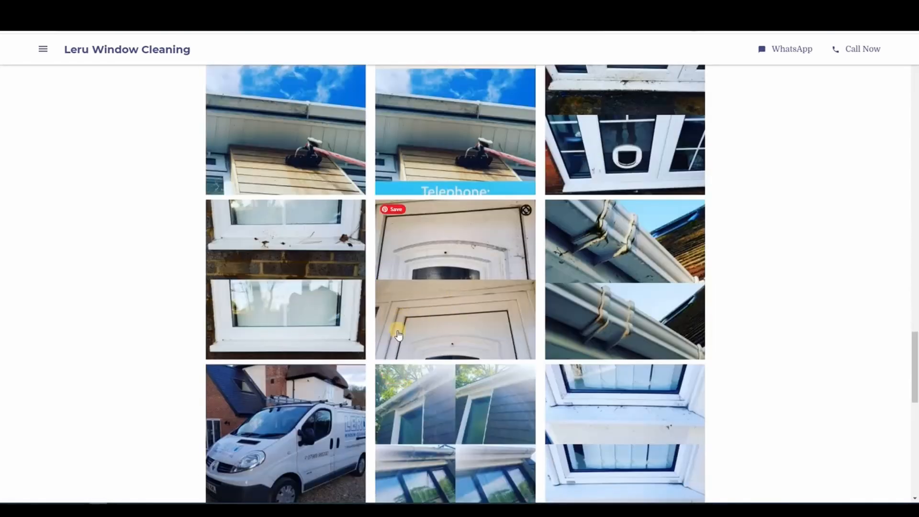
scroll(525, 327, down, 3)
scroll(546, 294, down, 2)
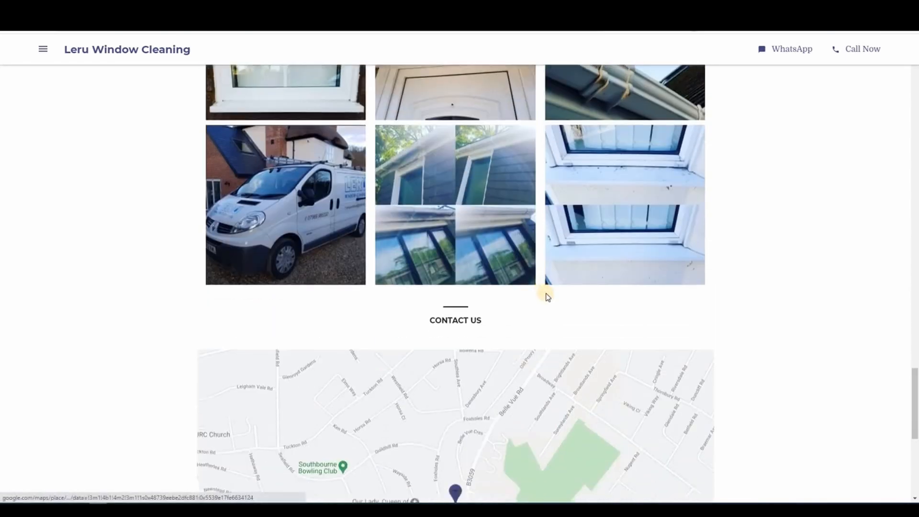
scroll(545, 301, up, 3)
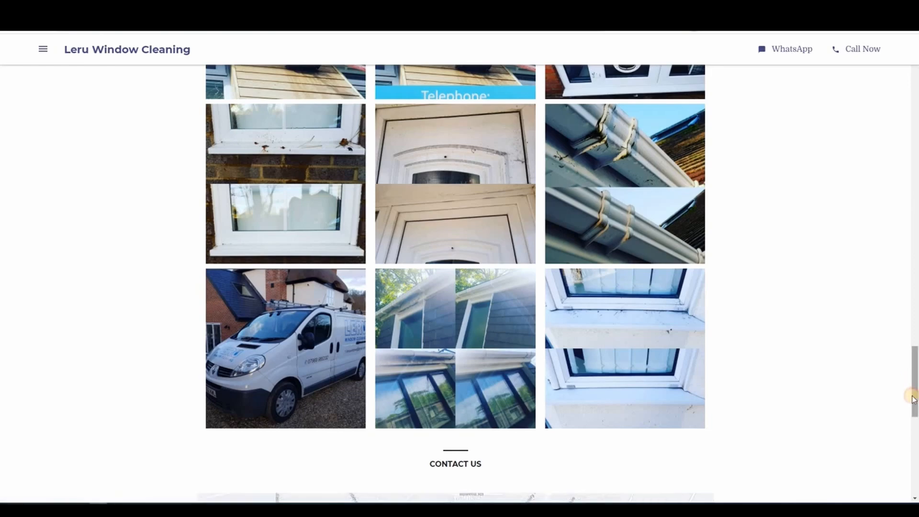
drag(913, 400, 903, 70)
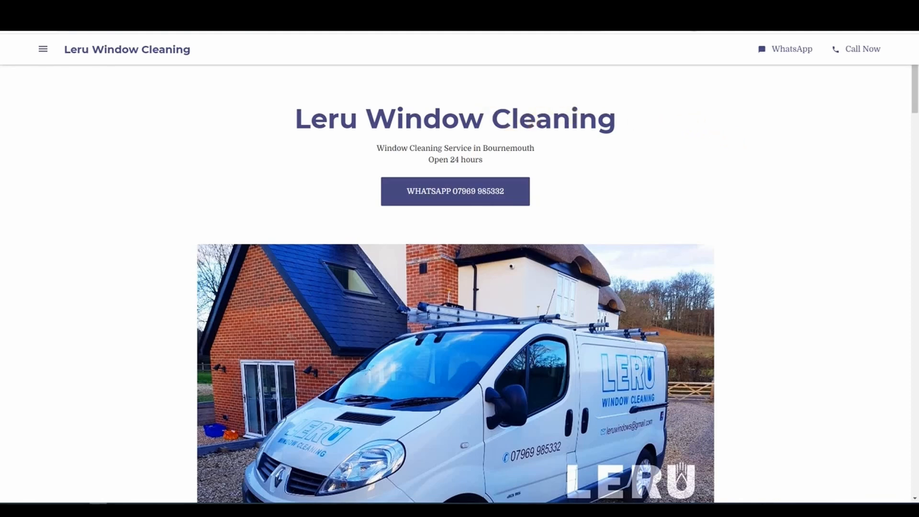
key(ctrl+w)
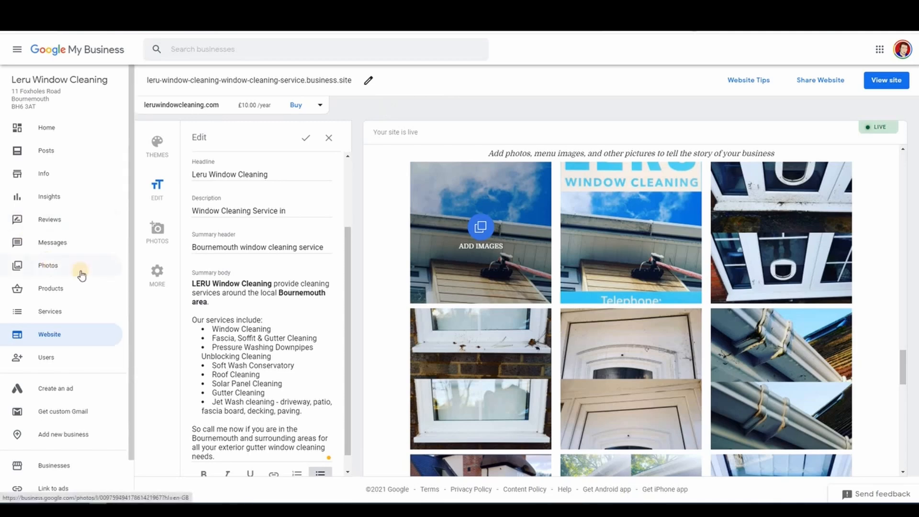
- Look at the Products section, and review the new product form available through Posts, including its optional button field
click(47, 290)
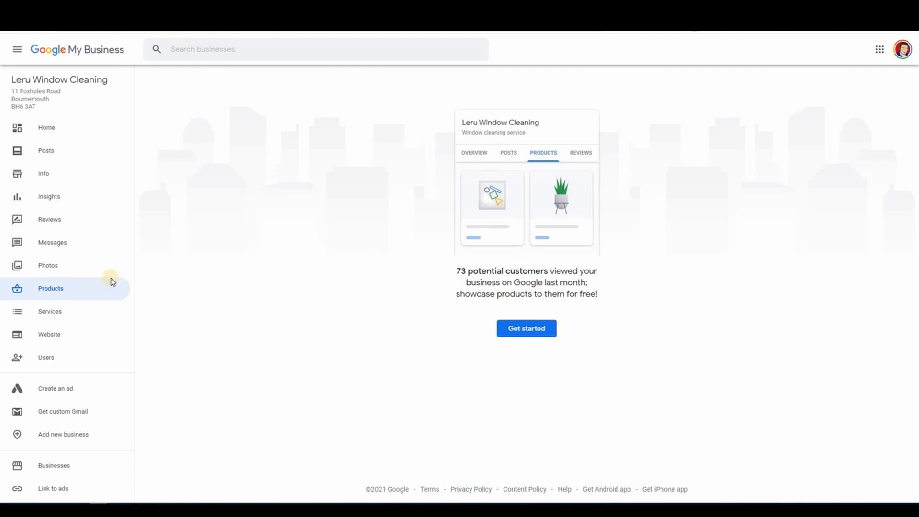
click(56, 150)
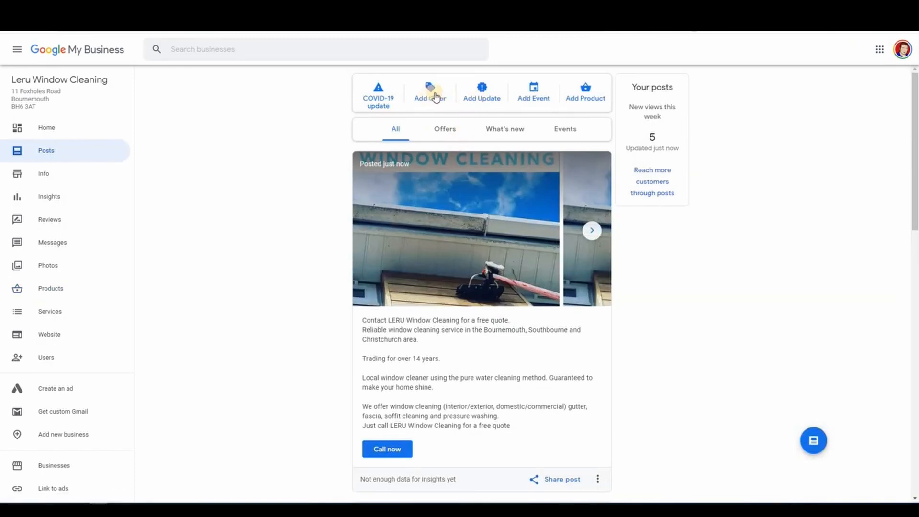
click(588, 92)
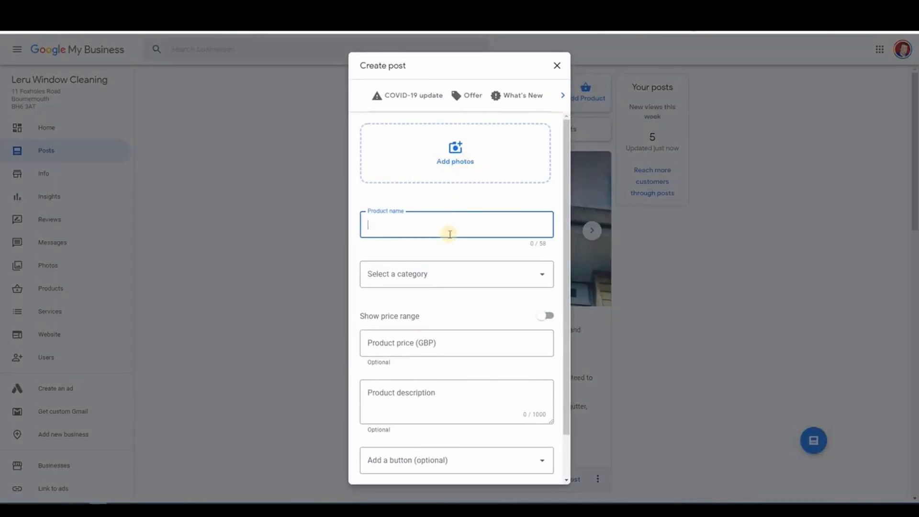
scroll(440, 291, down, 1)
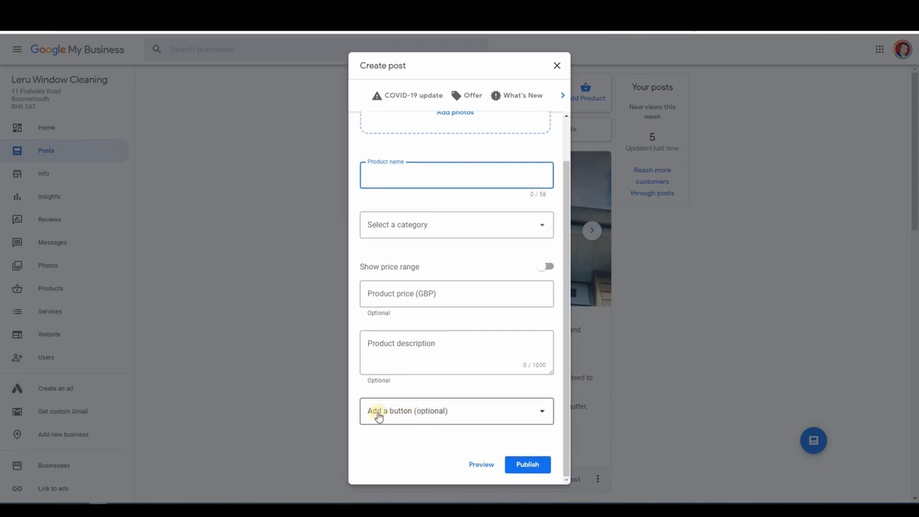
click(541, 411)
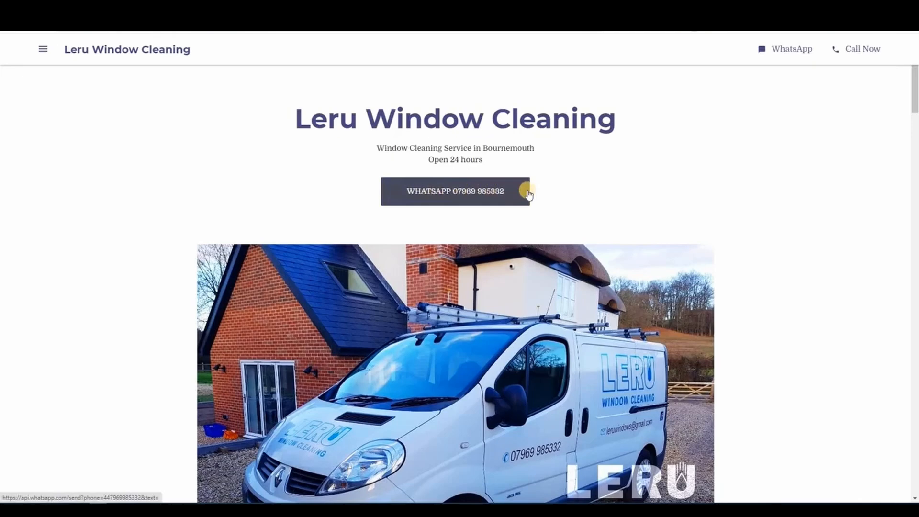
- Review the Updates section on the live website, and try the Call now button of the newest post in Posts
scroll(528, 193, down, 2)
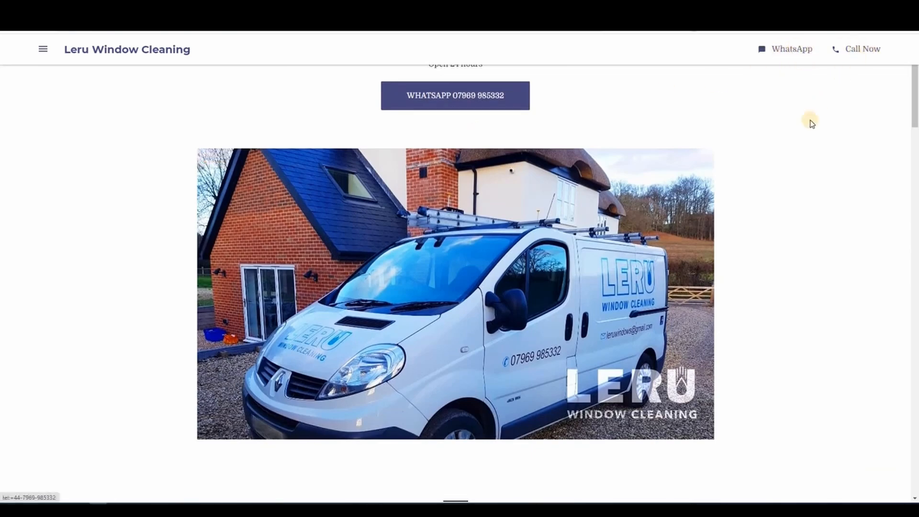
scroll(801, 149, down, 2)
scroll(801, 149, down, 20)
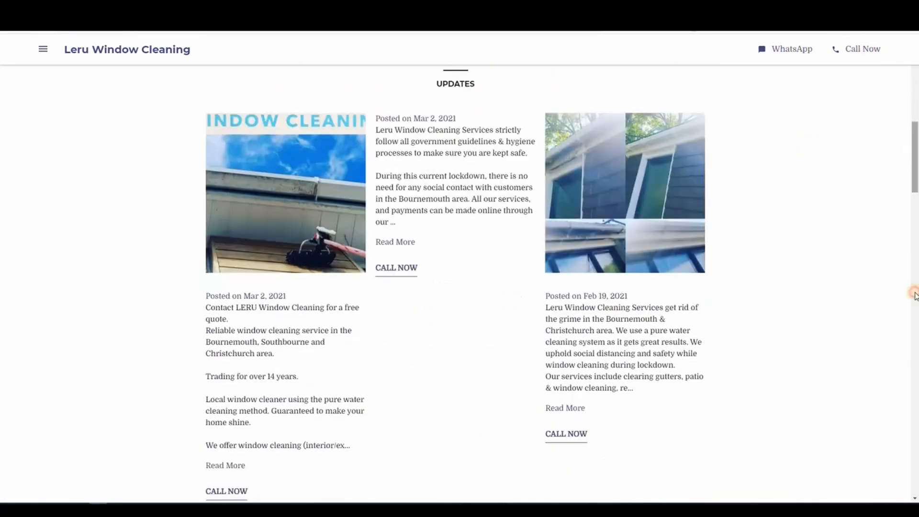
scroll(898, 458, down, 2)
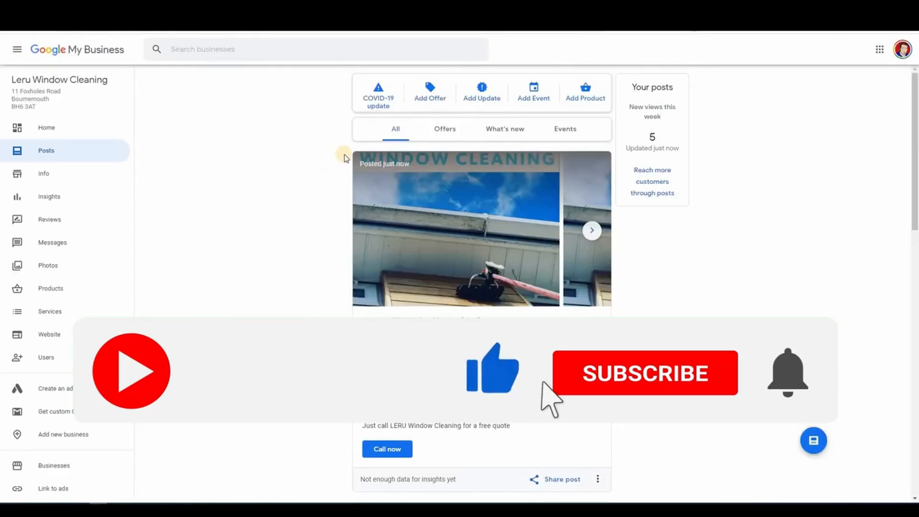
scroll(435, 214, down, 1)
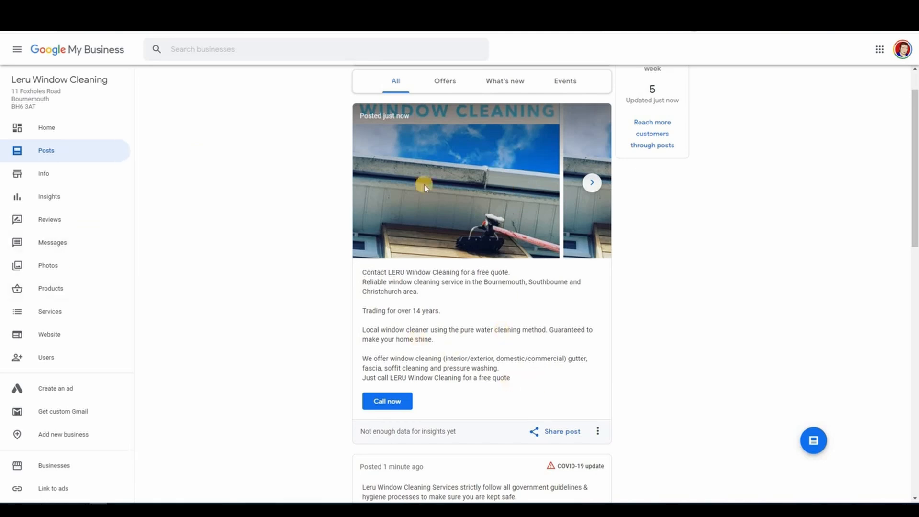
click(388, 402)
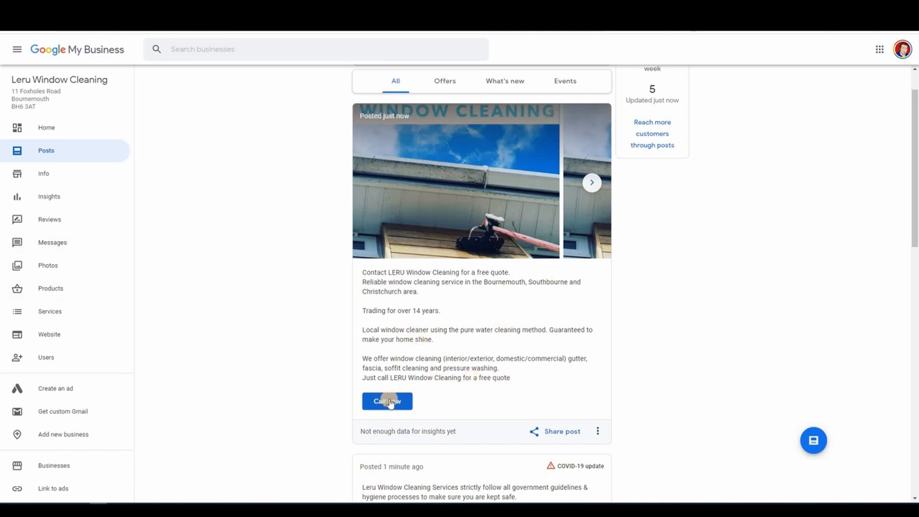
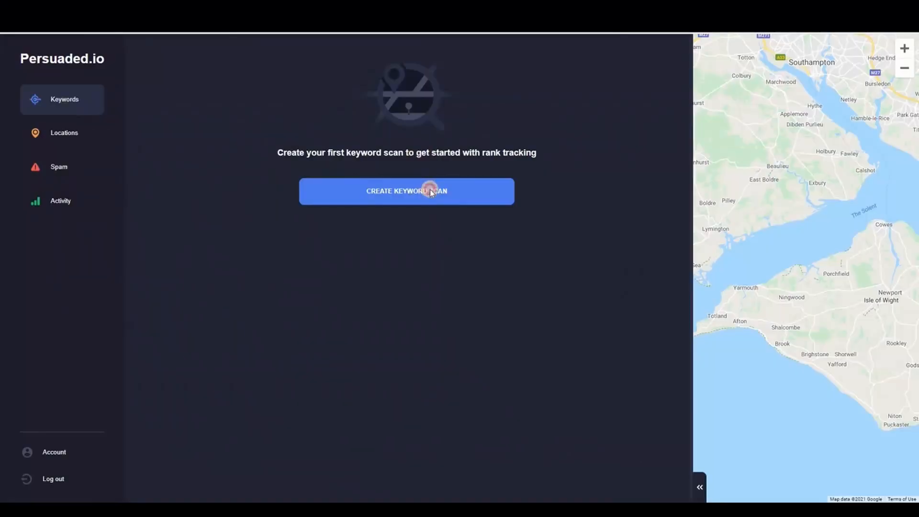
- Start a keyword scan in Persuaded.io, and note LERU Window Cleaning and Bournemouth Window Cleaning Services in Notepad
click(431, 189)
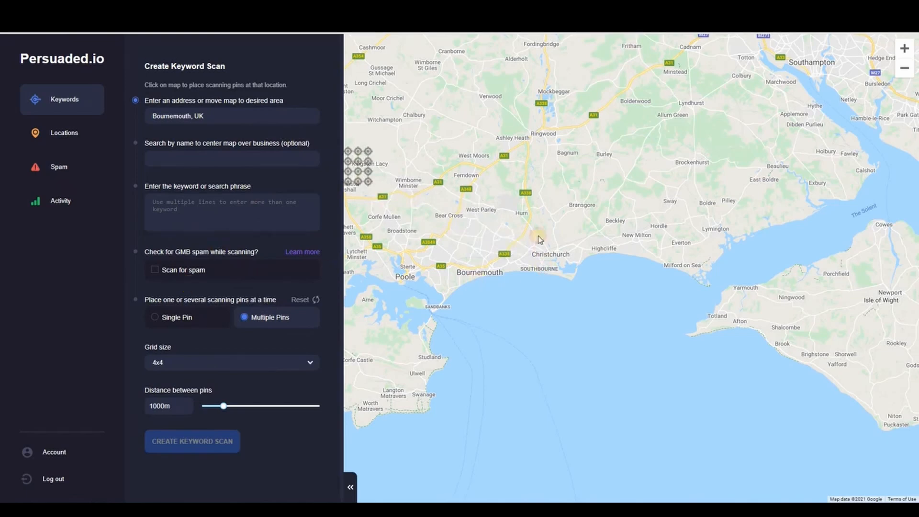
key(alt+Tab)
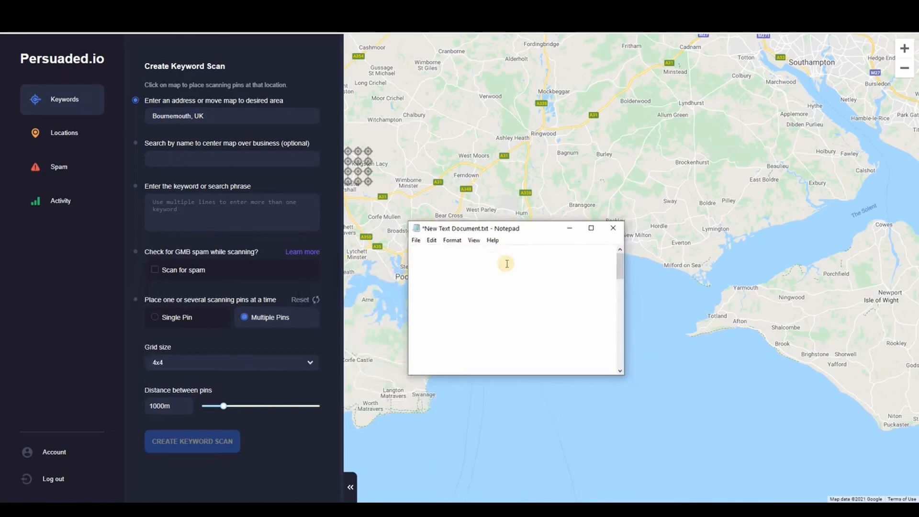
text(LERU Window Cleaning  Bournemouth Window Cleaning Services)
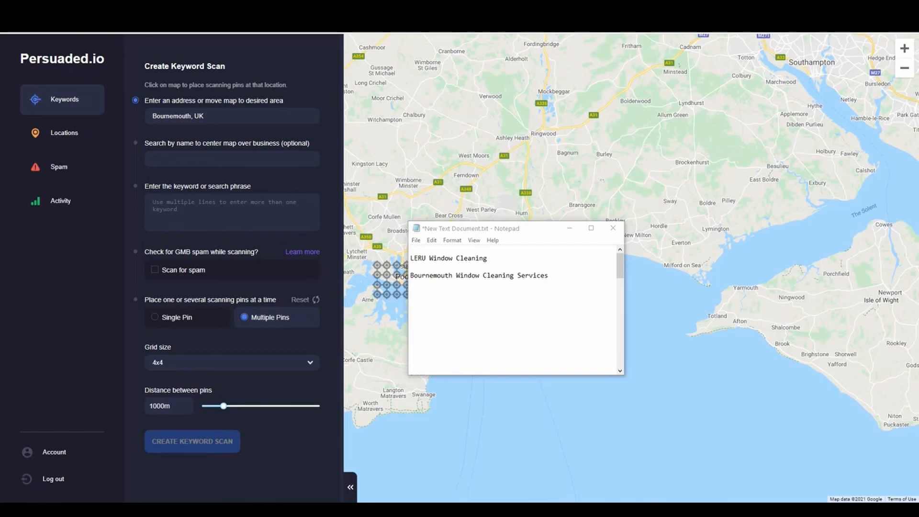
- Add Window Cleaning Services, Window Cleaning, window cleaning pure water, gutter cleaning and leru to the Notepad list, and move the Notepad window off the form
click(523, 288)
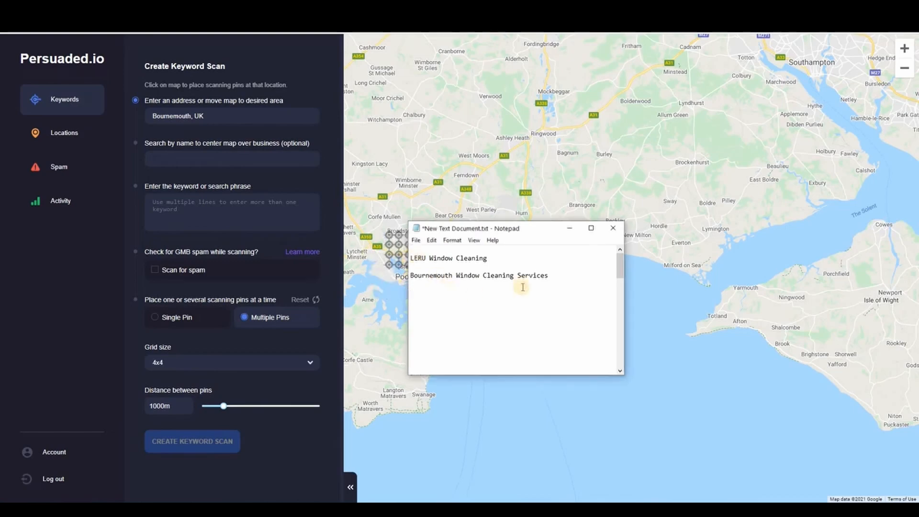
text(Window Cleaning Services Window Cleaning window cleaning pure water gutter cleaning leru)
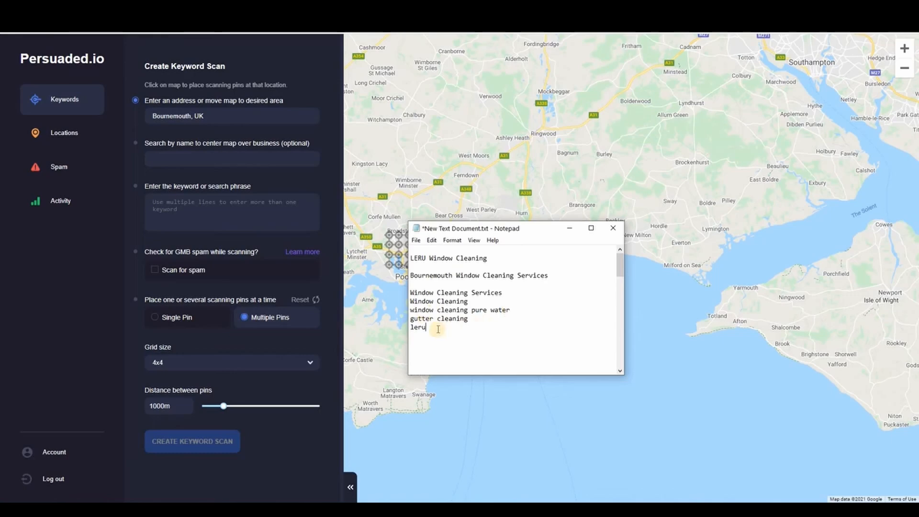
drag(437, 300, 407, 292)
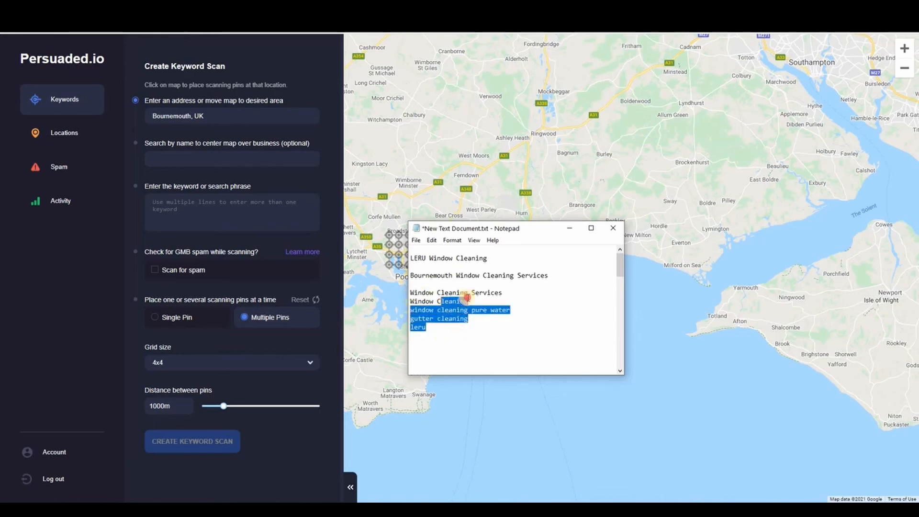
click(545, 303)
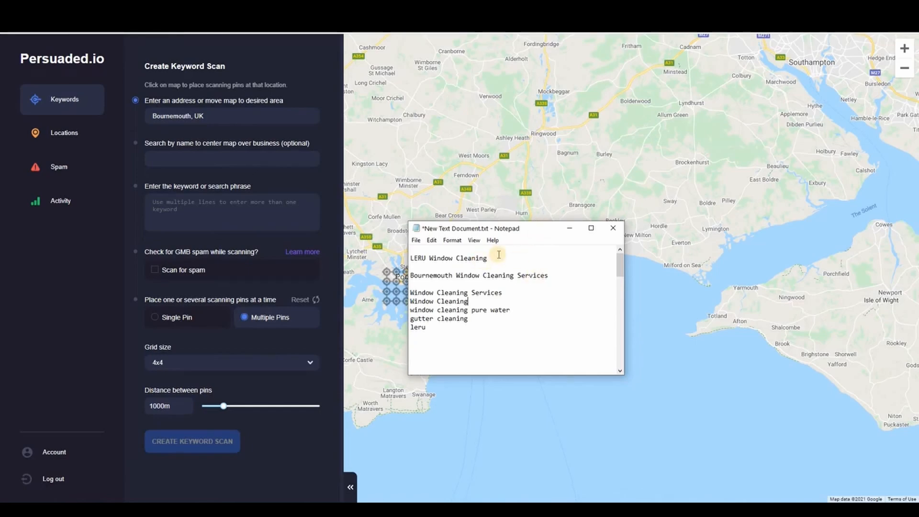
drag(533, 230, 1, 203)
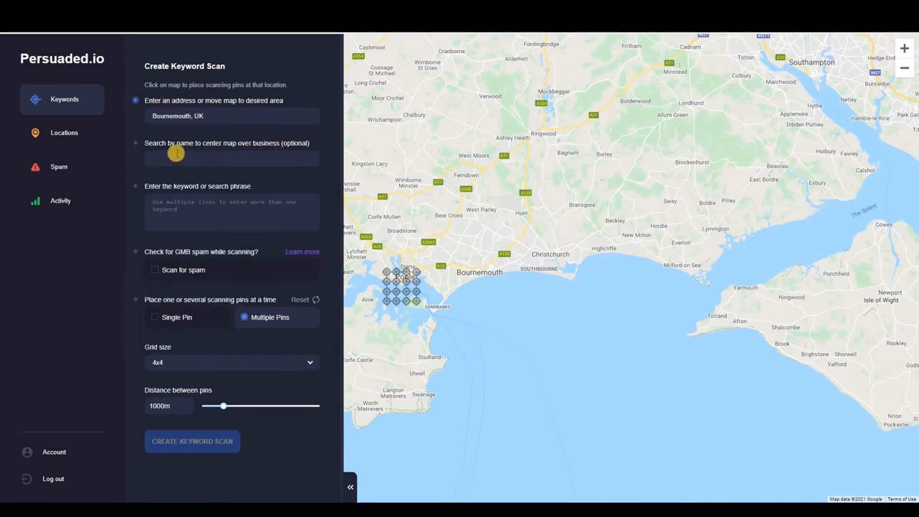
- Centre the scan map on the business Leru Window Cleaning in Southbourne, and enter LERU Window Cleaning as the keyword
click(204, 159)
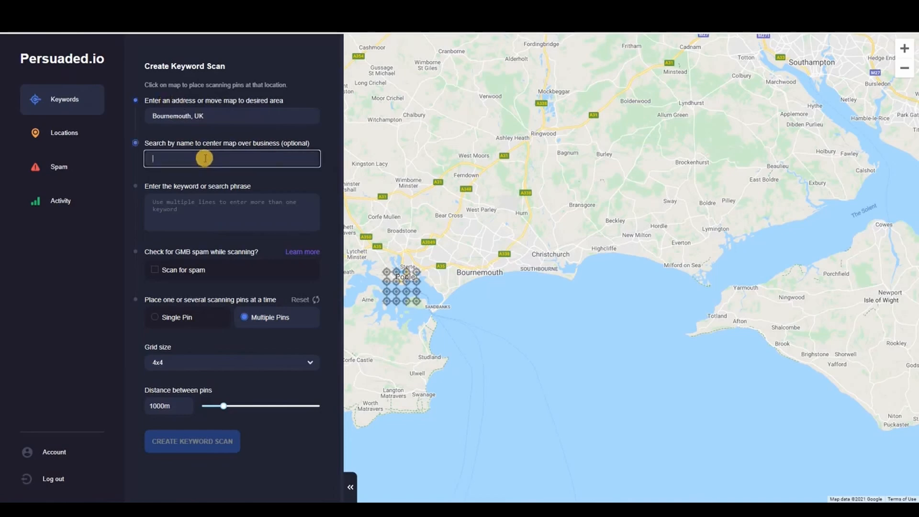
text(leru)
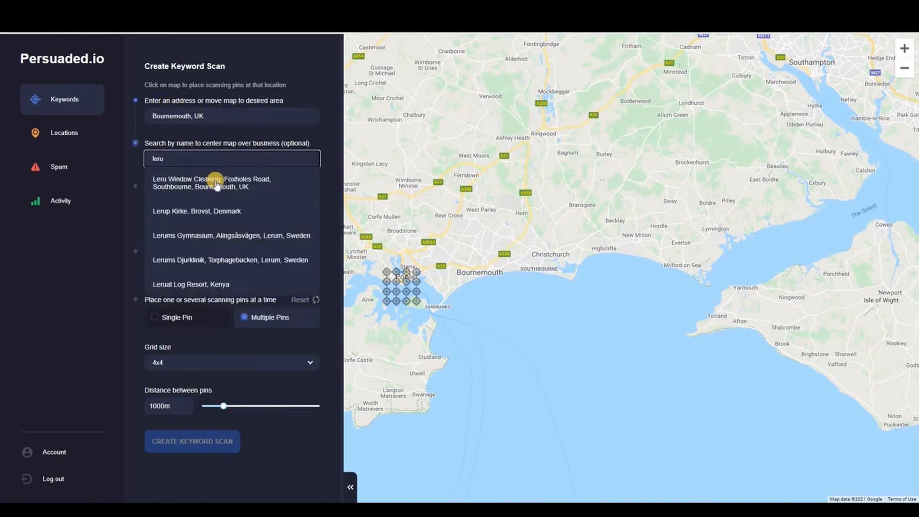
click(216, 183)
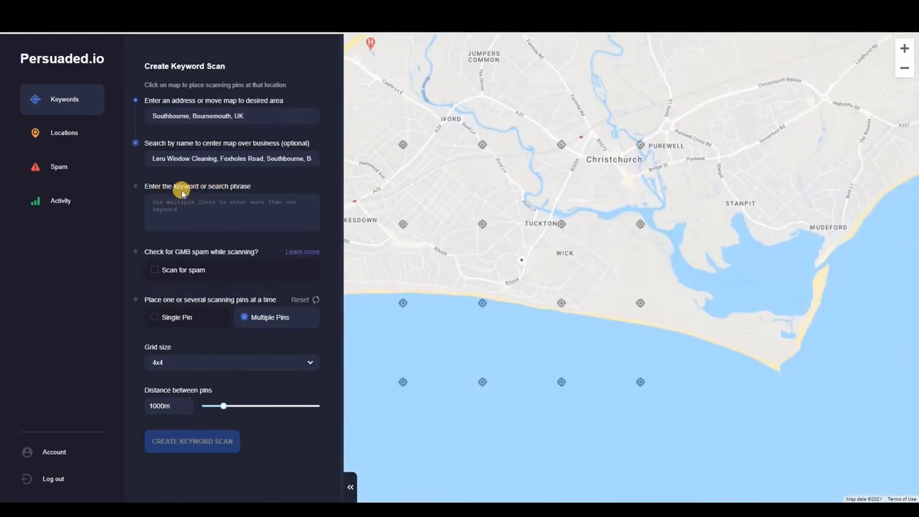
click(223, 202)
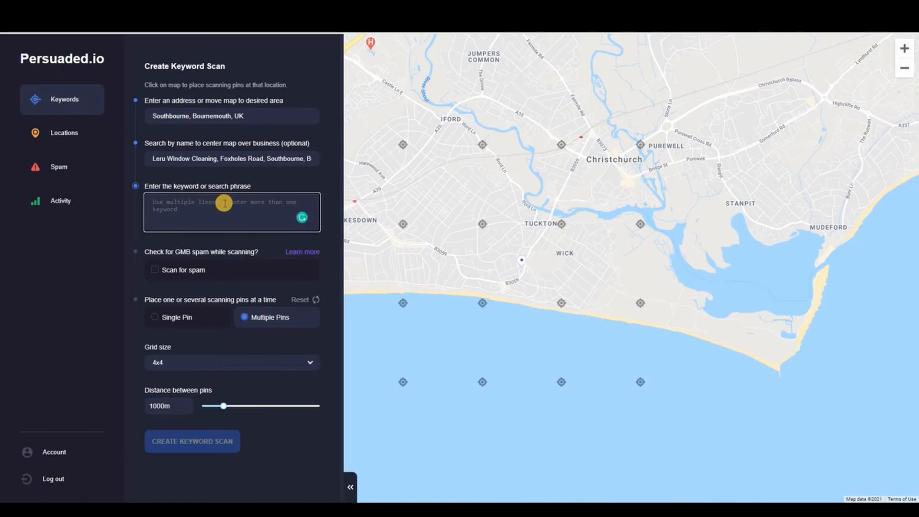
text(LERU Window Cleaning)
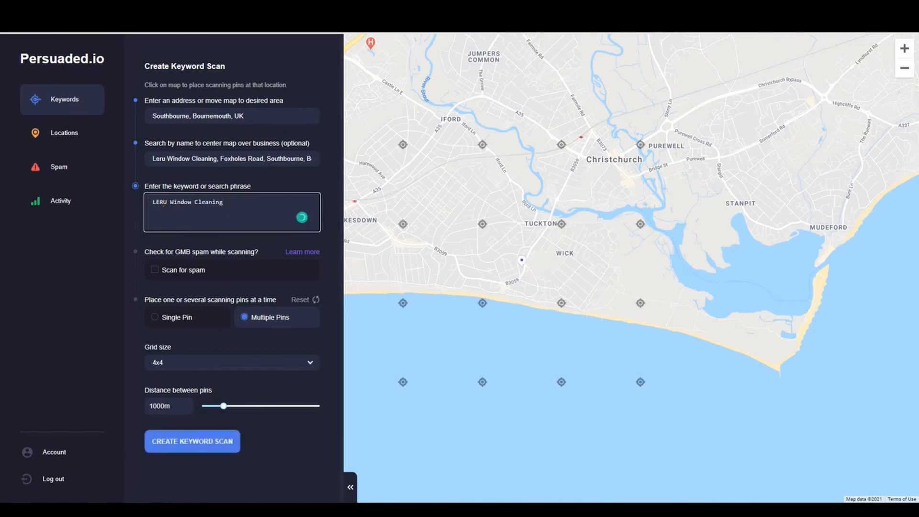
- Add Bournemouth Window Cleaning Services as a second keyword on its own line in the keyword scan form
key(Tab)
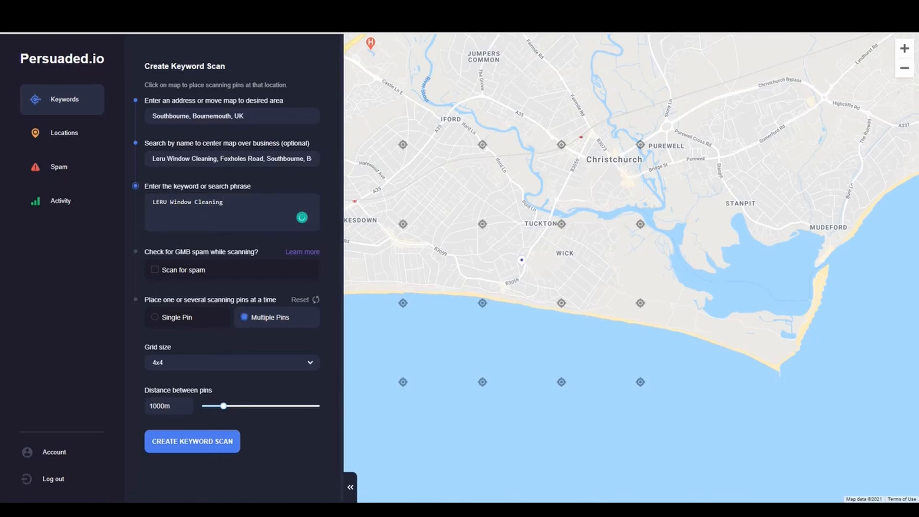
click(229, 212)
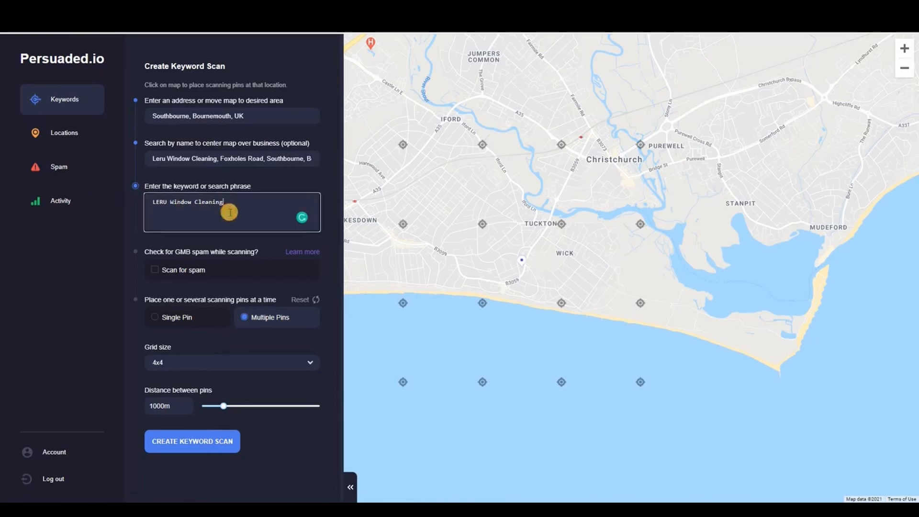
key(Return)
text(Bournemouth Window Cleaning Services)
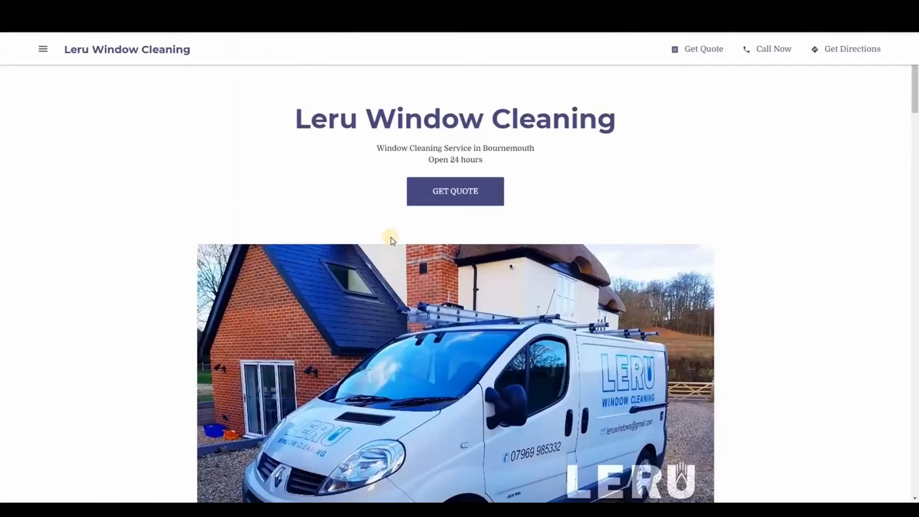
- Review the update posts on the Leru Window Cleaning website for the search phrases they use
scroll(391, 236, down, 3)
scroll(391, 236, down, 20)
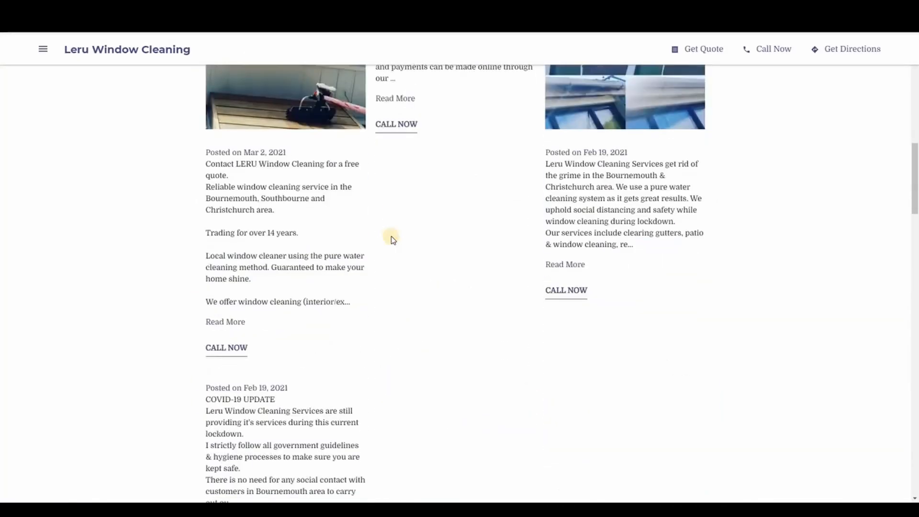
scroll(392, 238, down, 6)
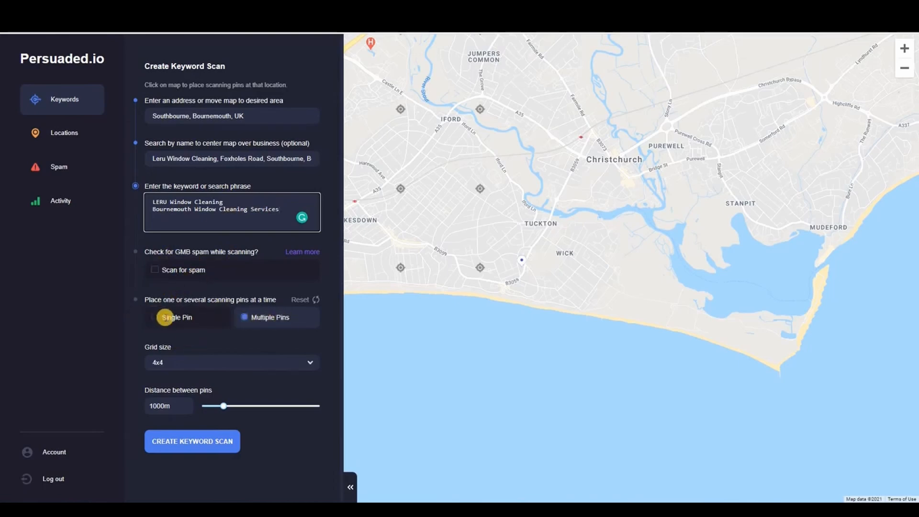
- Try the Single Pin placement option for the keyword scan on the map
click(156, 318)
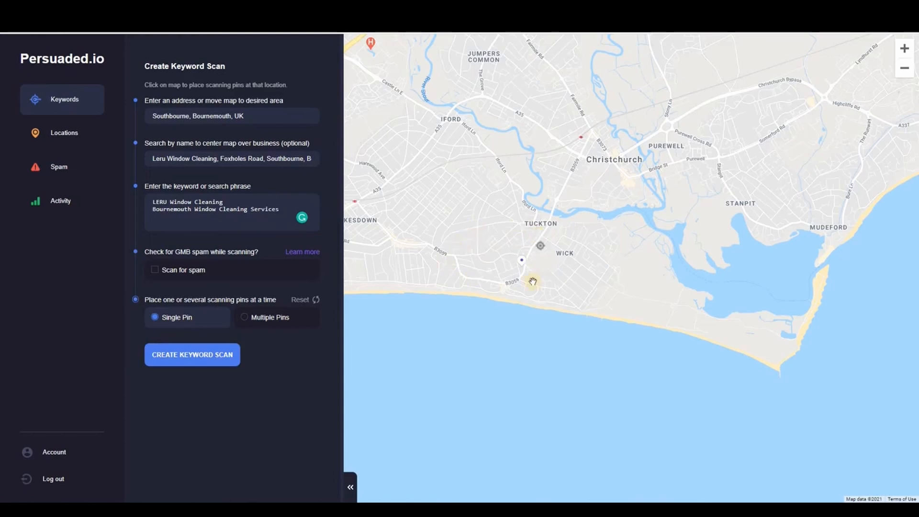
click(563, 221)
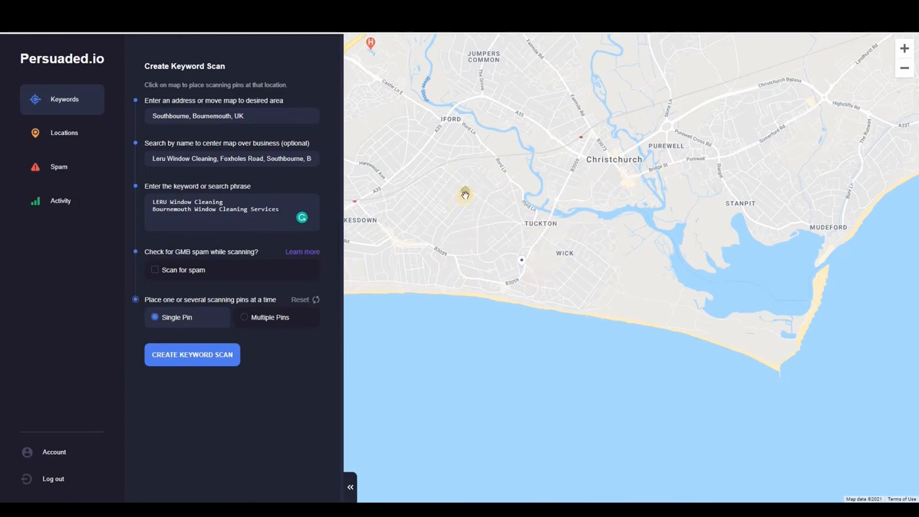
click(481, 197)
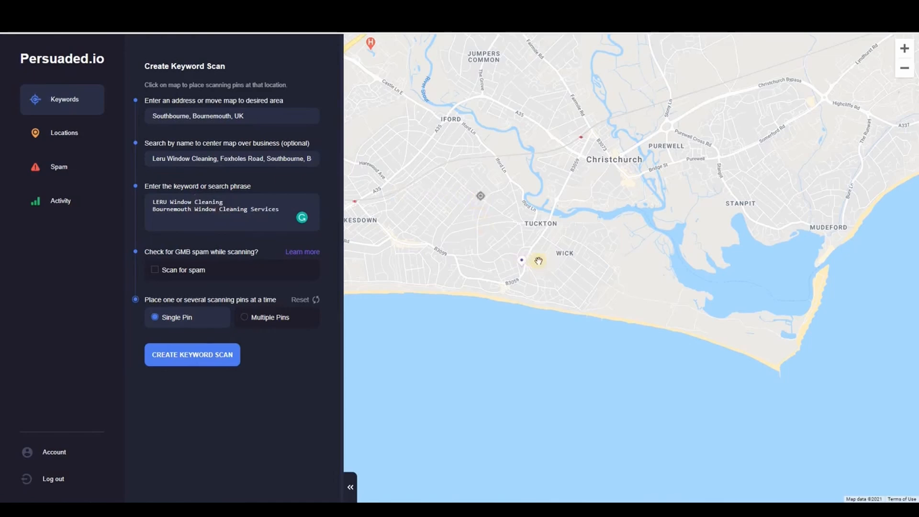
click(493, 209)
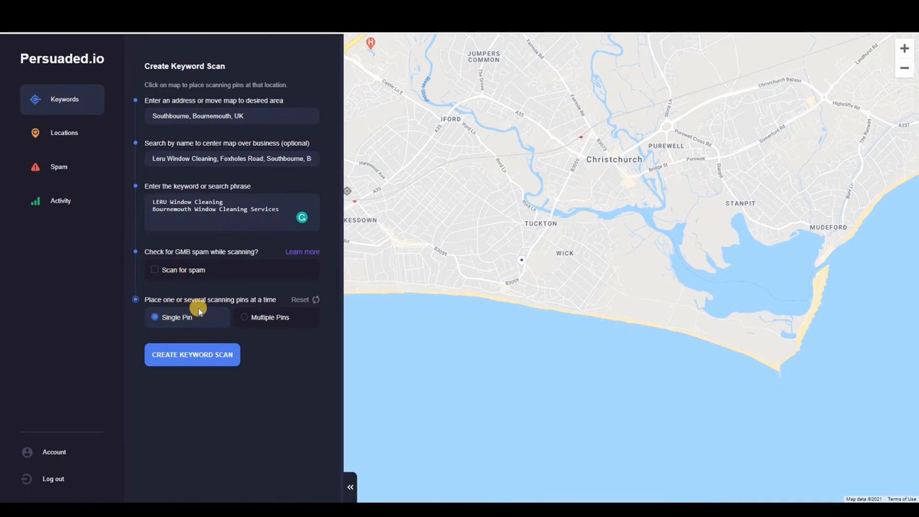
- Configure the scan for multiple pins in a 5x5 grid with 500m between pins
click(241, 315)
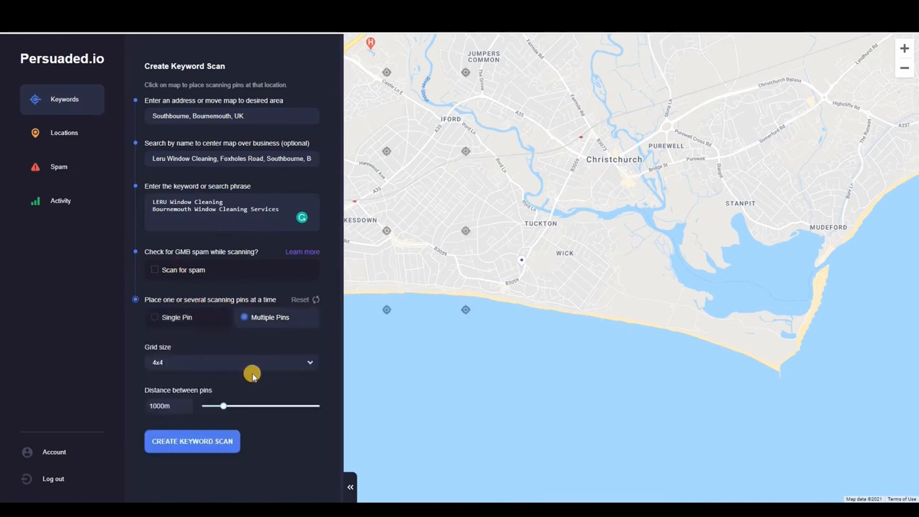
click(248, 365)
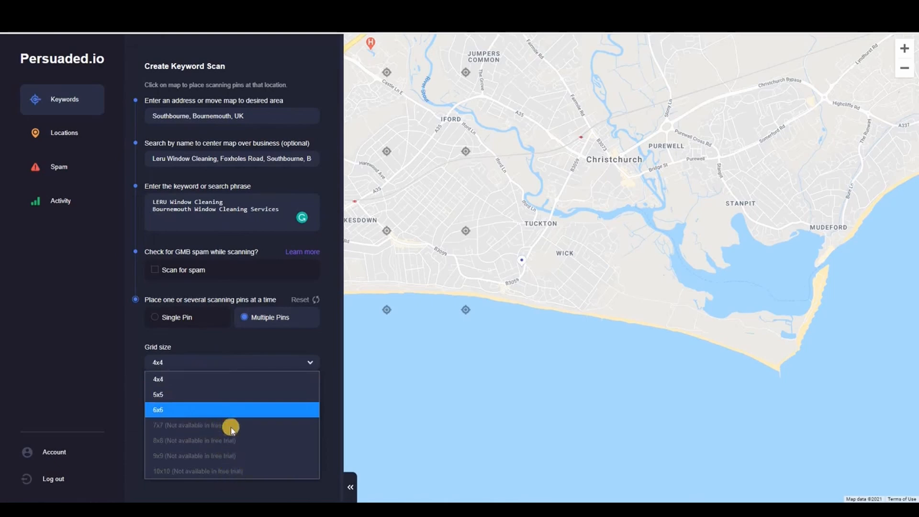
click(176, 398)
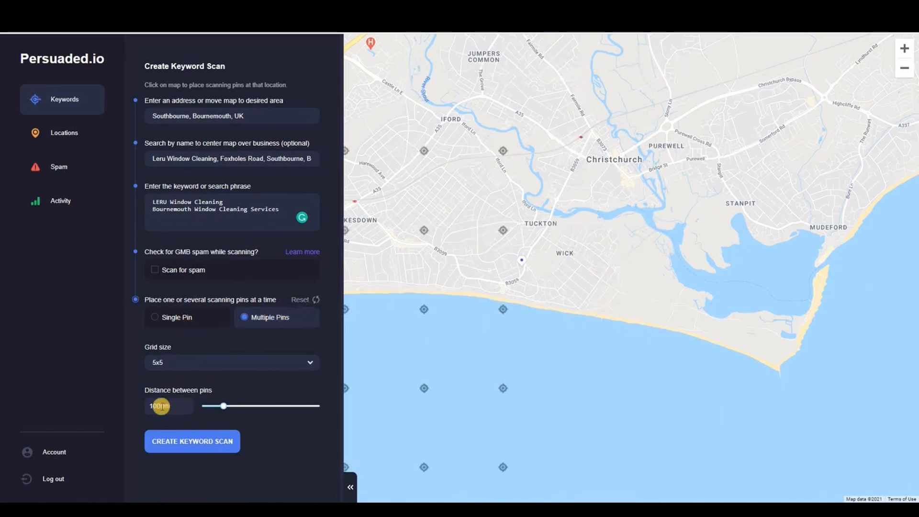
drag(163, 406, 152, 406)
click(224, 406)
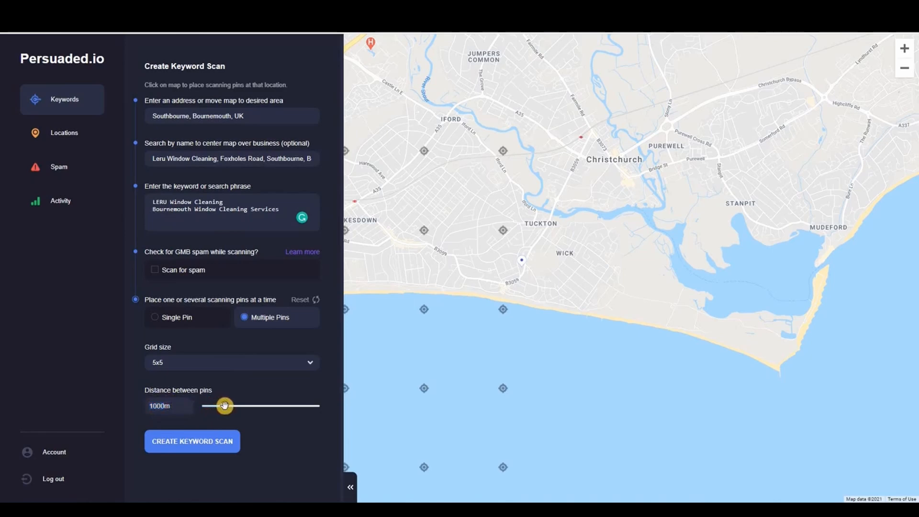
drag(216, 407, 211, 407)
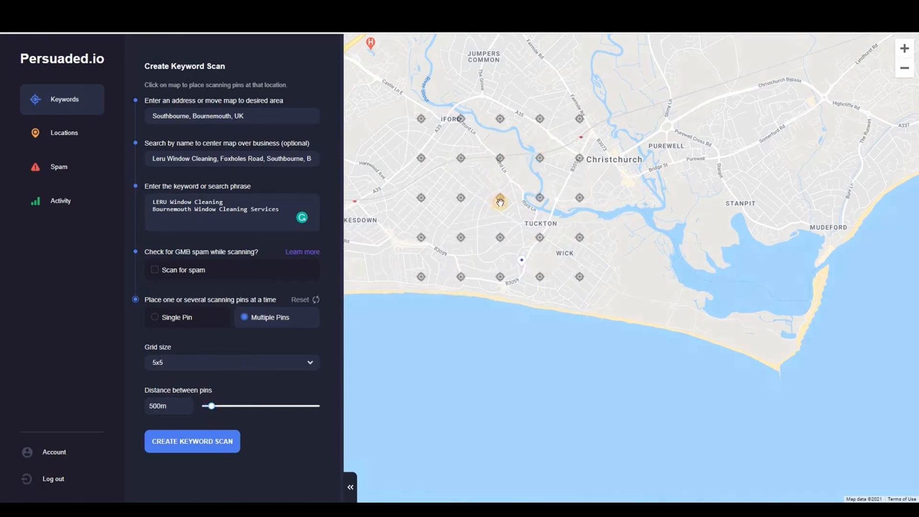
- Place the pin grid on the map over Iford, Tuckton and Wick, create the keyword scan, and collapse the scan list
click(500, 201)
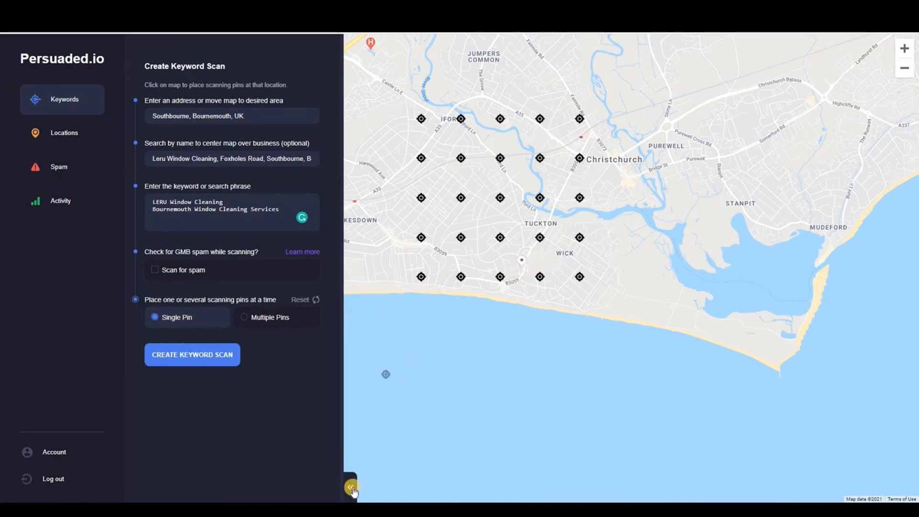
click(206, 354)
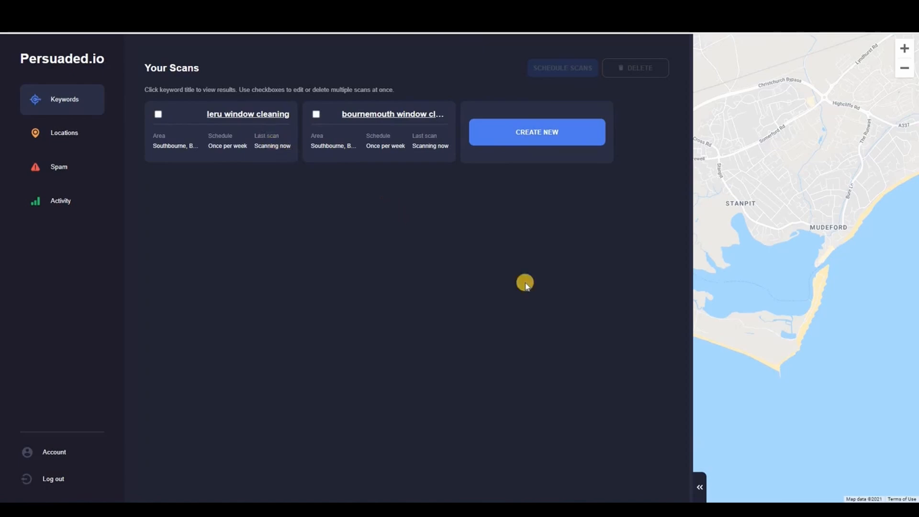
click(703, 486)
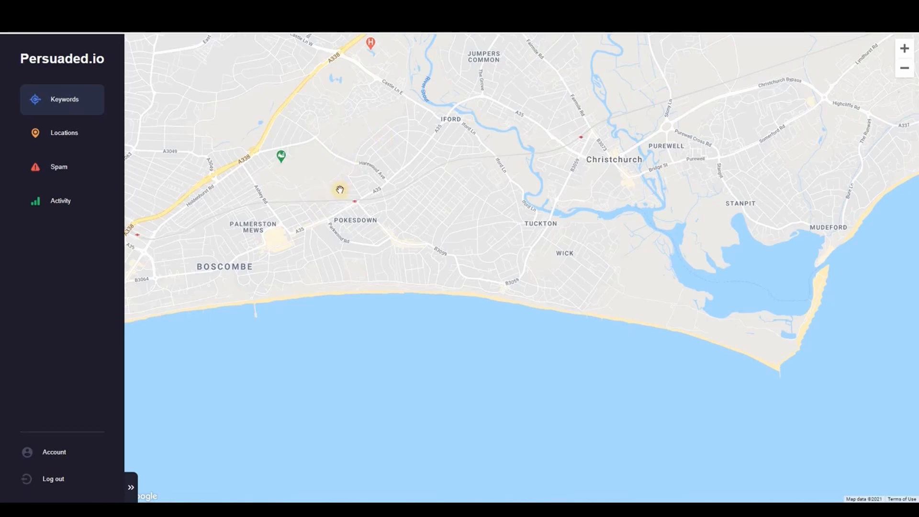
- Look through the Locations, Spam and Activity sections of Persuaded.io
click(53, 132)
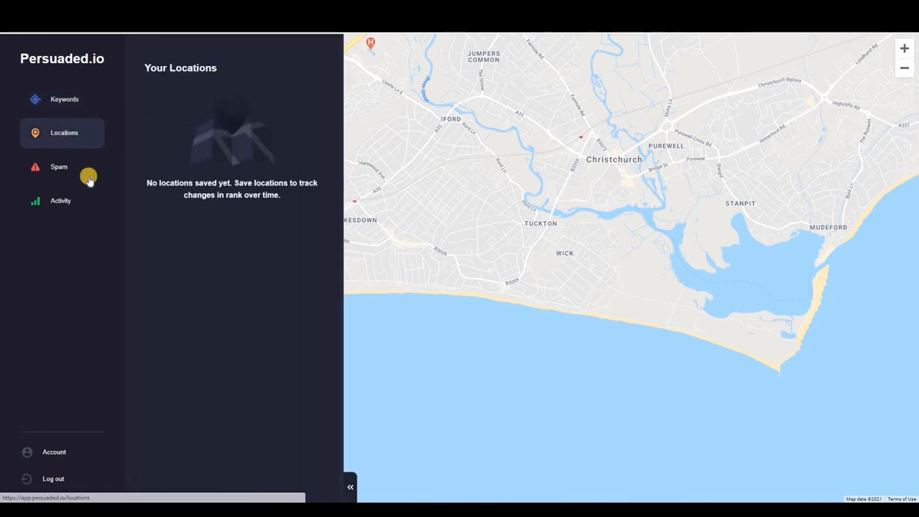
click(62, 165)
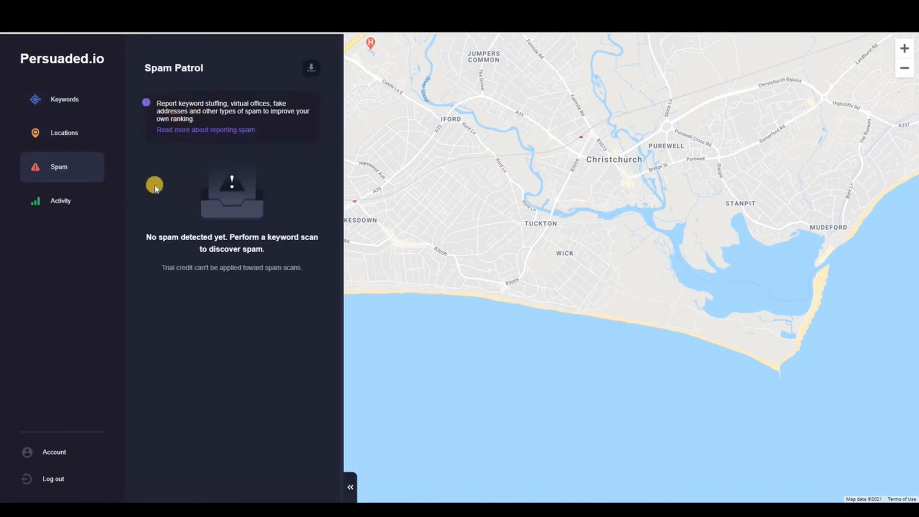
click(62, 202)
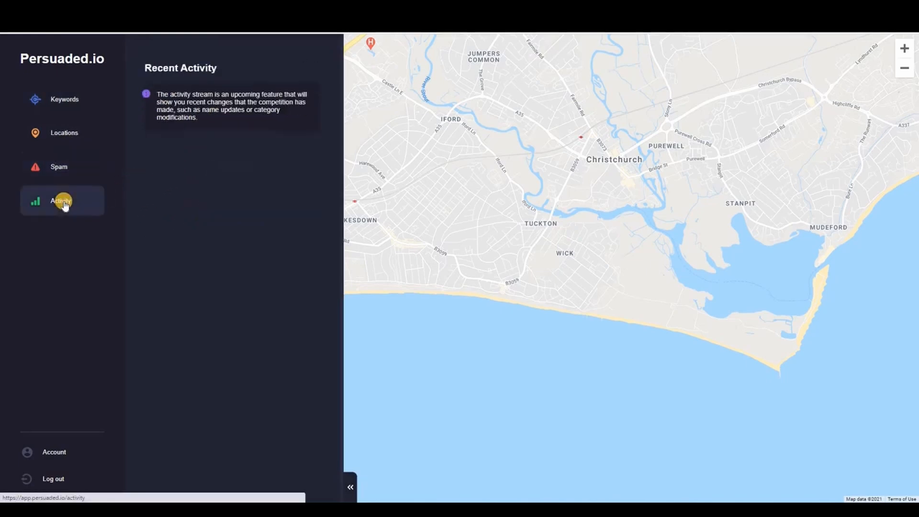
- View the scan results for bournemouth window cleaning services, followed by those for leru window cleaning
click(67, 99)
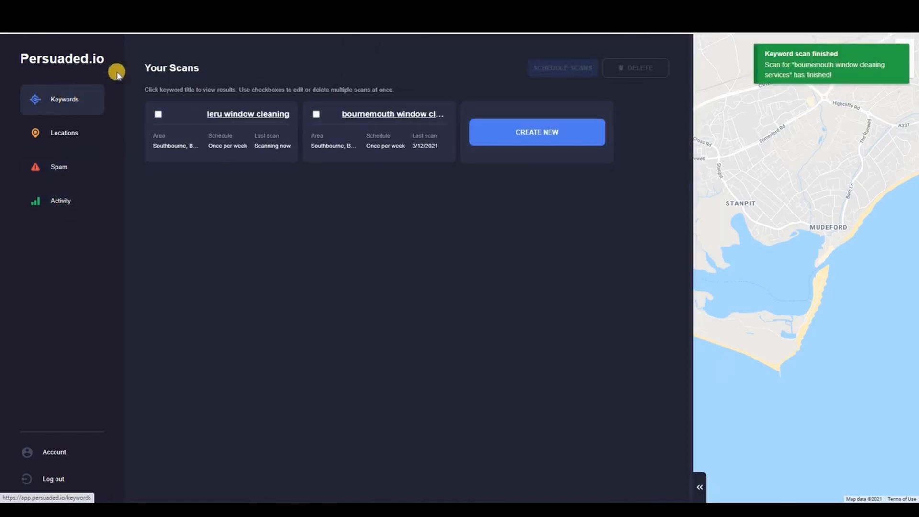
click(391, 115)
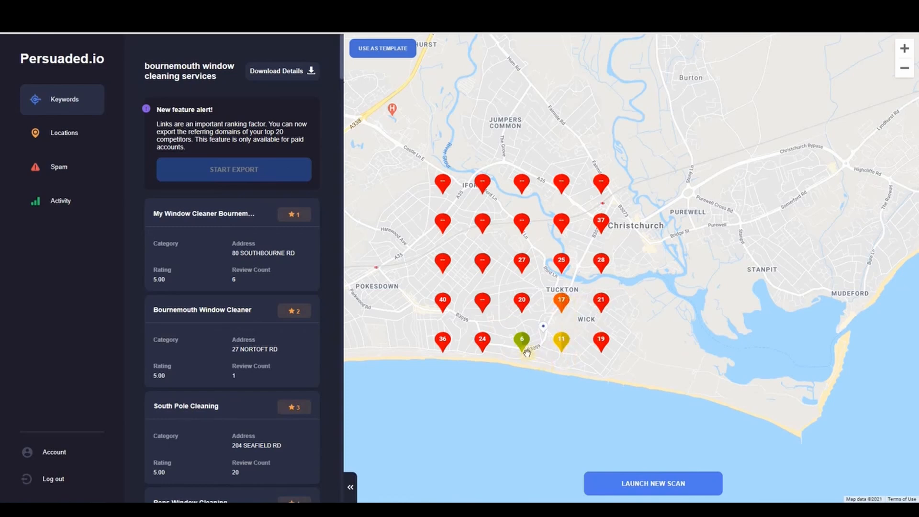
click(63, 102)
click(165, 141)
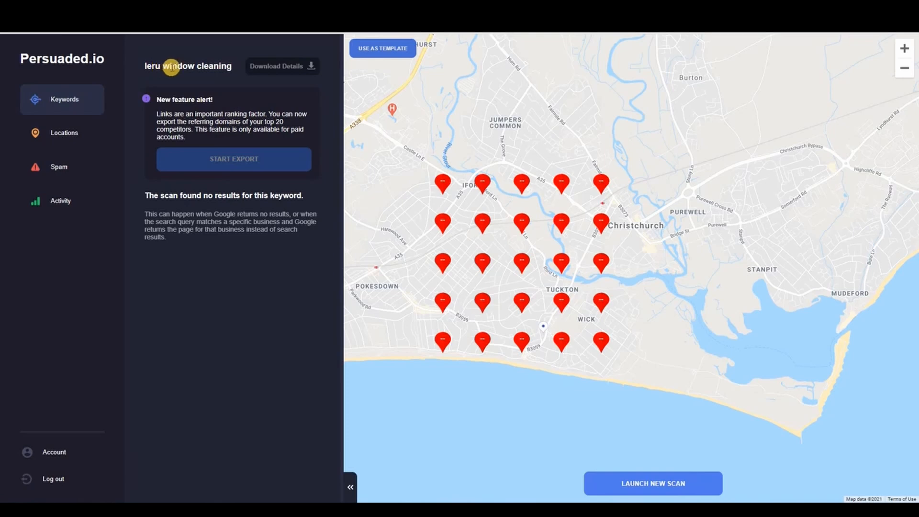
- Reopen the bournemouth window cleaning services results, and highlight LERU Window Cleaning in the Notepad keyword list placed over them
click(72, 99)
click(373, 112)
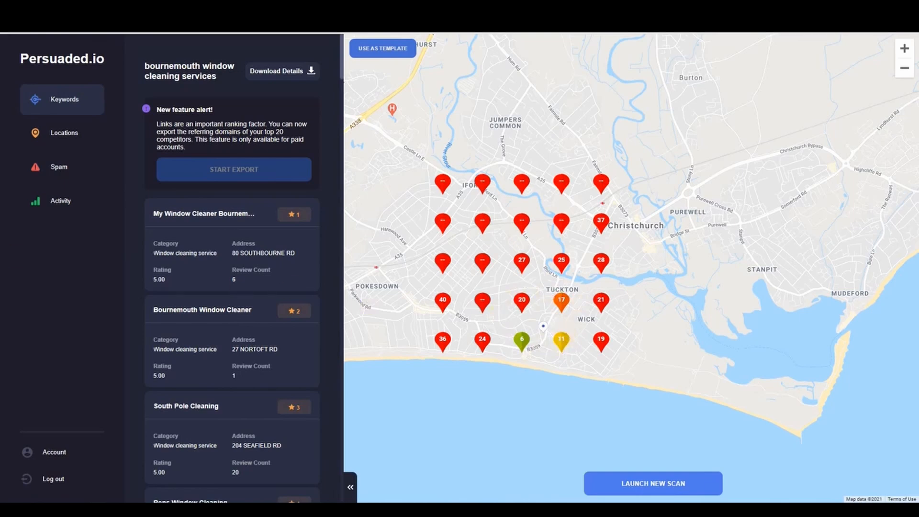
drag(0, 216, 337, 176)
drag(257, 204, 358, 208)
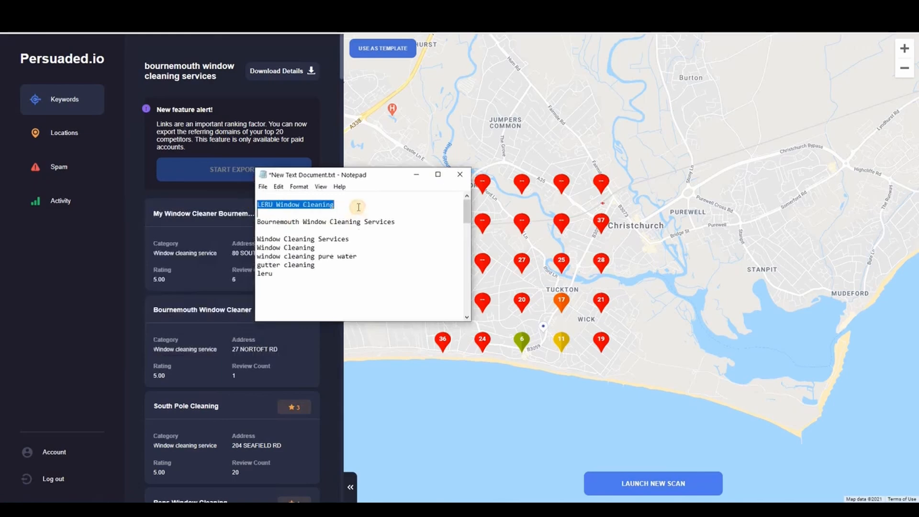
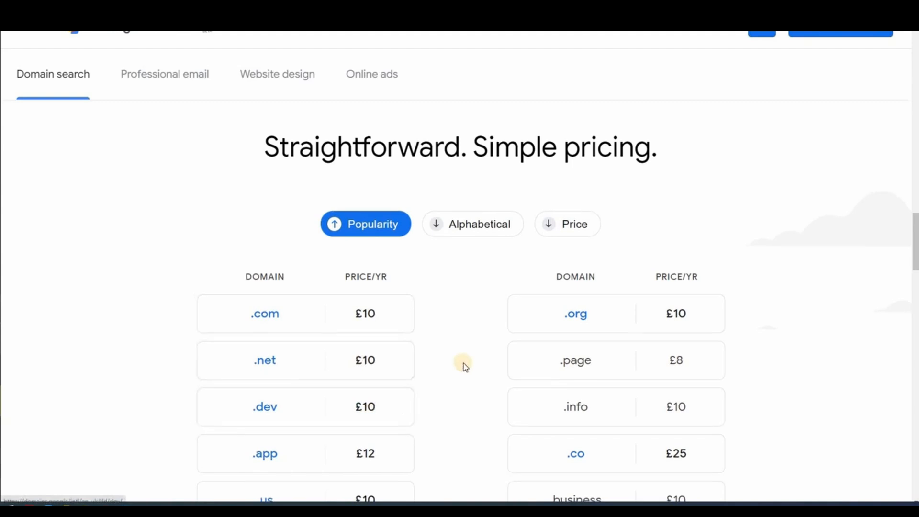
- Review the yearly prices of the domain endings on the Google Domains pricing page
scroll(464, 366, down, 8)
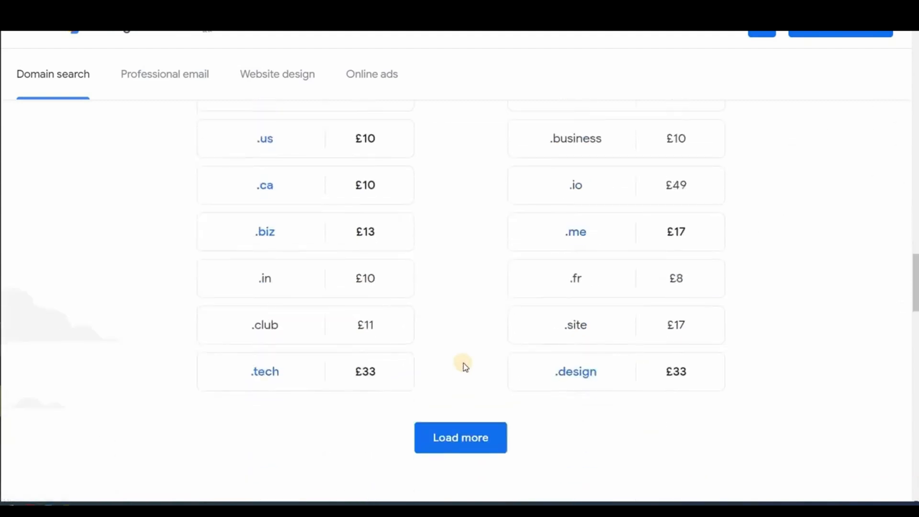
scroll(467, 335, down, 4)
scroll(470, 302, down, 6)
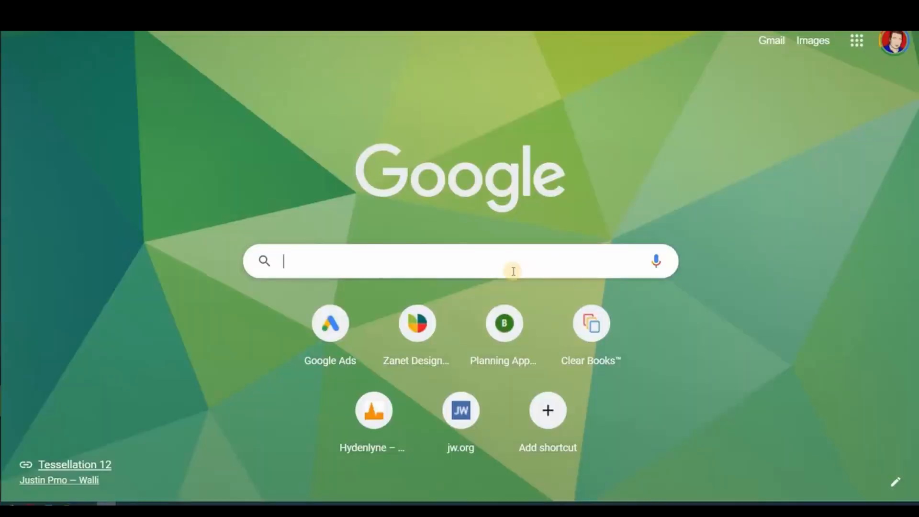
- Open mcdonalds.com from a new Google tab, accept its cookies, and view the home page
click(514, 271)
text(mc)
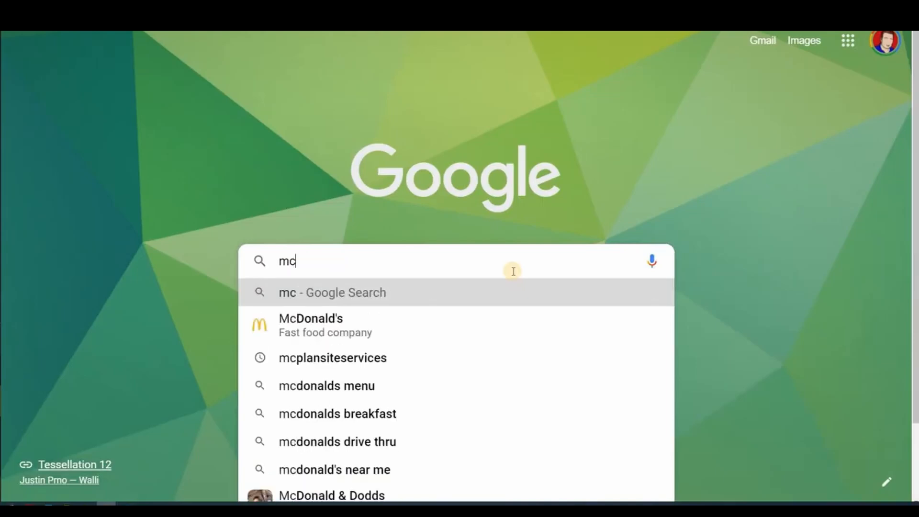
text(dona)
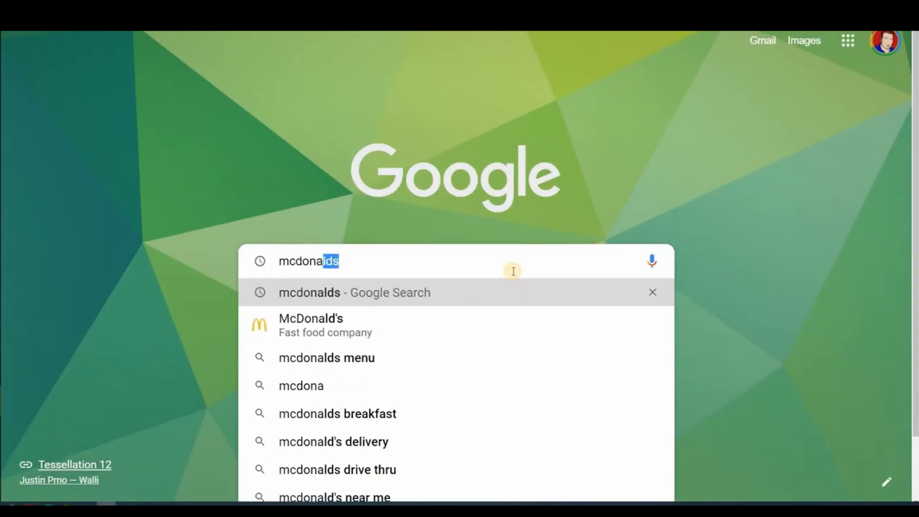
text(lds)
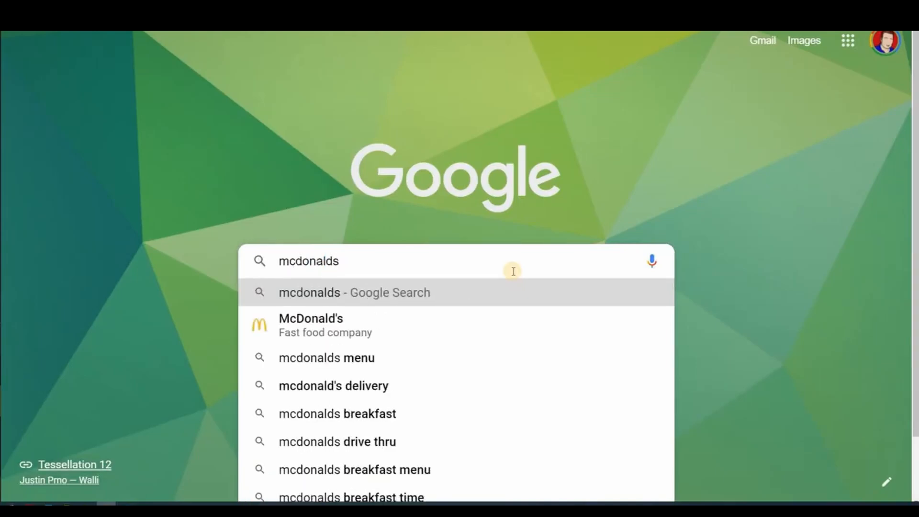
text(.com)
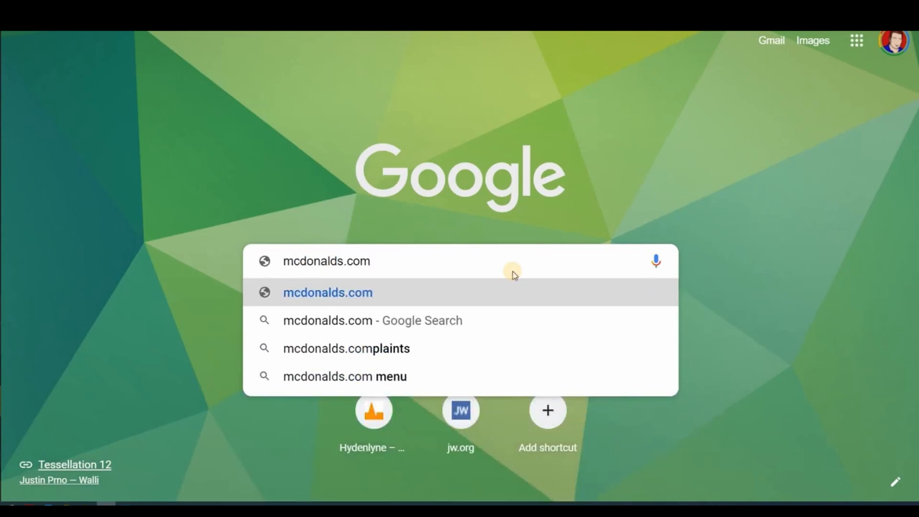
key(Return)
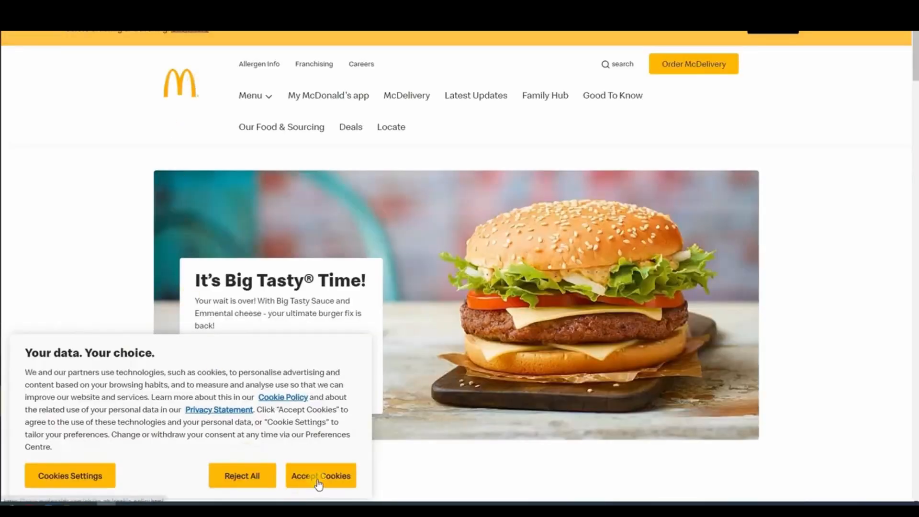
click(319, 478)
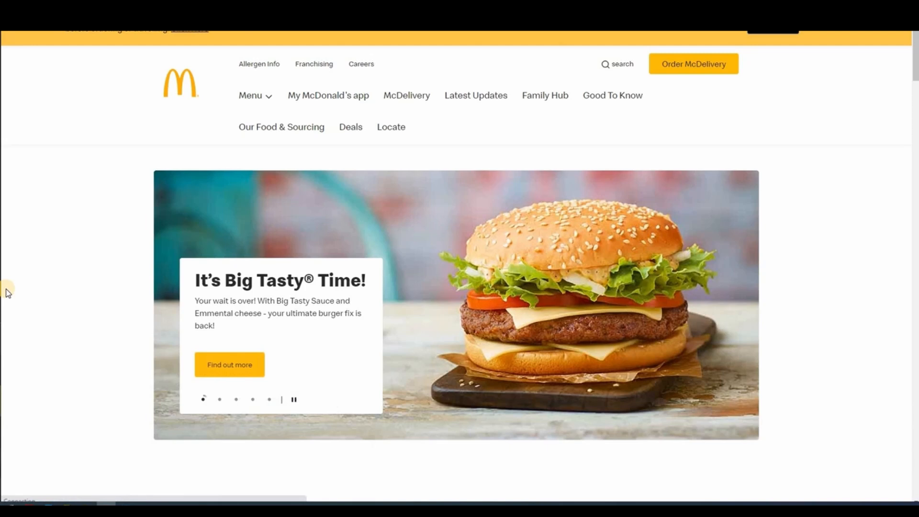
scroll(888, 244, down, 1)
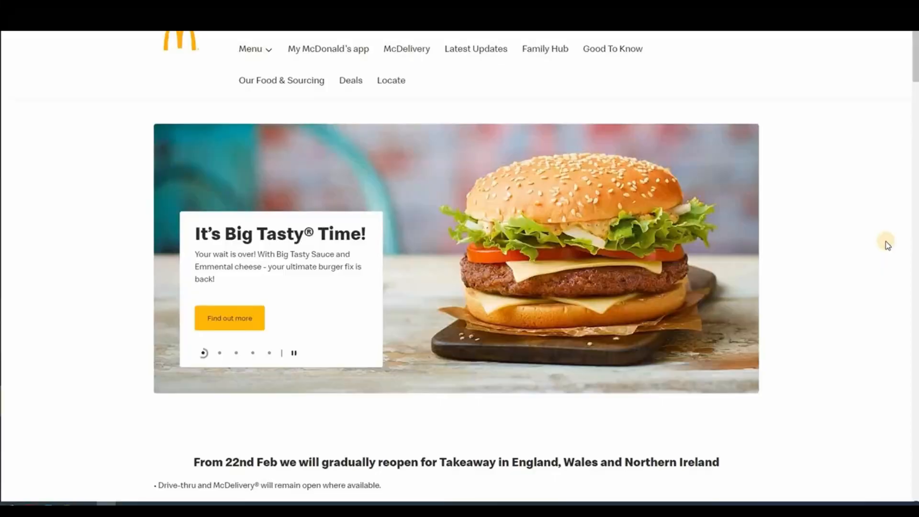
- Look through the promotions and reopening notice on the McDonald's home page
scroll(455, 259, down, 3)
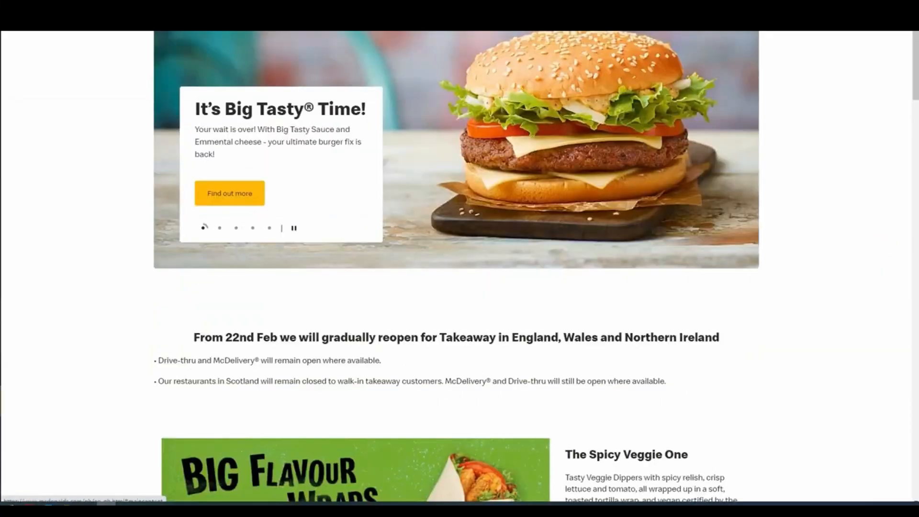
scroll(36, 32, down, 8)
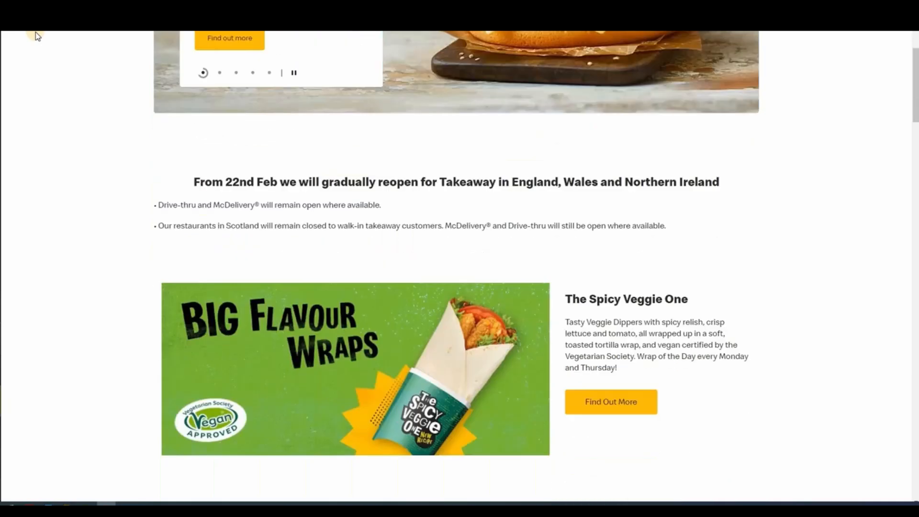
scroll(35, 32, down, 3)
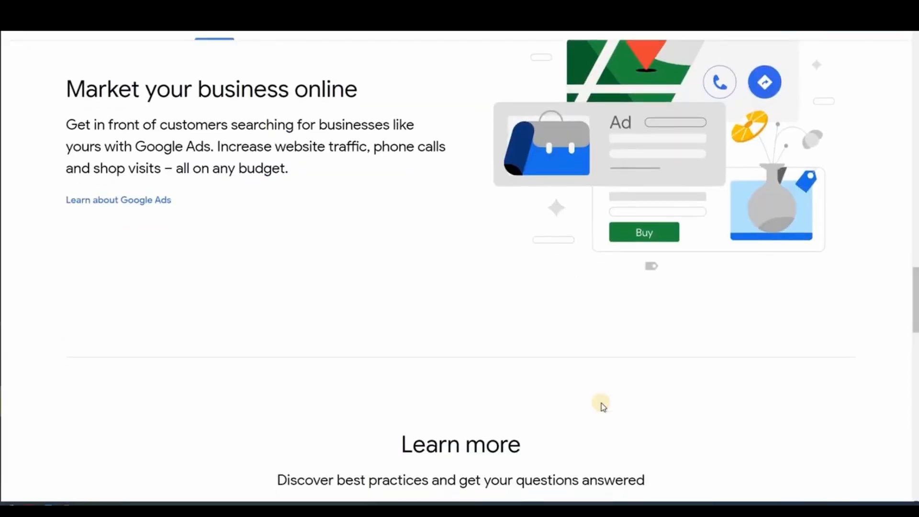
- Review the Google Domains information on marketing a business online, including the Online ads page about Google Ads
scroll(602, 404, down, 7)
scroll(602, 405, up, 5)
scroll(601, 403, up, 4)
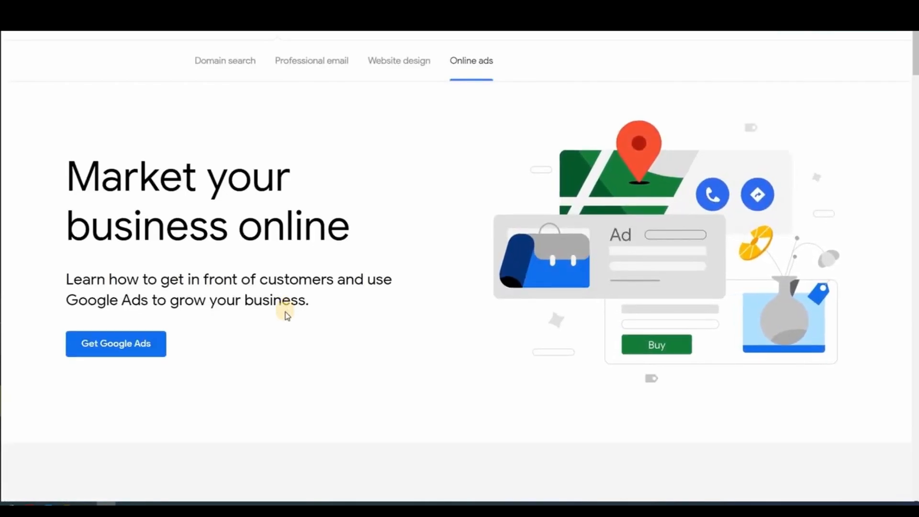
scroll(286, 316, down, 9)
scroll(286, 315, down, 10)
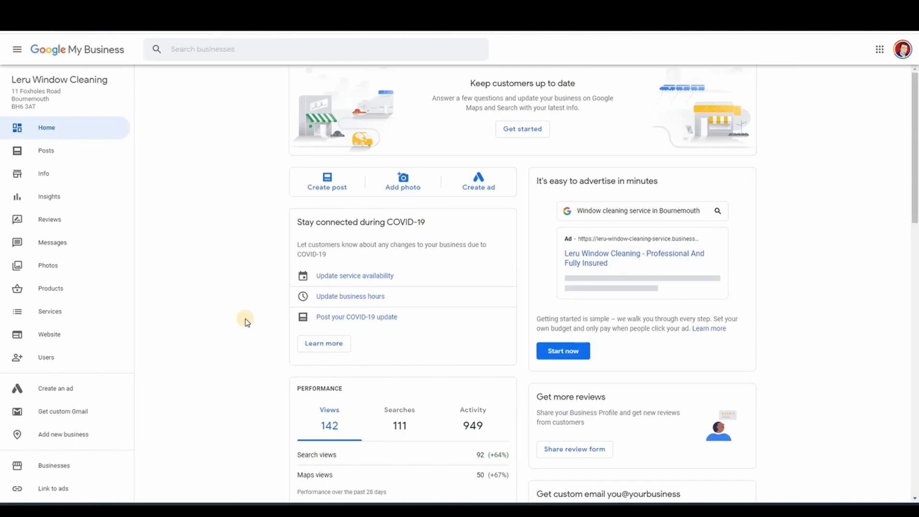
- From the Google My Business home page of Leru Window Cleaning, open the business's free business.site website
scroll(244, 320, down, 10)
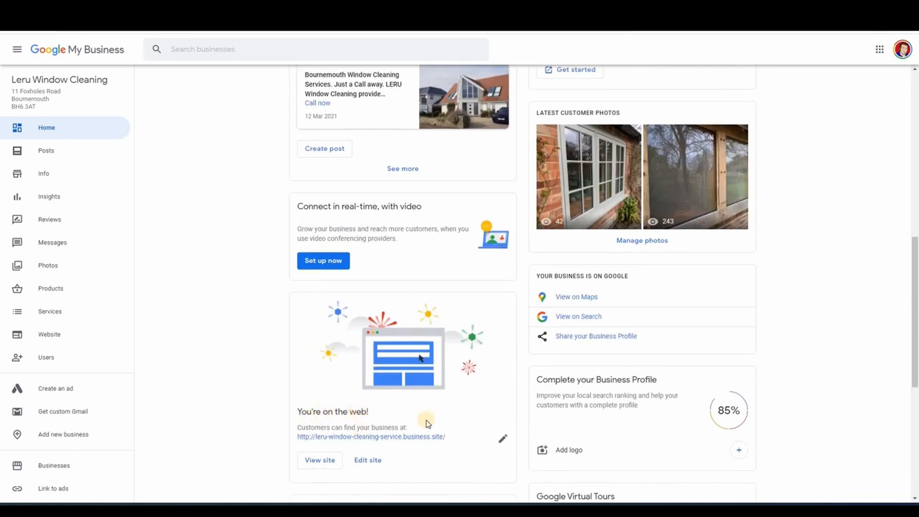
scroll(423, 417, down, 2)
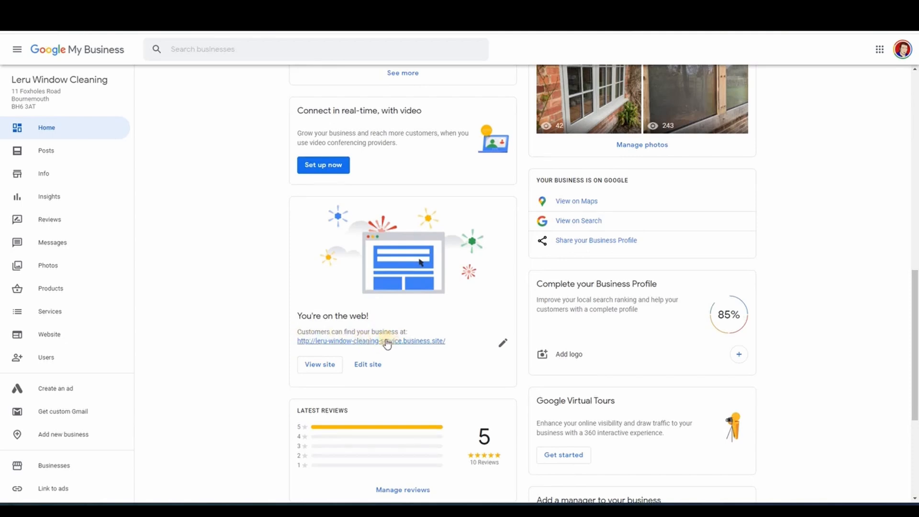
click(379, 345)
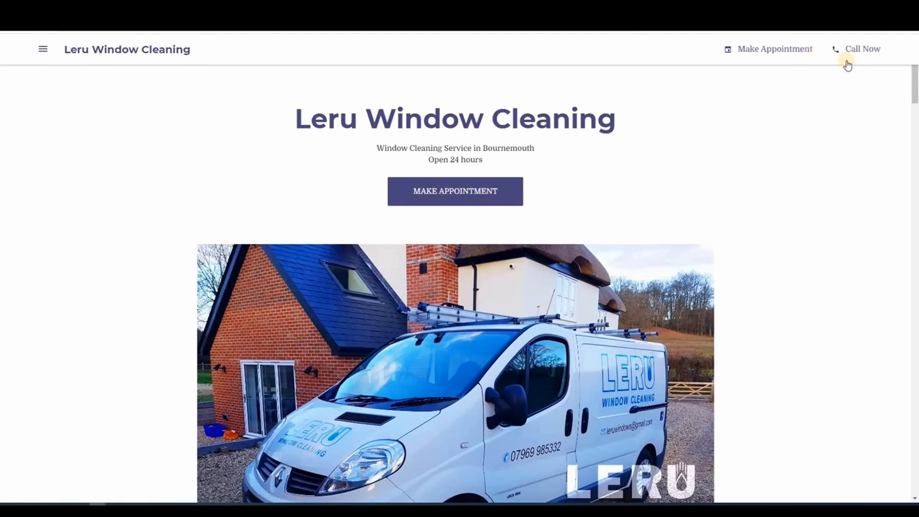
- Look at the website's updates, and use its navigation to go to the testimonials and the gallery
scroll(481, 194, down, 6)
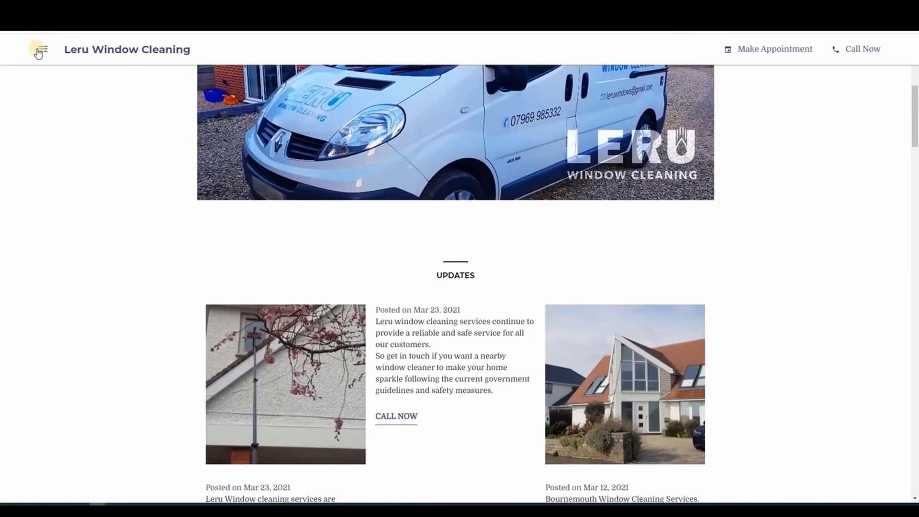
mouse_move(81, 139)
click(102, 120)
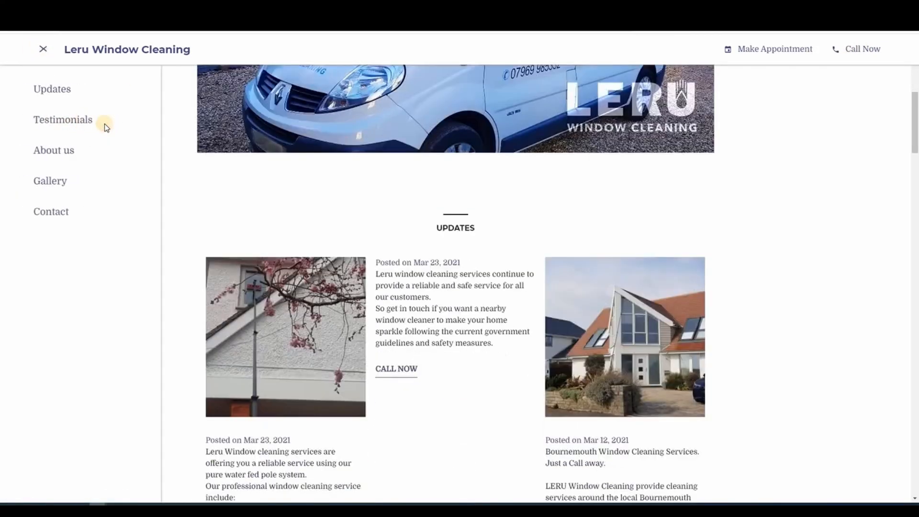
scroll(471, 231, up, 15)
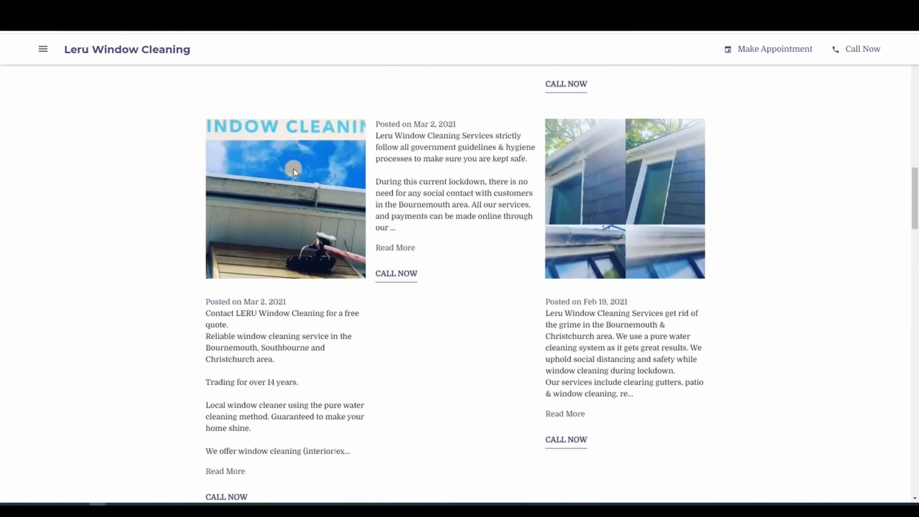
click(48, 60)
click(155, 178)
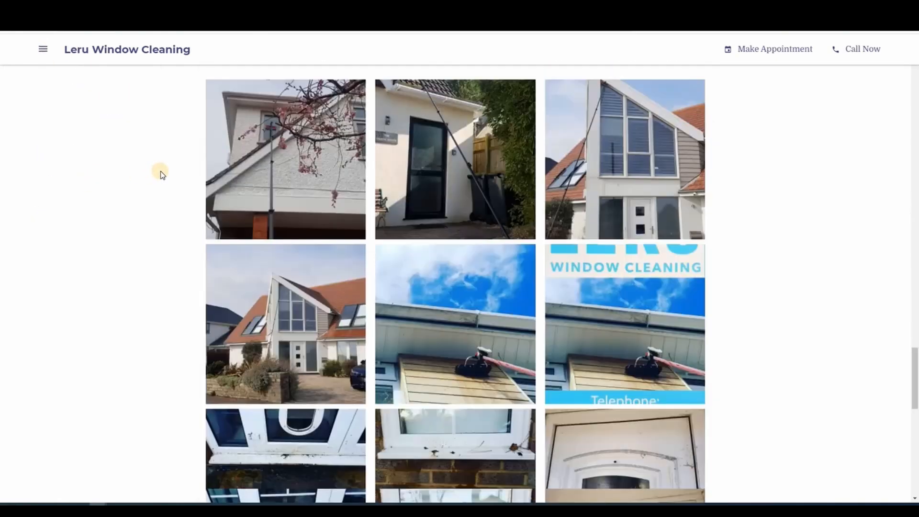
- View the gallery photos and the contact section with the map, address and business hours
scroll(369, 278, down, 3)
scroll(322, 271, up, 4)
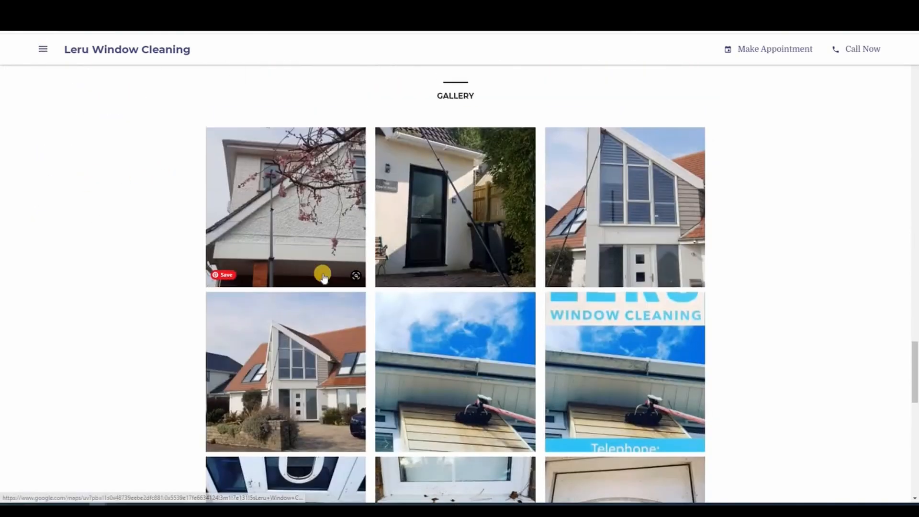
scroll(328, 277, down, 15)
scroll(333, 283, up, 10)
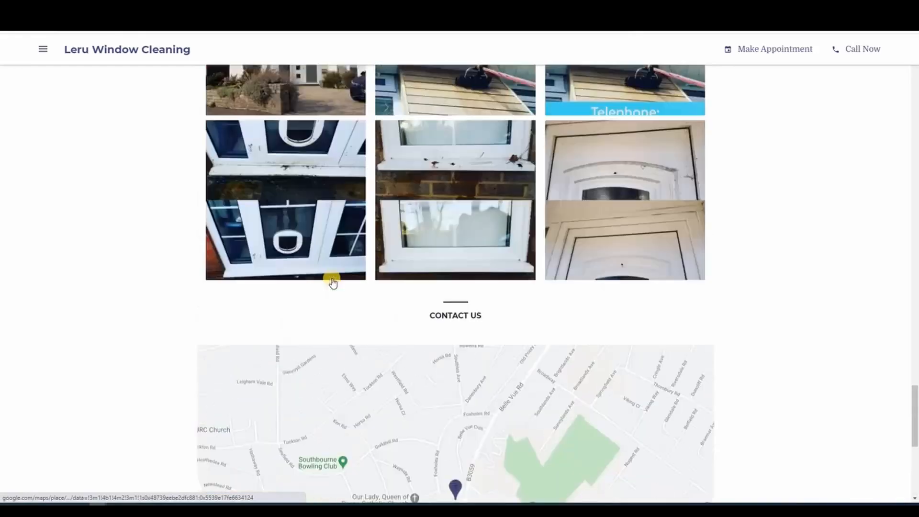
scroll(333, 283, down, 5)
scroll(333, 280, down, 5)
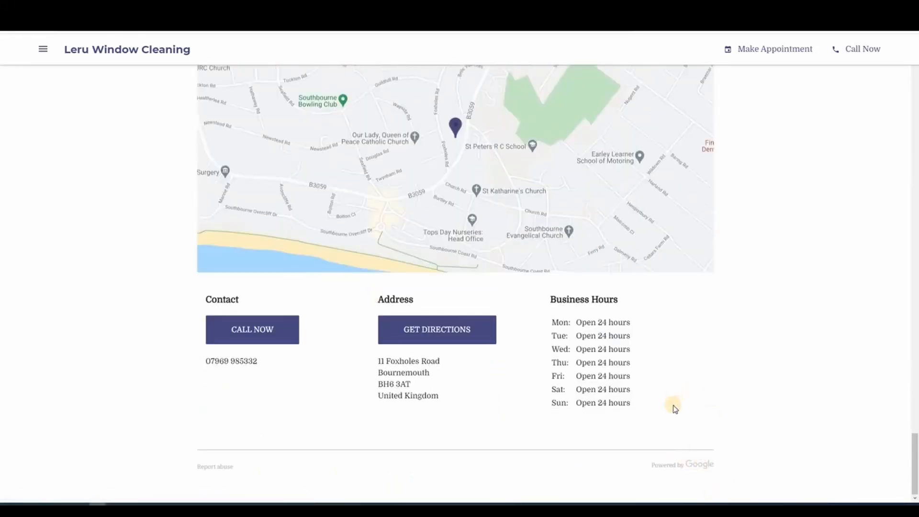
- Look back over the services, testimonials and updates up to the website's header photo
scroll(673, 406, up, 15)
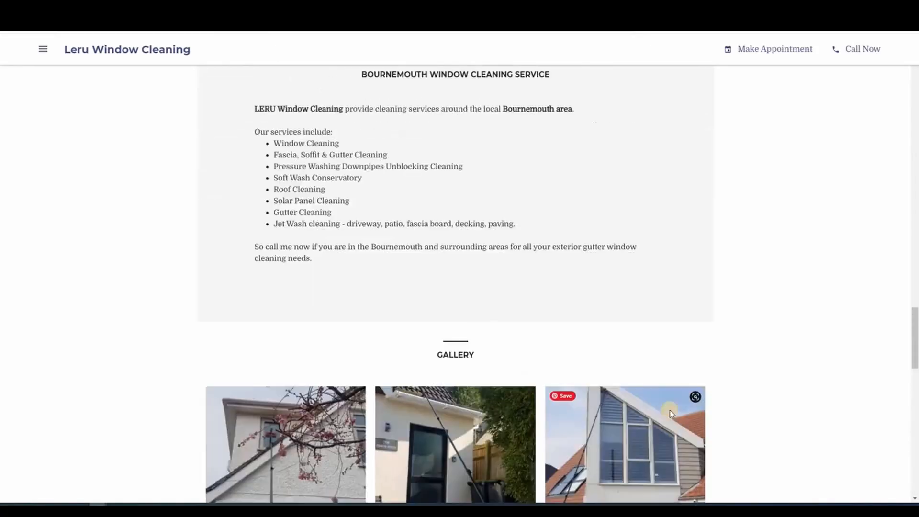
scroll(670, 409, up, 14)
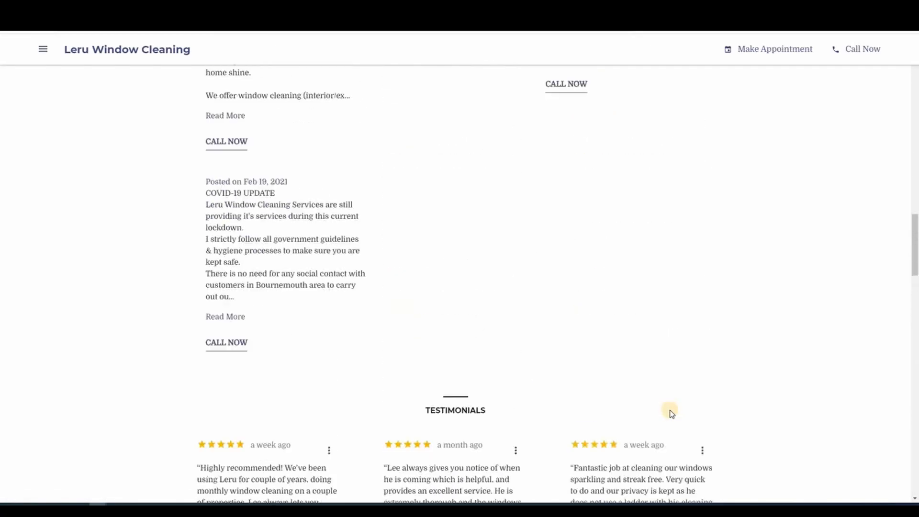
scroll(671, 413, up, 15)
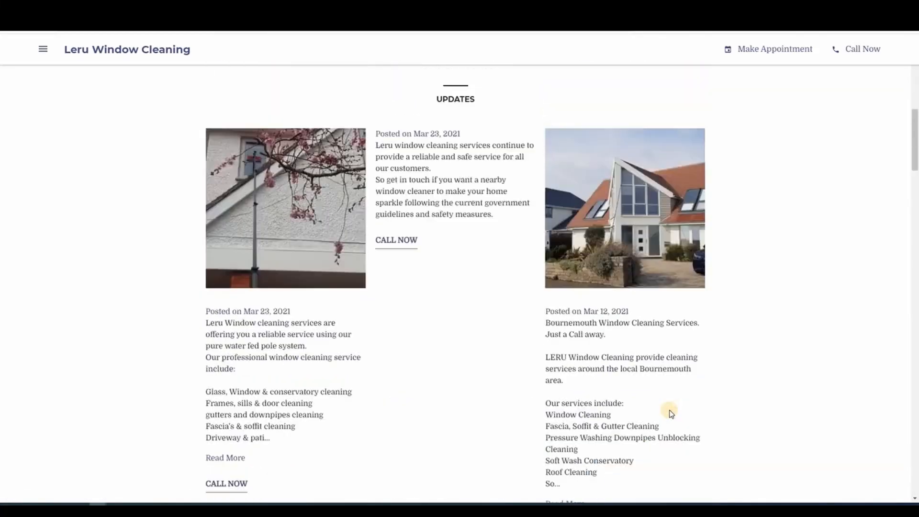
scroll(670, 411, up, 10)
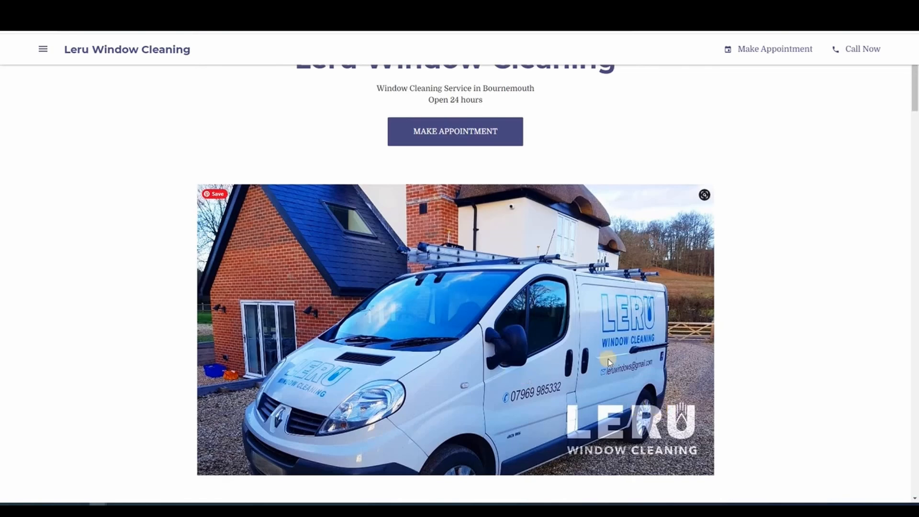
scroll(682, 426, up, 2)
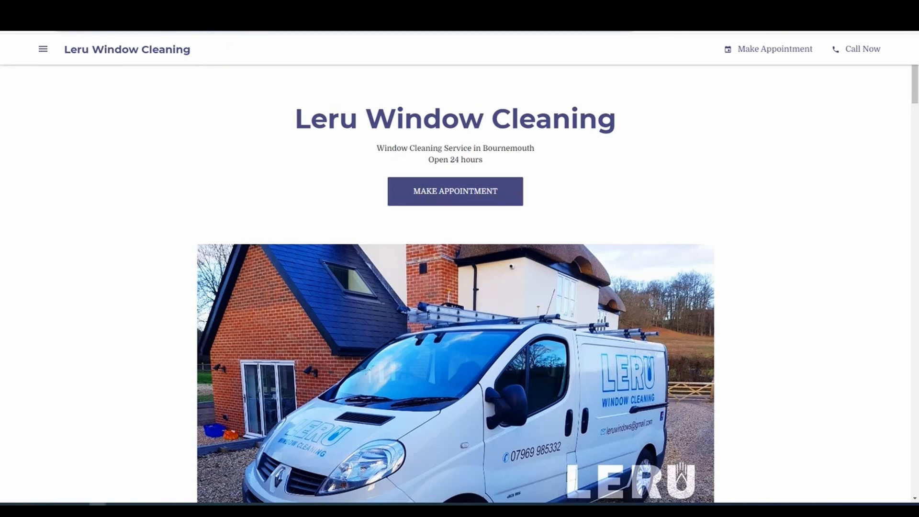
scroll(460, 287, down, 15)
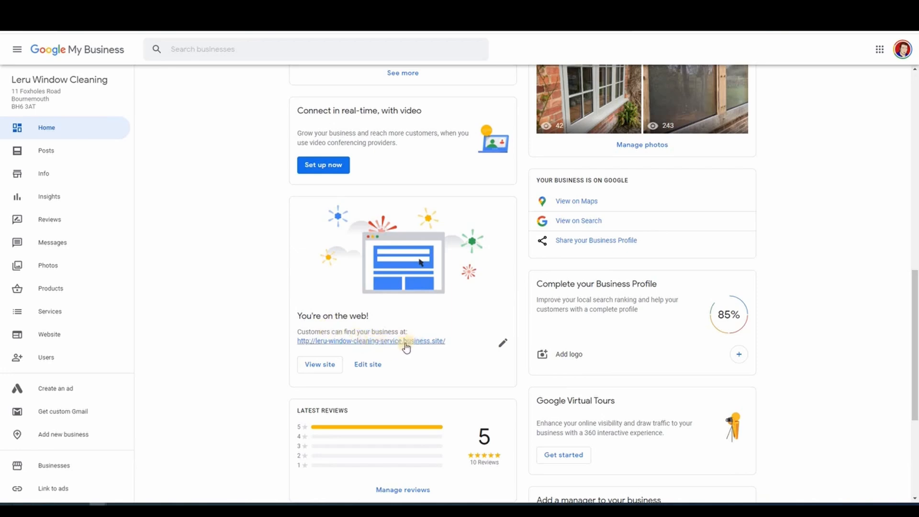
- Open the business site's address for editing, highlight the "-window-cleaning-service" part, and cancel the dialog
click(502, 345)
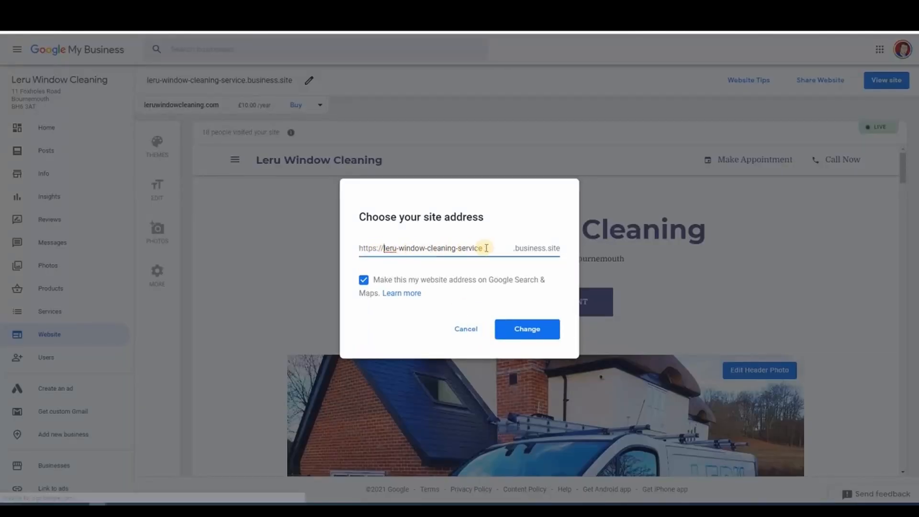
drag(485, 248, 397, 249)
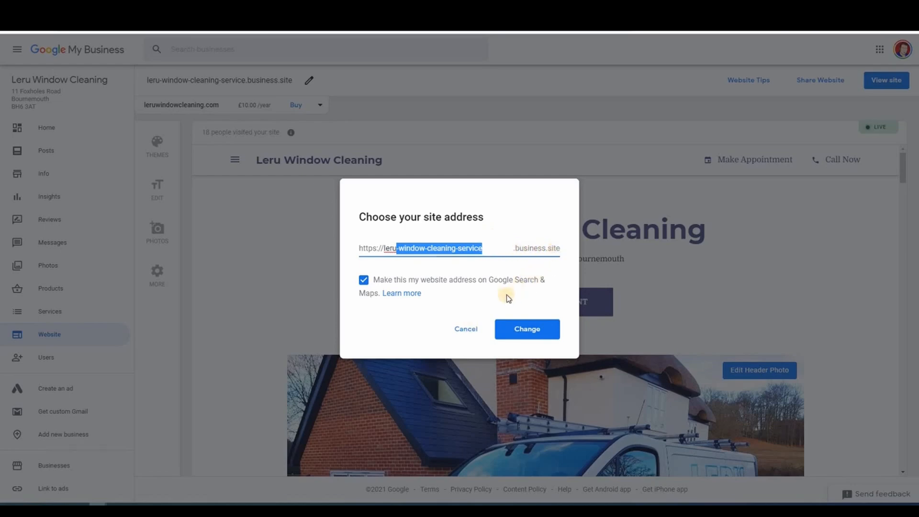
click(472, 330)
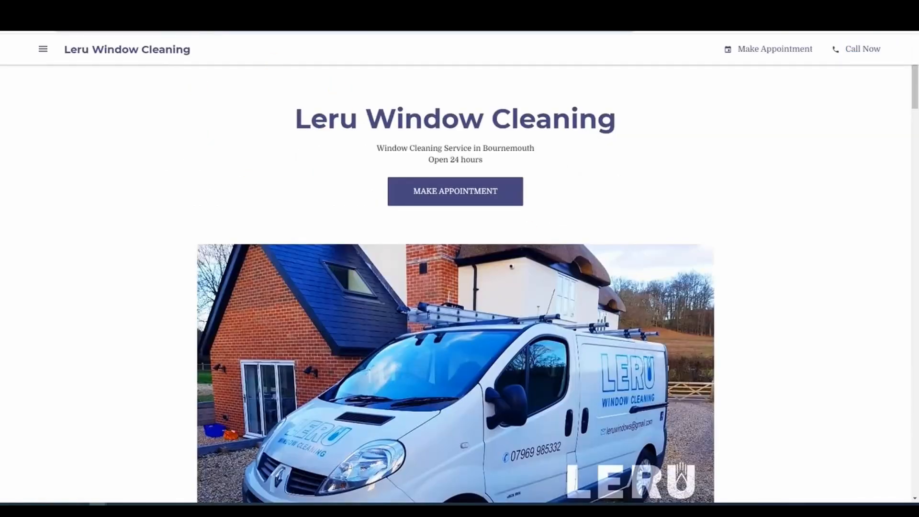
- View the live website again, and expand the domain purchase options beside leruwindowcleaning.com in the website editor
scroll(206, 127, down, 15)
scroll(220, 170, up, 4)
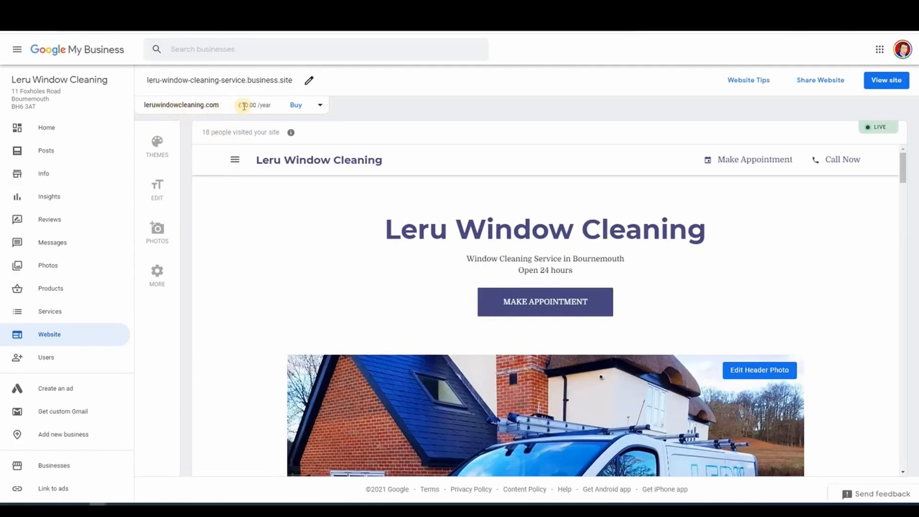
click(320, 106)
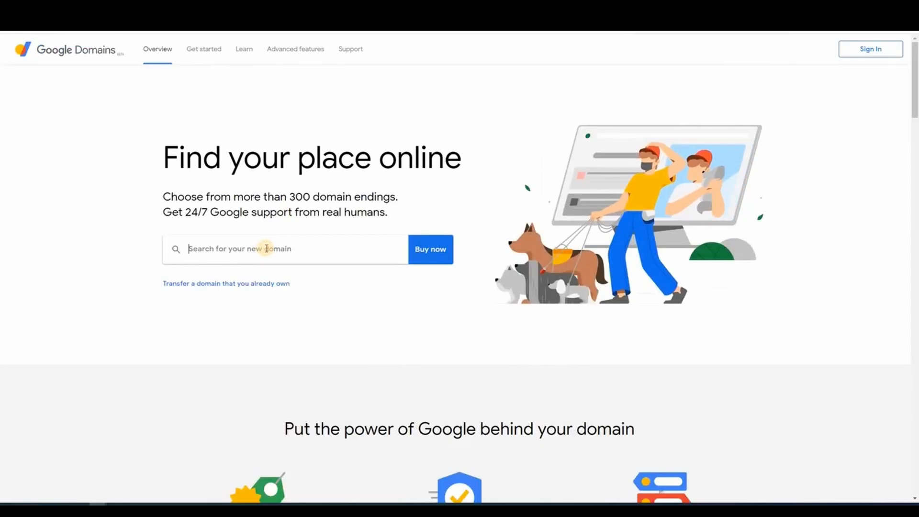
- Search Google Domains for "leru windows"
text(ler)
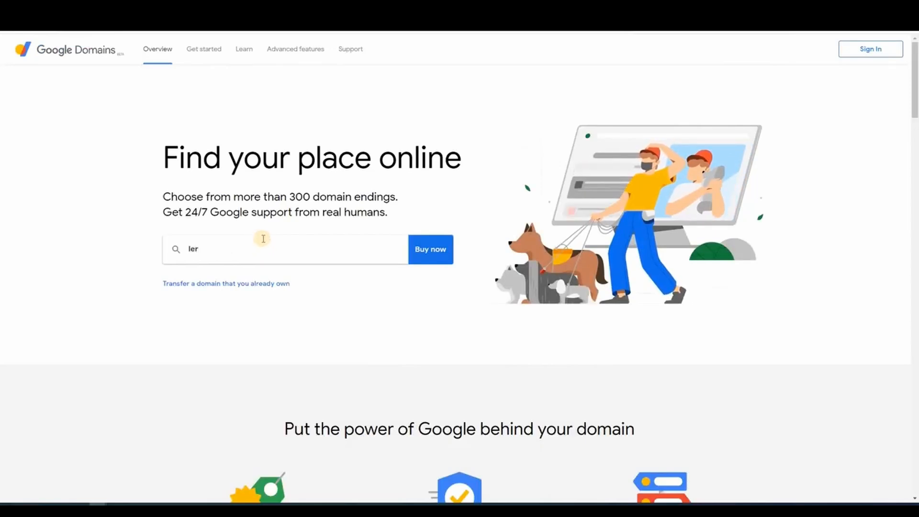
text(u w)
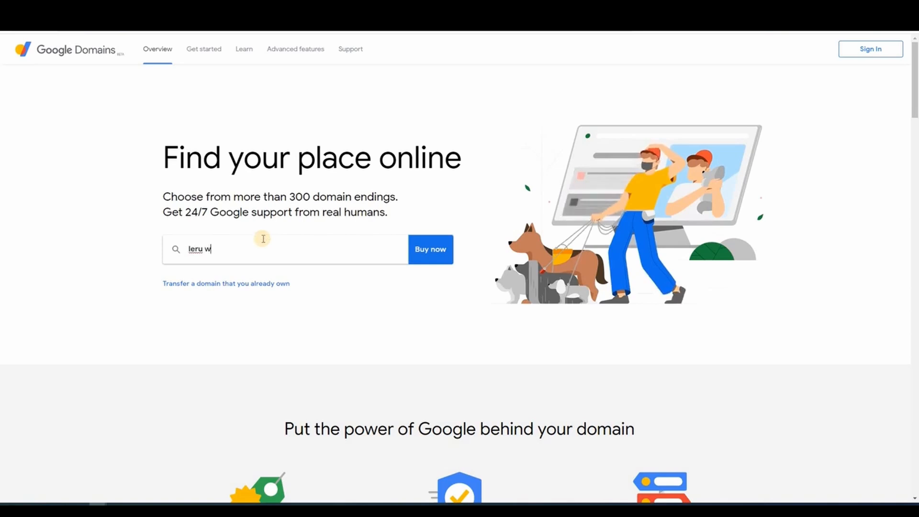
text(indow)
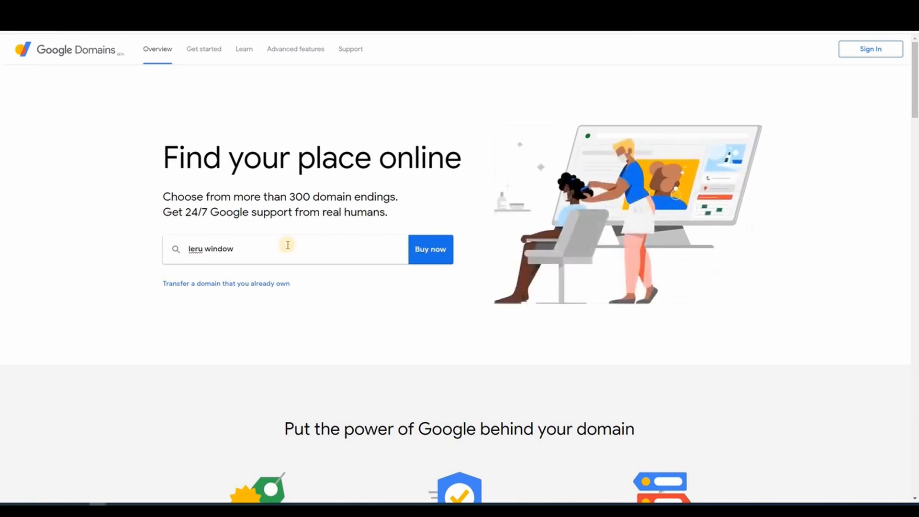
text(s)
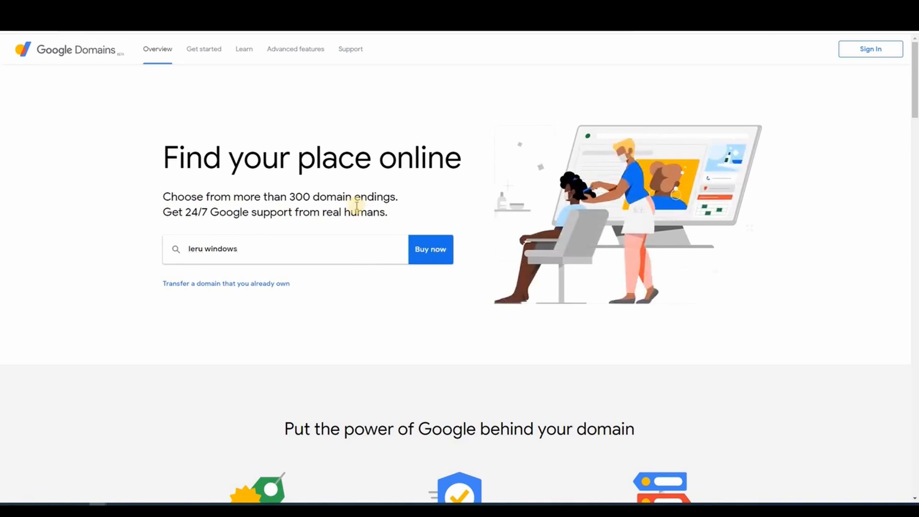
key(Return)
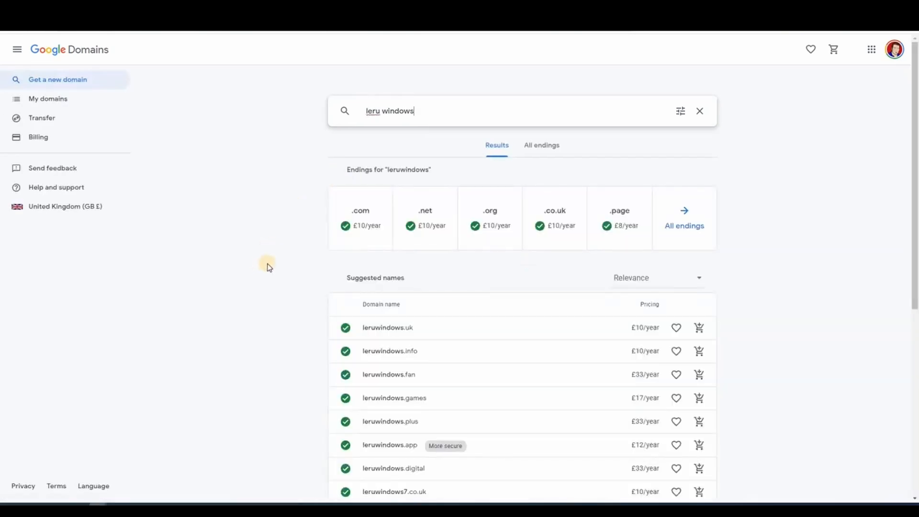
- Review the suggested leruwindows domain names and endings with their yearly prices
scroll(354, 274, down, 2)
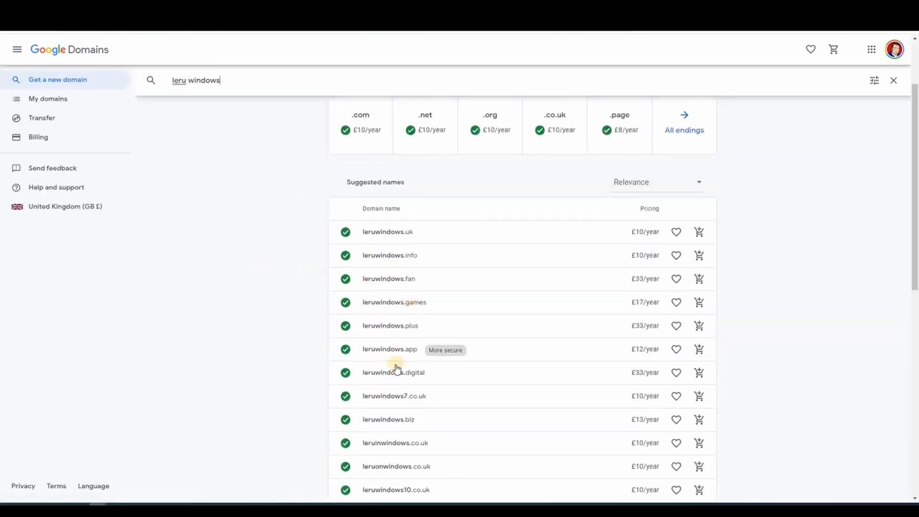
scroll(401, 349, down, 2)
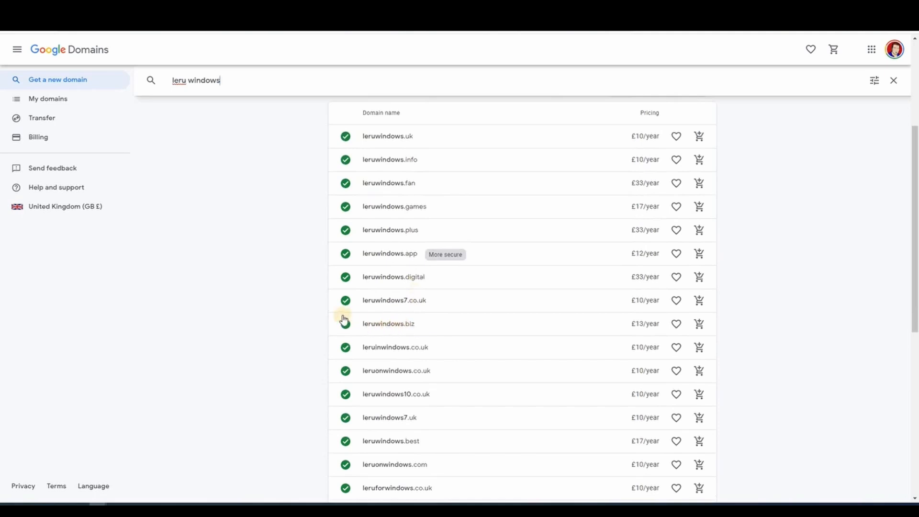
scroll(359, 311, down, 2)
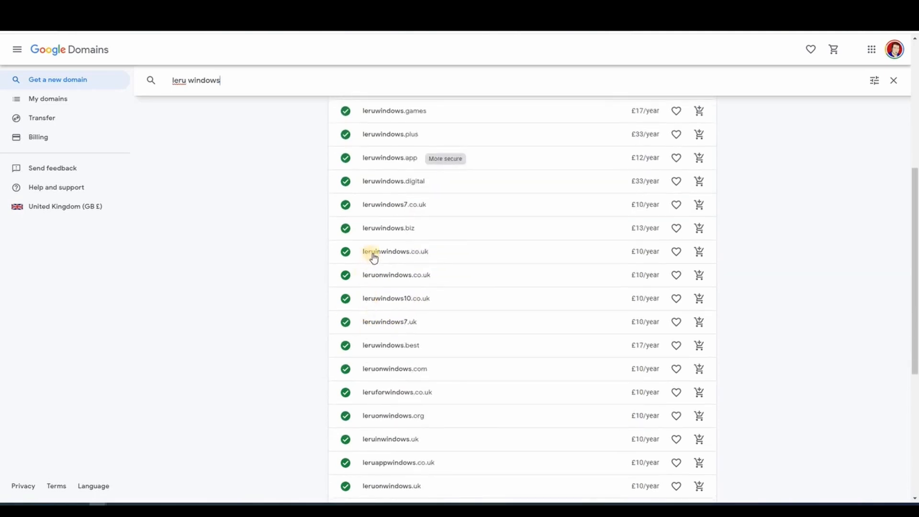
scroll(406, 271, up, 5)
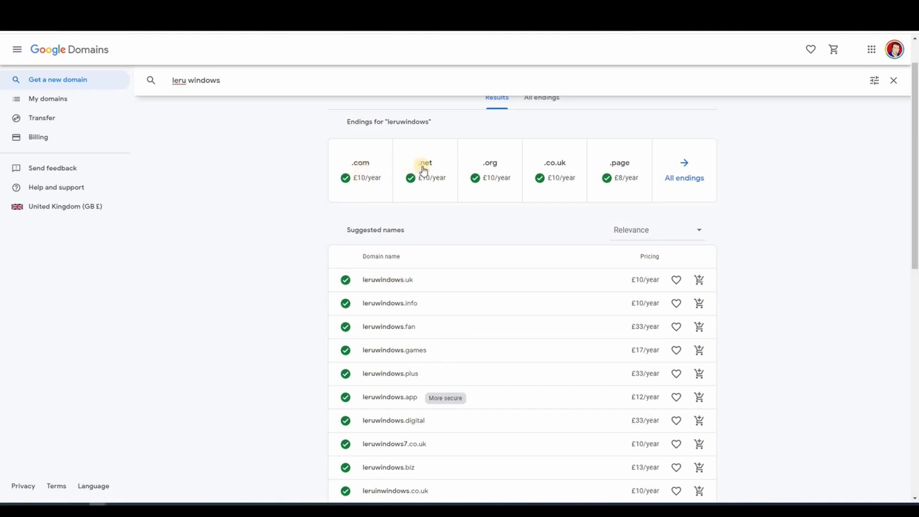
- Search Google Domains for "leruwindowcleaning"
scroll(689, 228, up, 1)
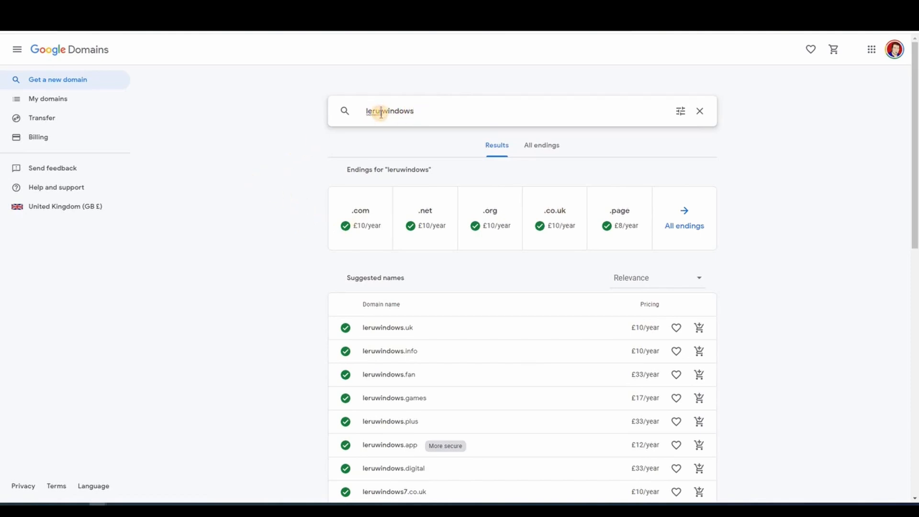
click(410, 111)
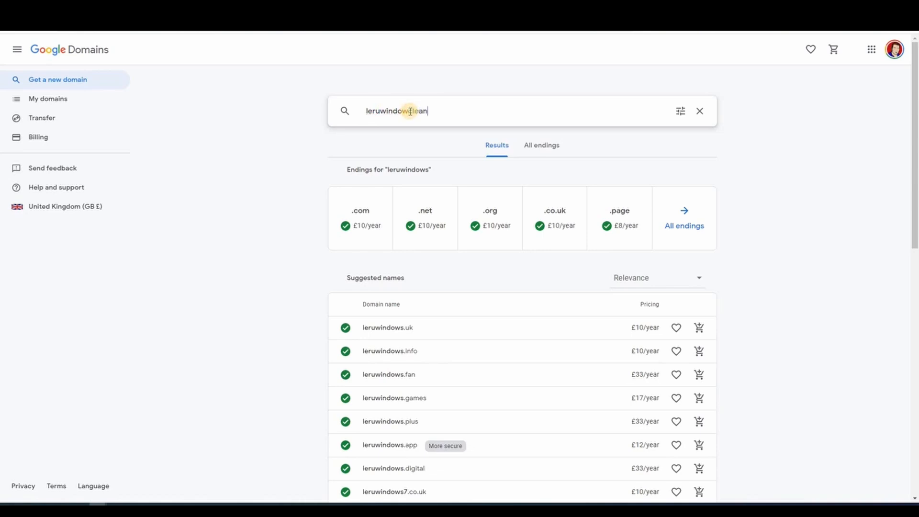
text(cleaning)
key(Return)
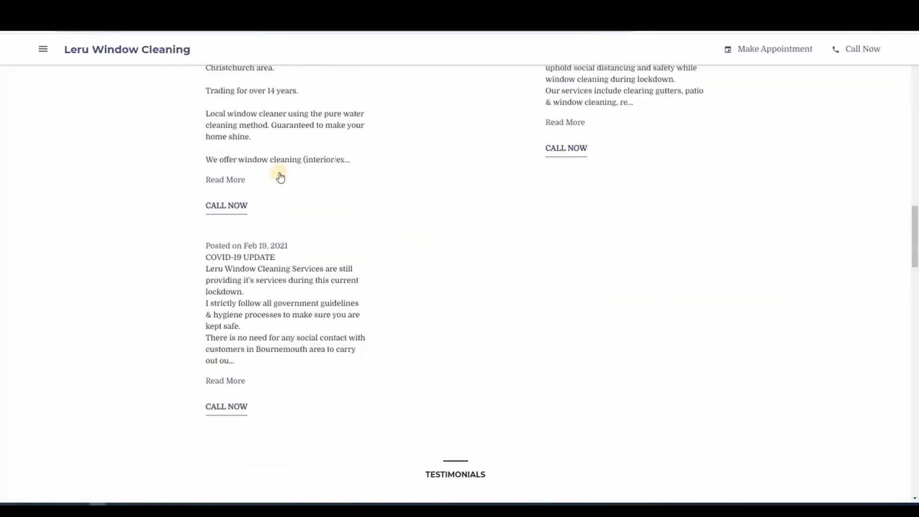
- Return to the website editor and choose to buy leruwindowcleaning.com at £10/year without custom email, up to the order review
scroll(279, 177, up, 20)
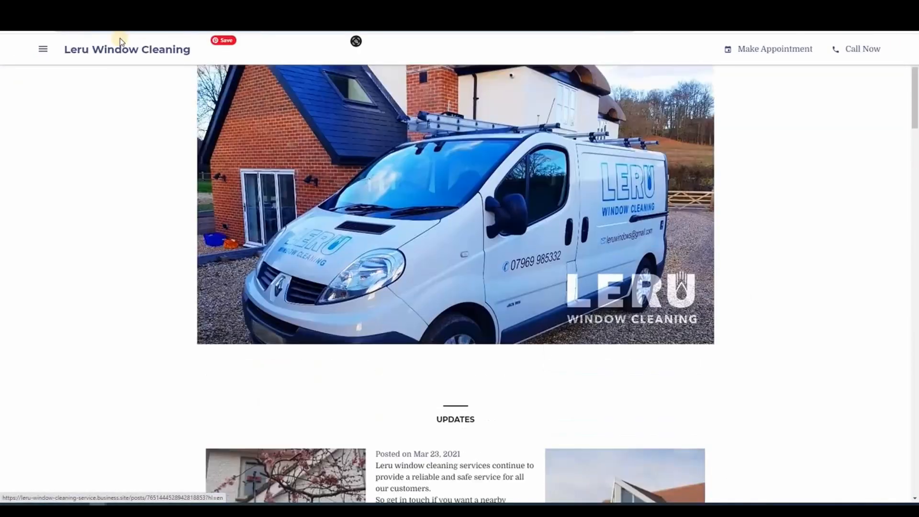
scroll(119, 42, up, 5)
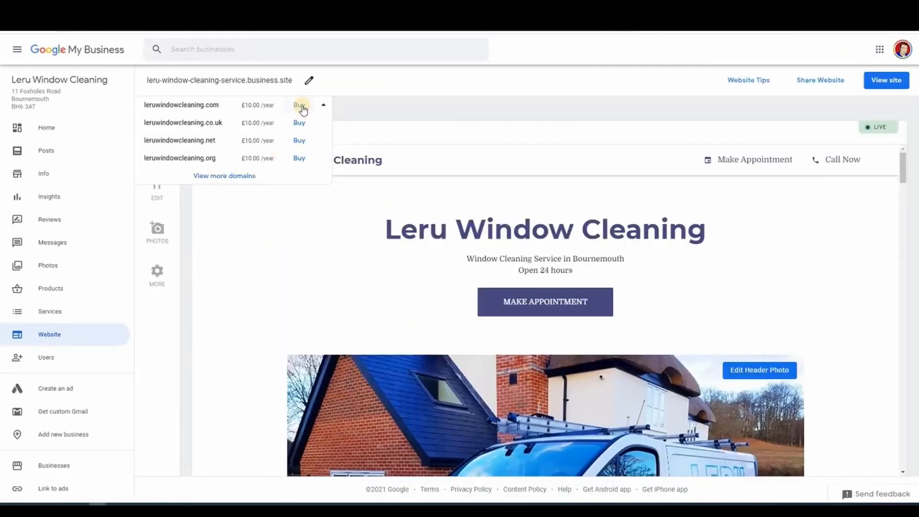
click(300, 105)
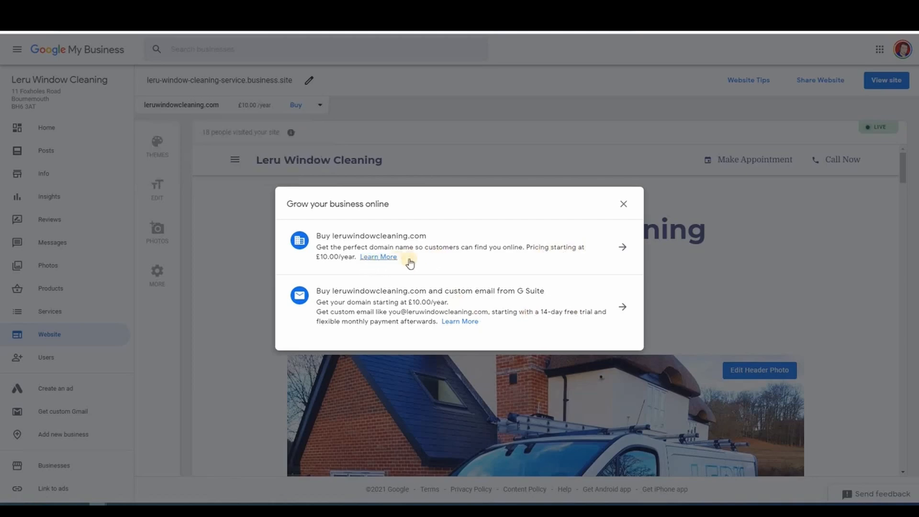
click(621, 244)
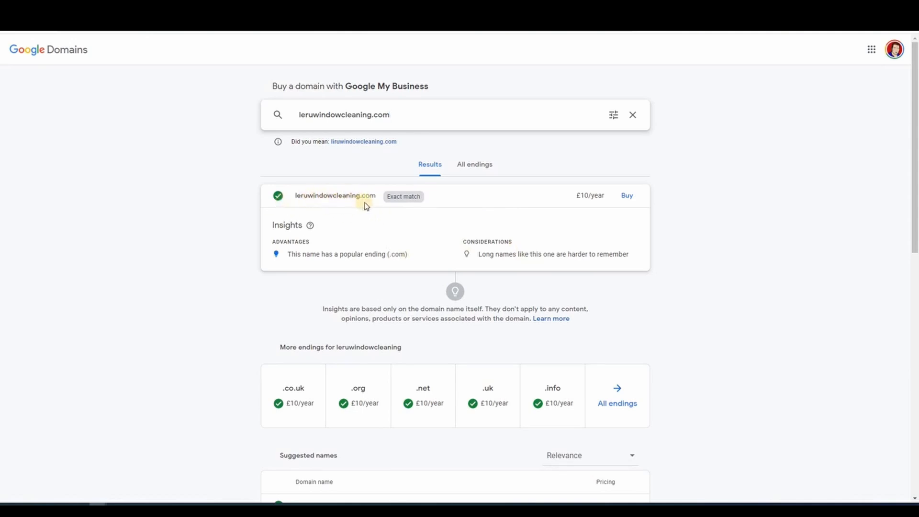
click(627, 196)
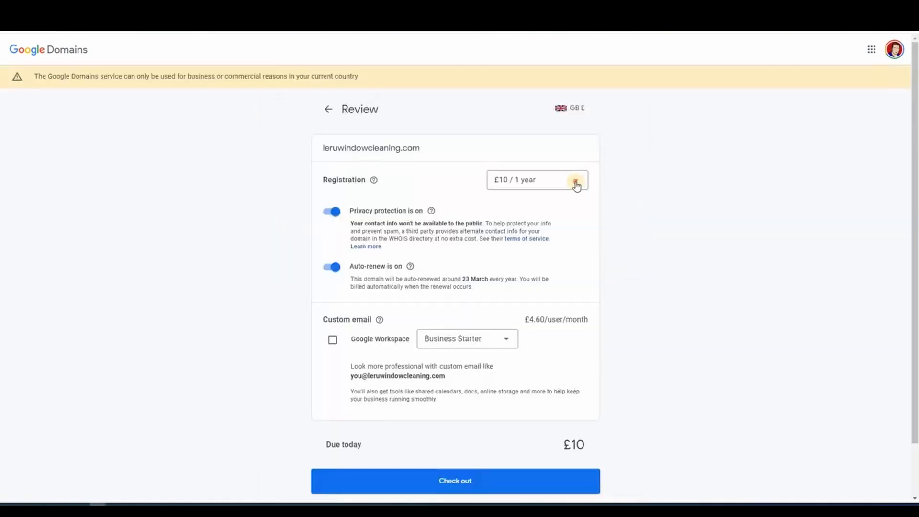
- Look through the registration periods offered for leruwindowcleaning.com and close the list, keeping 1 year
click(576, 182)
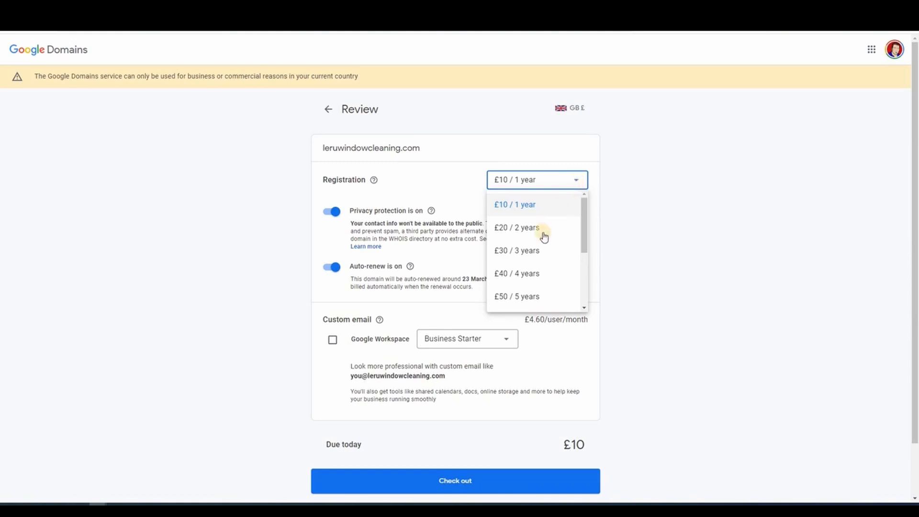
click(584, 285)
click(589, 207)
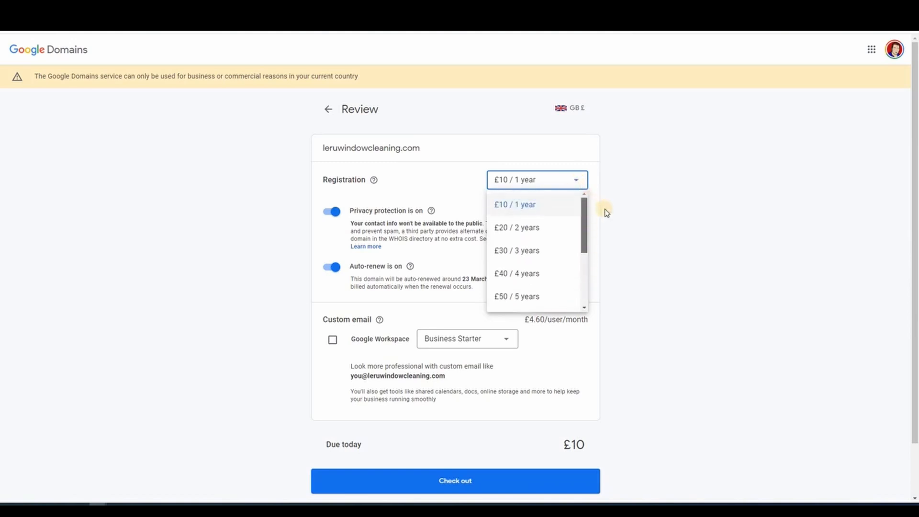
click(604, 212)
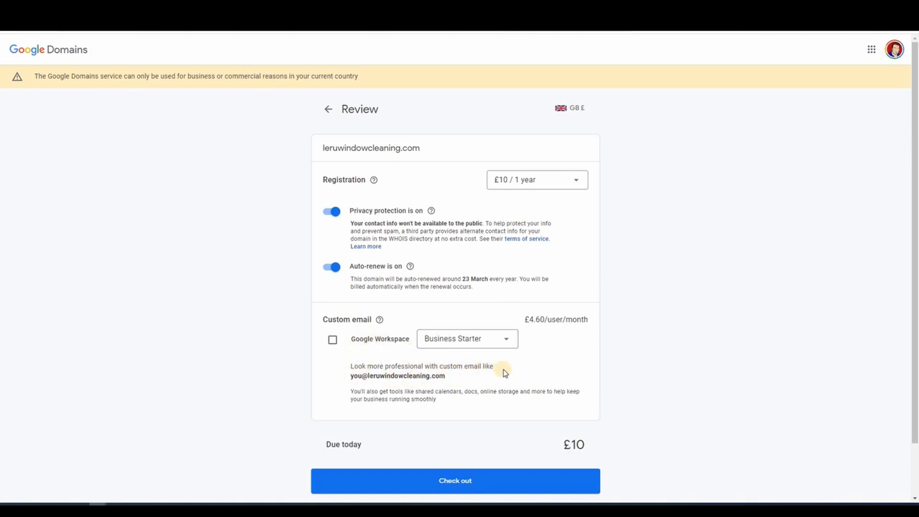
- Check out leruwindowcleaning.com for £10 / 1 year without Google Workspace, and go back to Google My Business
scroll(498, 378, down, 2)
click(463, 423)
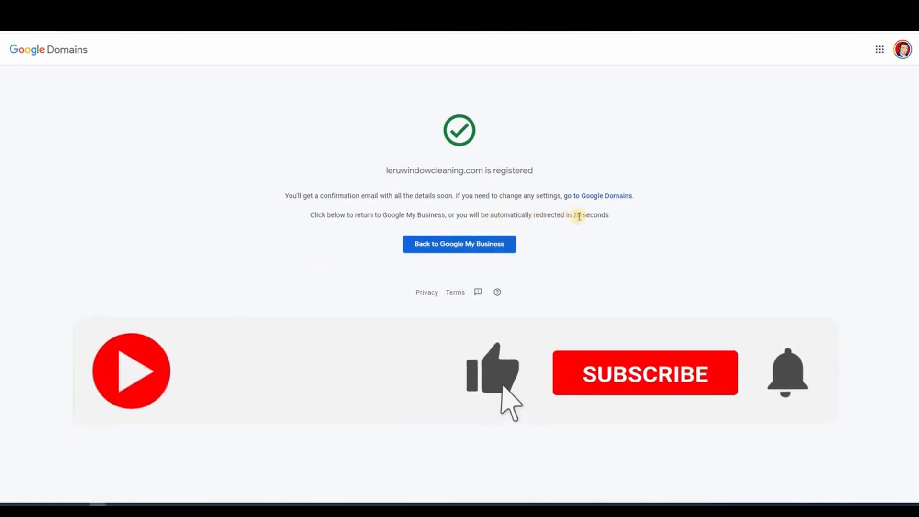
click(477, 243)
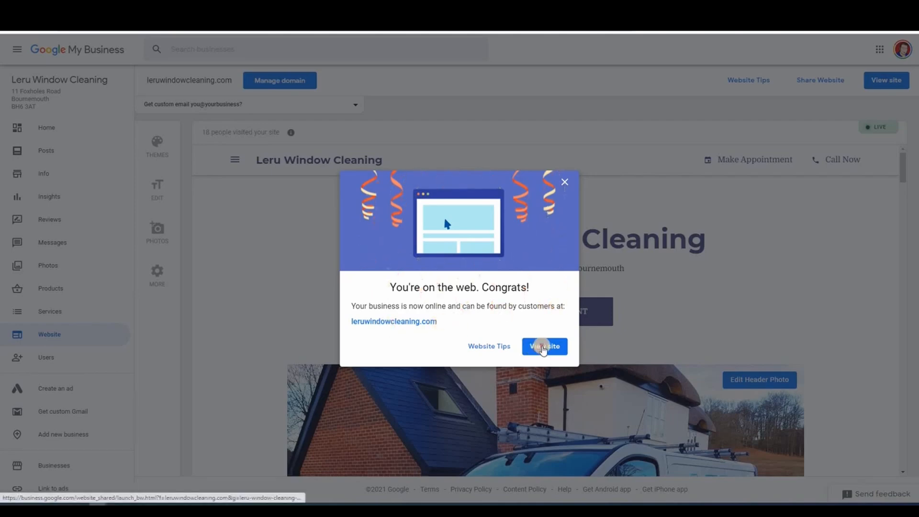
- Open the live site from the congratulations dialog and highlight the leruwindowcleaning.com address there
click(543, 347)
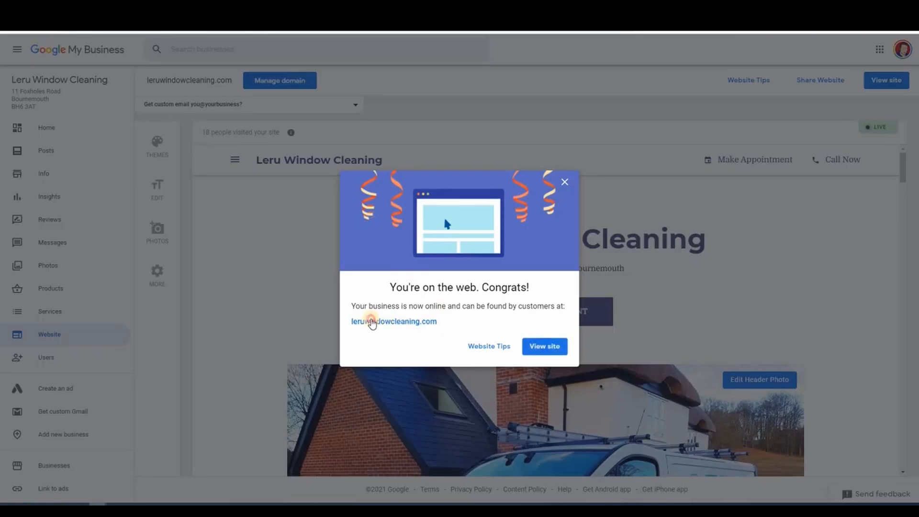
shift+click(372, 321)
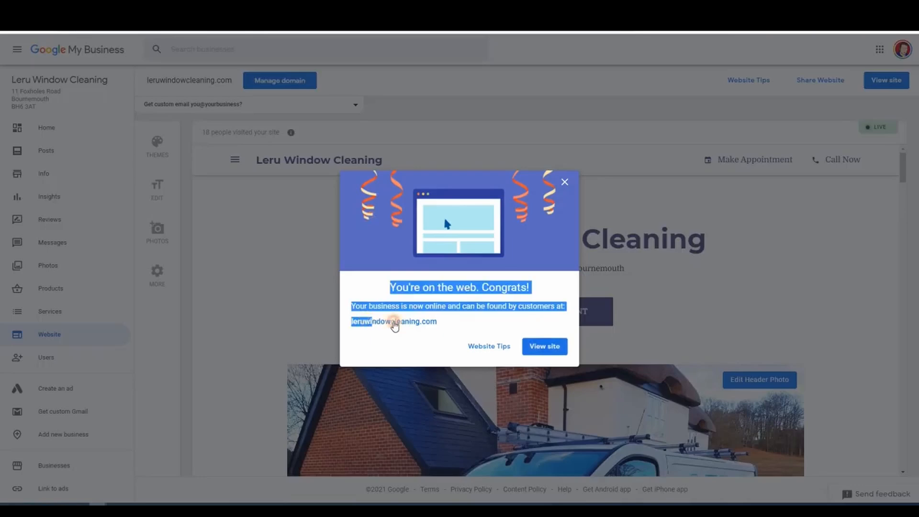
drag(394, 325, 433, 322)
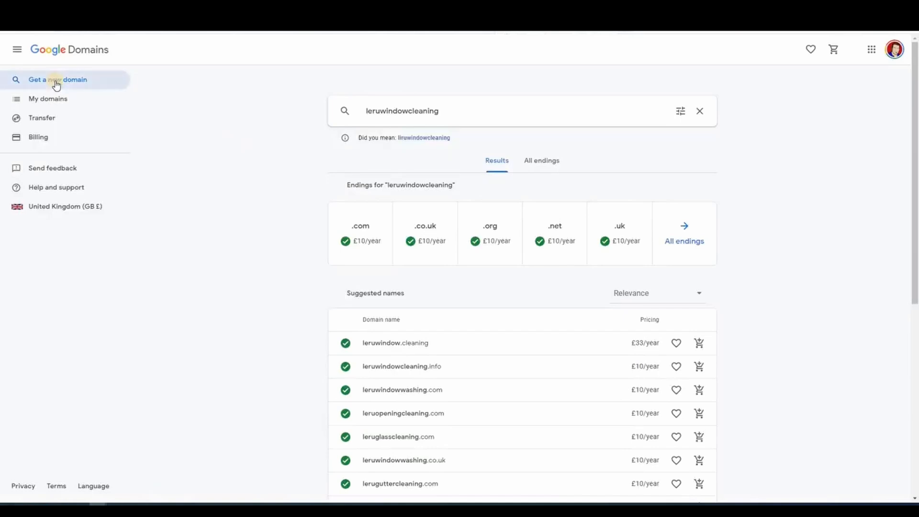
- Switch to Google Domains, view the owned domains, and check the email address that needs verification for leruwindowcleaning.com
click(50, 99)
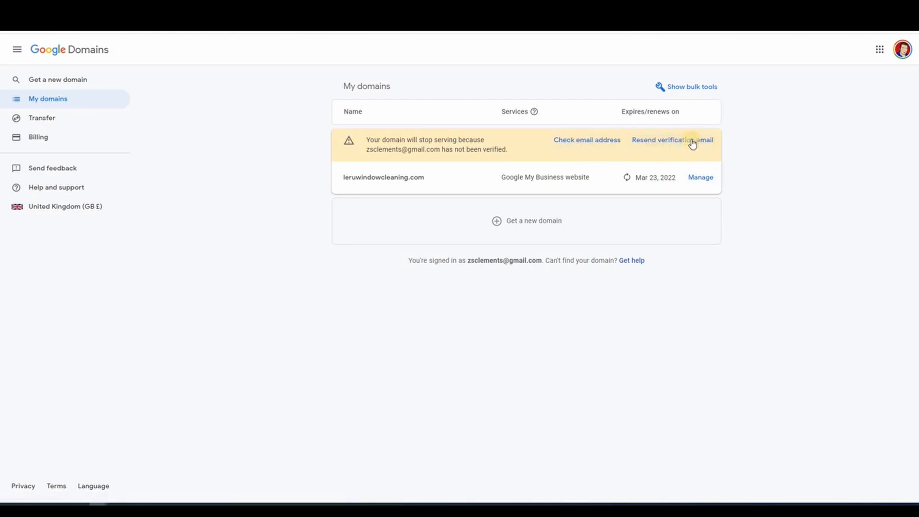
click(593, 145)
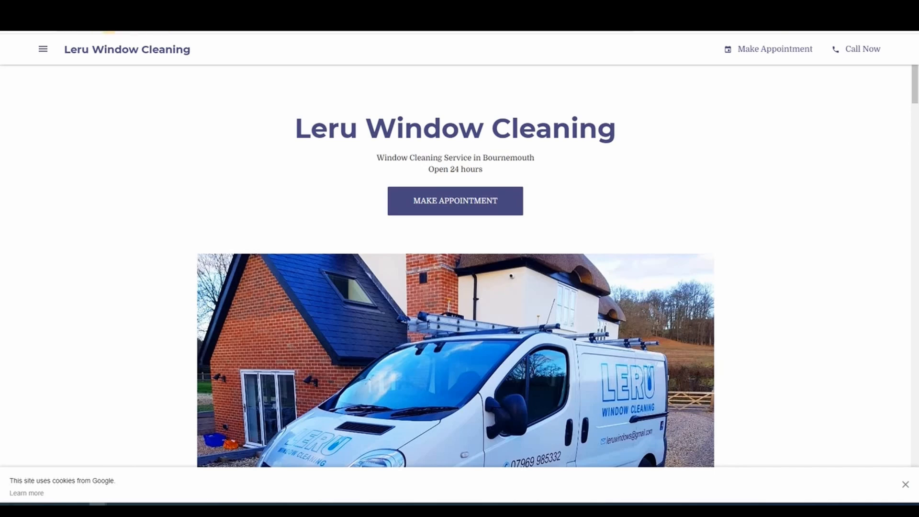
- On the live website, go to the customer testimonials and to the Bournemouth Window Cleaning Service section
click(43, 51)
click(89, 123)
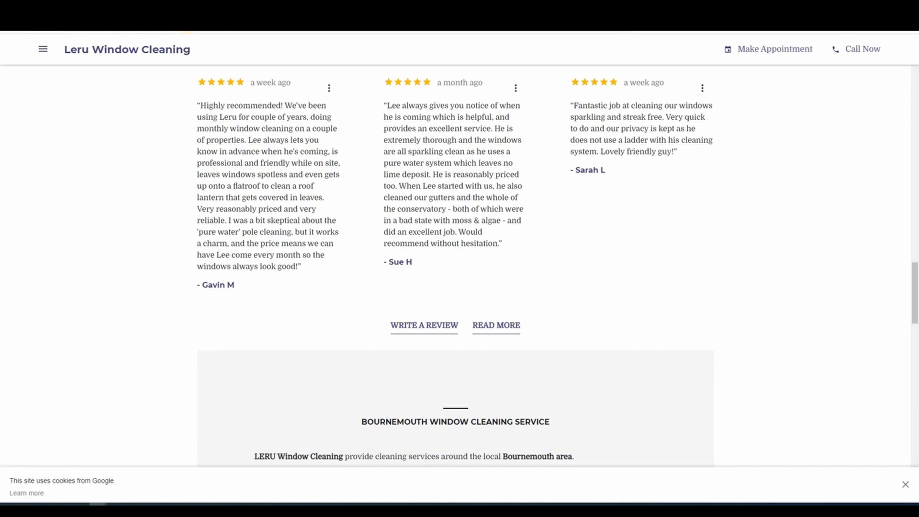
click(43, 49)
click(85, 151)
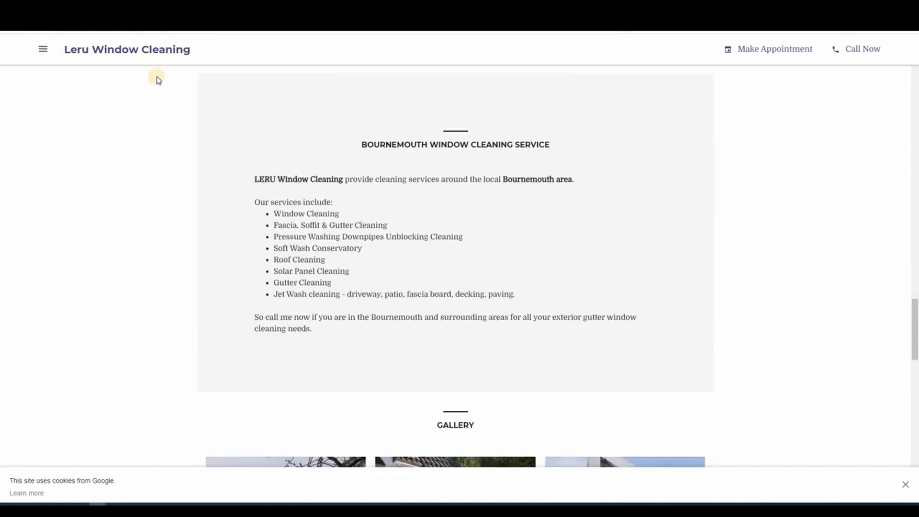